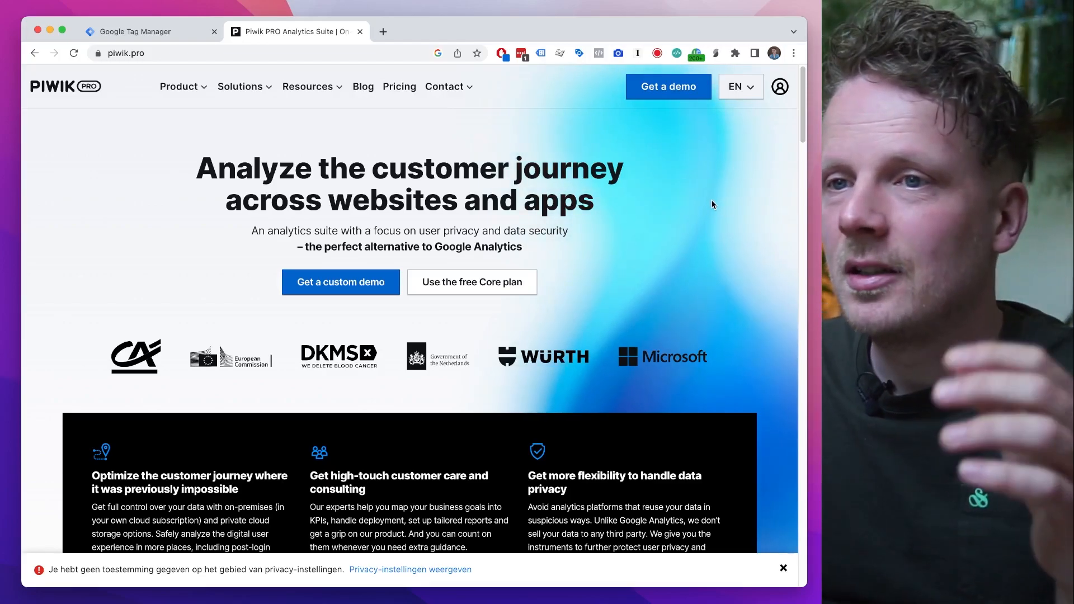
- Open the Piwik PRO pricing page and compare the Core plan with the Enterprise plan
click(415, 108)
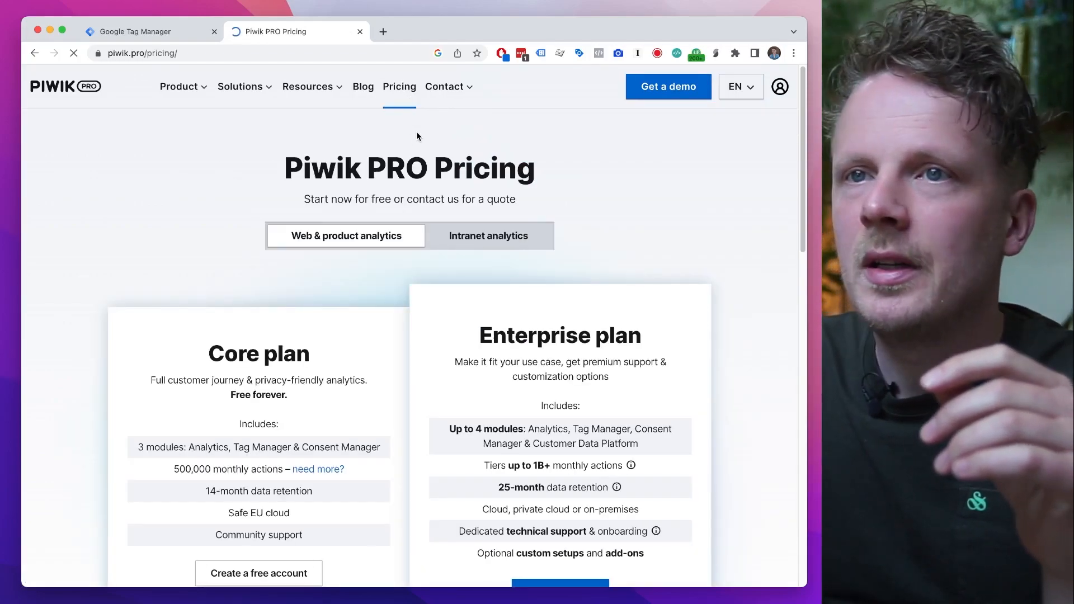
scroll(478, 230, down, 3)
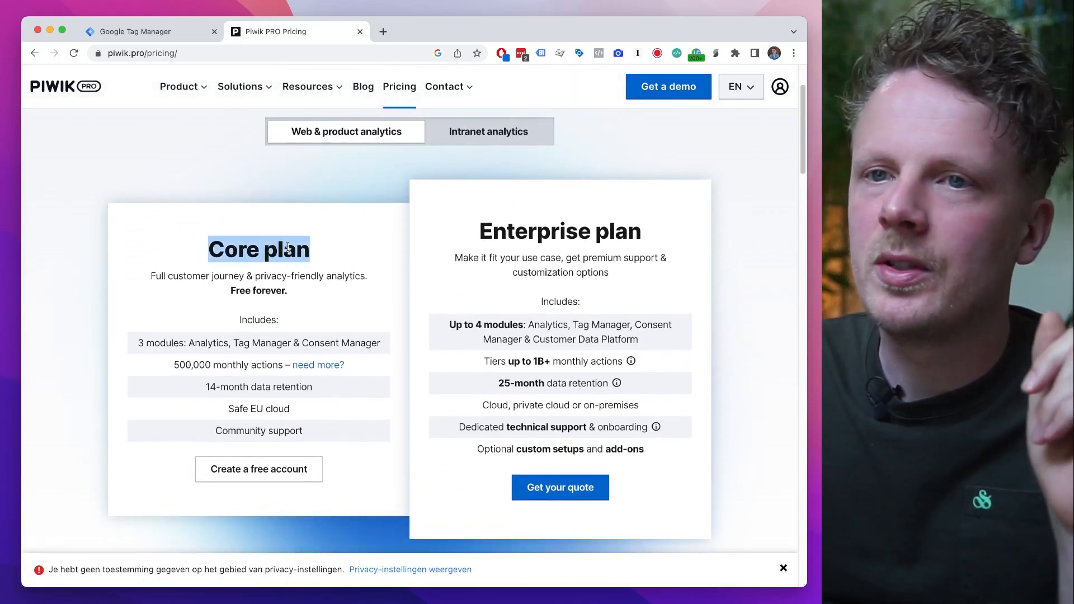
double_click(244, 291)
drag(563, 231, 629, 224)
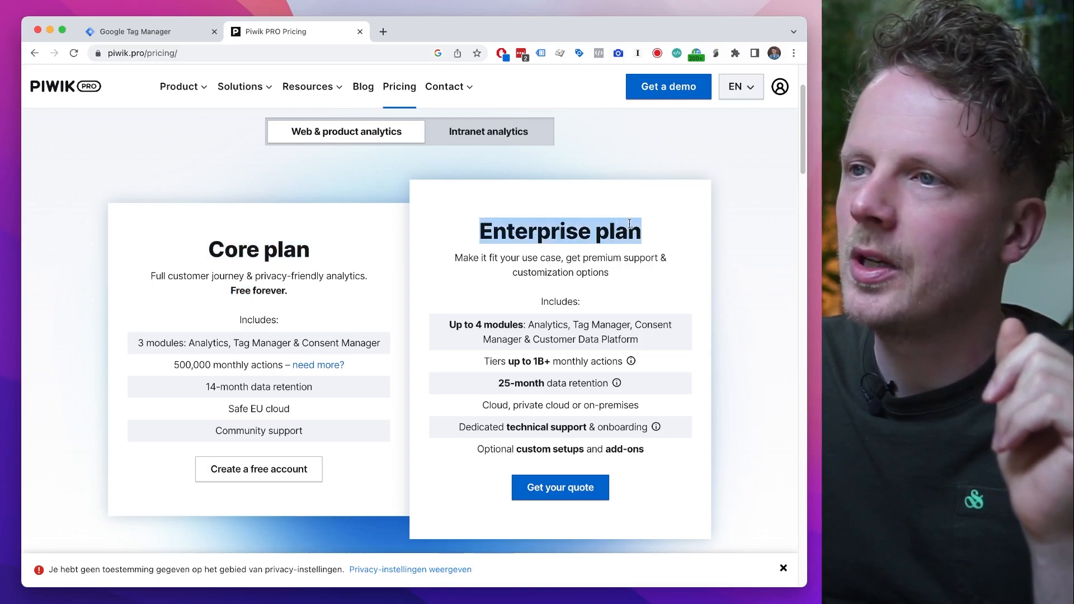
click(537, 407)
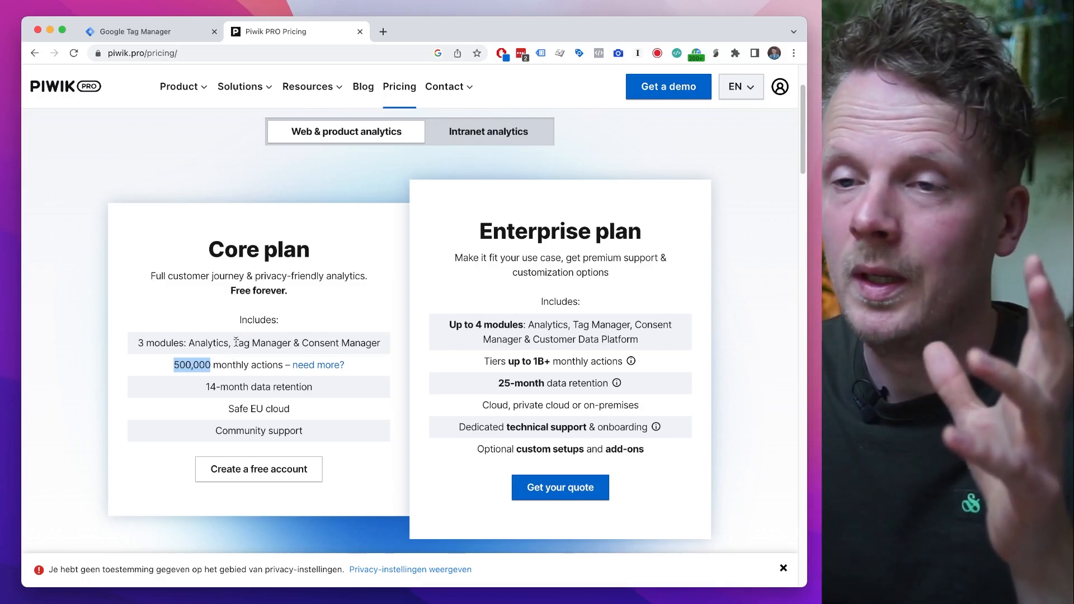
drag(480, 231, 603, 218)
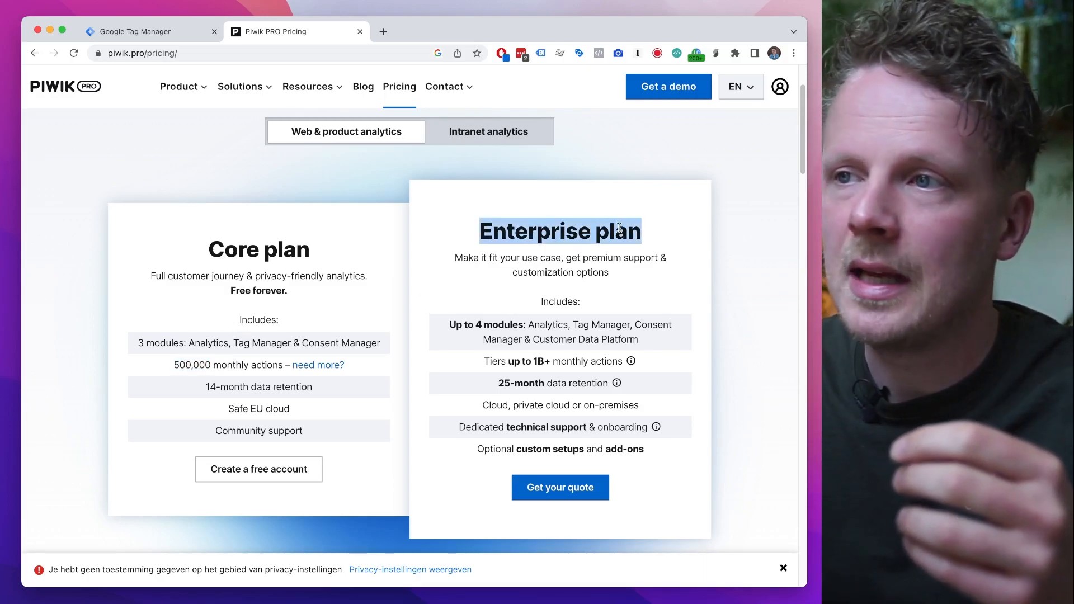
click(620, 230)
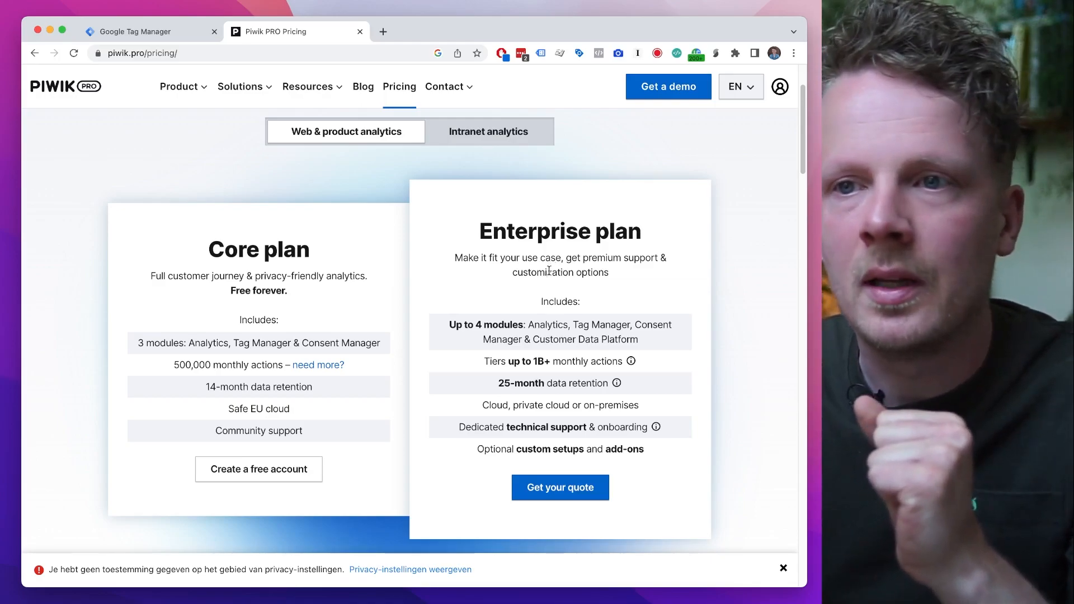
- Review the Core plan's monthly actions allowance and its included Analytics module
drag(173, 365, 222, 365)
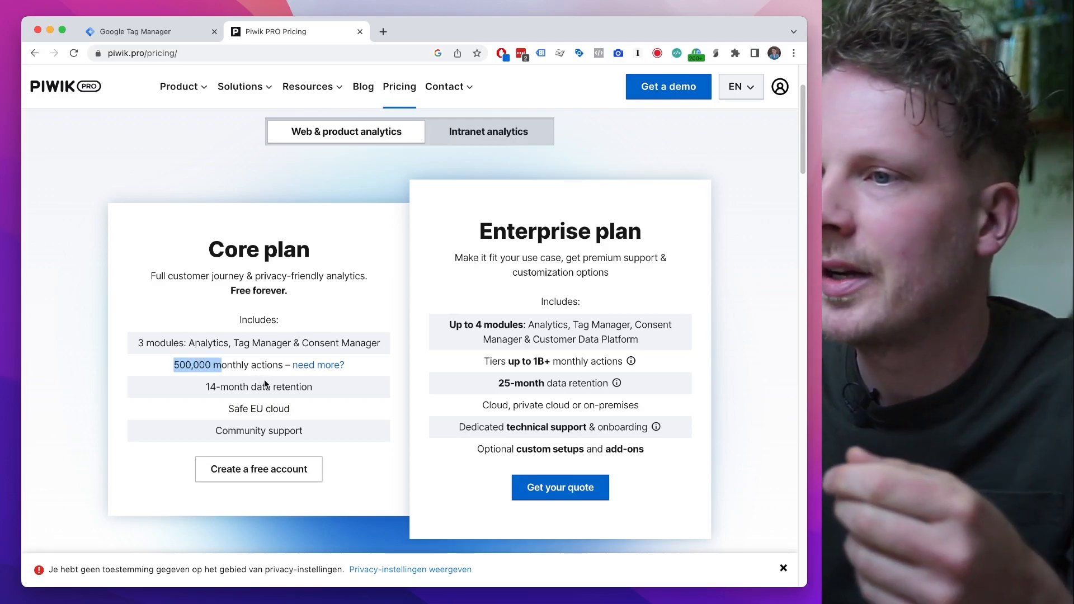
click(255, 364)
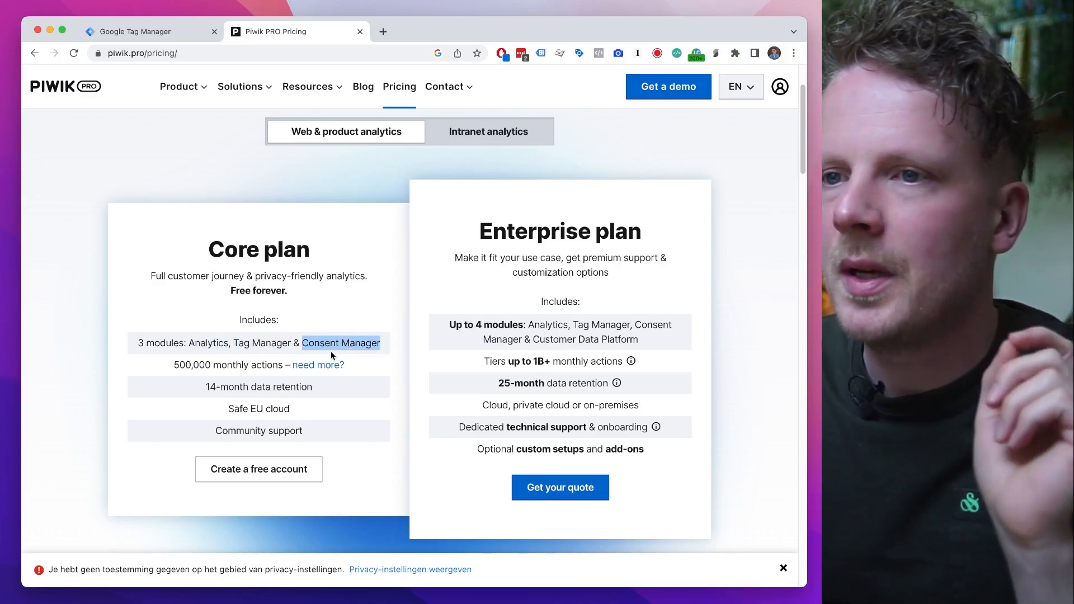
double_click(207, 343)
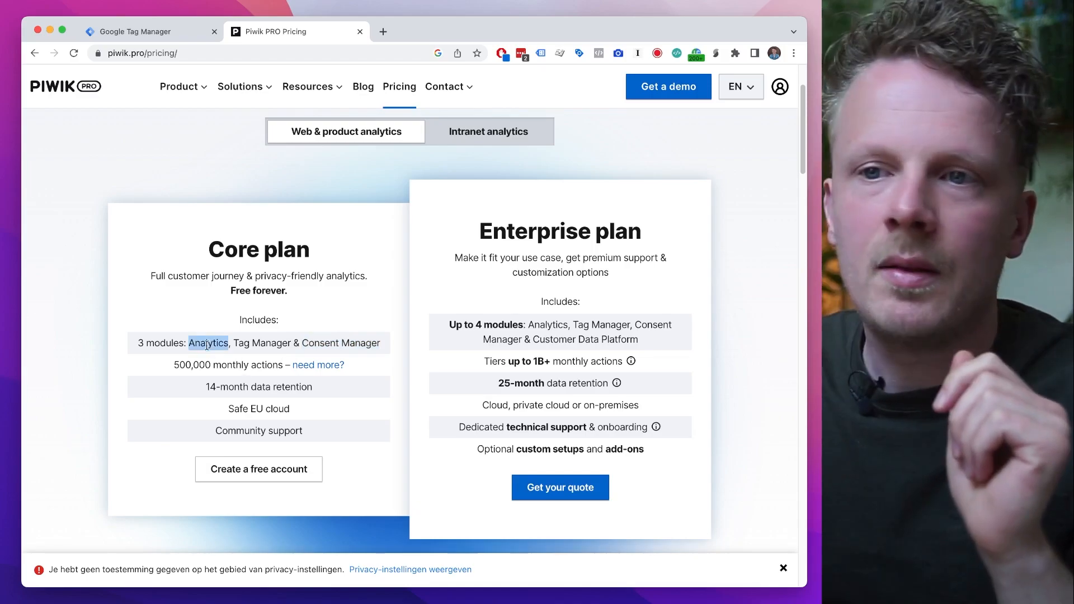
- Switch to Google Tag Manager, examine the HTML code of the 01.03 Piwik Pro tag, and close it
click(170, 32)
click(282, 297)
key(super+a)
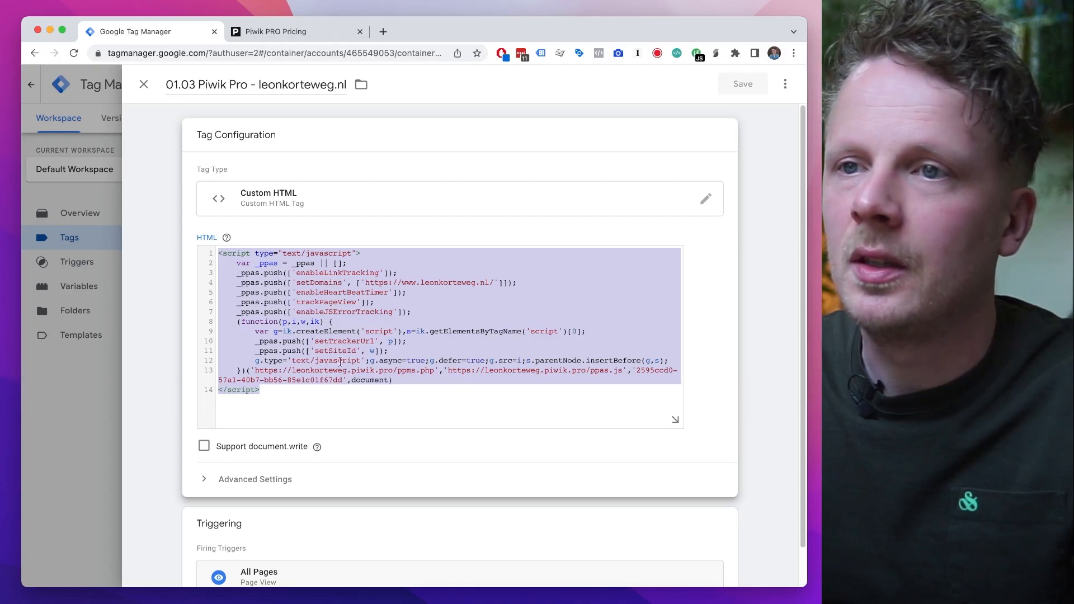
click(120, 368)
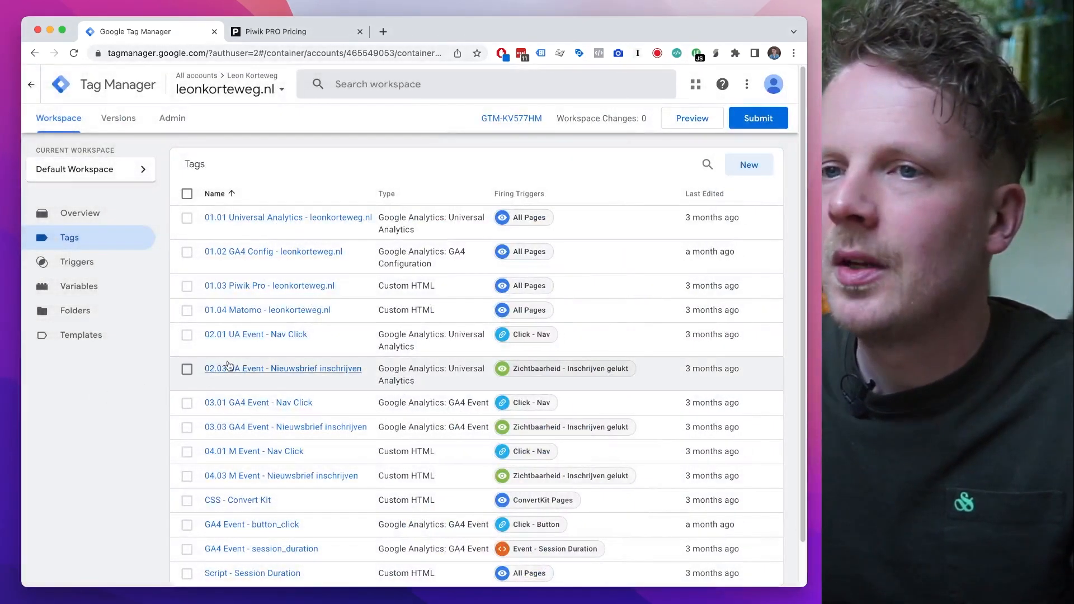
- Examine the code of the 01.04 Matomo tag, and compare it with the 01.03 Piwik Pro tag's tracking code
click(270, 311)
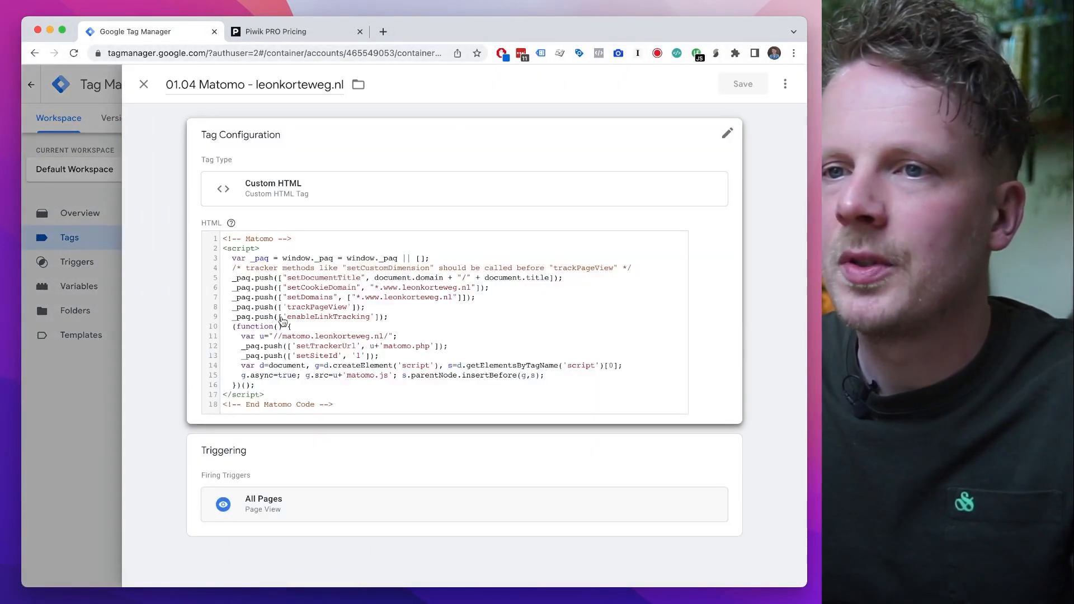
click(81, 407)
click(267, 287)
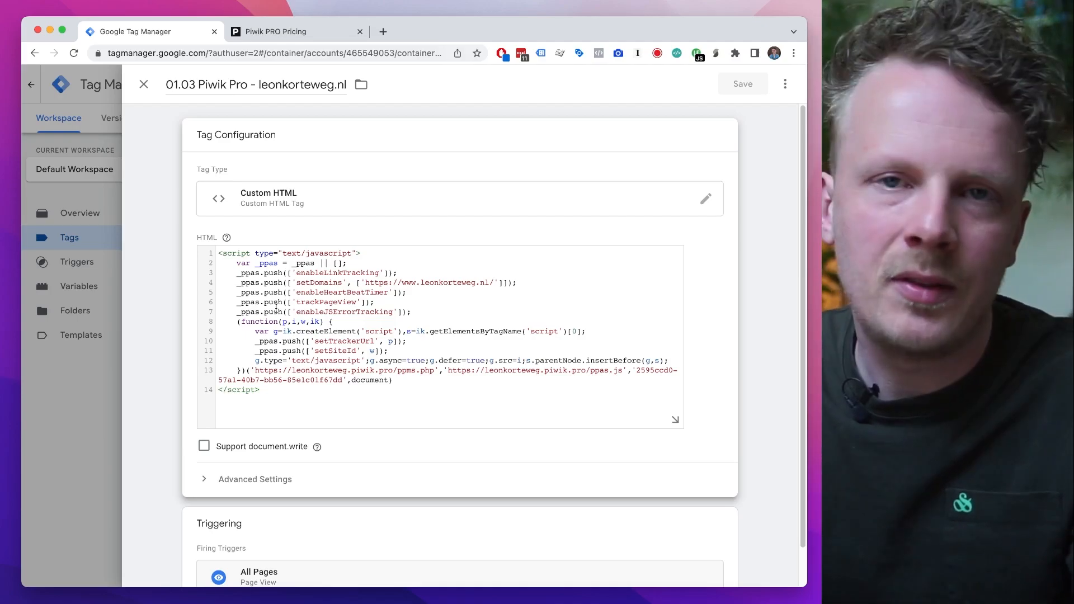
double_click(247, 273)
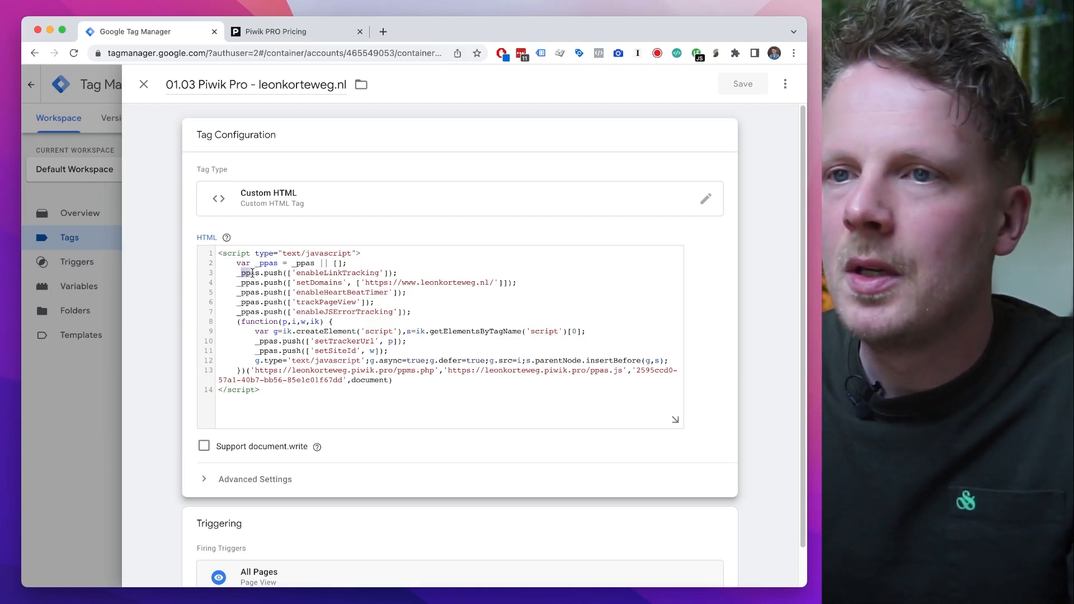
- Search the Community Template Gallery for "piw" tag templates, and return from the 01.03 Piwik Pro tag to the tag list
click(375, 206)
click(552, 192)
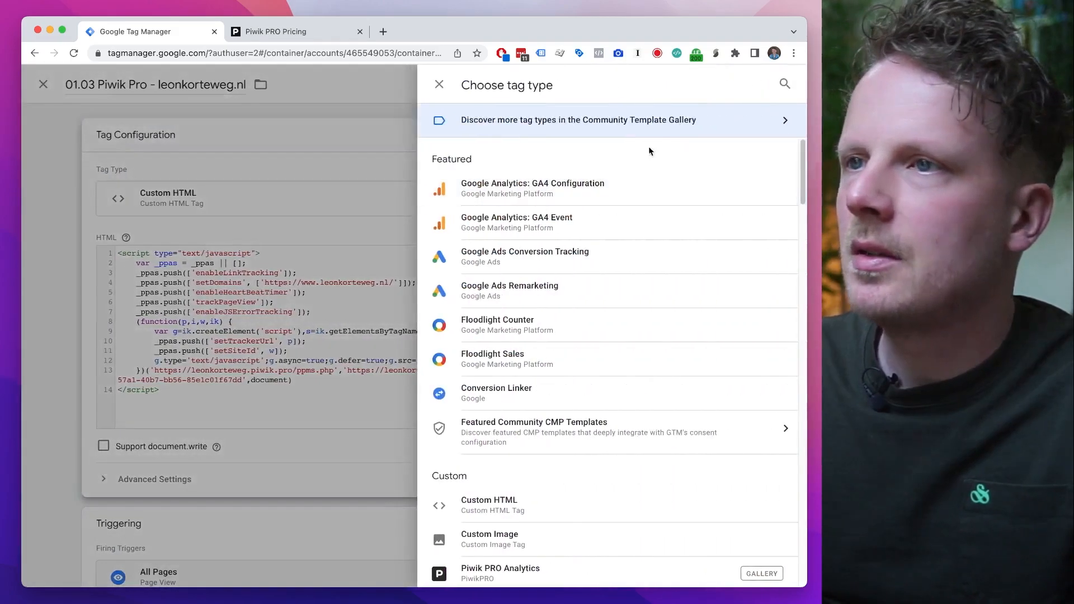
click(785, 122)
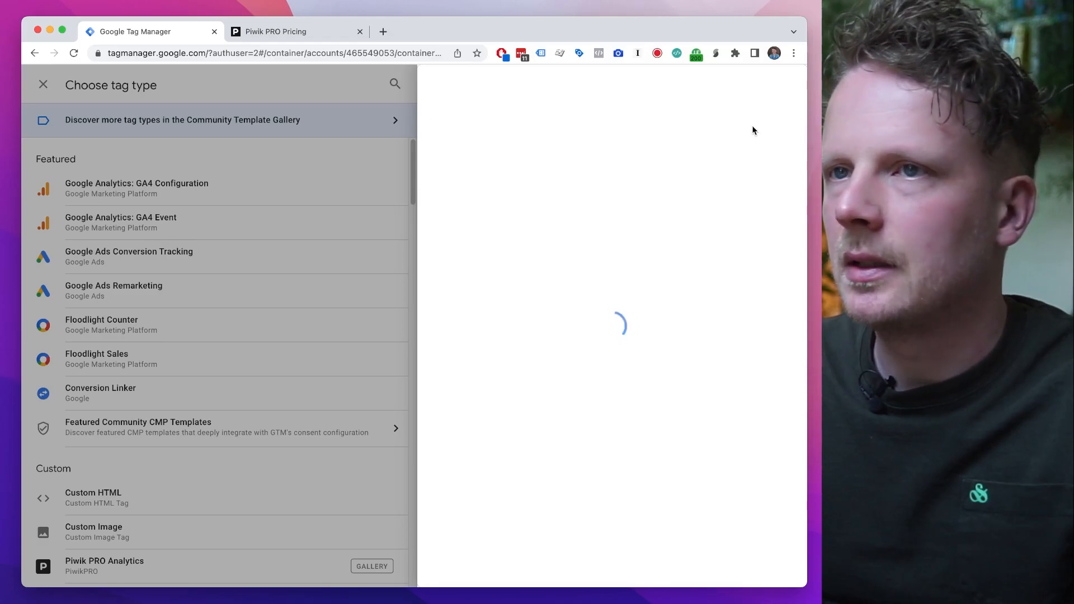
text(piw)
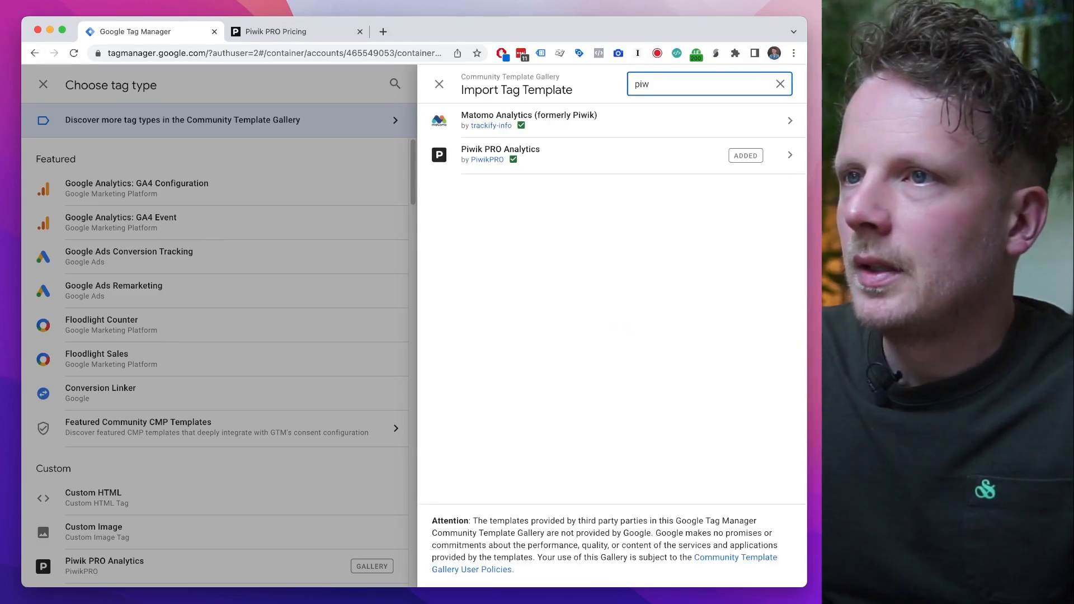
click(542, 159)
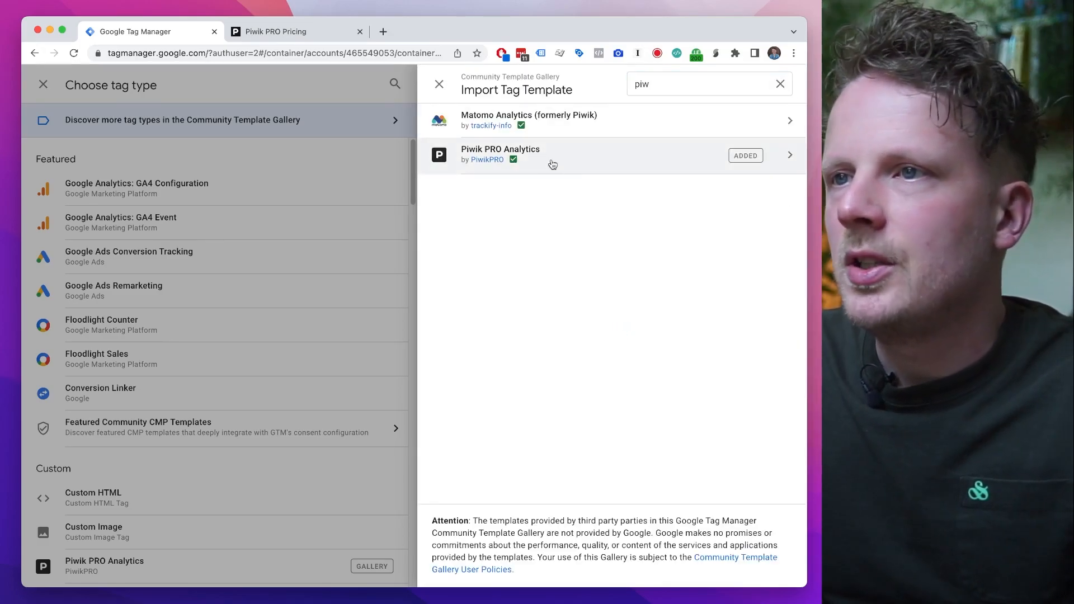
click(439, 84)
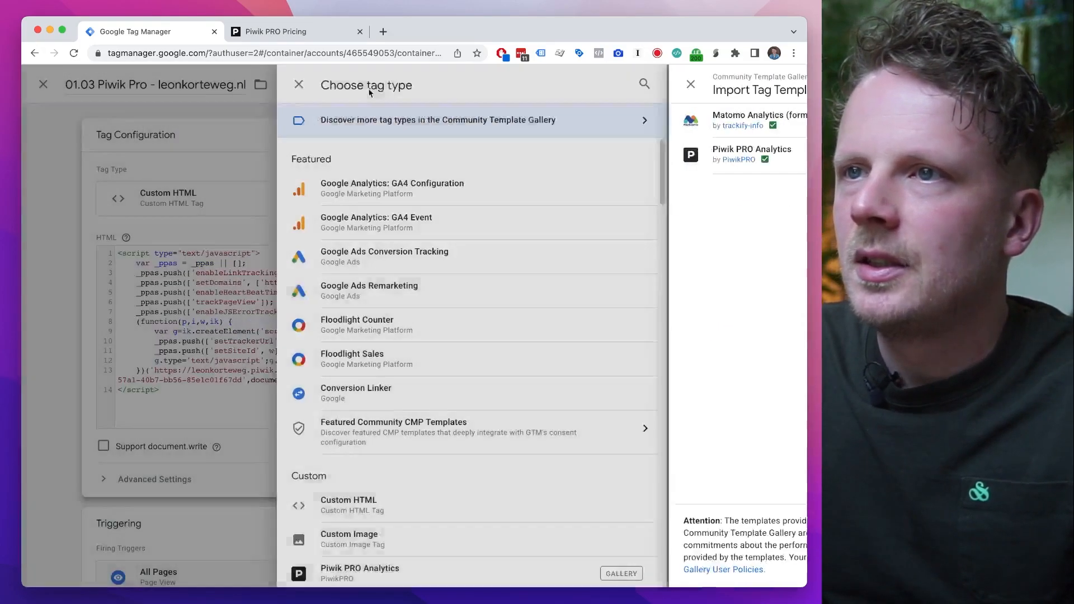
click(445, 84)
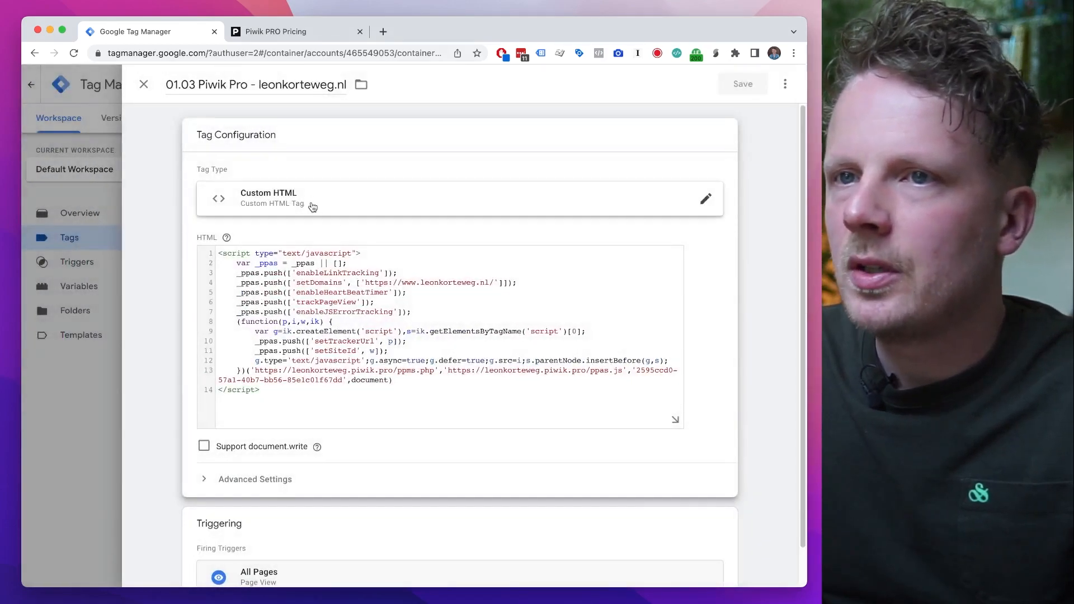
key(super+a)
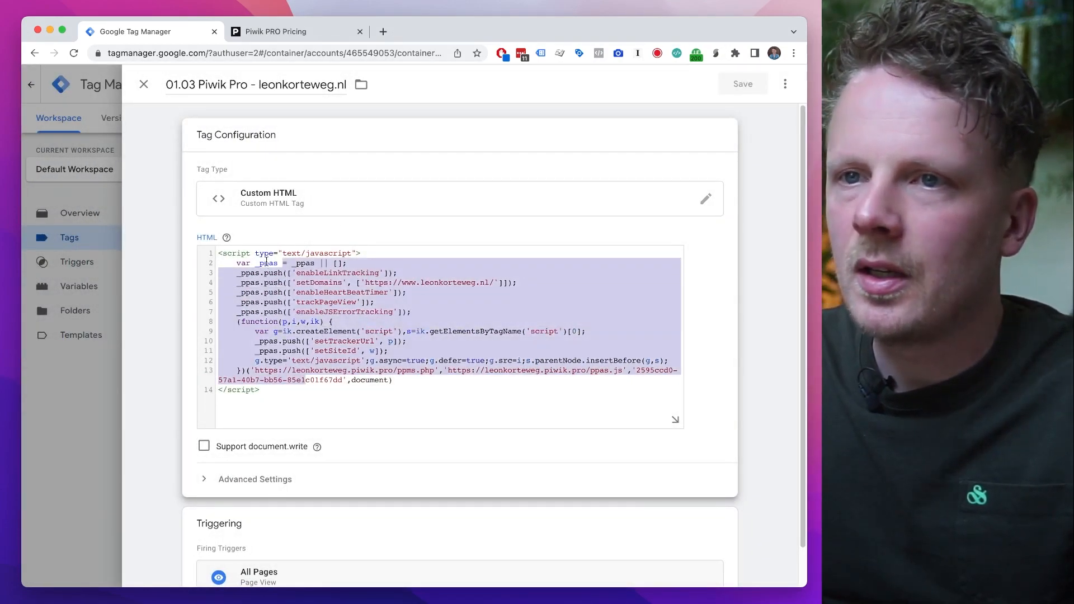
click(144, 84)
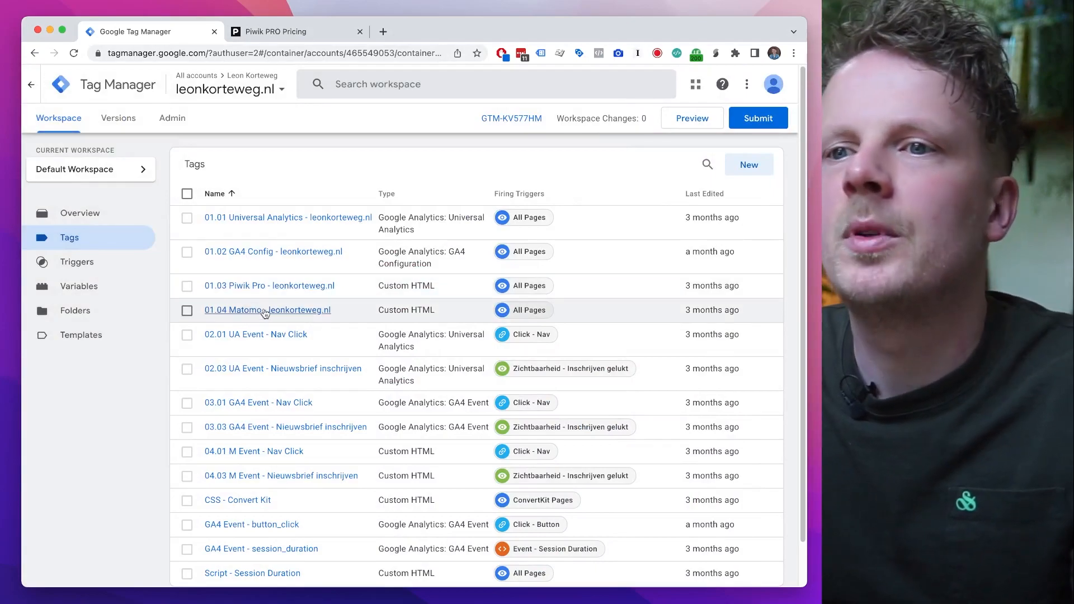
- Reopen the 01.03 Piwik Pro tag, set its type to Piwik PRO Analytics, and check the Instance URL help text
click(246, 287)
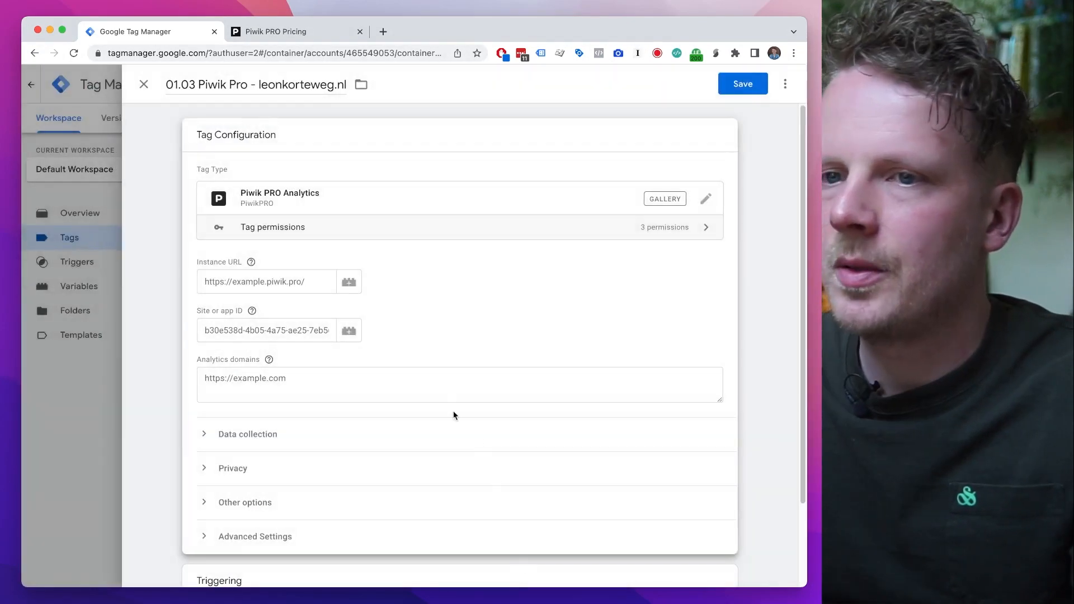
click(219, 272)
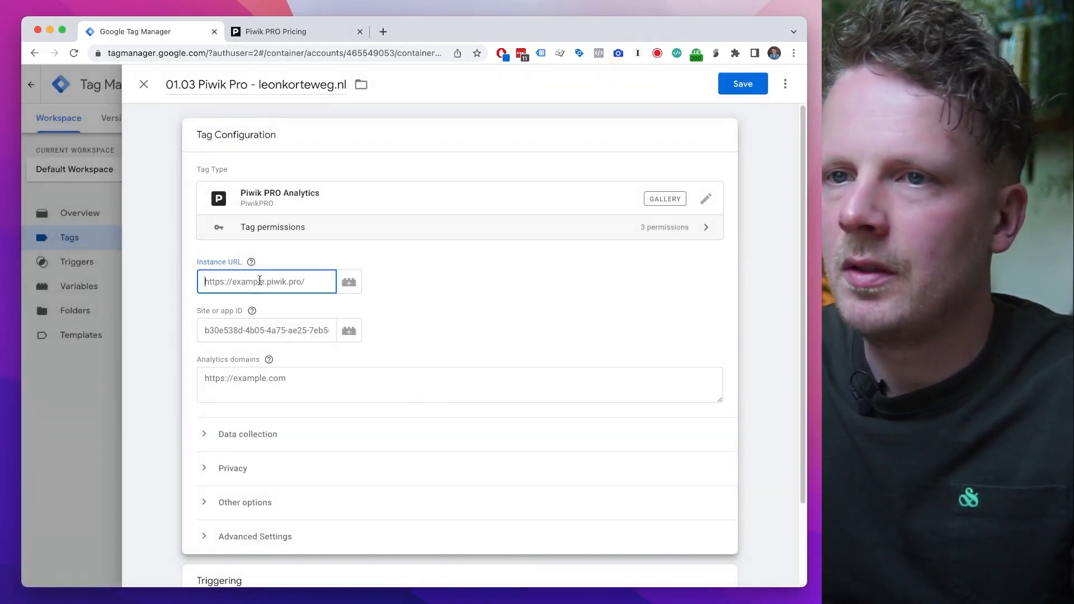
click(252, 262)
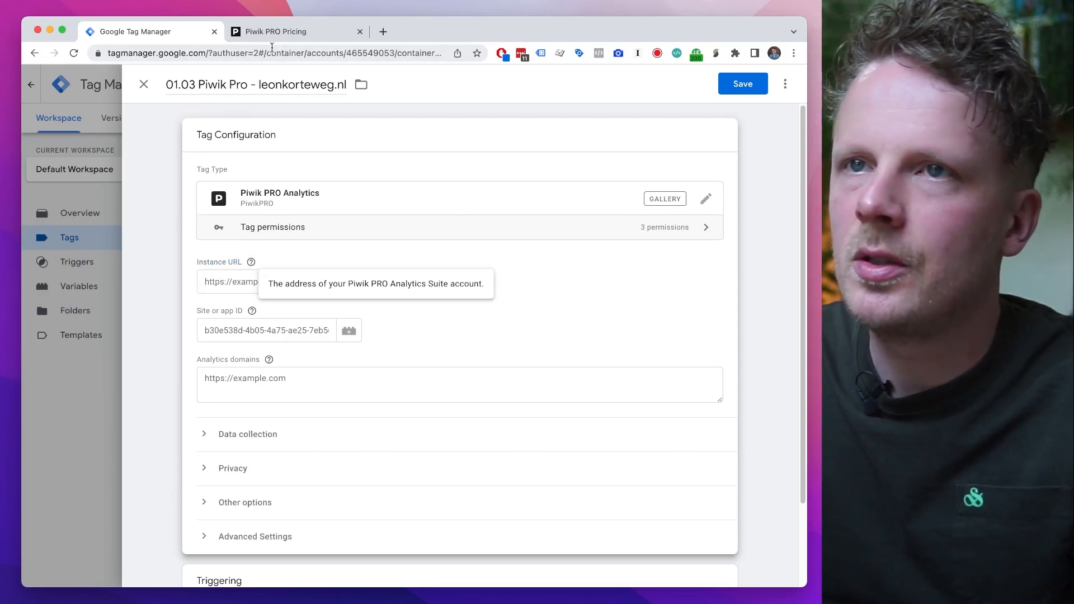
- Switch to the Piwik PRO website and log in to the Analytics Suite with the account name
click(336, 34)
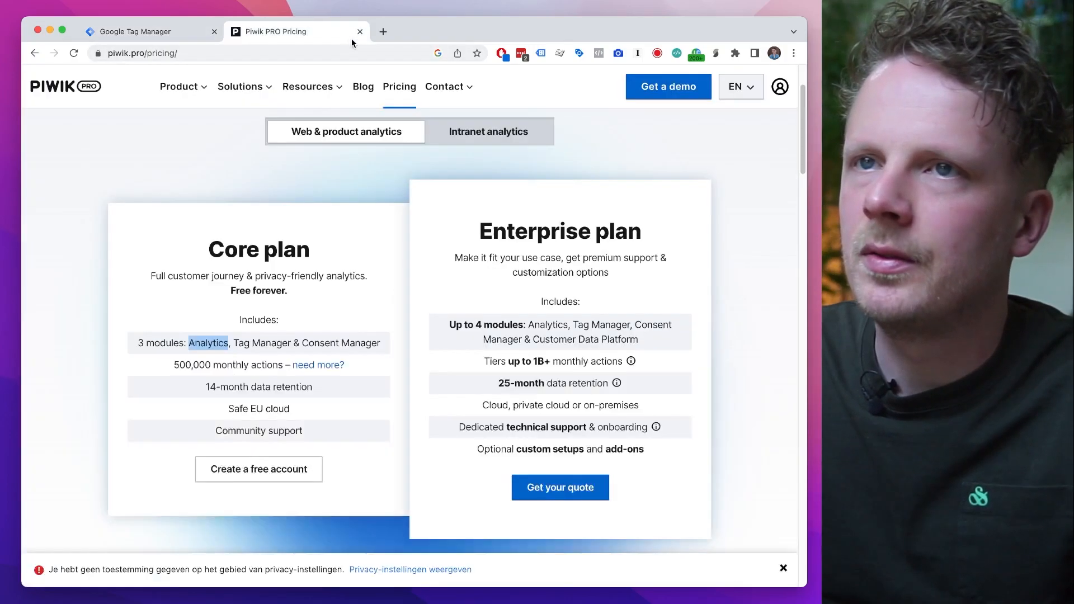
click(780, 93)
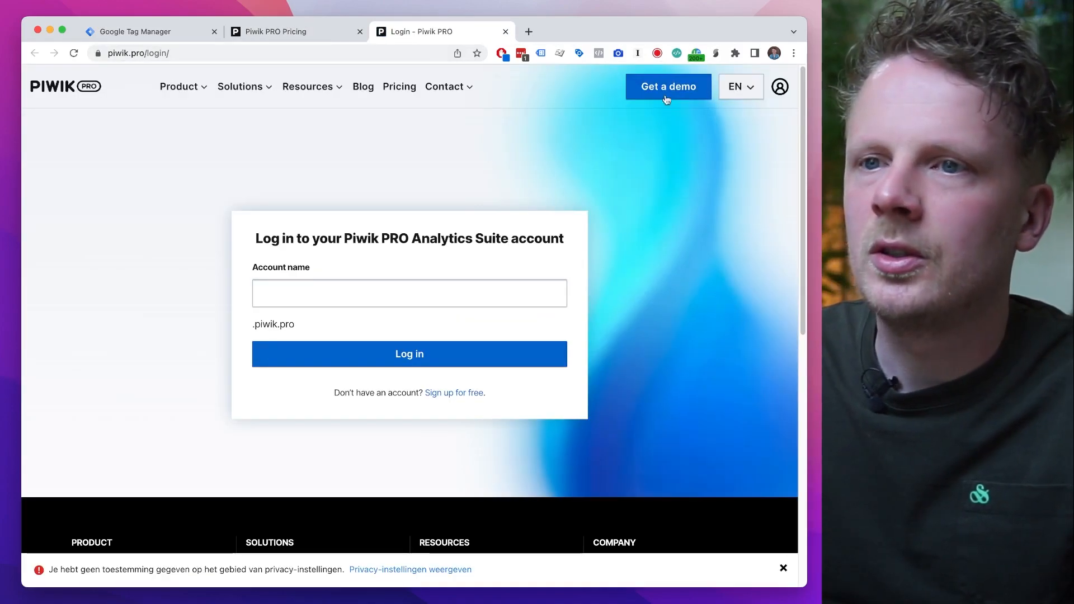
click(331, 295)
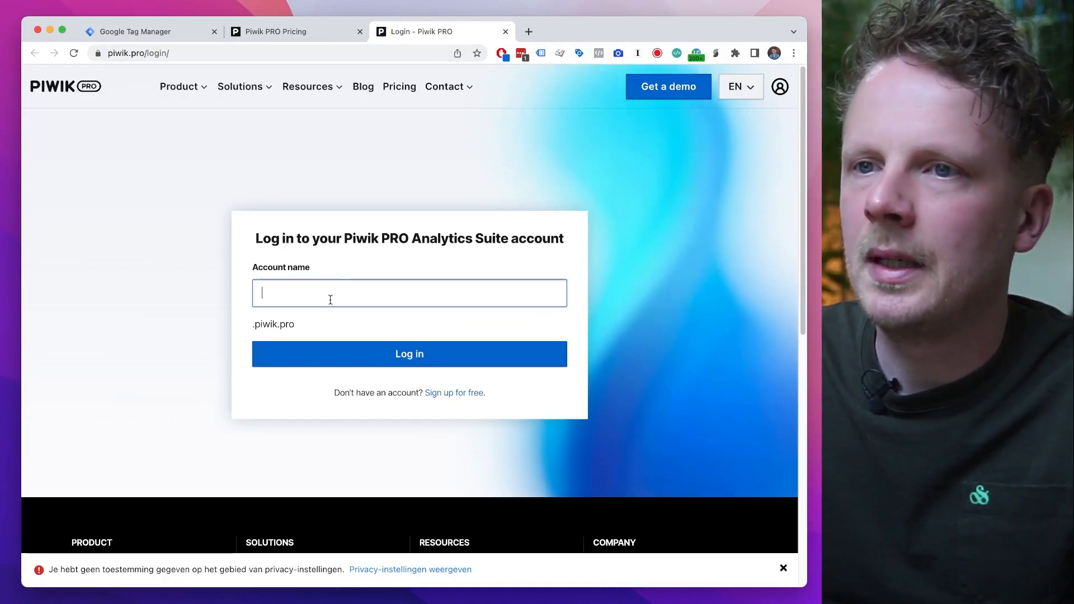
text(leonkorteweg)
key(Return)
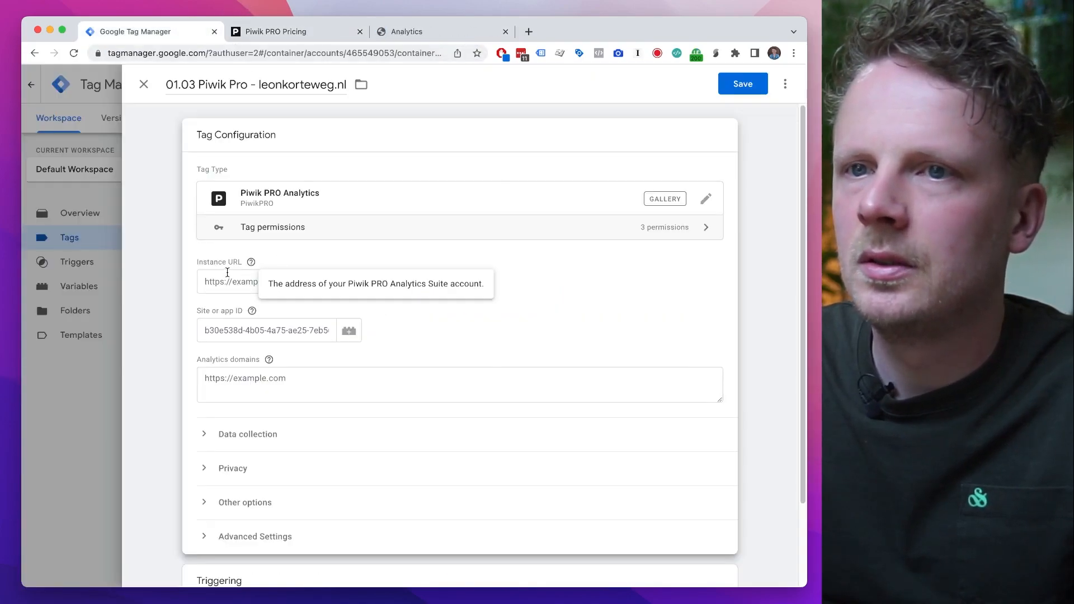
- Fill in the Google Tag Manager tag's Instance URL with the account's Piwik PRO address, and close the tag without saving
click(228, 274)
text(https://leonkorteweg.piwik.pro/)
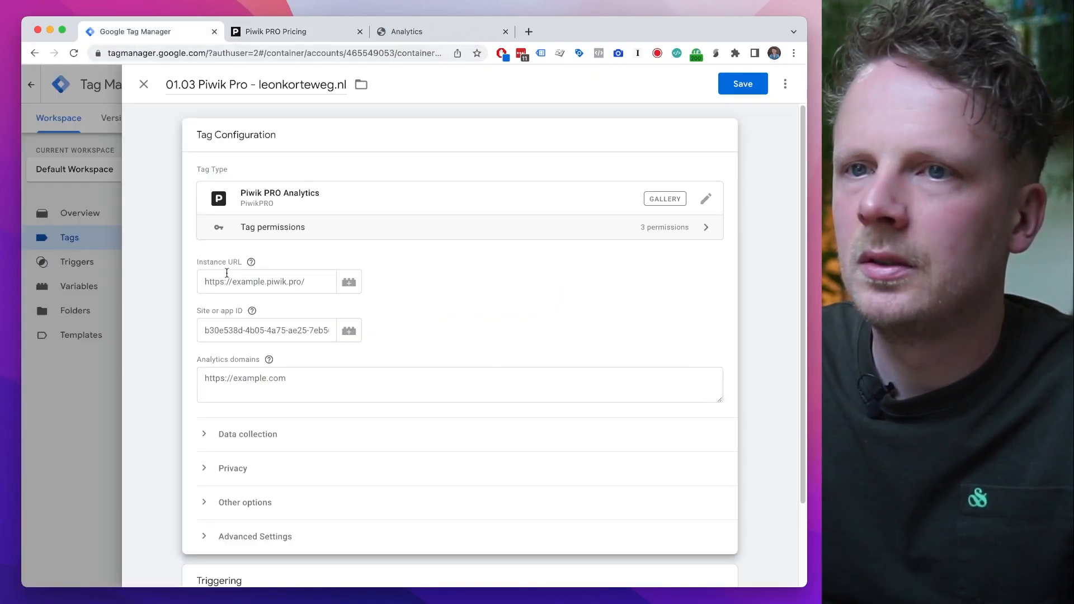
click(263, 330)
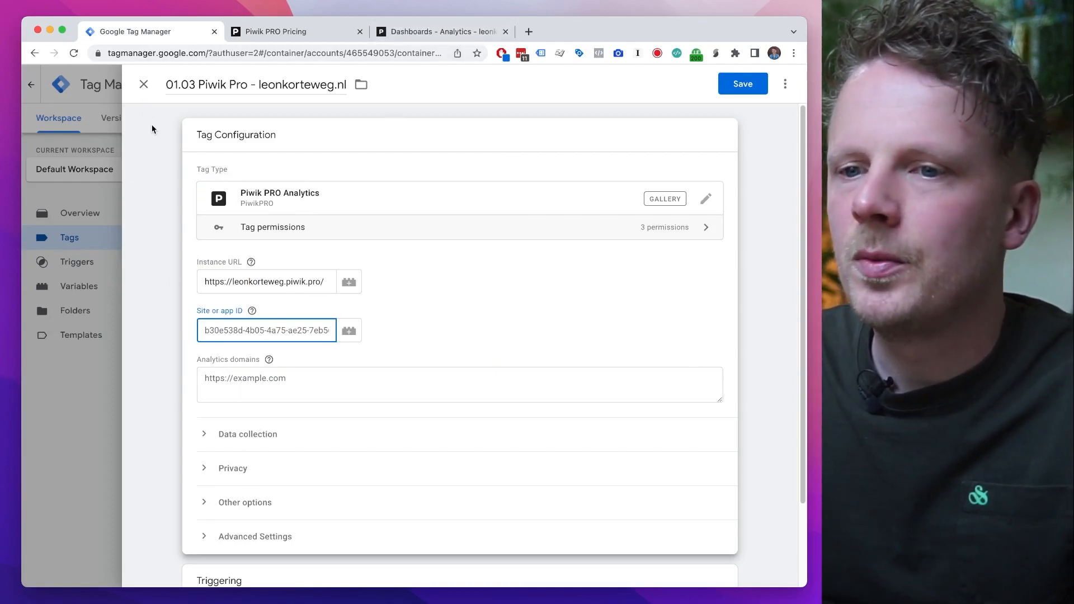
scroll(226, 255, down, 2)
scroll(227, 254, up, 2)
click(143, 85)
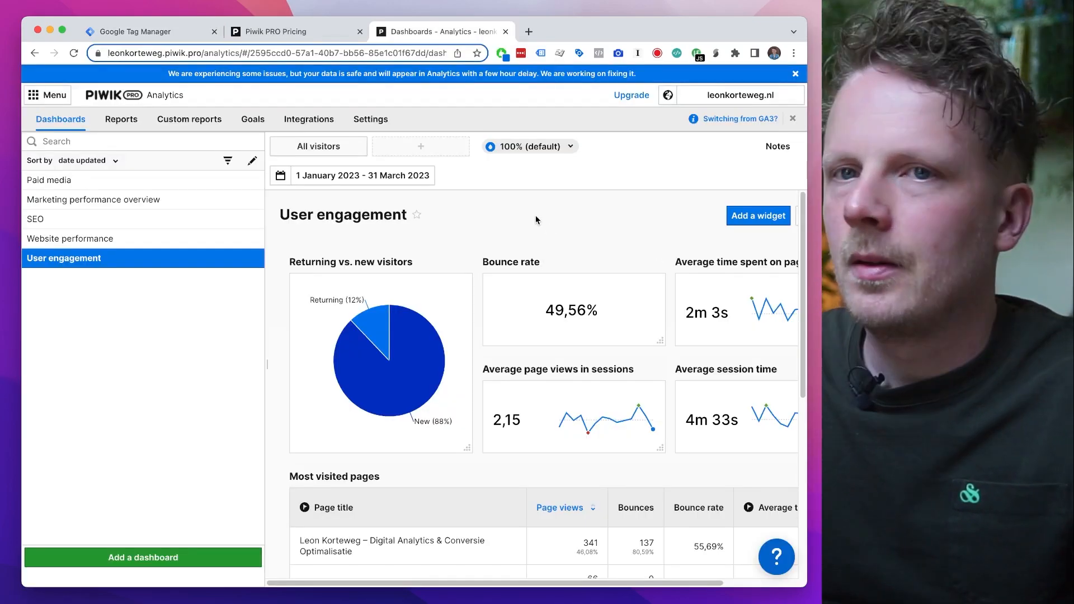
- Open the Paid media dashboard and set its date range to the current month, 1 June 2023 to 30 June 2023
scroll(502, 247, down, 2)
scroll(502, 246, up, 2)
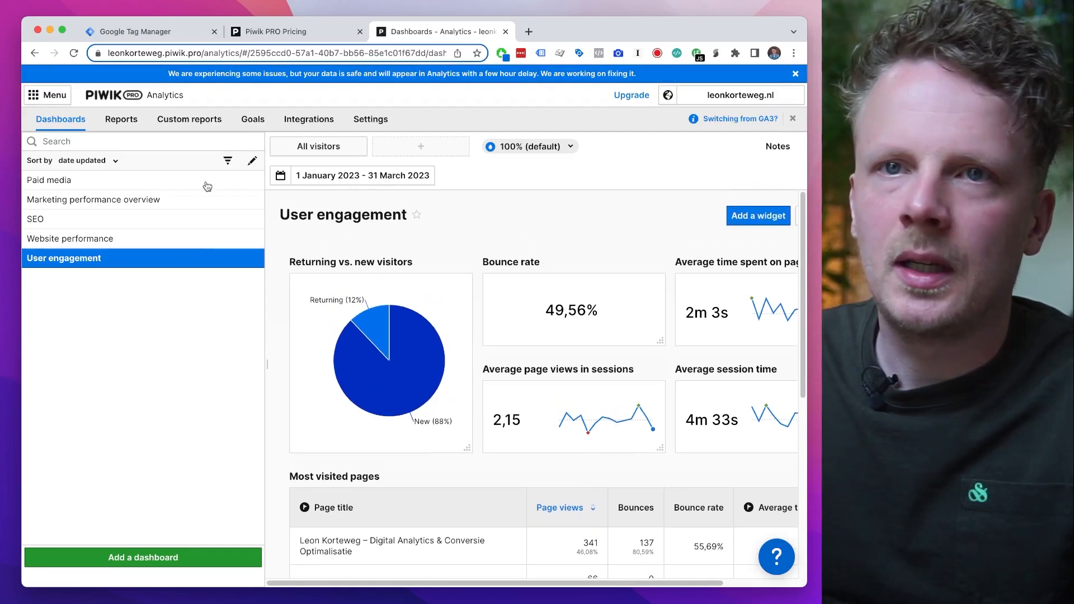
click(146, 181)
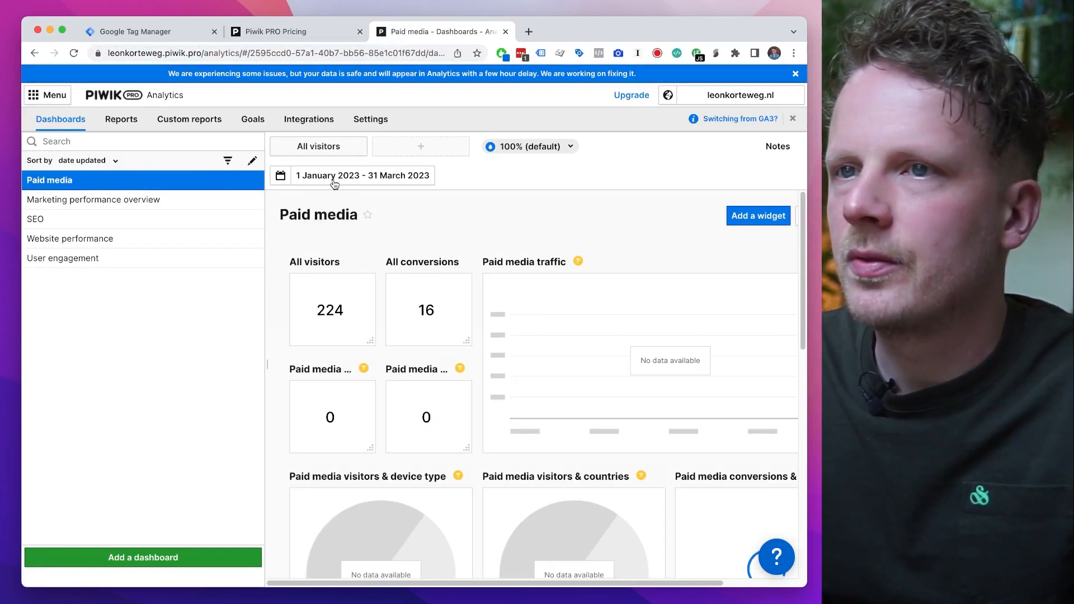
click(336, 176)
click(663, 278)
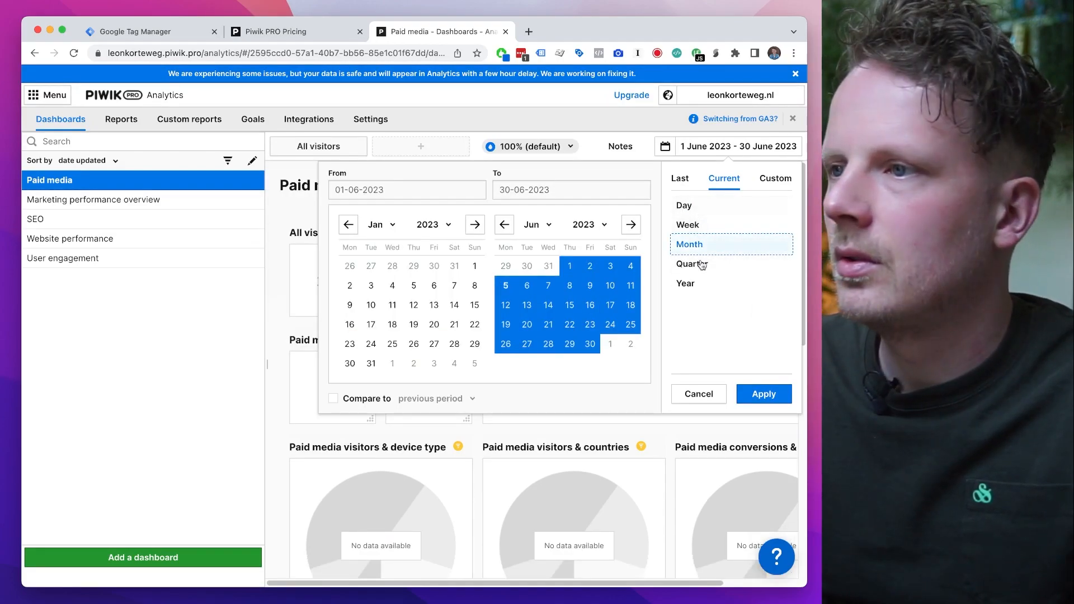
click(764, 394)
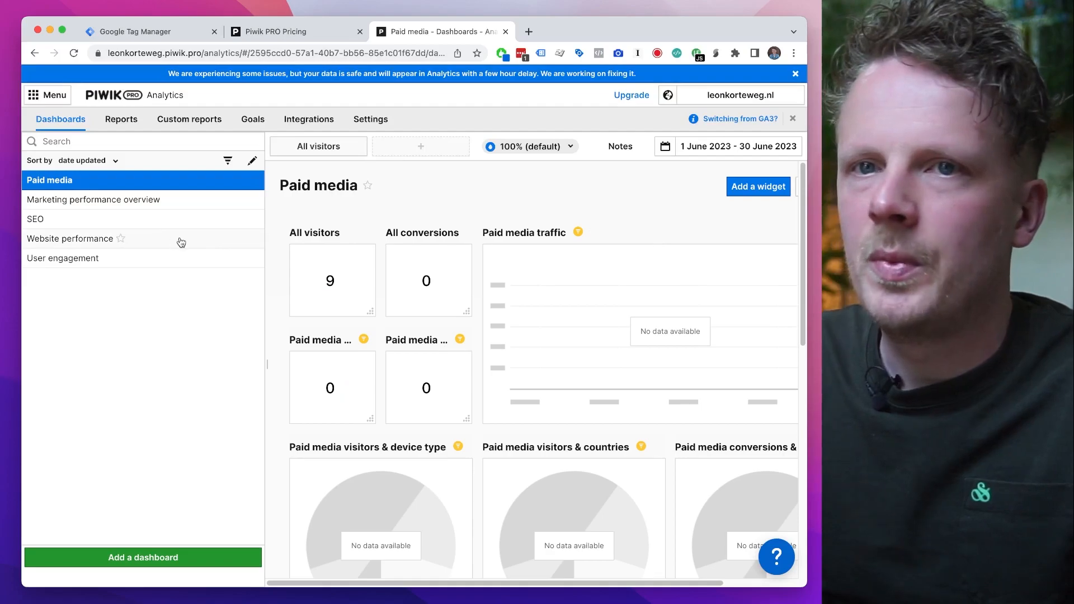
- Review the Marketing performance overview dashboard and the SEO dashboard, including its Top organic entry pages table
click(128, 208)
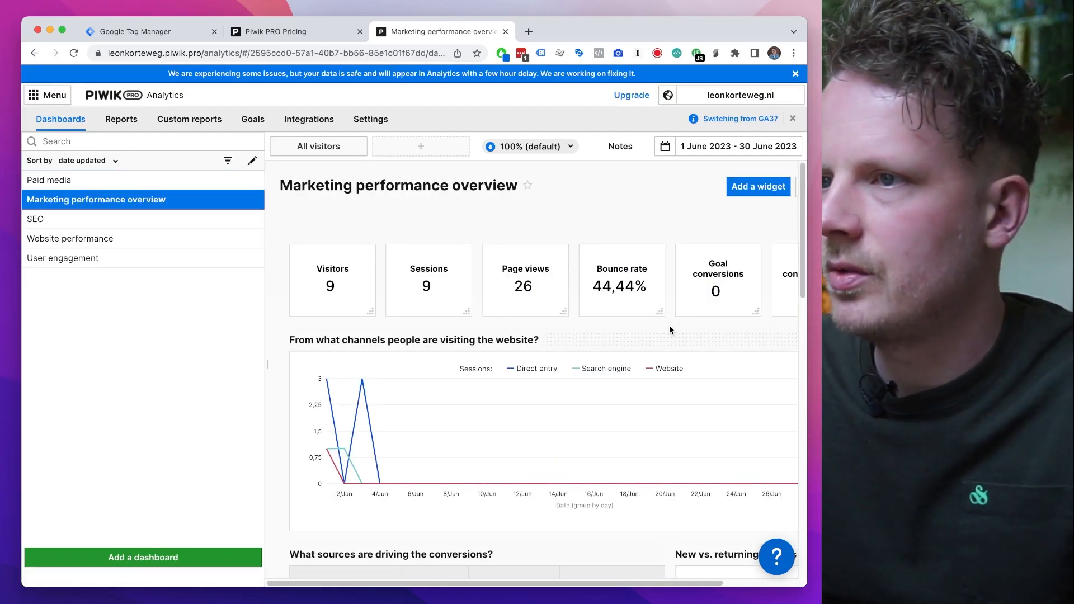
click(156, 219)
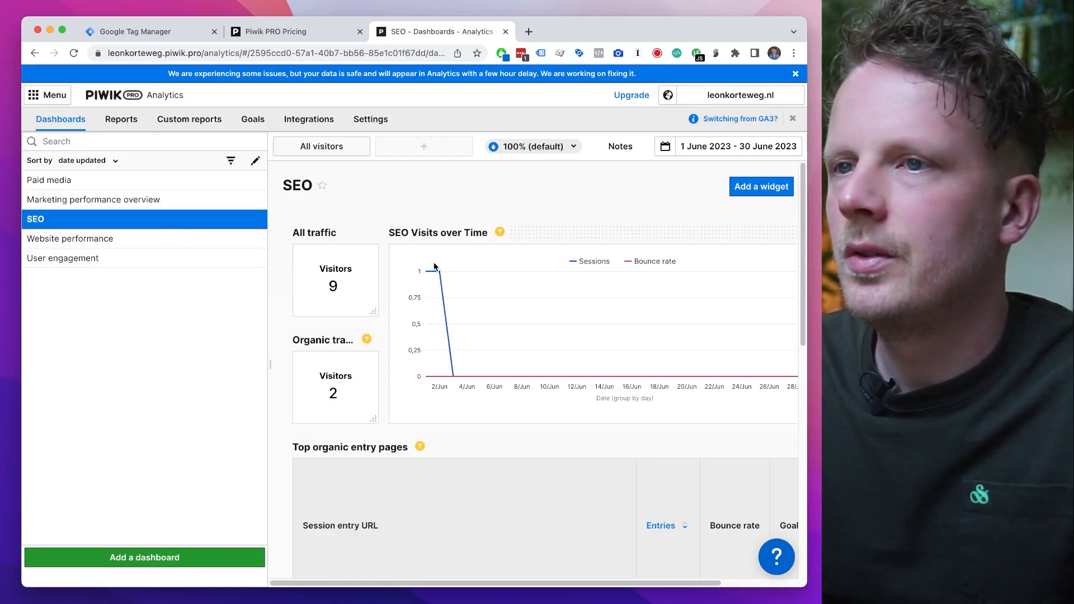
scroll(403, 301, down, 5)
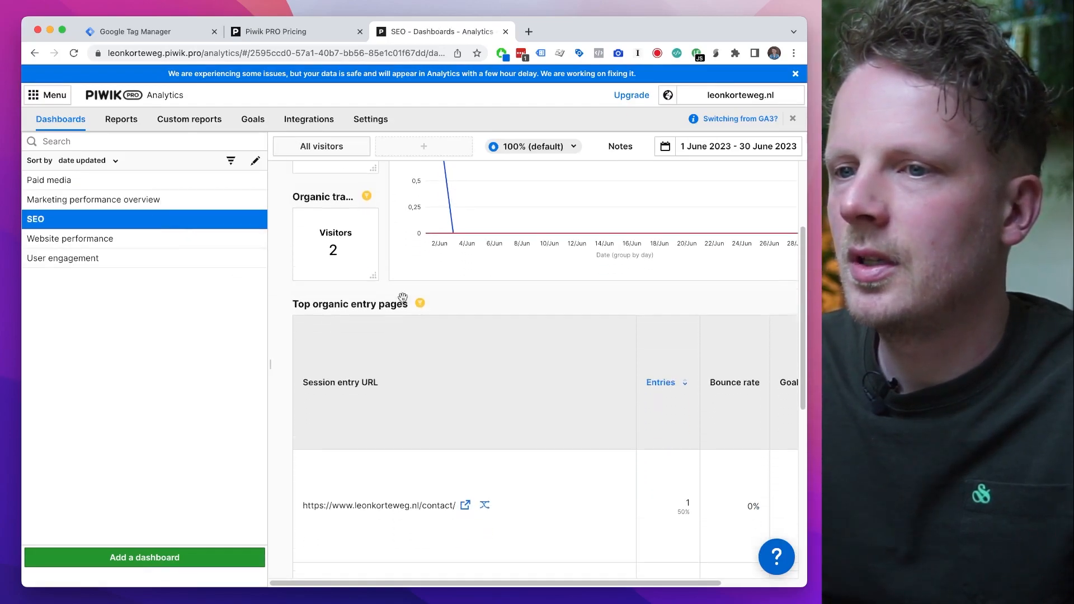
scroll(448, 253, up, 5)
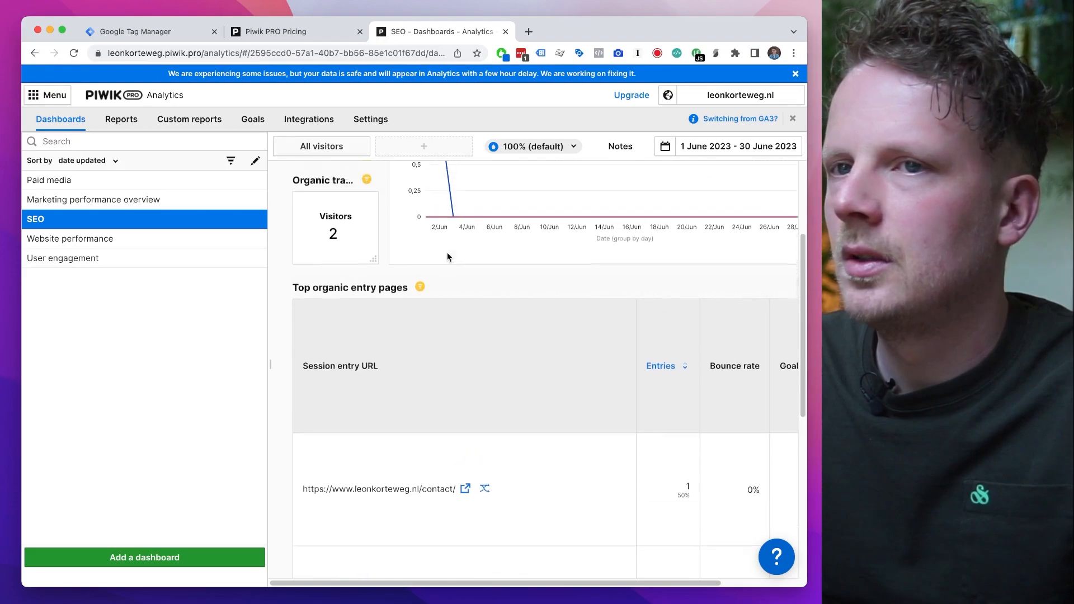
scroll(403, 274, up, 2)
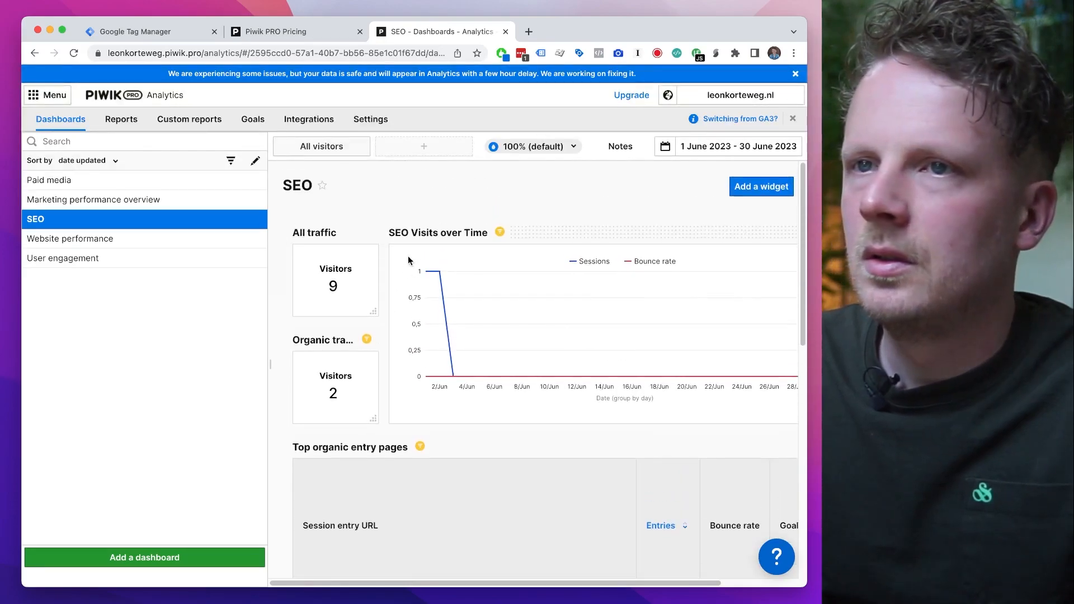
- Create a dashboard named Test with its visibility set to All users
click(173, 557)
click(251, 276)
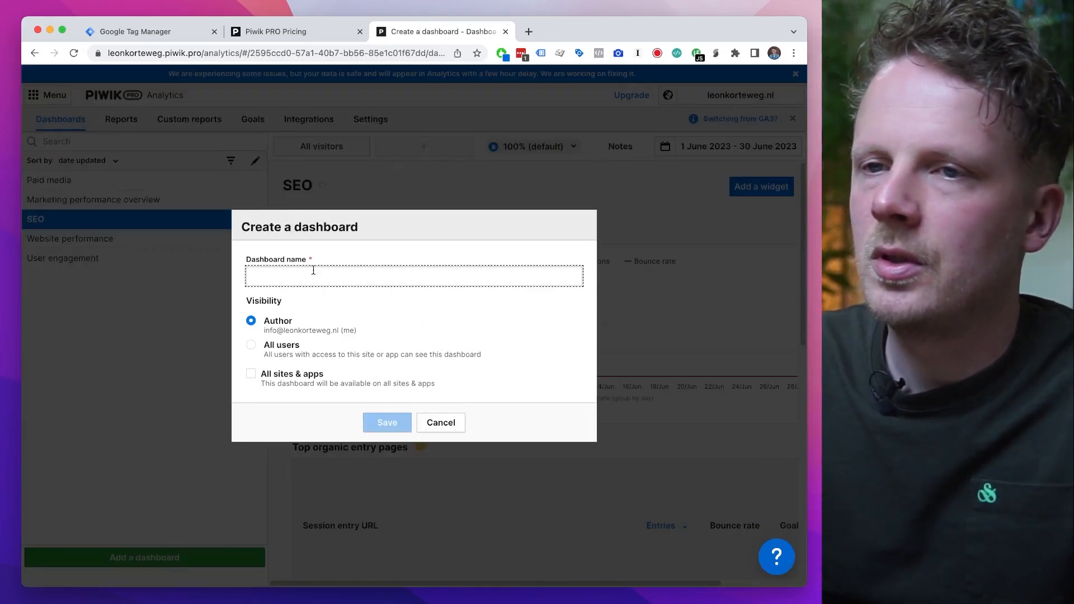
text(Test)
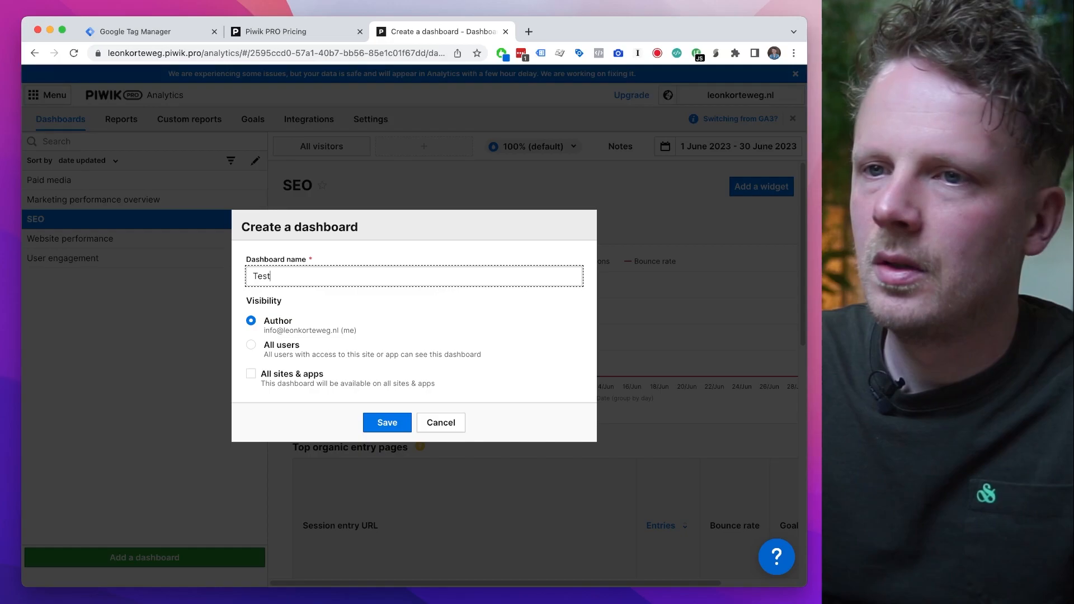
click(302, 351)
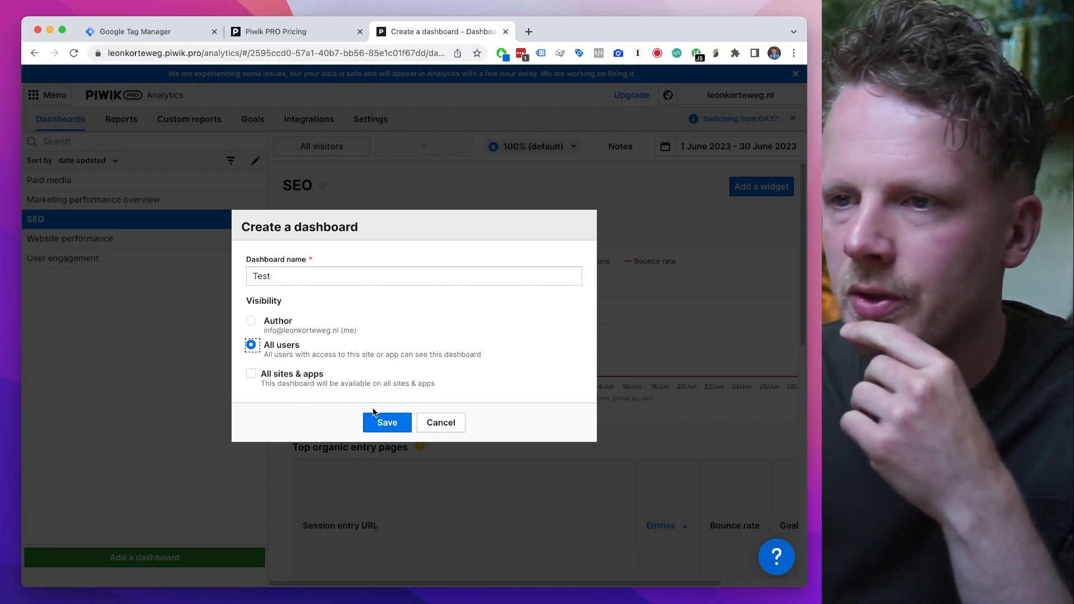
click(397, 423)
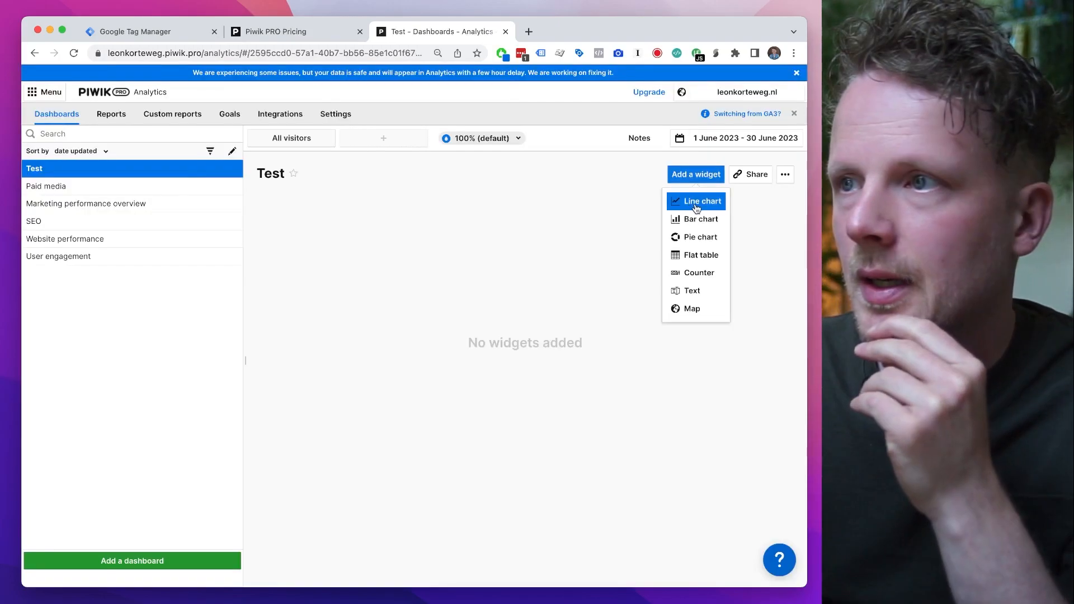
- Add a Counter widget named Users to the Test dashboard, using the Users metric
click(702, 277)
mouse_move(699, 284)
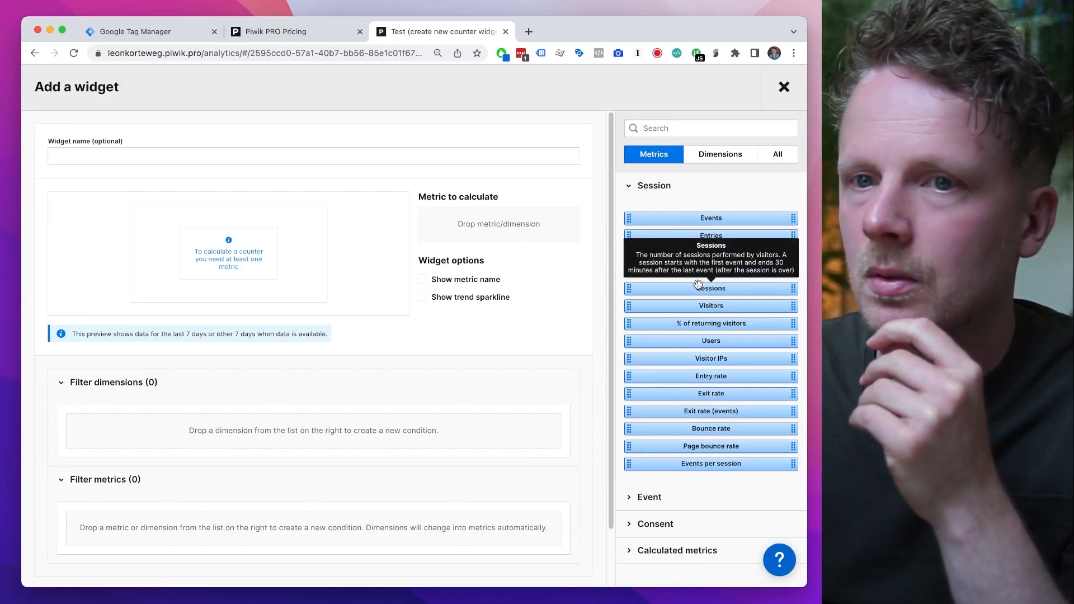
click(445, 148)
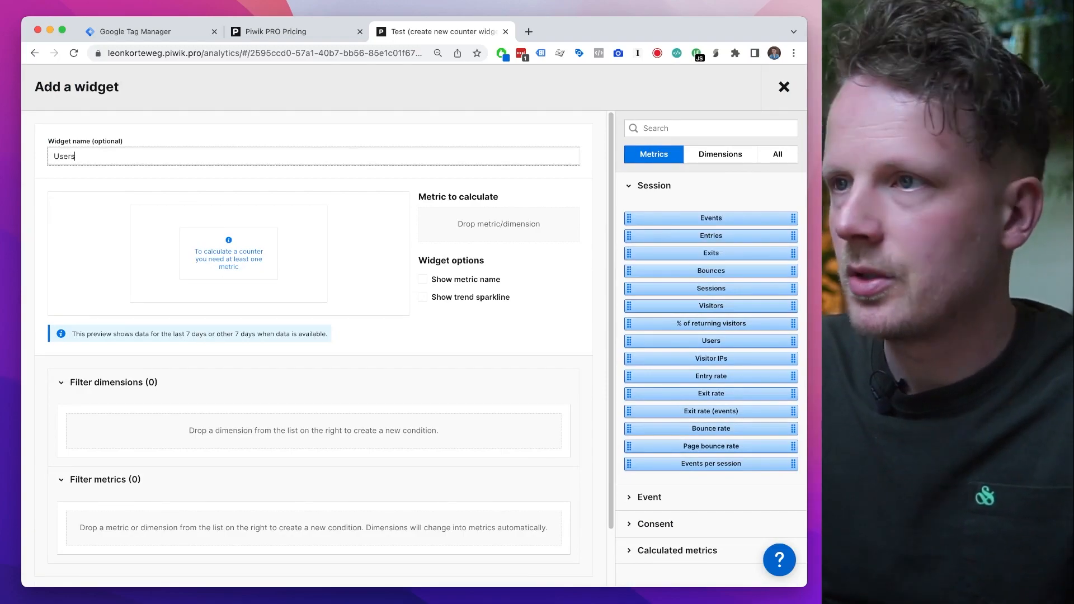
click(672, 129)
text(user)
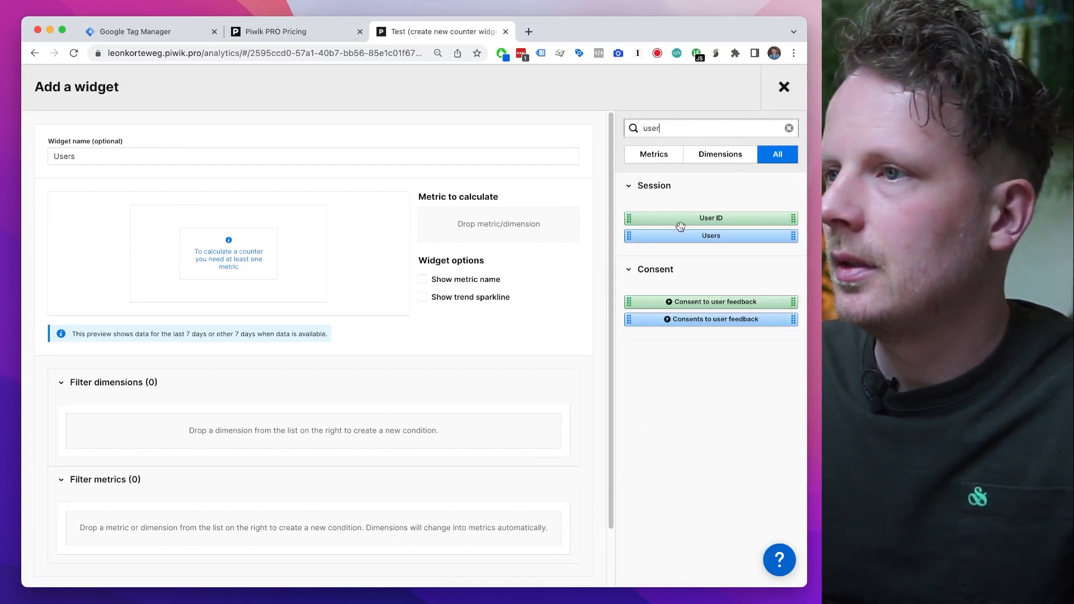
drag(679, 237, 461, 231)
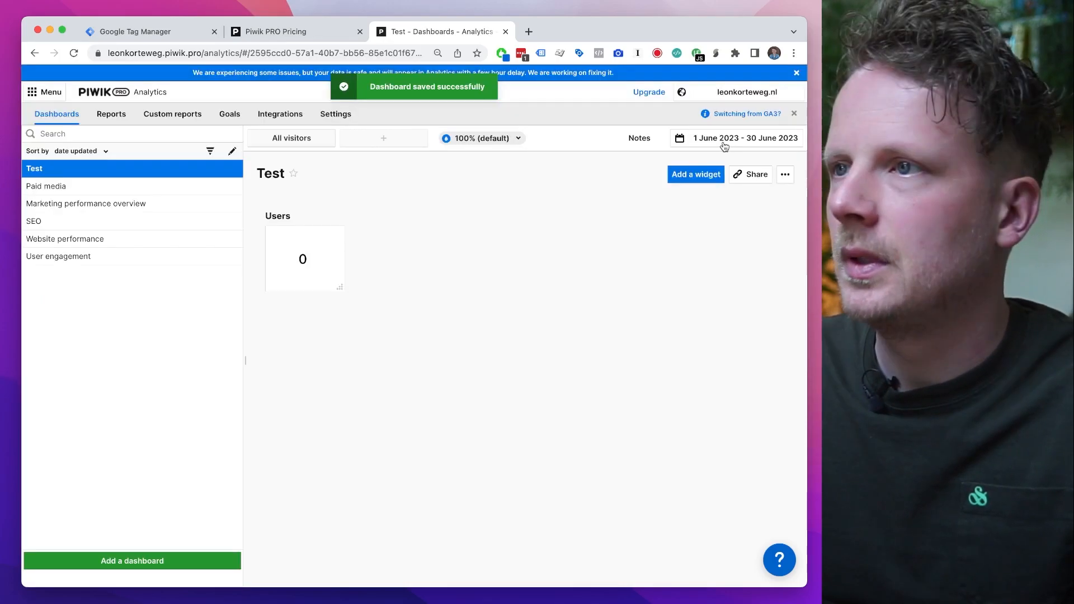
- Set the date range to 6 May 2023 to 4 June 2023, and return from the SEO dashboard to the Test dashboard
click(727, 144)
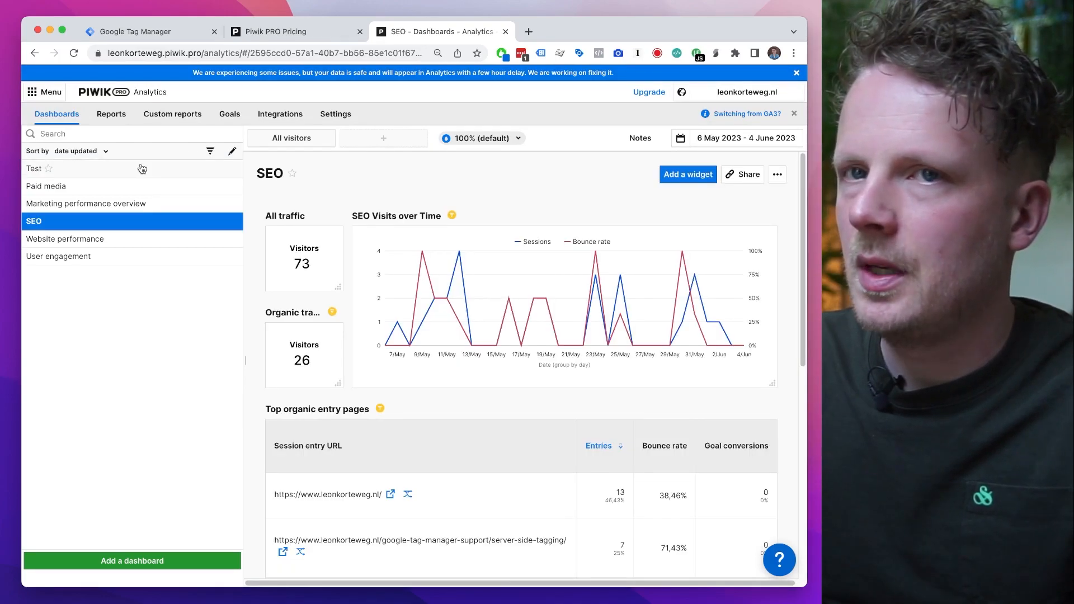
click(147, 173)
- Edit the Users counter widget, replacing its Users metric with Visitors, and save the widget
click(336, 216)
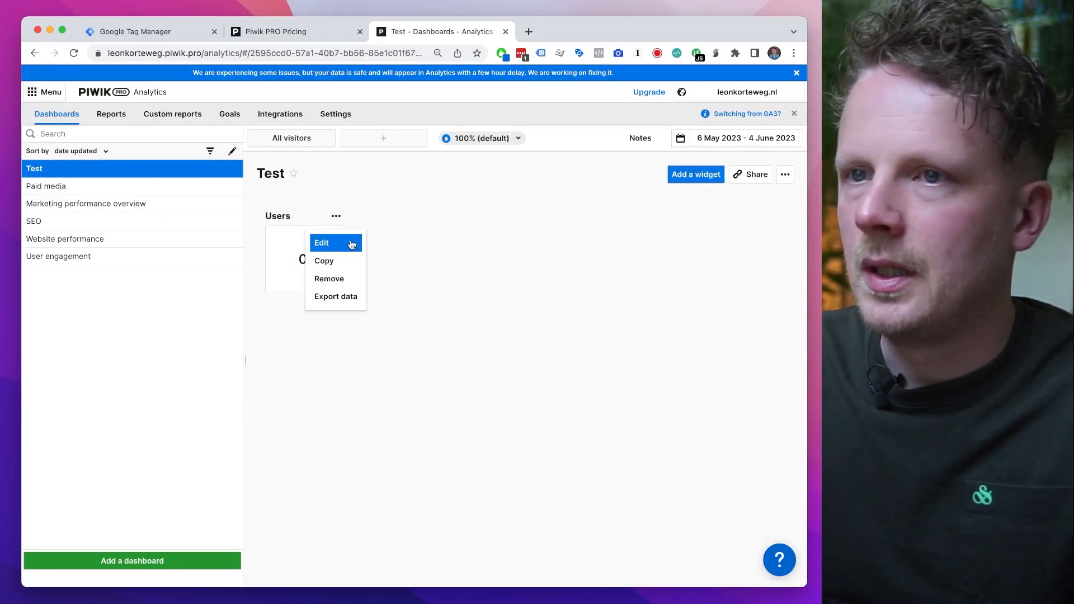
click(350, 241)
click(709, 128)
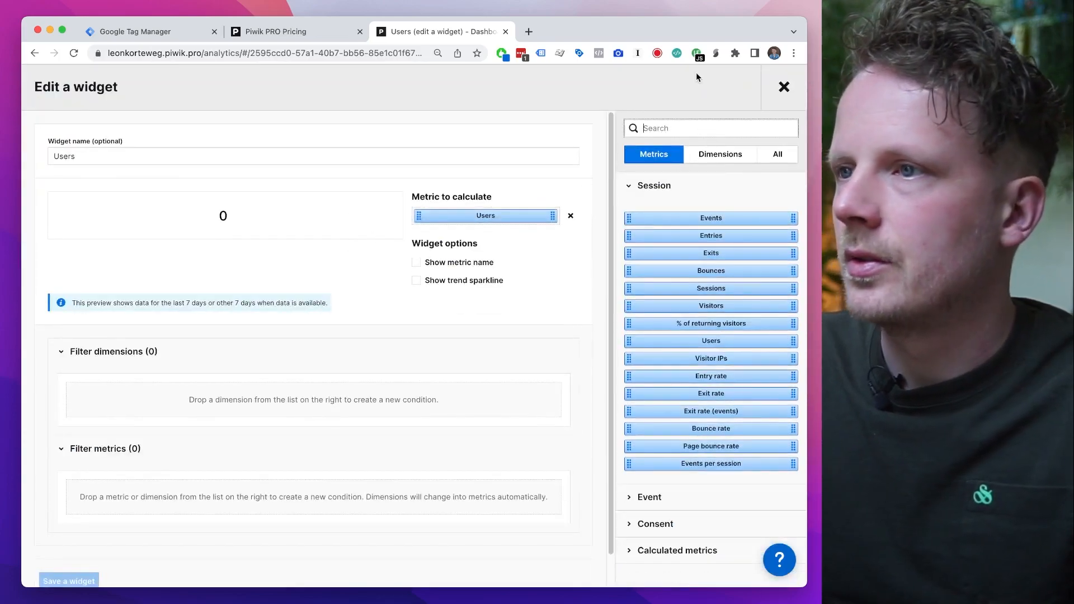
text(visit)
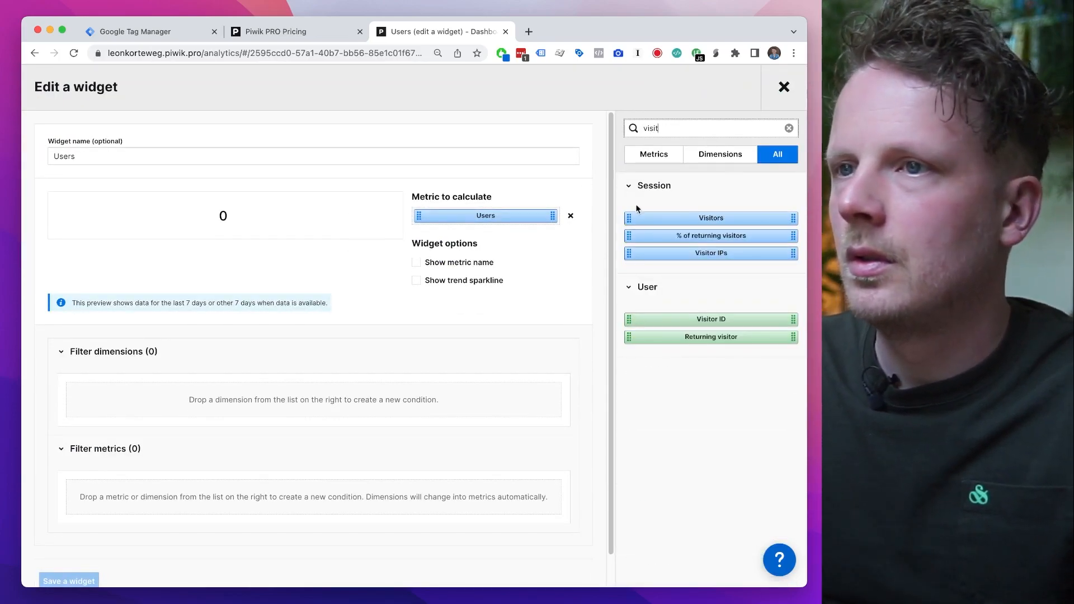
click(570, 216)
drag(665, 217, 539, 226)
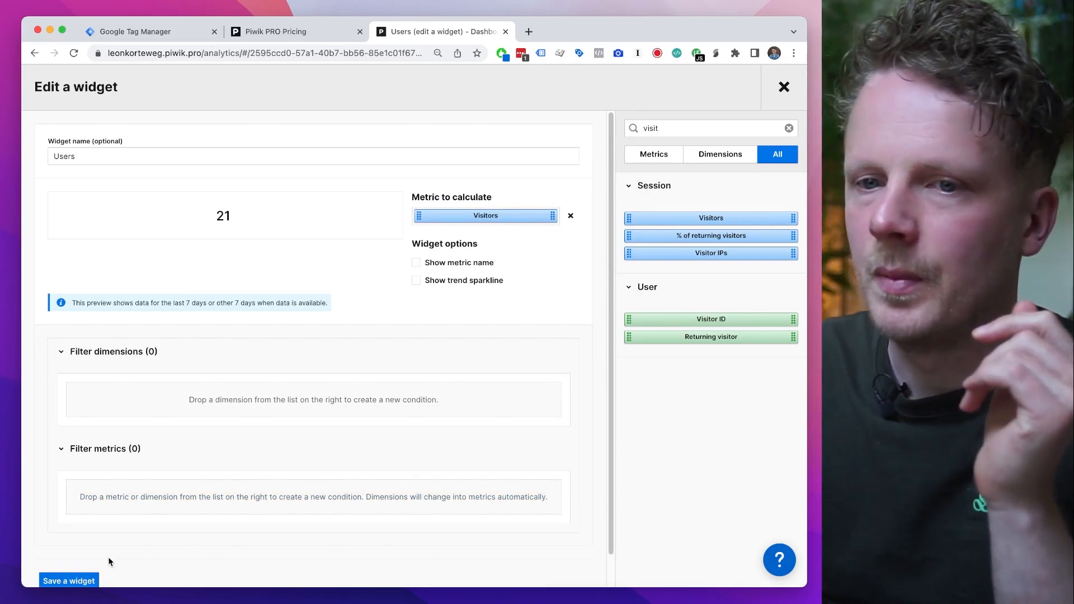
click(70, 581)
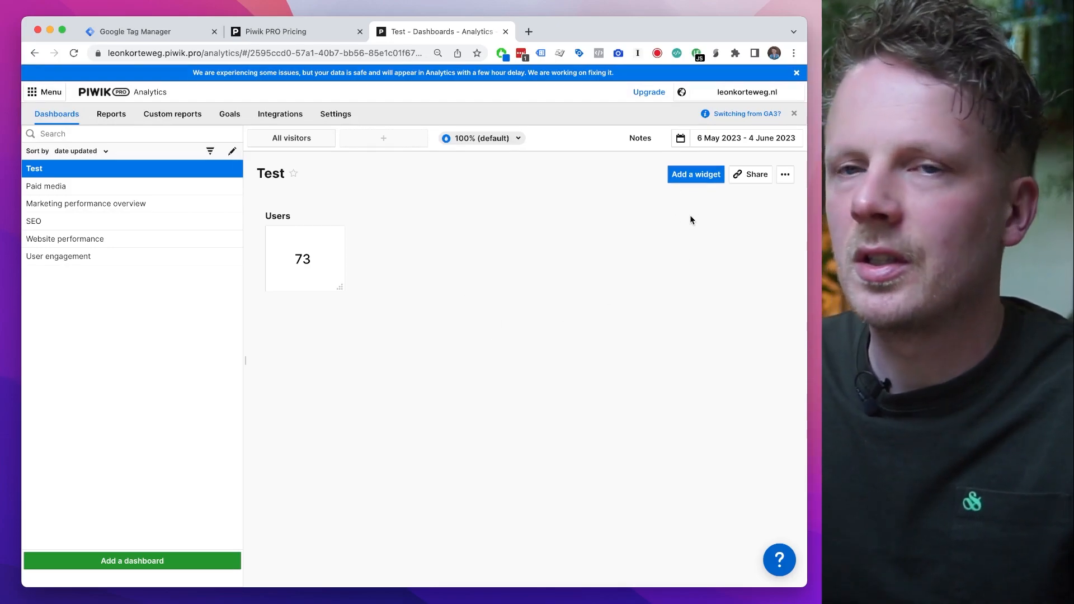
- Add an unnamed line chart widget plotting the Visitors metric by day to the Test dashboard
click(700, 181)
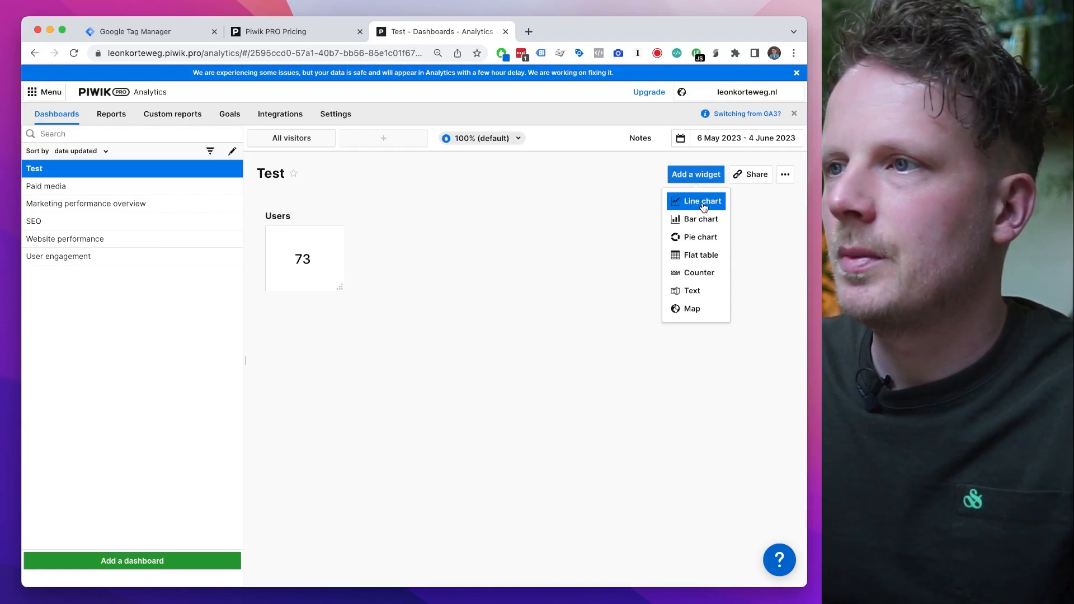
click(704, 203)
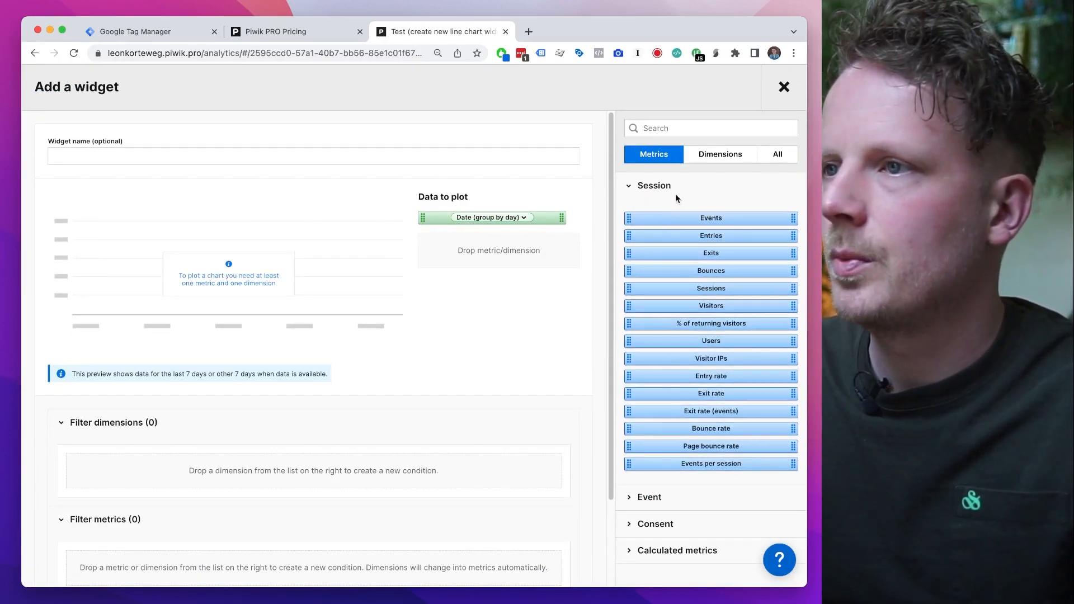
text(vis)
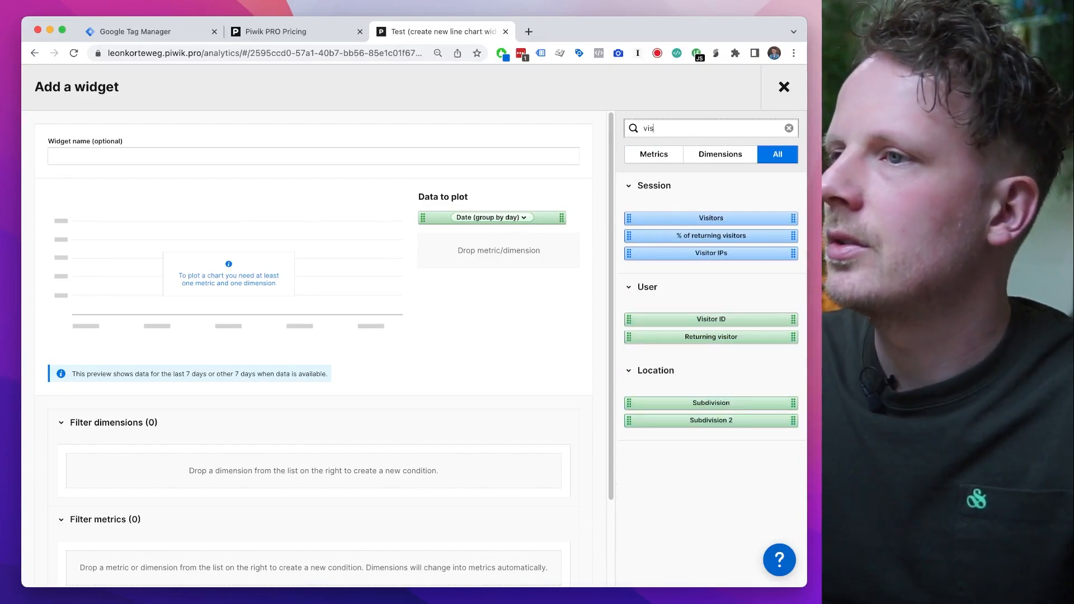
drag(638, 212, 550, 237)
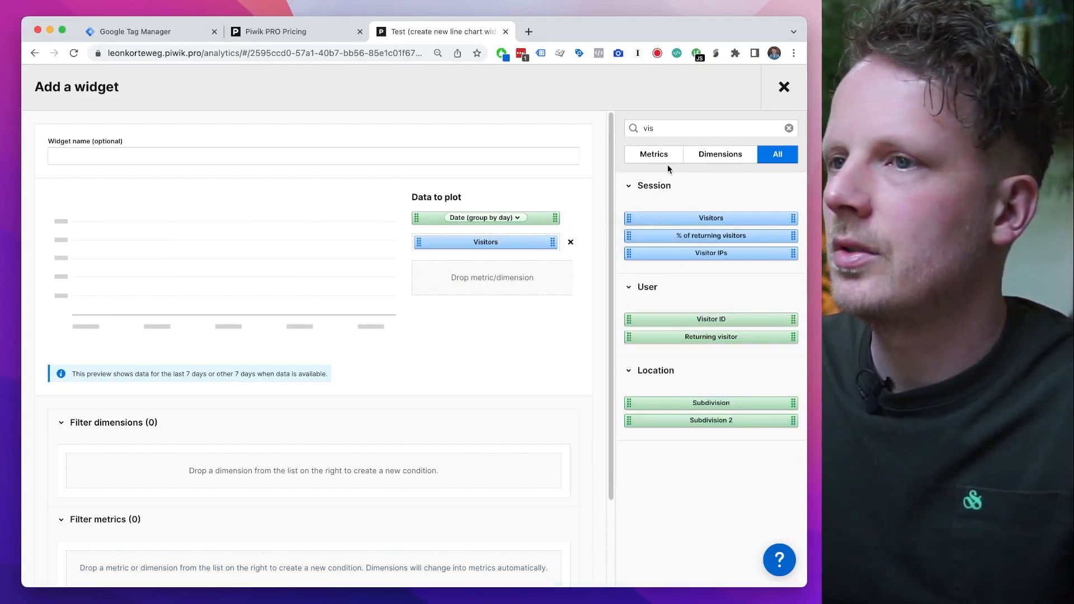
scroll(179, 477, down, 4)
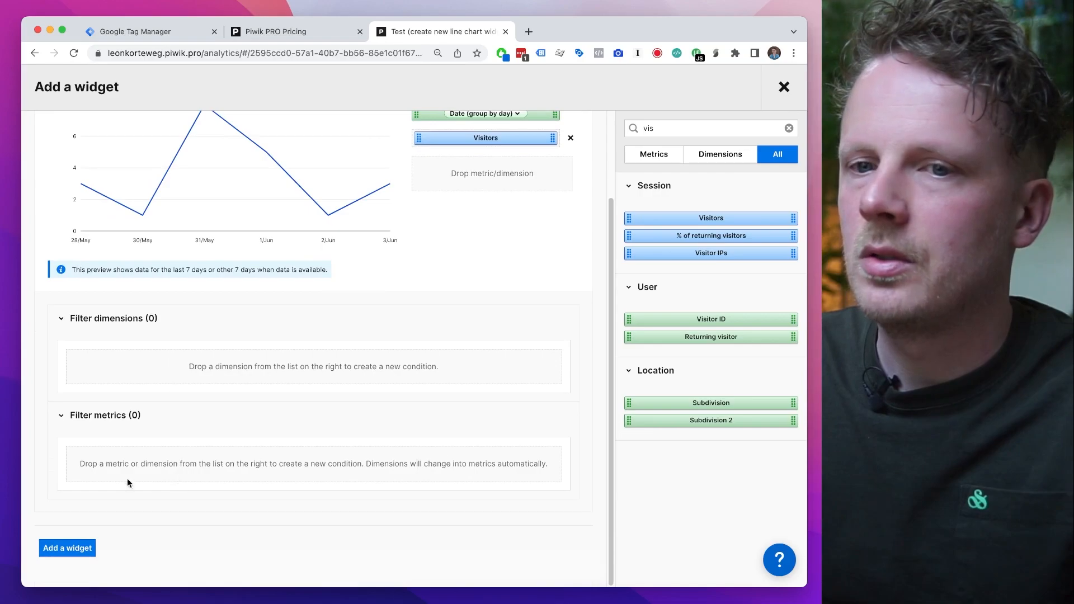
click(84, 547)
- Move the Visitors line chart beside the Users counter and widen it to fill the rest of the row
drag(312, 316, 459, 251)
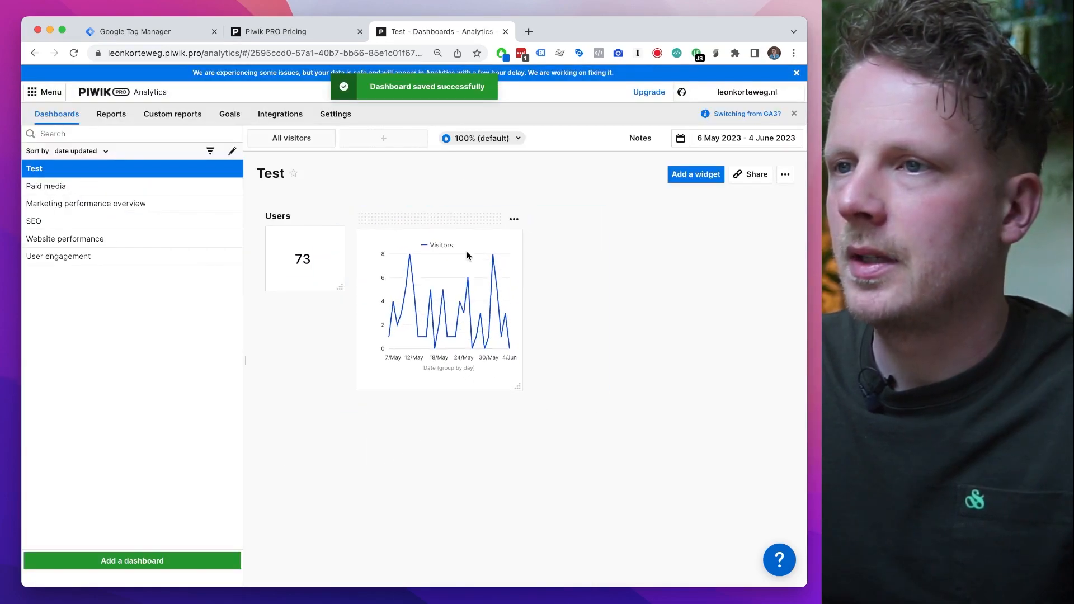
drag(515, 384, 736, 395)
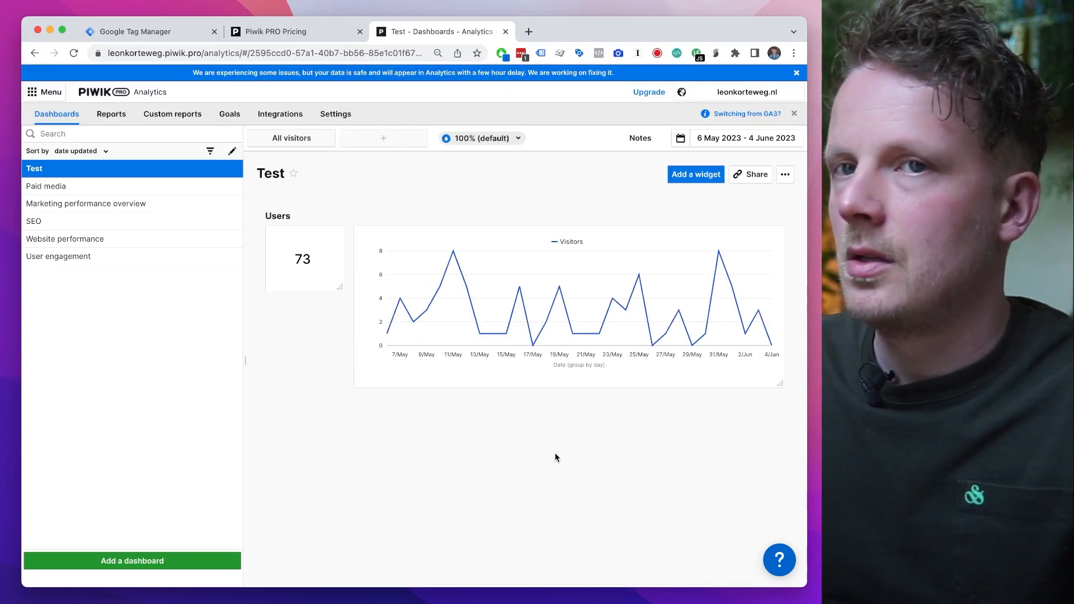
- Add an unnamed Counter widget with the Goal conversions metric to the Test dashboard
click(696, 174)
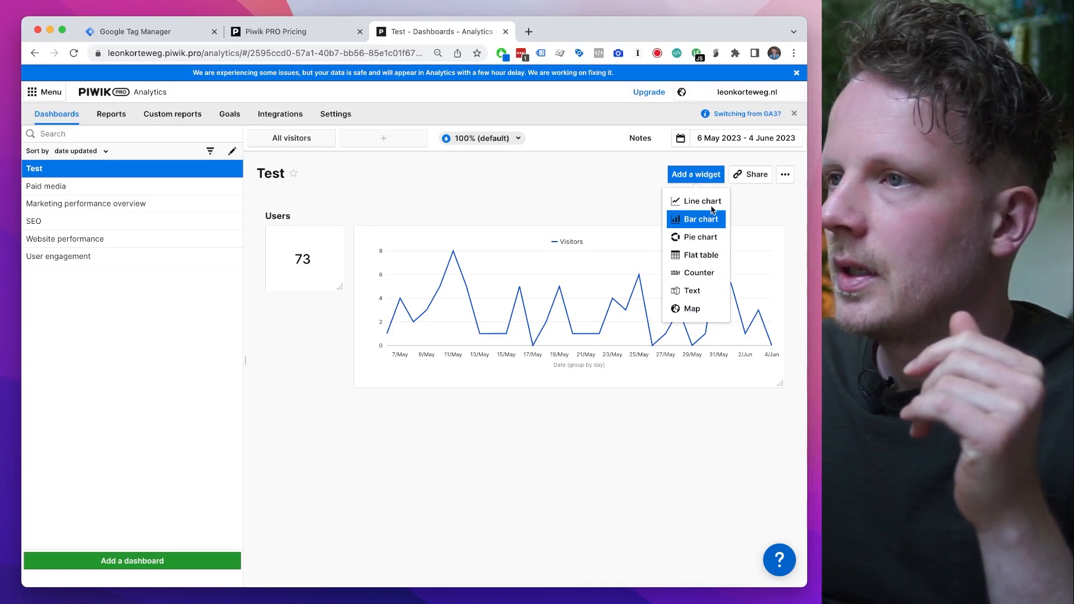
click(700, 273)
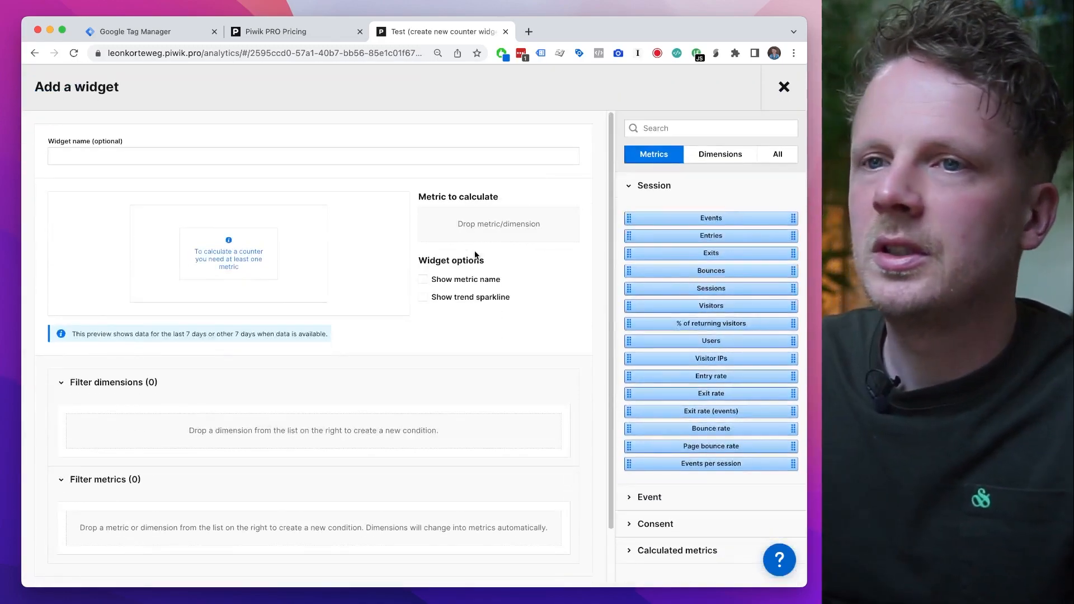
text(goal)
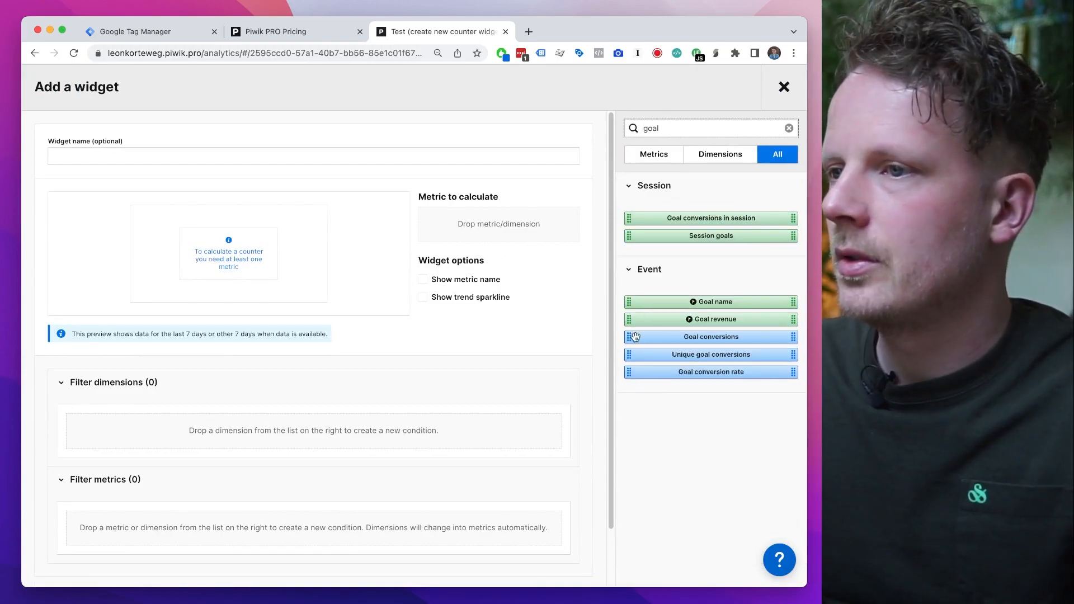
drag(629, 337, 498, 223)
click(87, 578)
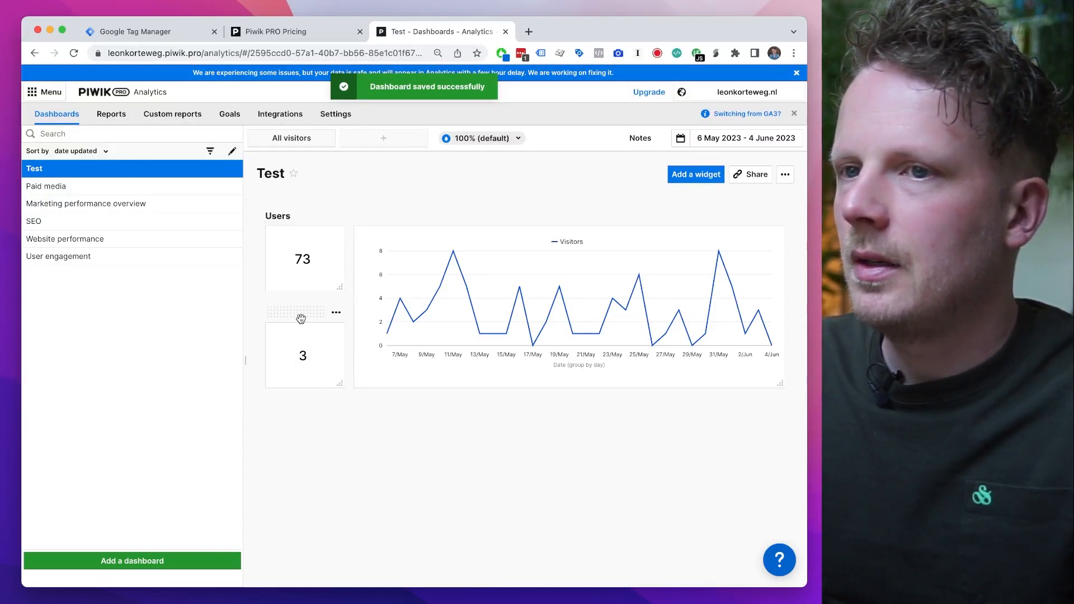
- Edit the unnamed goal conversions counter: name it Goals, filter it to Goal name is Contact, and save the widget
click(335, 312)
click(327, 338)
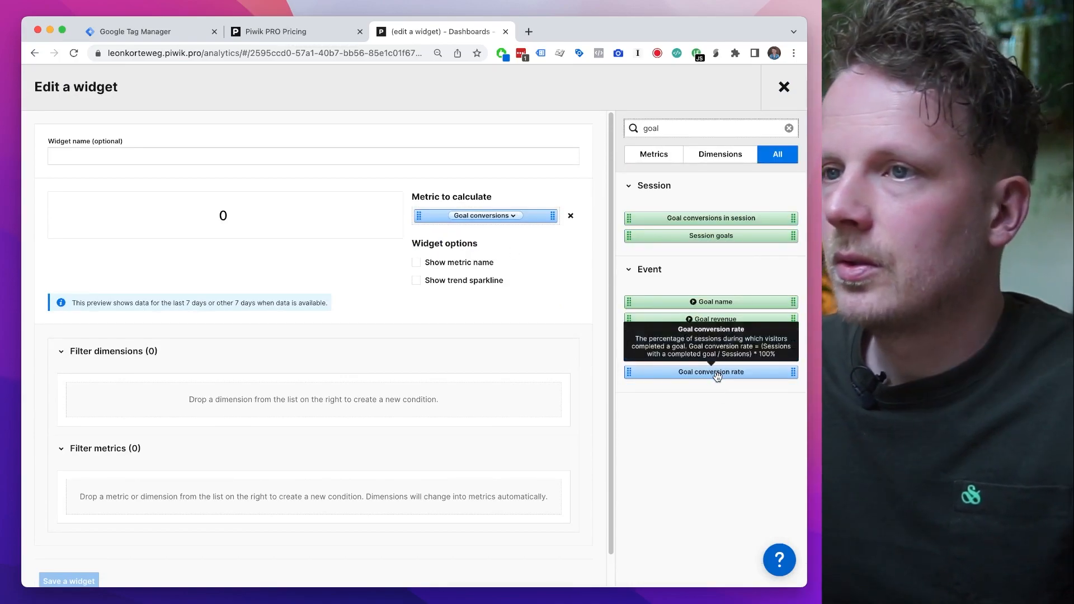
click(417, 263)
click(417, 263)
click(417, 281)
click(417, 281)
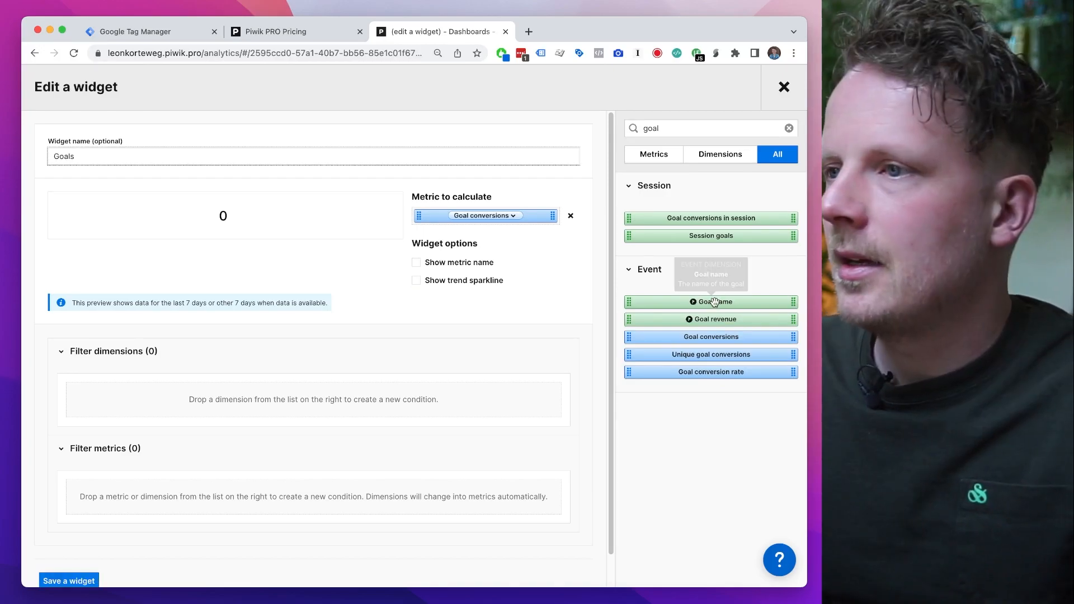
drag(711, 302, 436, 408)
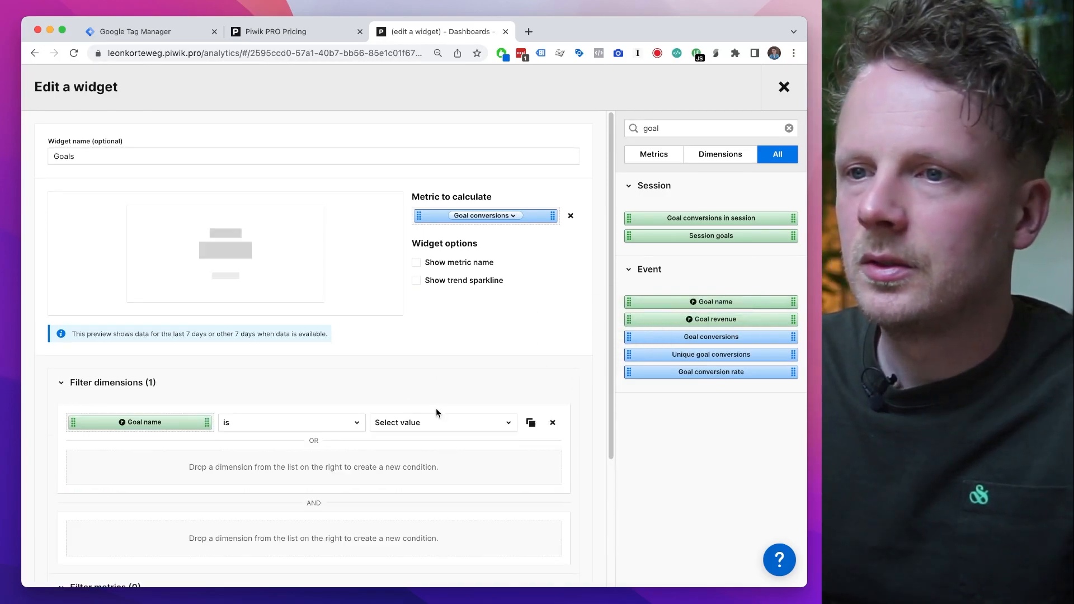
click(397, 431)
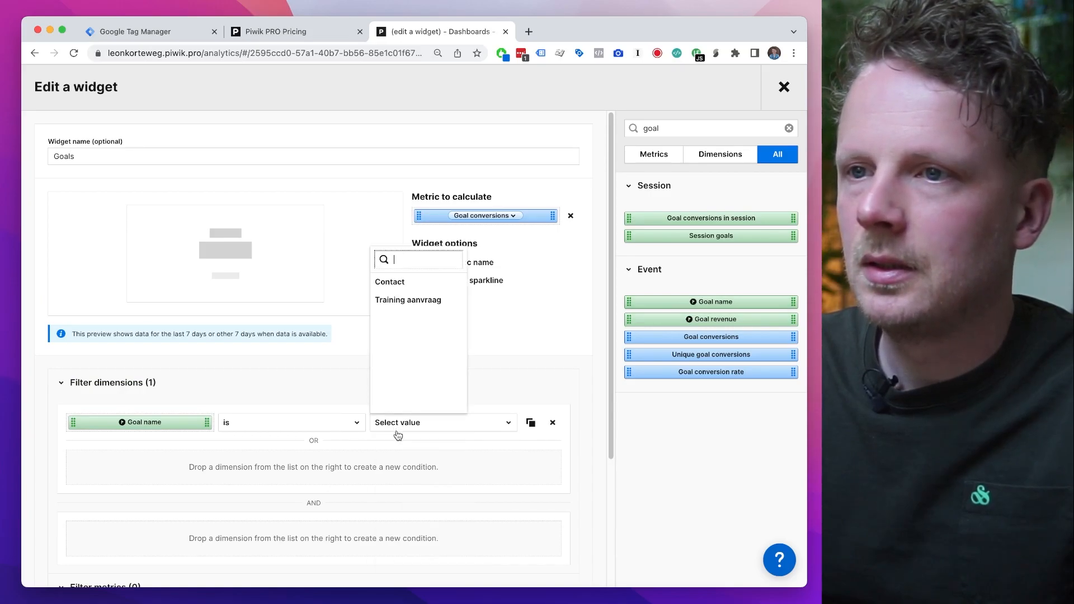
click(406, 283)
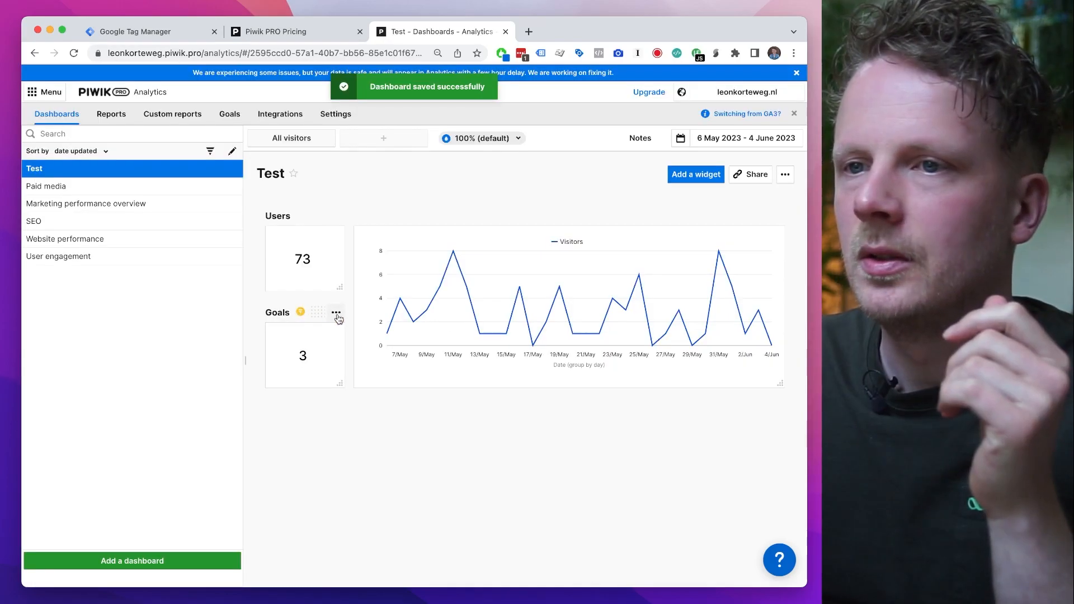
- Rename the Goals counter widget to Contact and save it
click(335, 316)
click(141, 157)
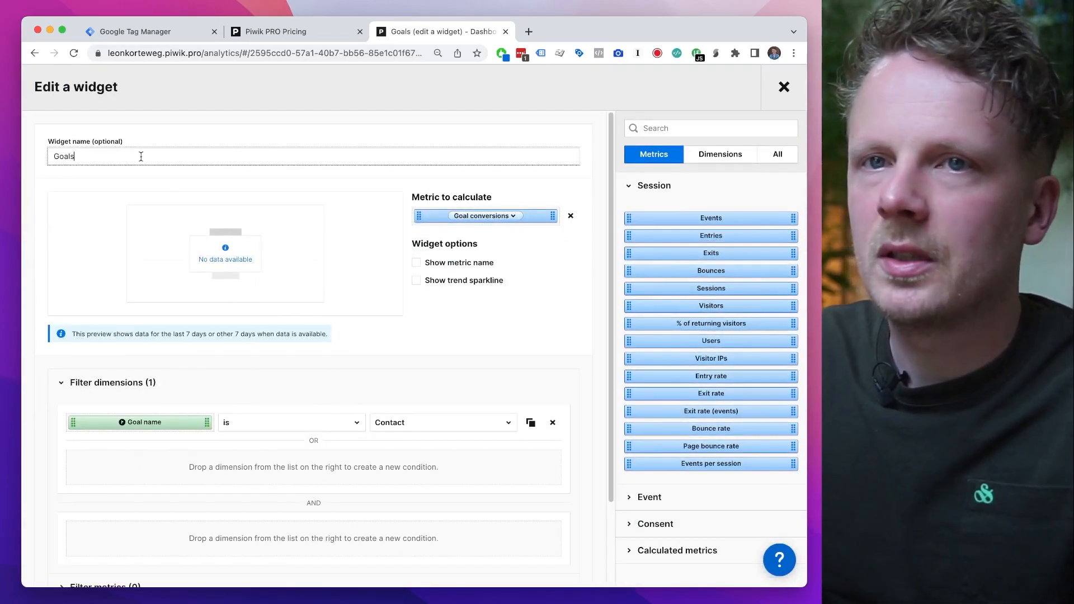
text(Con)
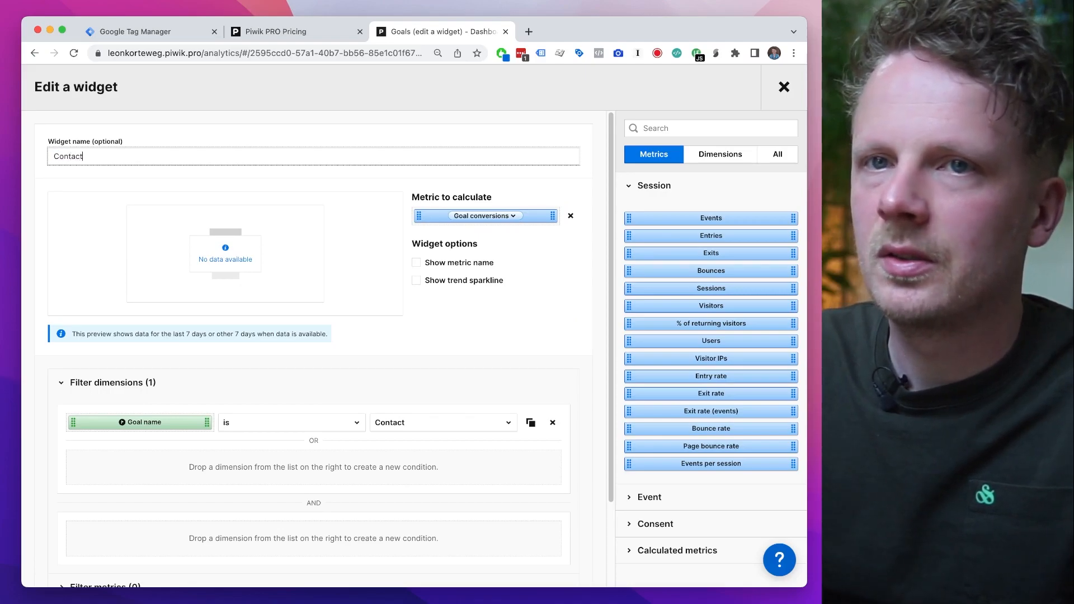
text(tact)
scroll(303, 358, down, 3)
click(74, 550)
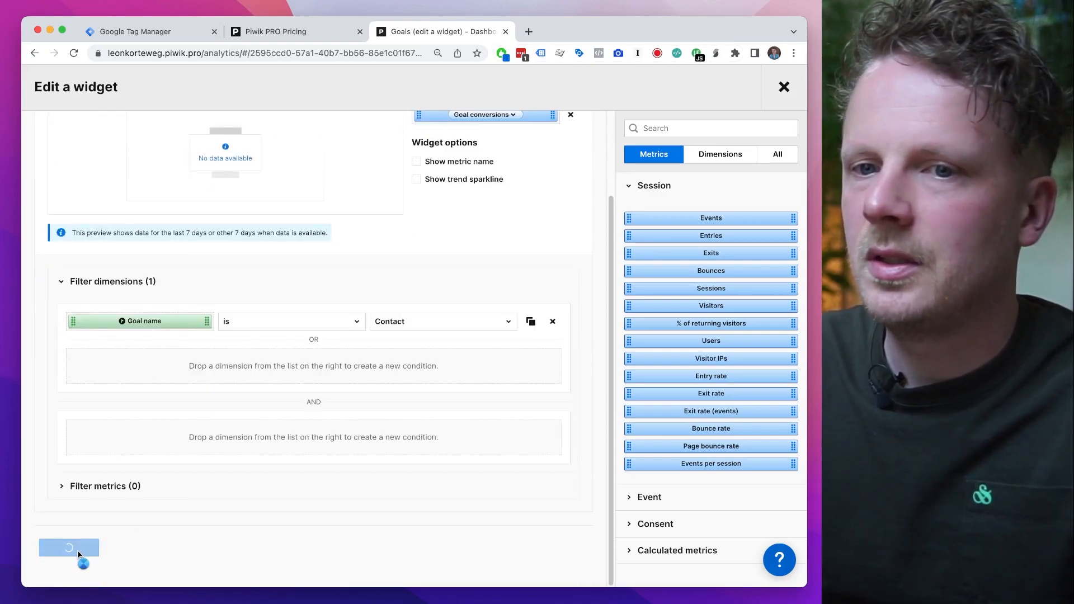
- Add a Counter widget named Training aanvraag with the Goal conversions metric, filtered to Goal name is Training aanvraag
click(693, 178)
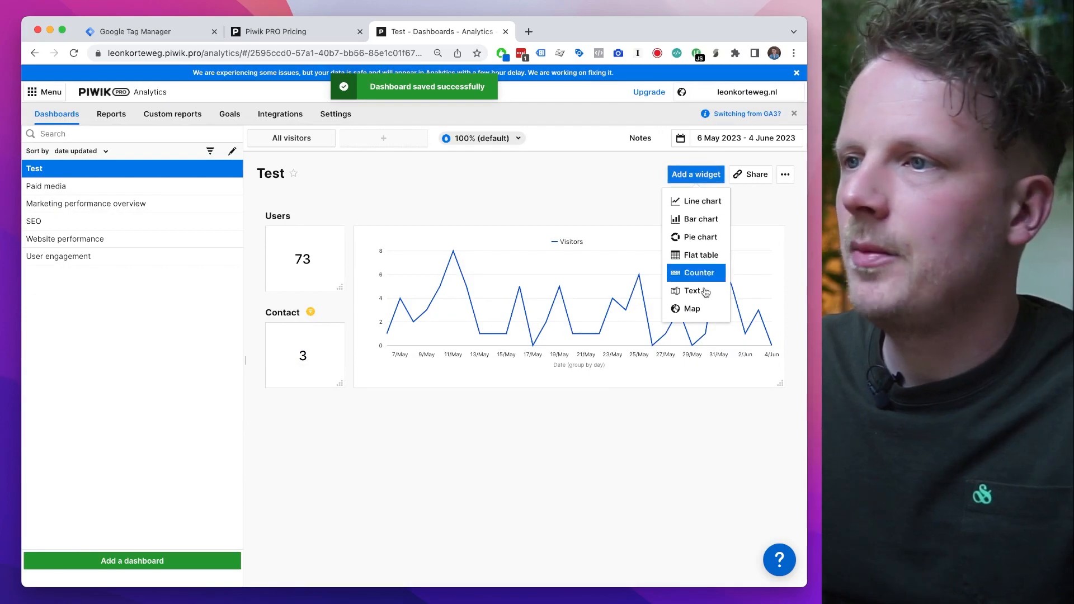
click(699, 273)
text(goal)
drag(708, 337, 576, 223)
drag(700, 301, 366, 440)
click(399, 424)
click(415, 308)
click(283, 158)
text(Training aanvraag)
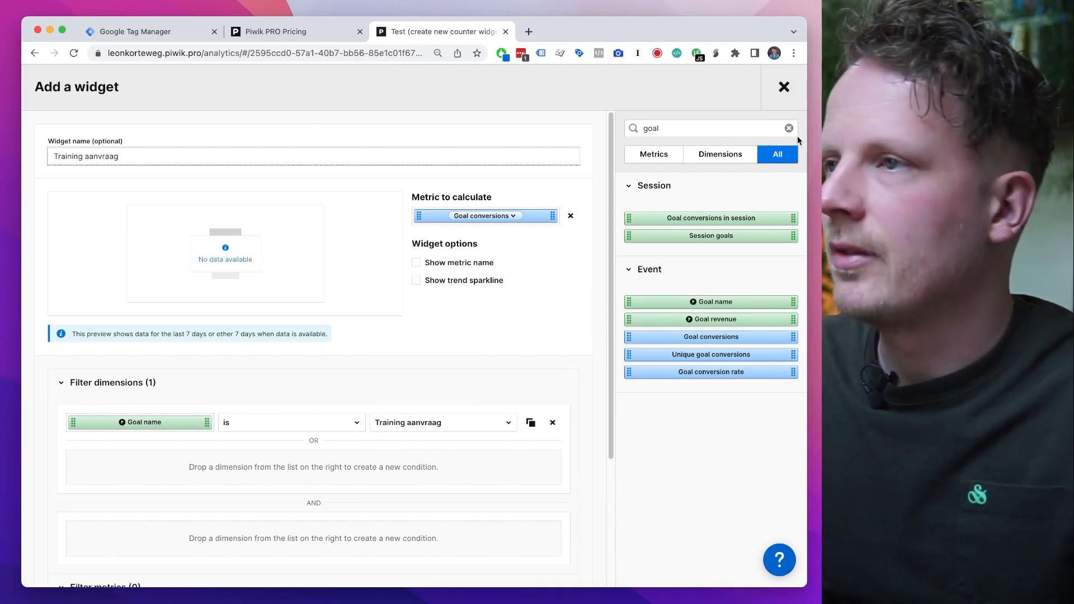
scroll(240, 470, down, 3)
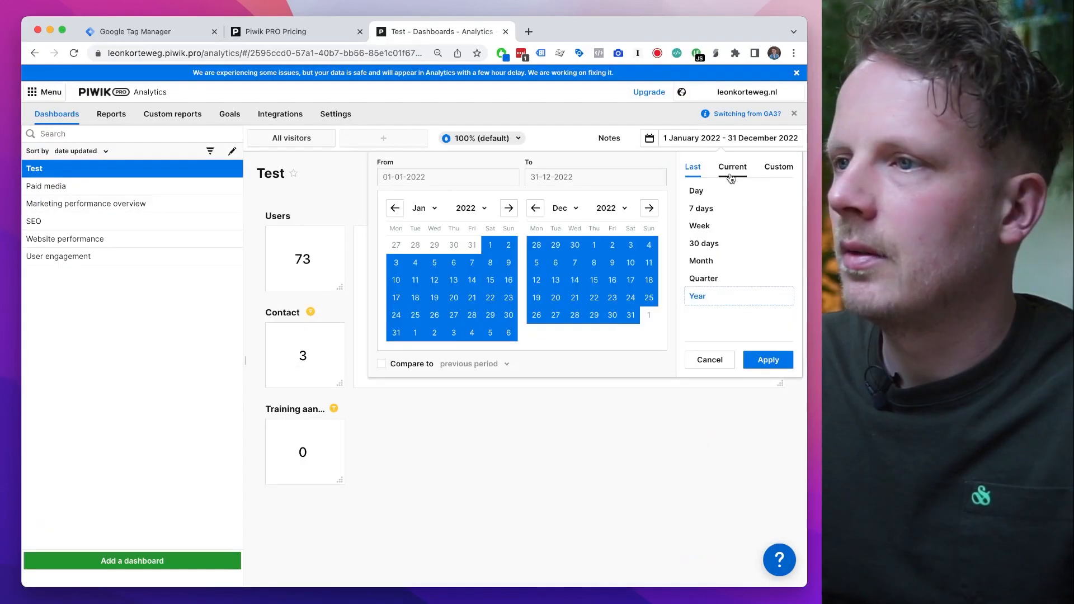
- Set the Test dashboard's date range to the current year, 1 January 2023 - 31 December 2023
click(728, 168)
click(700, 259)
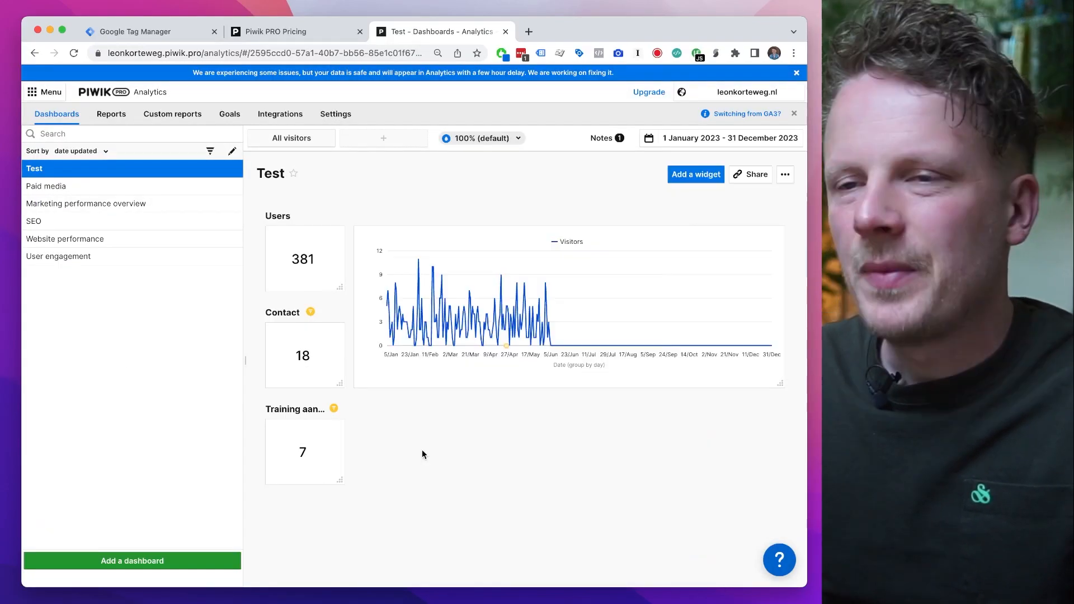
- Add an unnamed bar chart widget plotting the Visitors metric by Source / medium to the Test dashboard
click(697, 174)
click(709, 224)
text(visit)
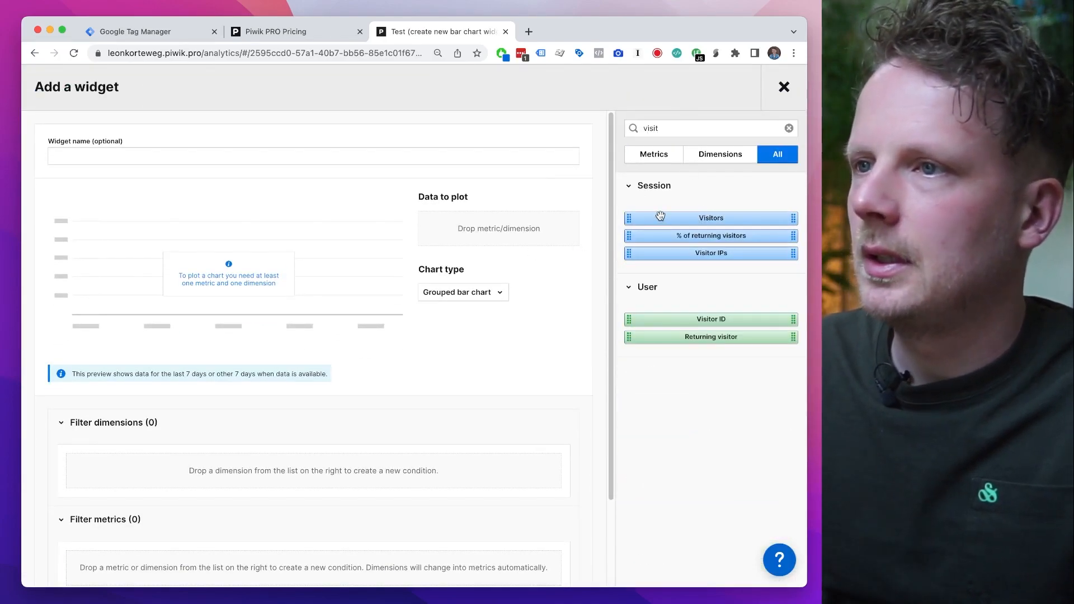
drag(660, 216, 518, 233)
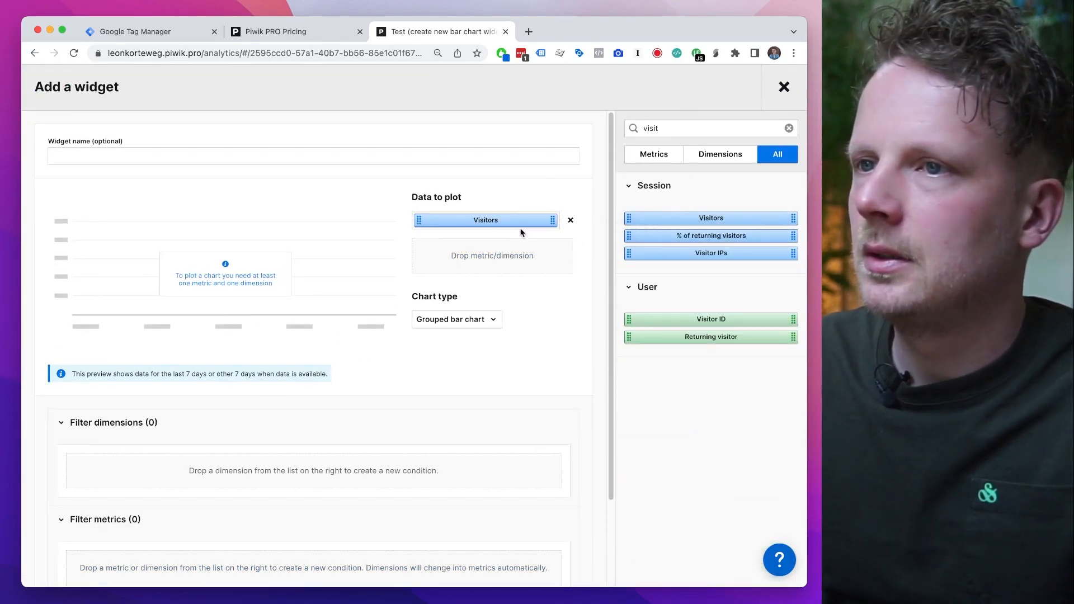
key(super+a)
text(source)
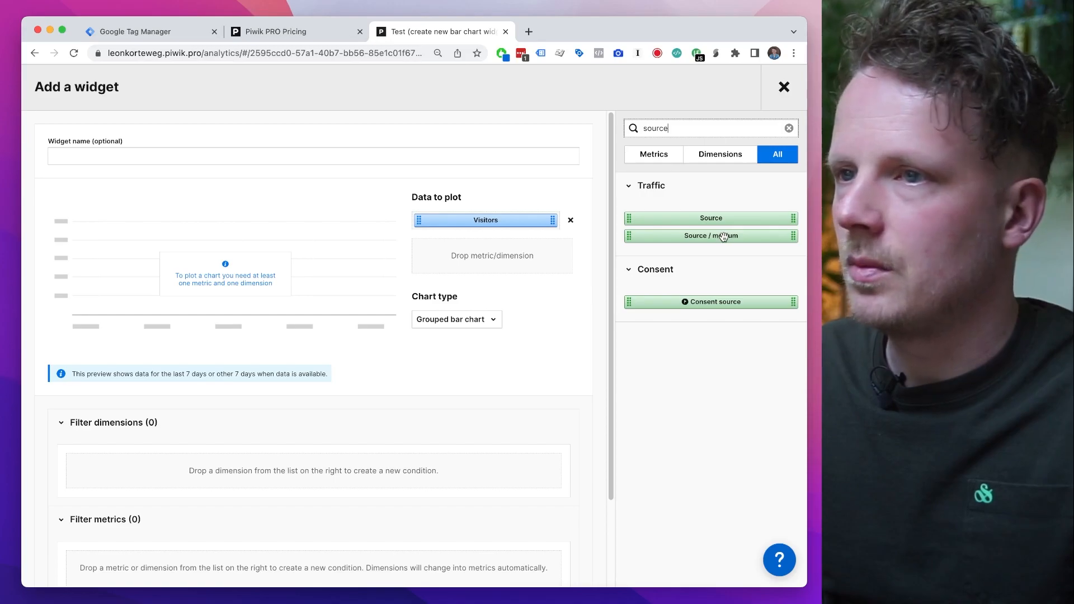
drag(724, 237, 494, 258)
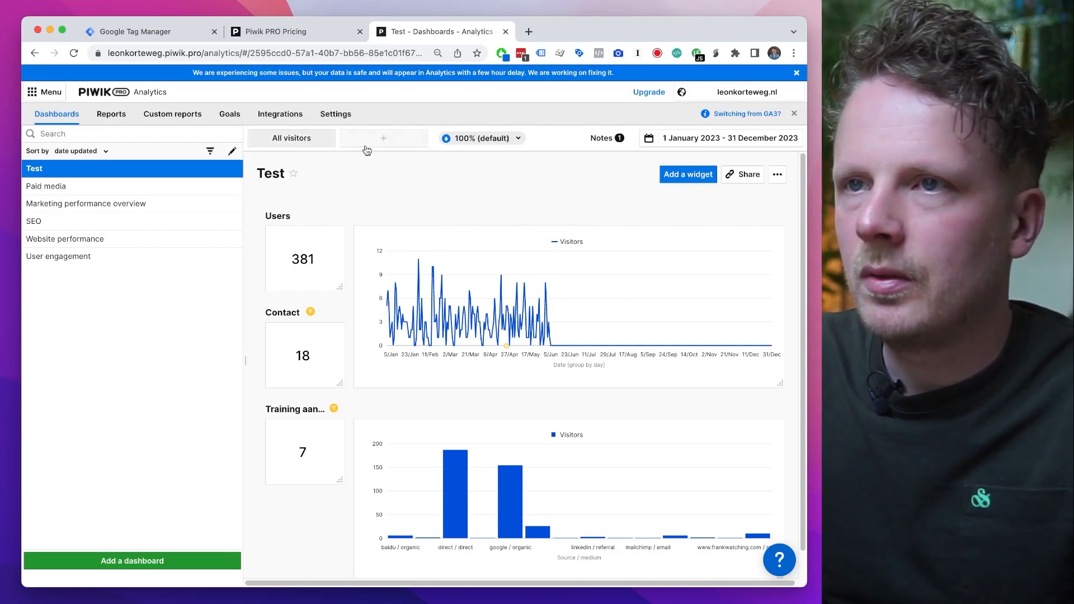
- Compare all visitors with the Mobile users segment on the dashboard, and restore the All visitors view
click(390, 147)
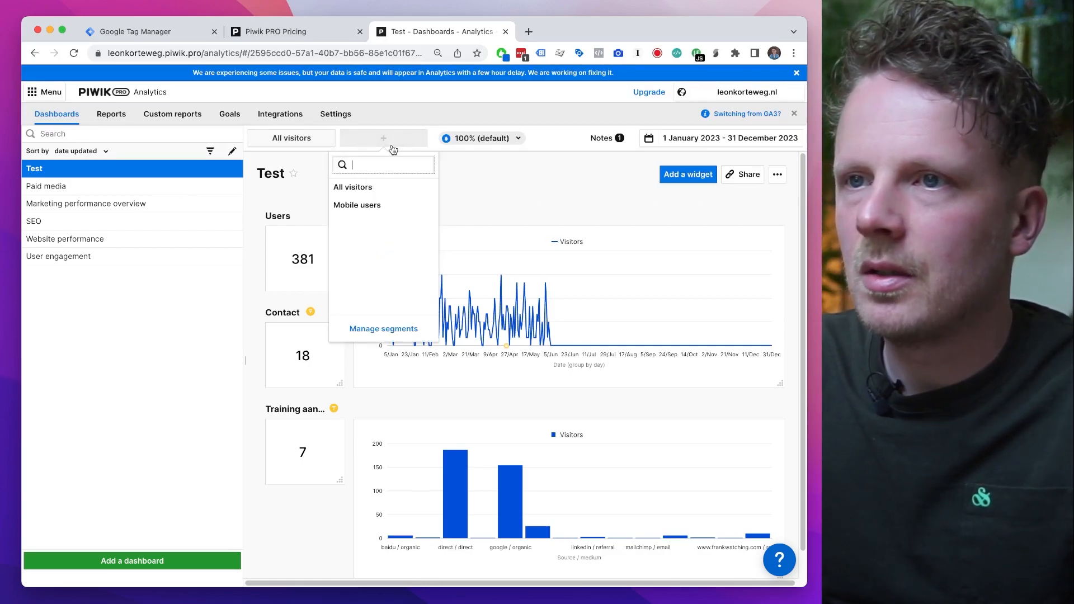
click(418, 206)
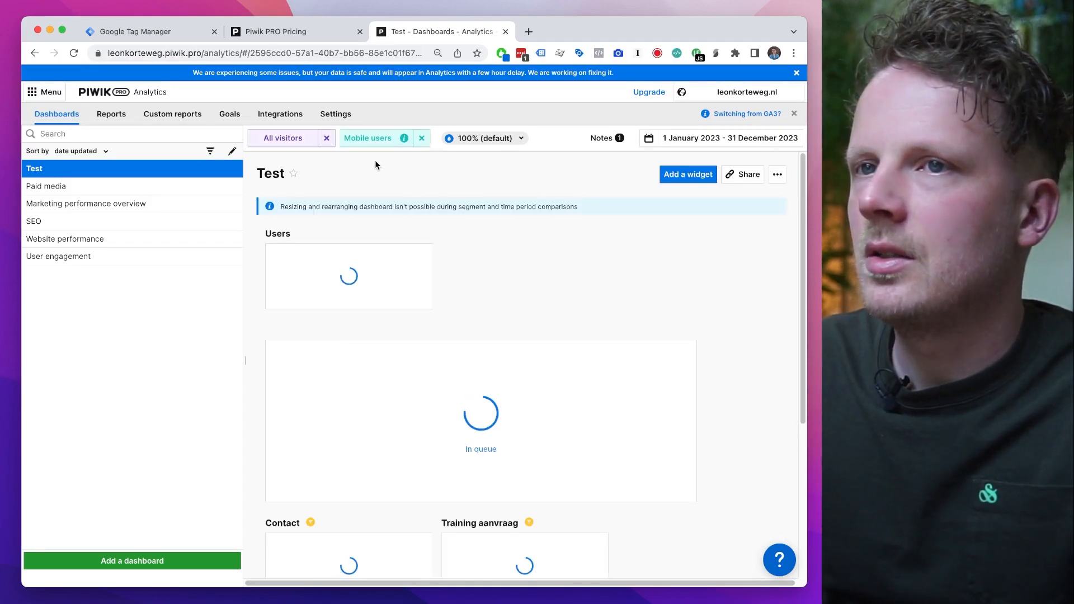
click(328, 139)
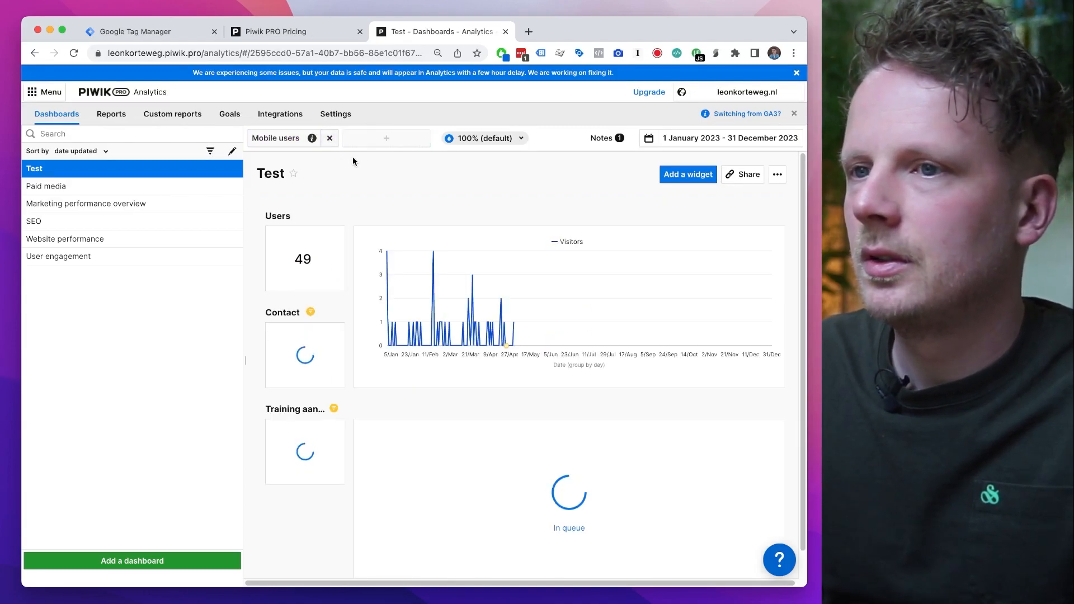
click(330, 138)
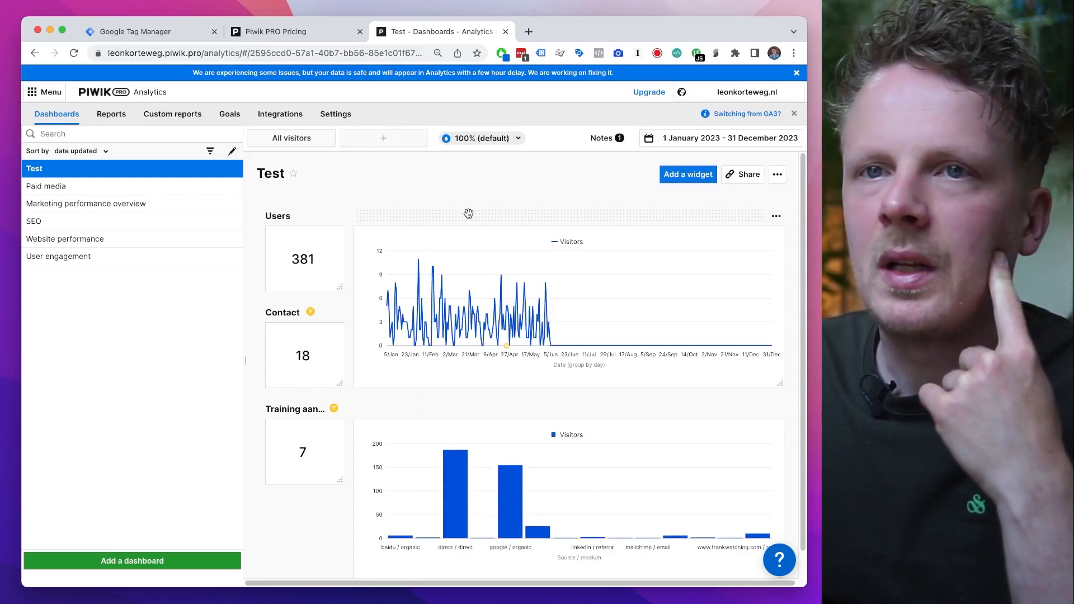
- Open the Session log report and examine the IP, visitor ID, cookie ID and session details of individual visits
click(108, 127)
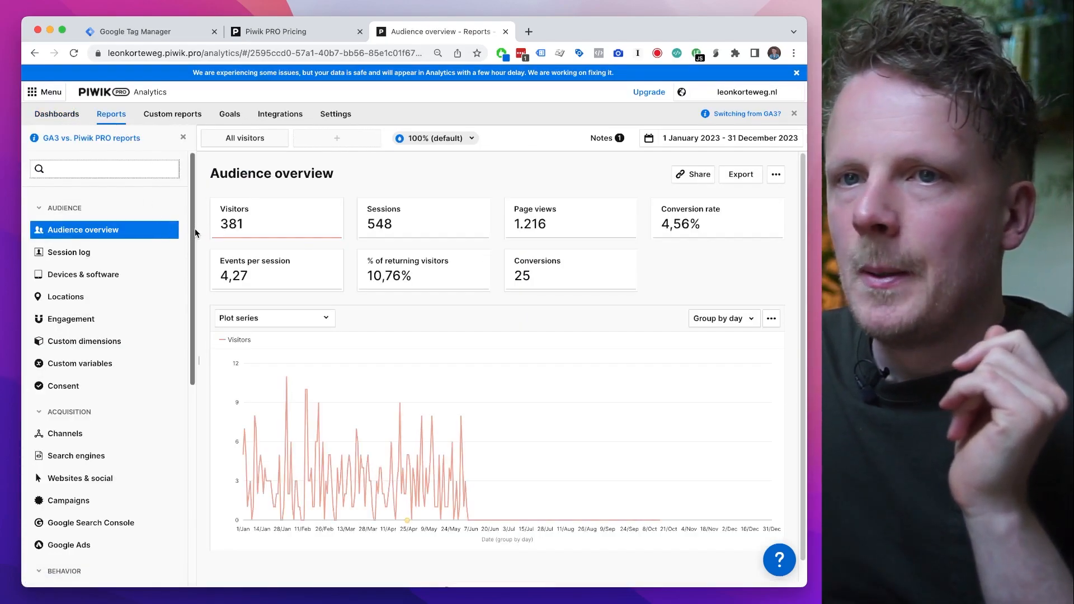
click(130, 254)
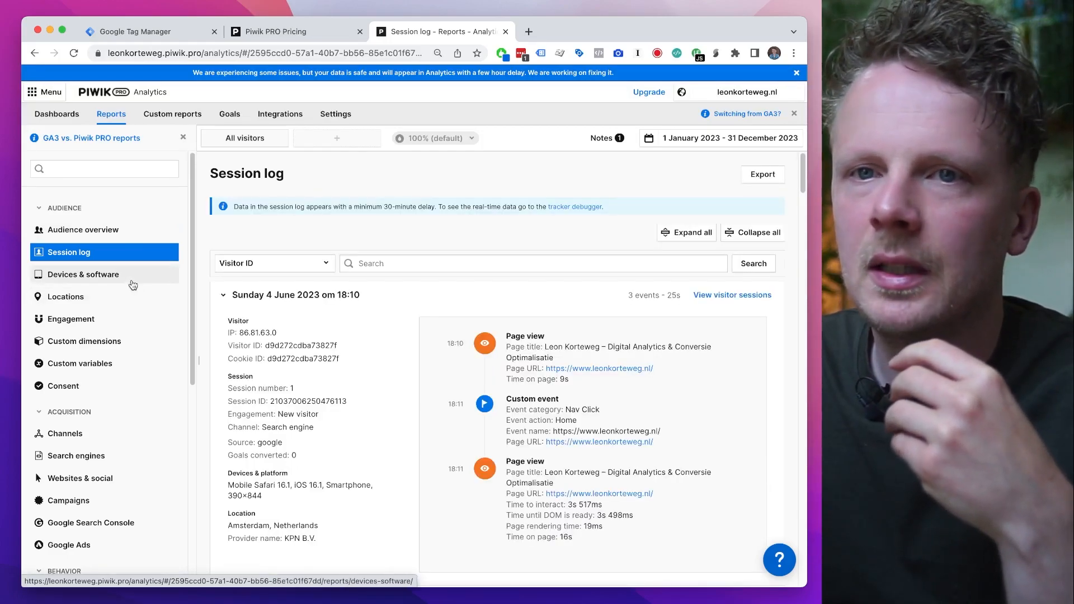
scroll(284, 310, down, 1)
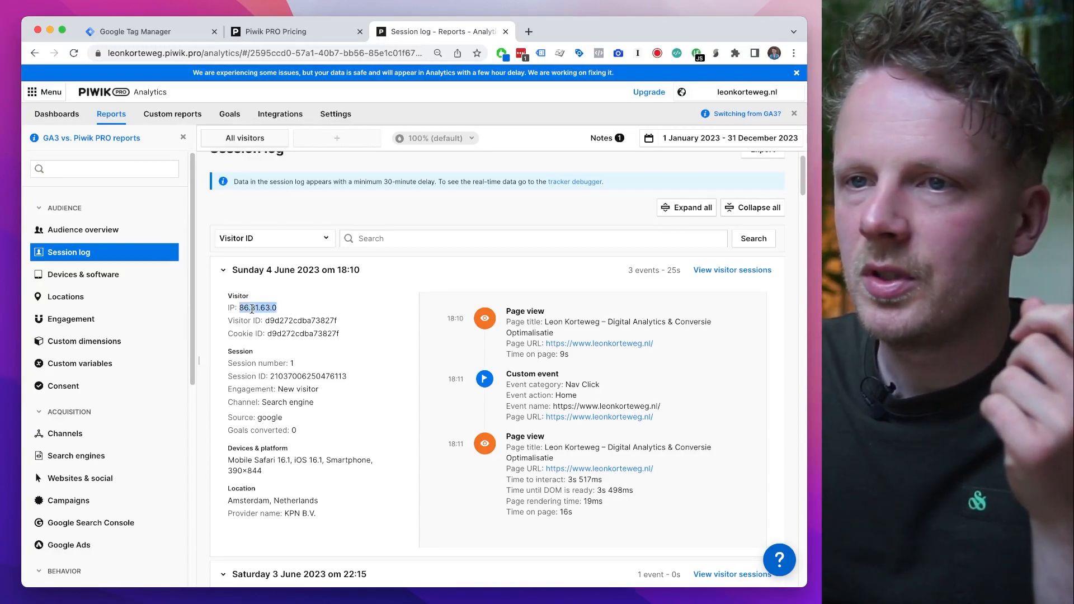
scroll(306, 330, down, 5)
double_click(262, 471)
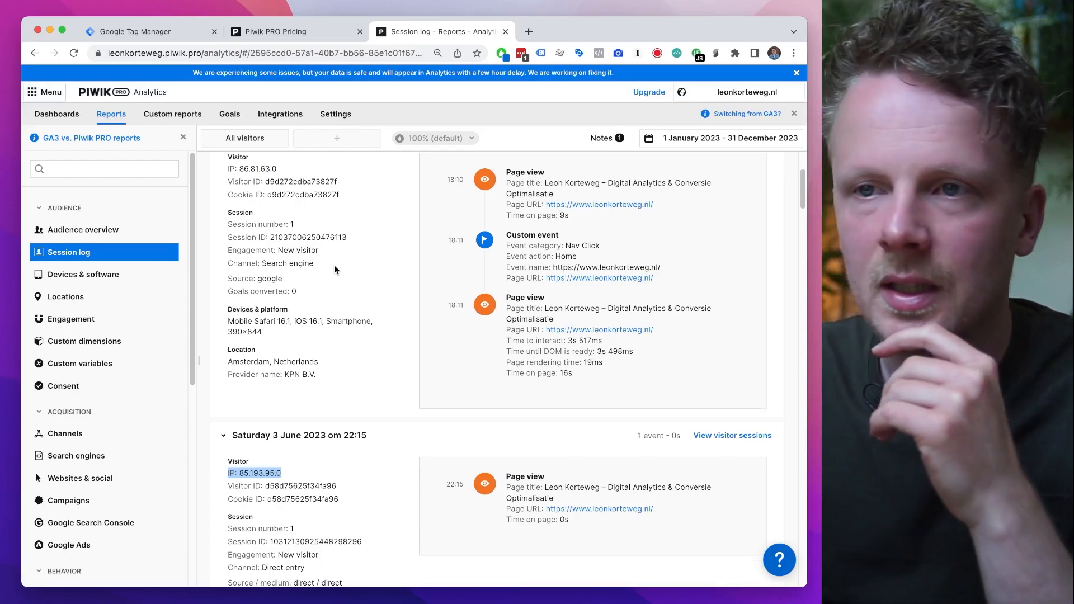
scroll(333, 311, up, 4)
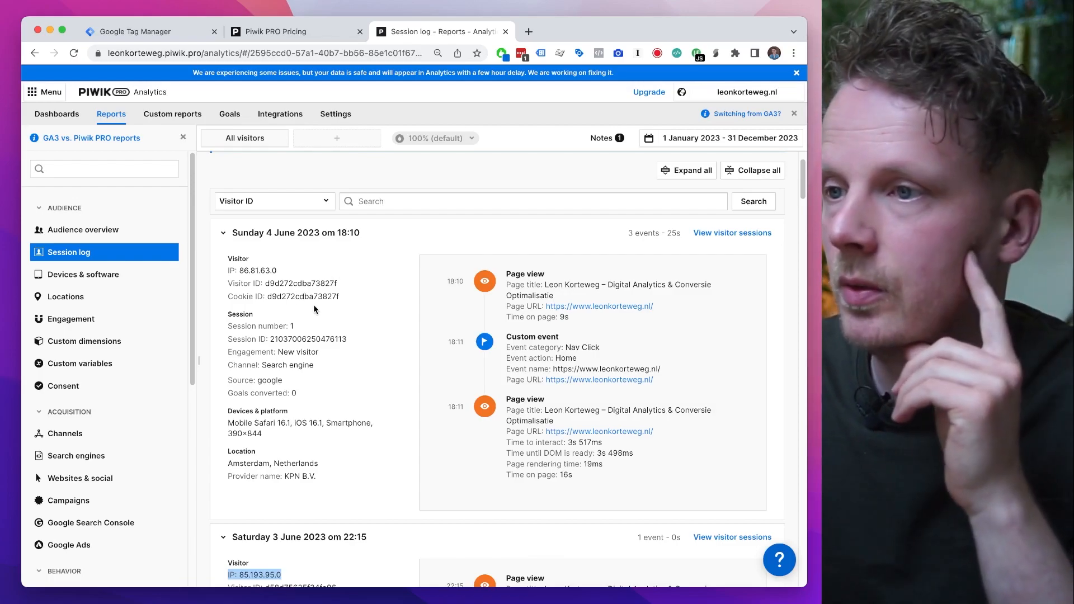
double_click(284, 283)
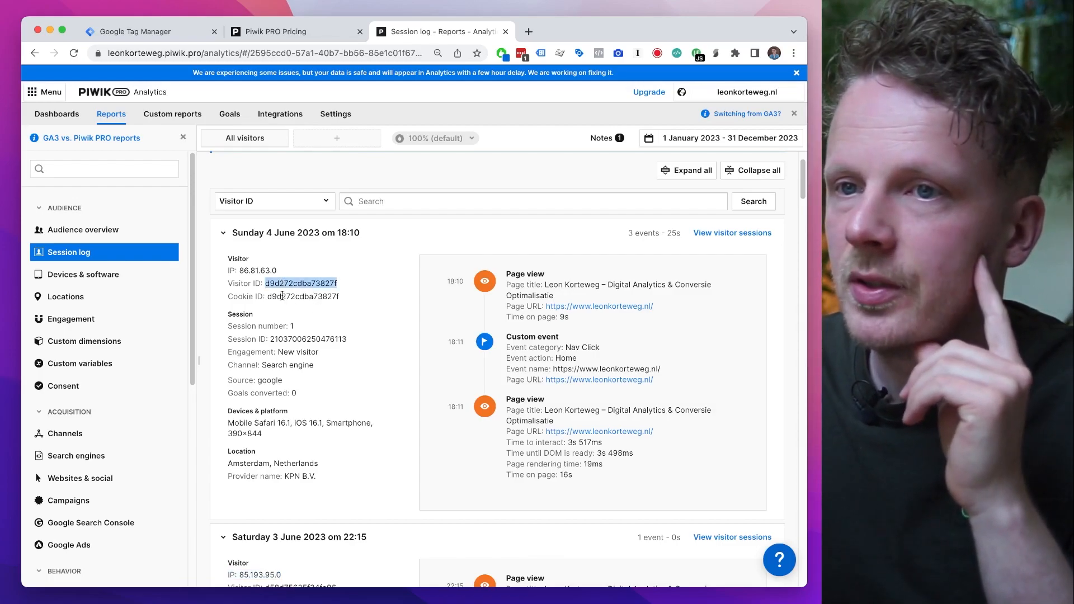
double_click(302, 297)
scroll(300, 293, down, 2)
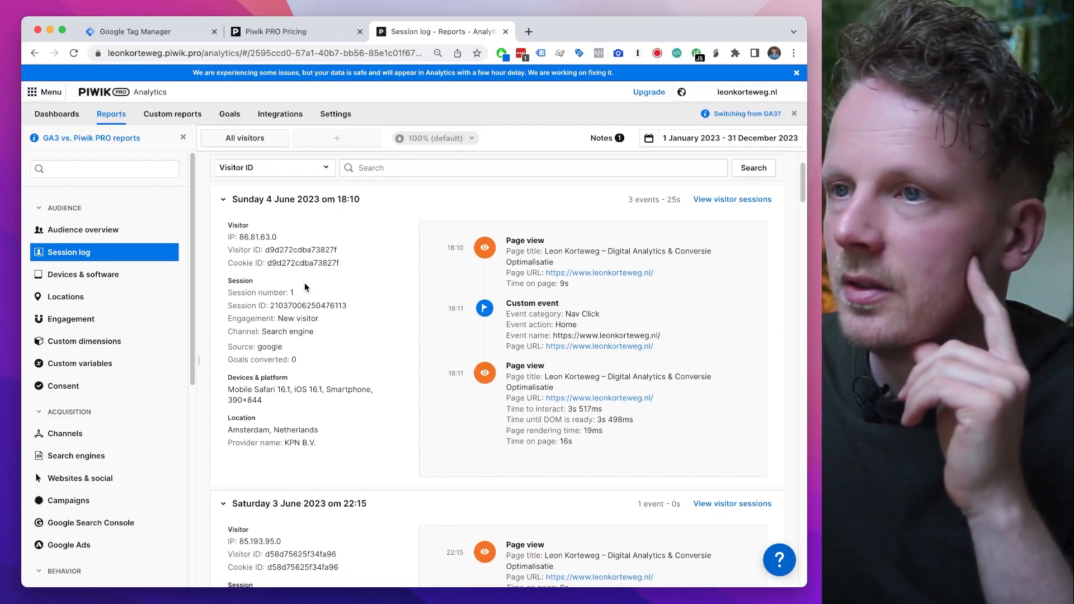
scroll(305, 279, down, 5)
scroll(307, 215, down, 8)
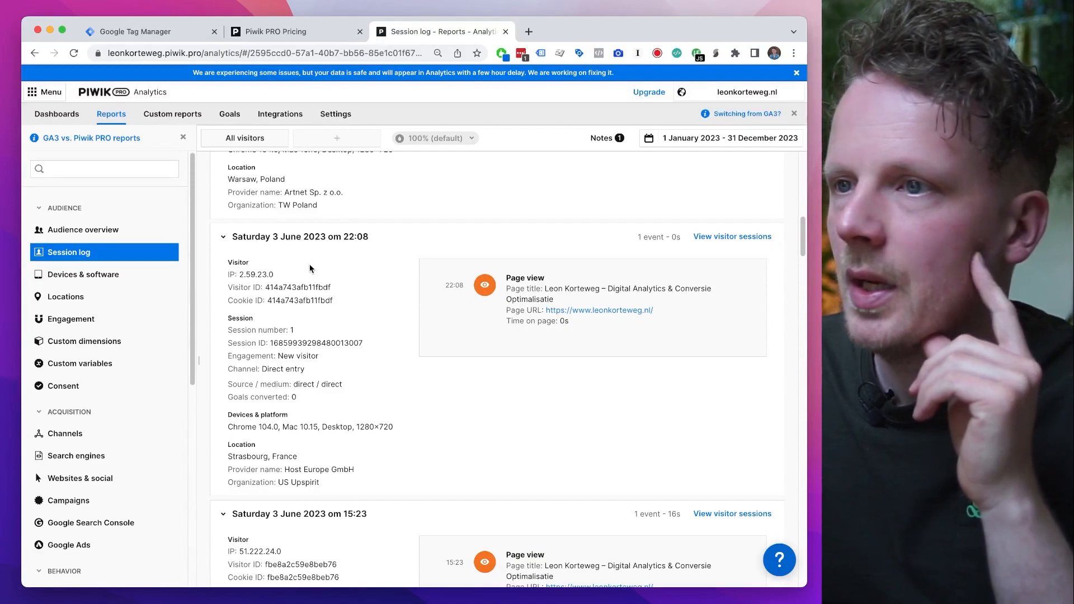
drag(804, 236, 804, 168)
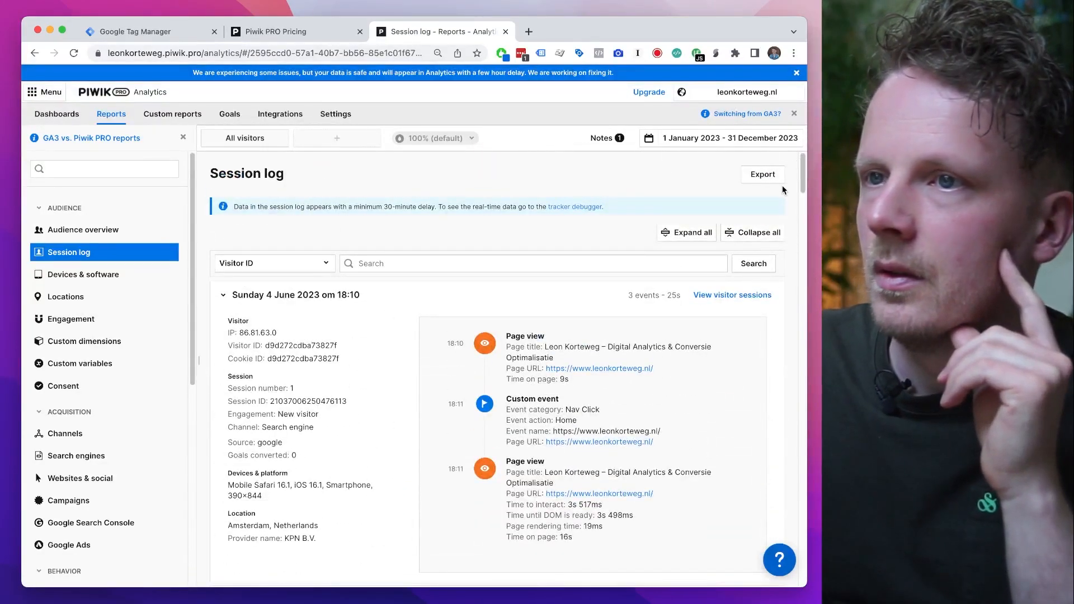
- Read the session log's data delay note and open the tracker debugger it links to
drag(234, 206, 419, 206)
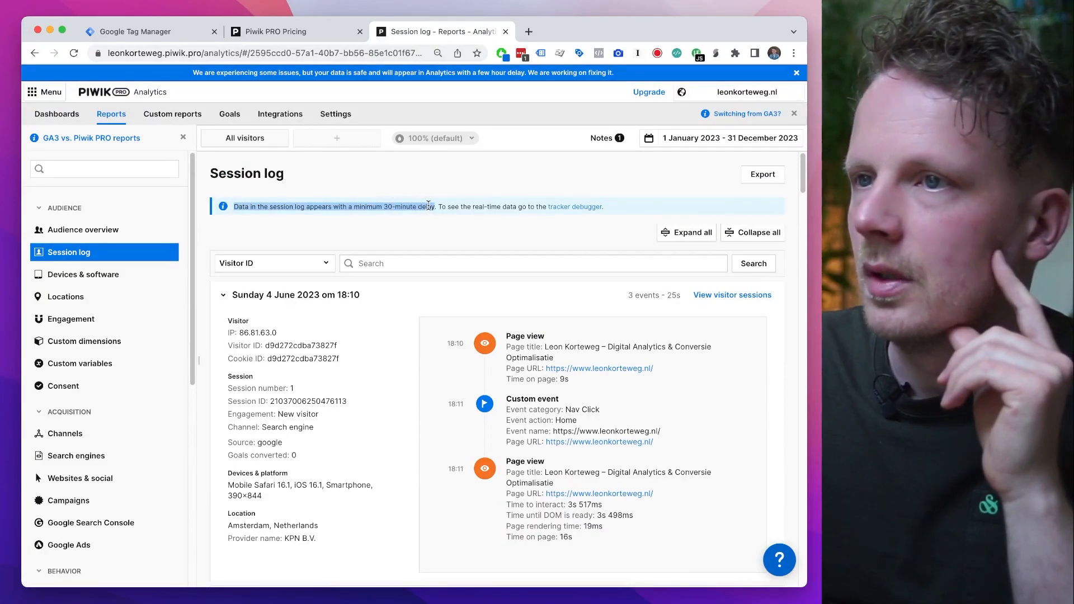
click(580, 201)
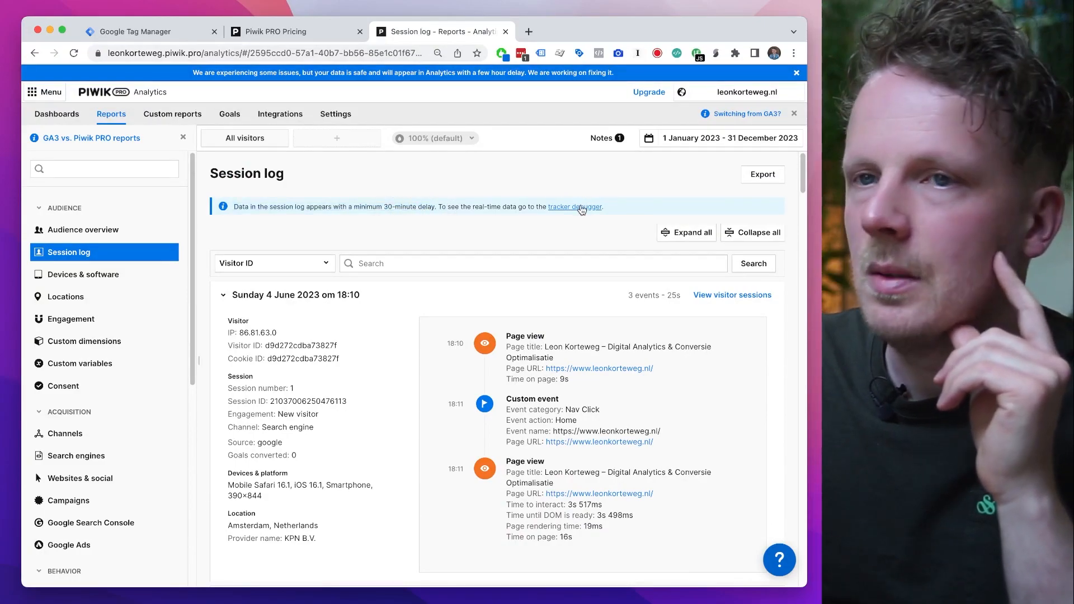
click(580, 206)
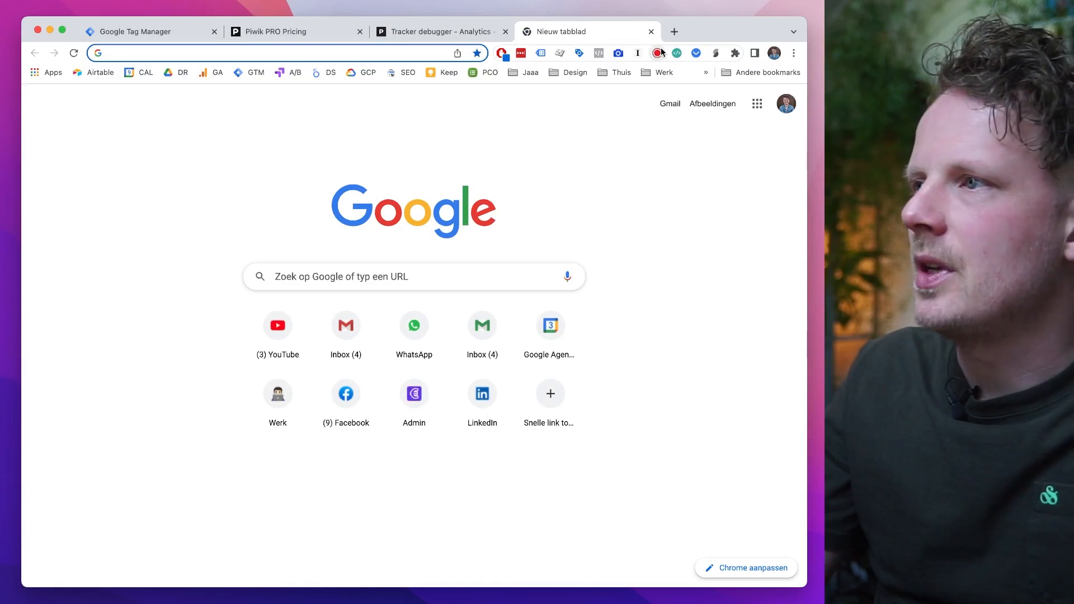
- Load the tracked website in a new browser tab and refresh the tracker debugger's last 30 minutes of sessions
text(leonkorteweg.nl)
key(Return)
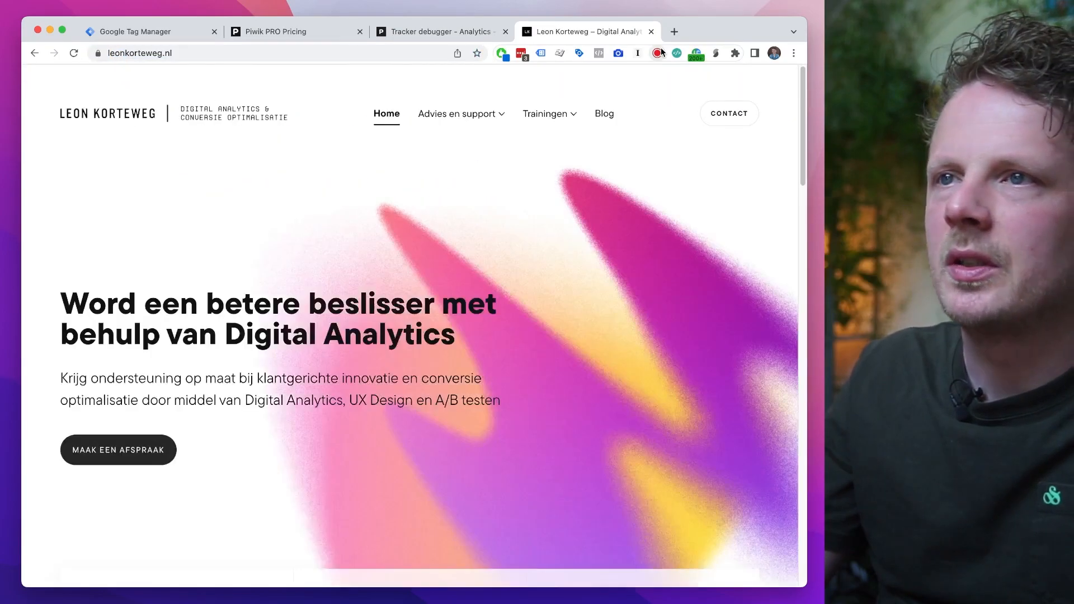
key(ctrl+shift+Tab)
key(ctrl+Tab)
key(ctrl+shift+Tab)
click(238, 232)
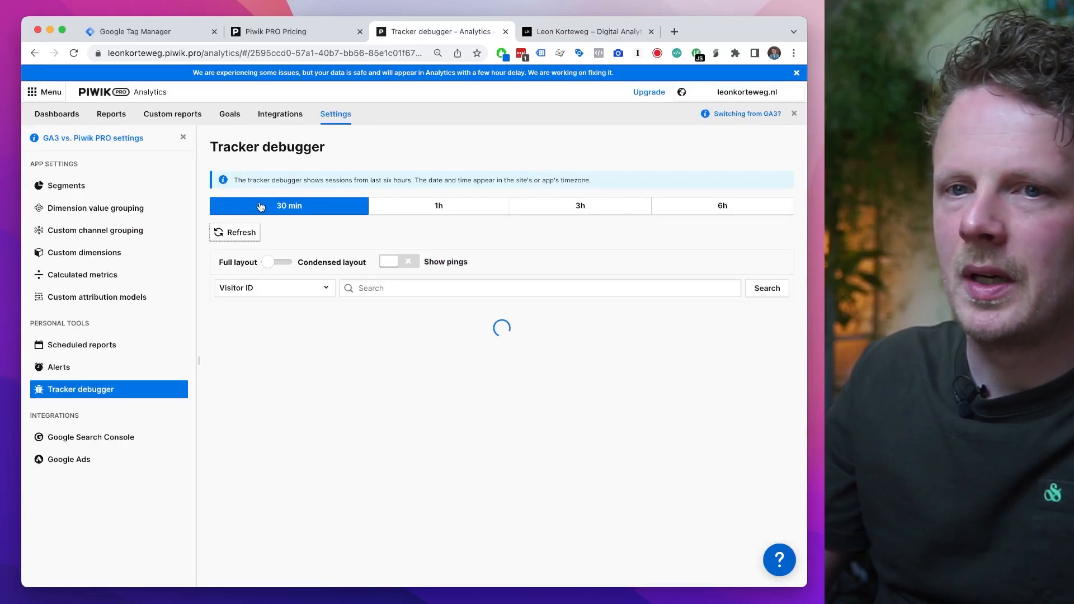
key(ctrl+Tab)
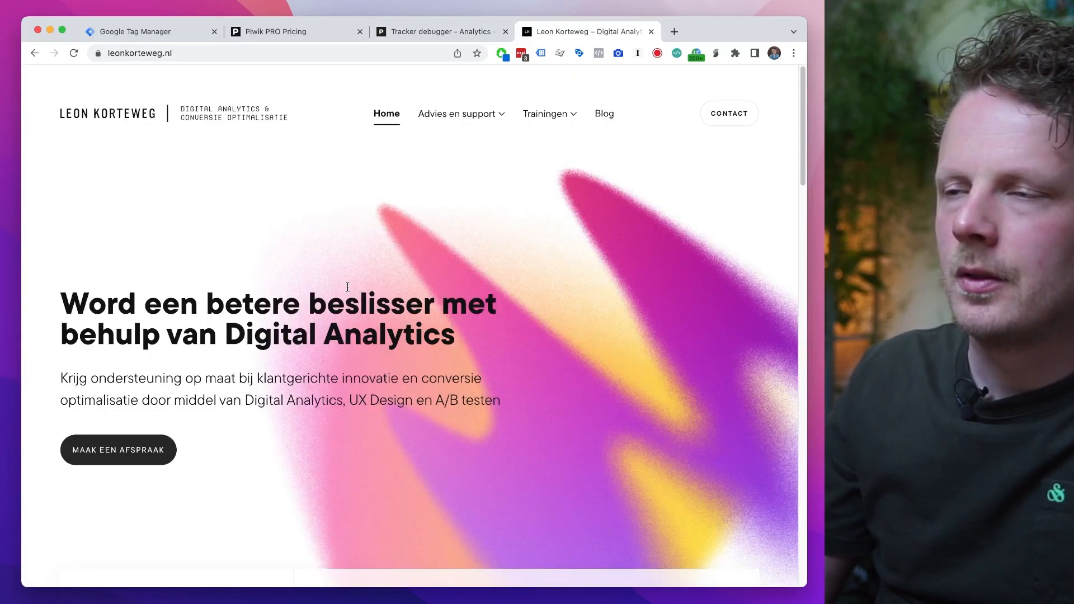
- Visit the website's Privacy & Cookies page, and refresh the tracker debugger to check the page view's registration
scroll(347, 287, down, 15)
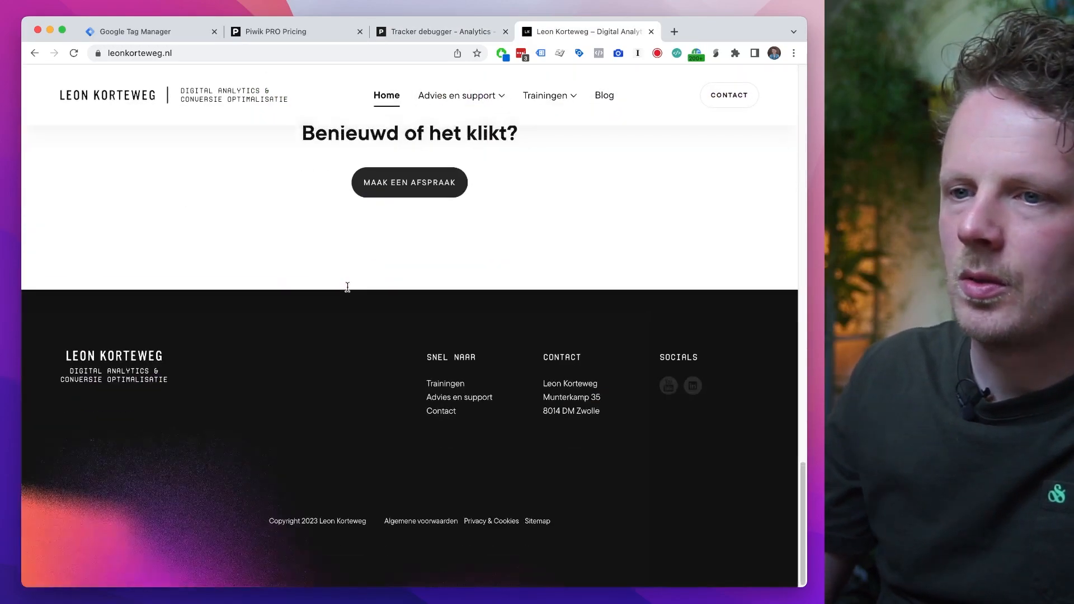
click(493, 523)
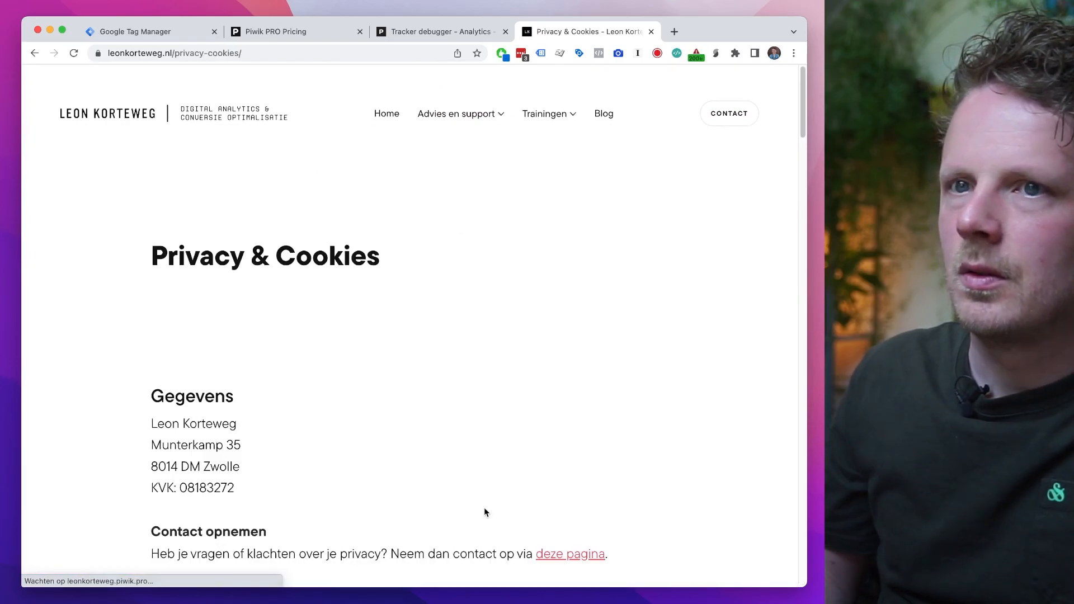
key(ctrl+shift+Tab)
click(237, 219)
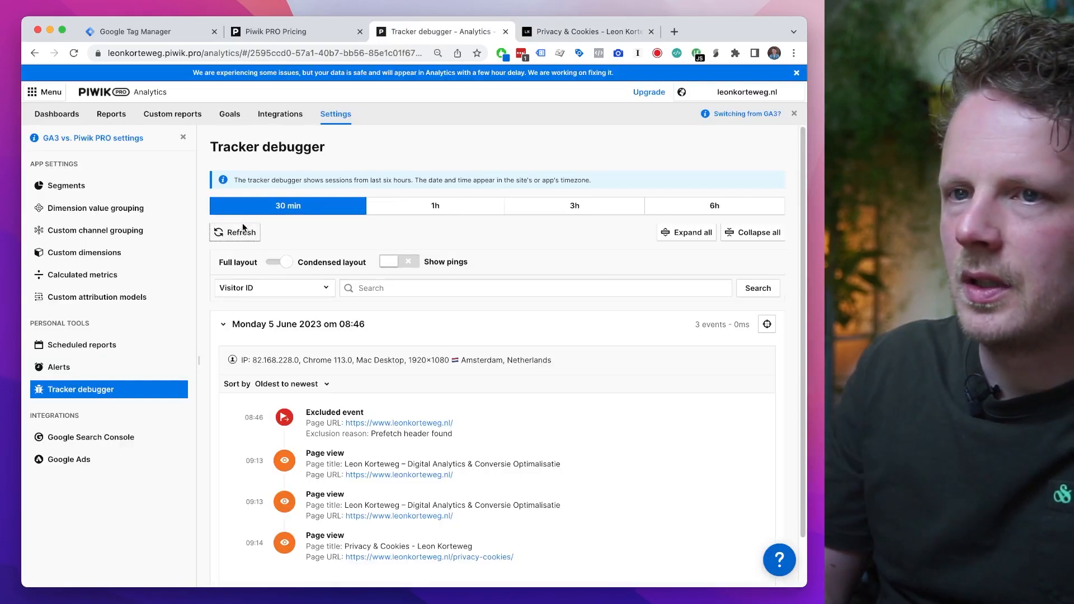
scroll(347, 407, down, 2)
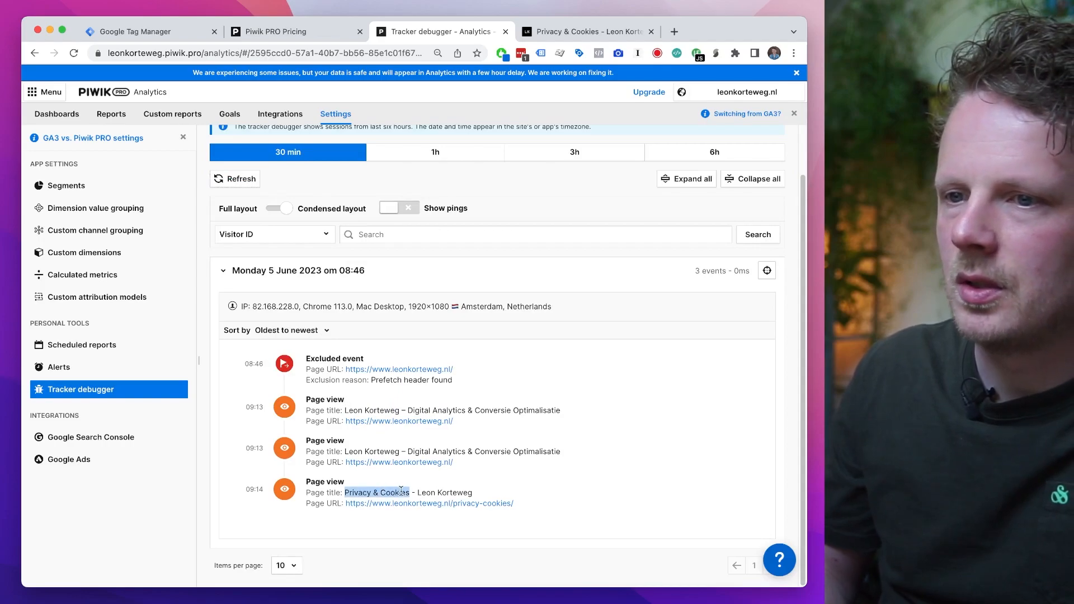
mouse_move(427, 491)
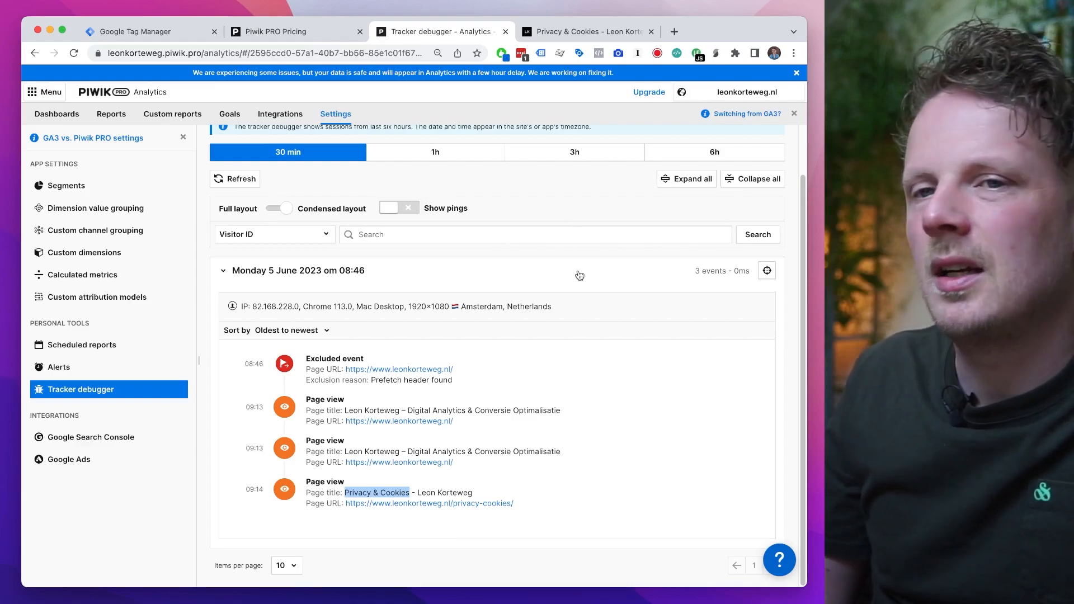
scroll(392, 268, up, 2)
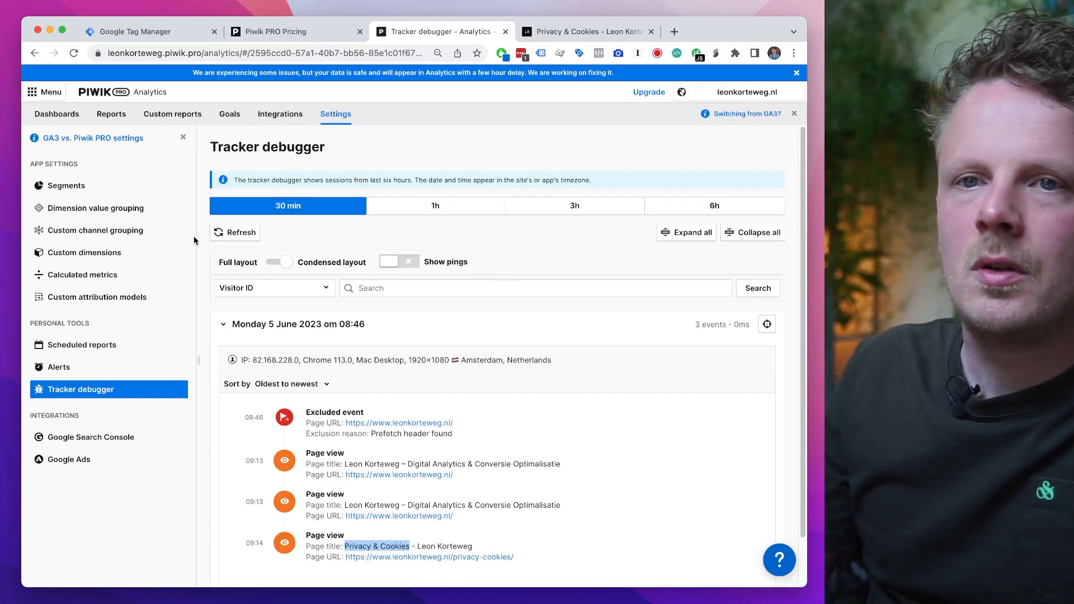
- Open the Audience overview report and group its visitors chart by month
click(115, 124)
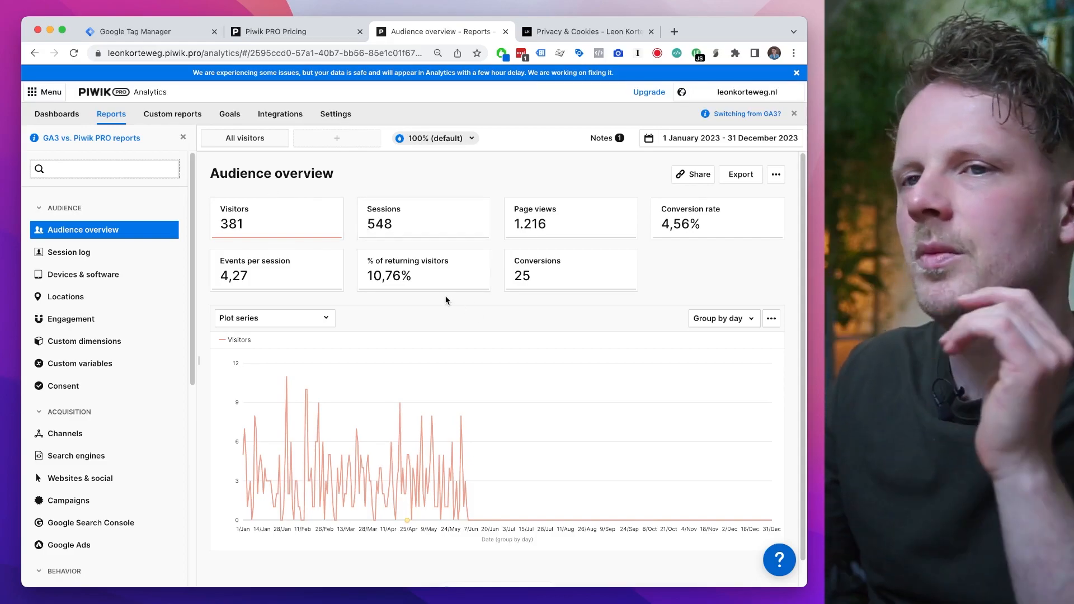
click(274, 317)
click(724, 318)
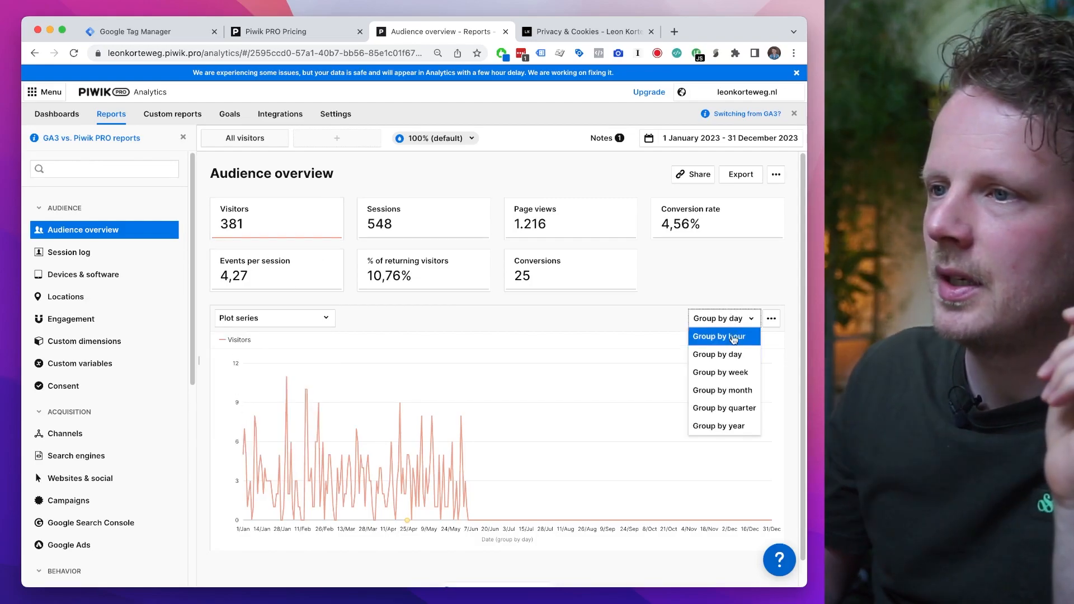
click(748, 386)
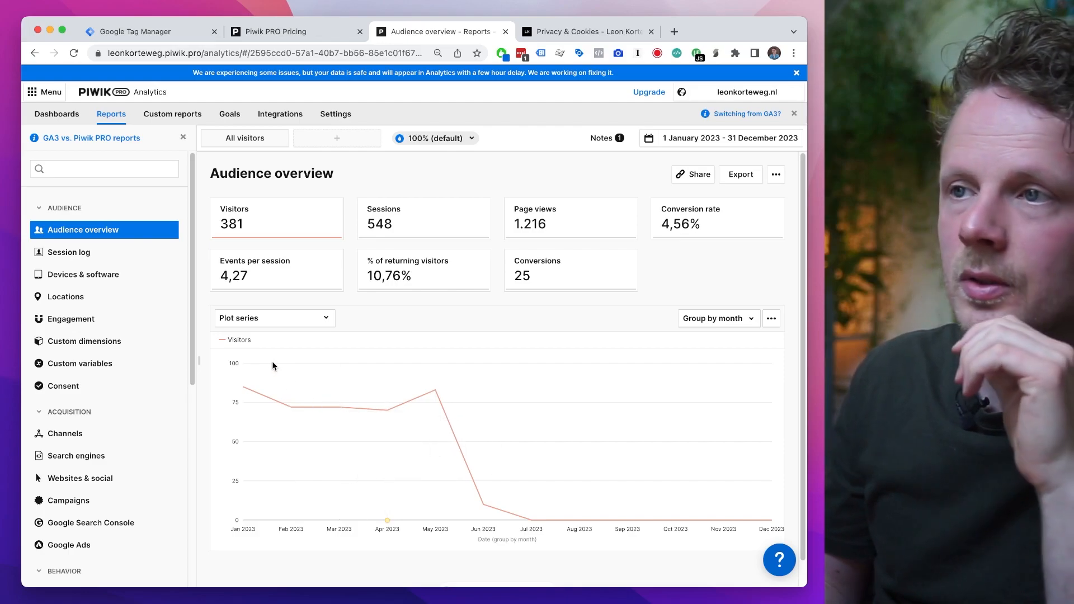
- View the Devices & software report, and open the Channels report under Acquisition
click(112, 252)
click(130, 280)
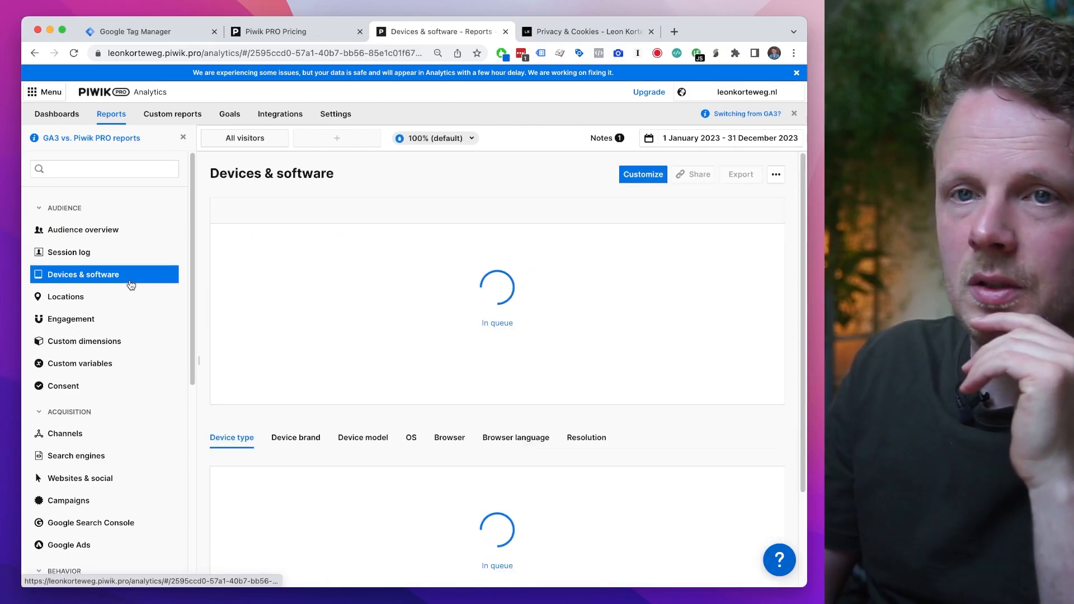
scroll(139, 375, down, 3)
click(146, 312)
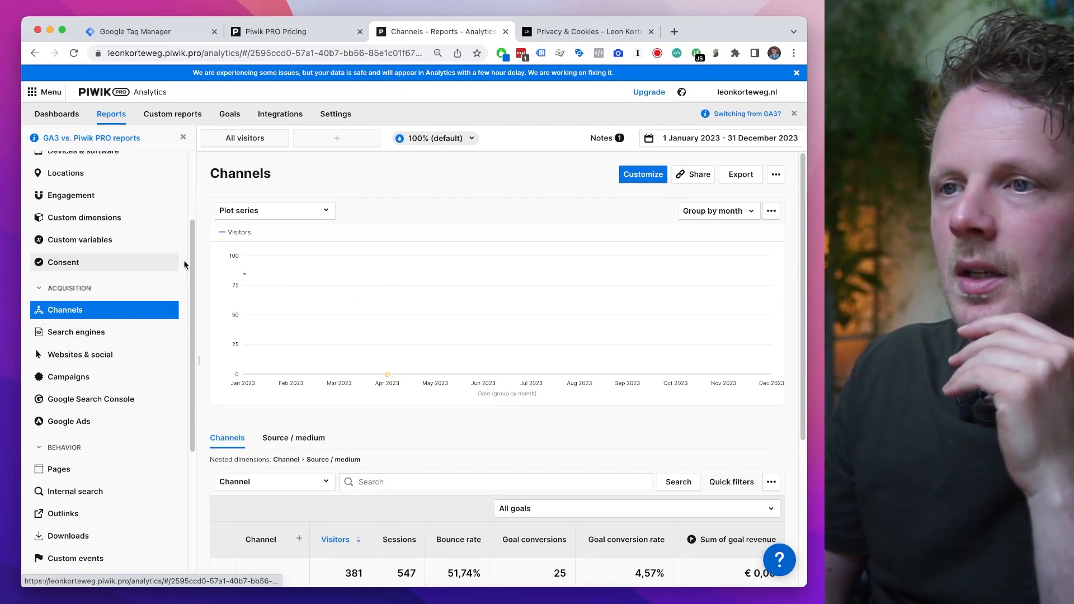
- Examine the Channels report's visitors chart, its available plot series and the table of channels with goal conversions
scroll(367, 249, down, 1)
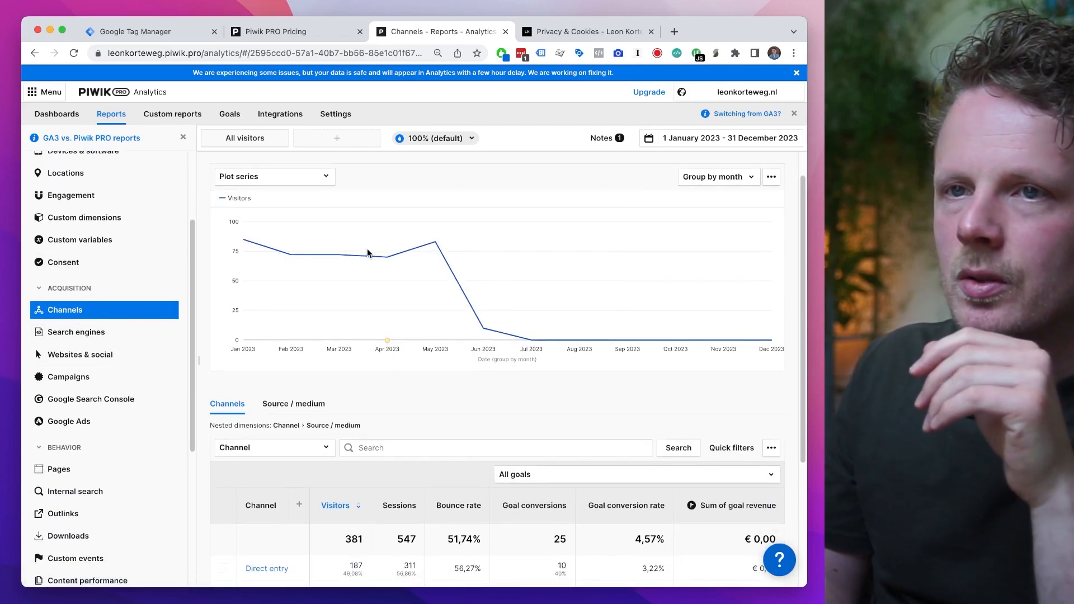
scroll(319, 229, up, 1)
click(317, 215)
click(317, 215)
click(316, 217)
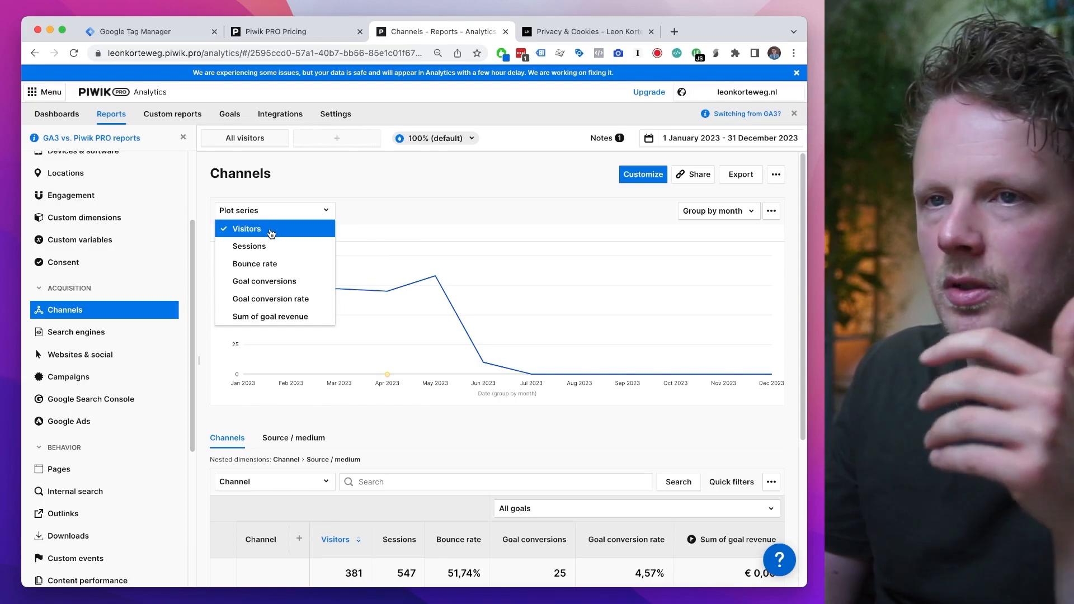
click(378, 185)
scroll(367, 227, down, 1)
click(313, 168)
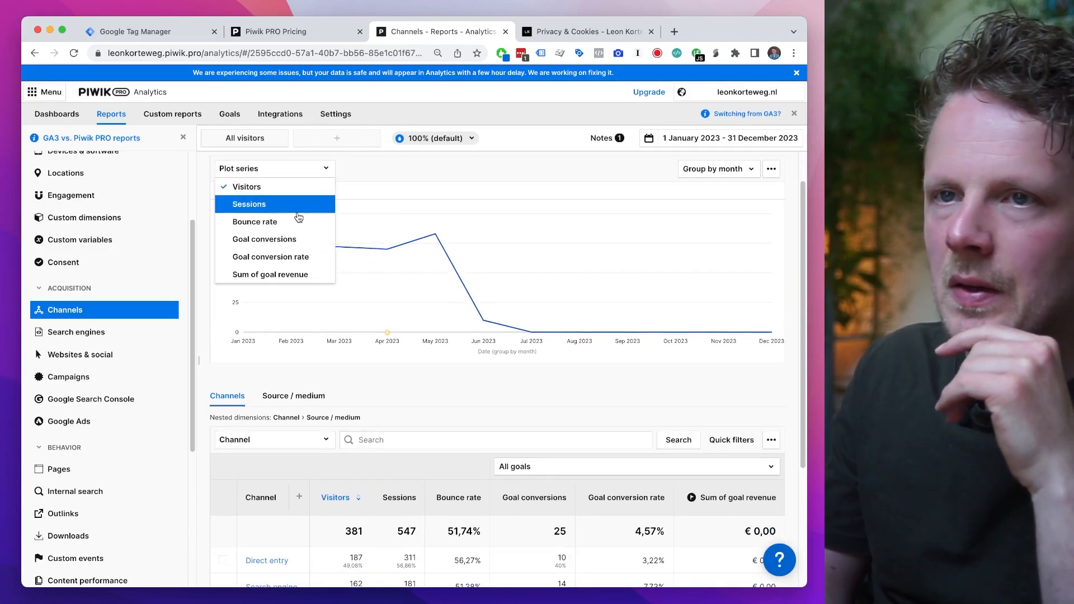
scroll(314, 223, down, 4)
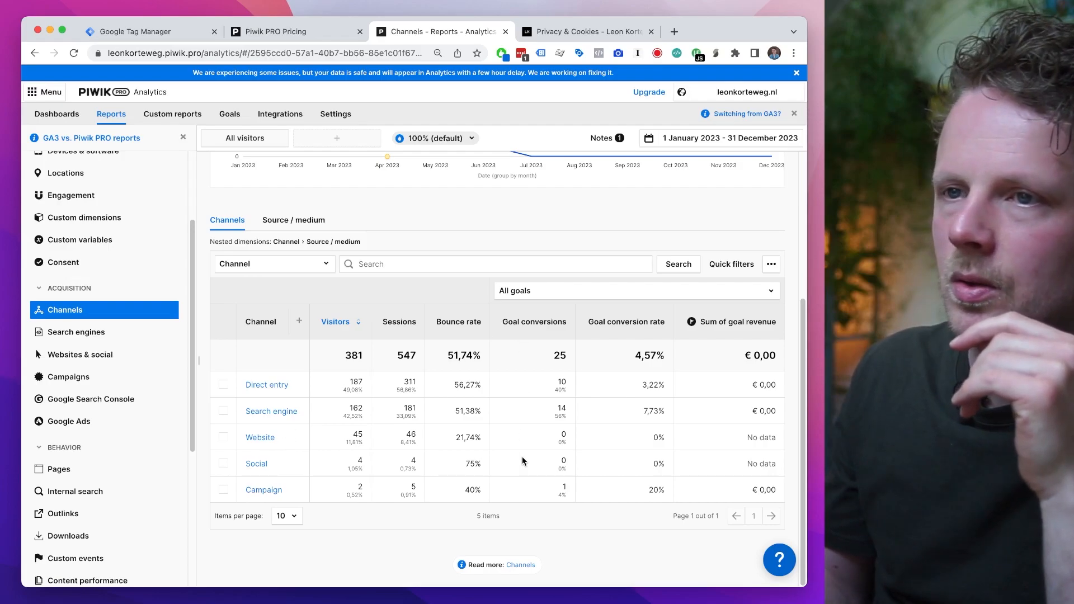
- Drill into the Search engine channel's sources, return to the main channel table, and switch the report to Source / medium
click(535, 322)
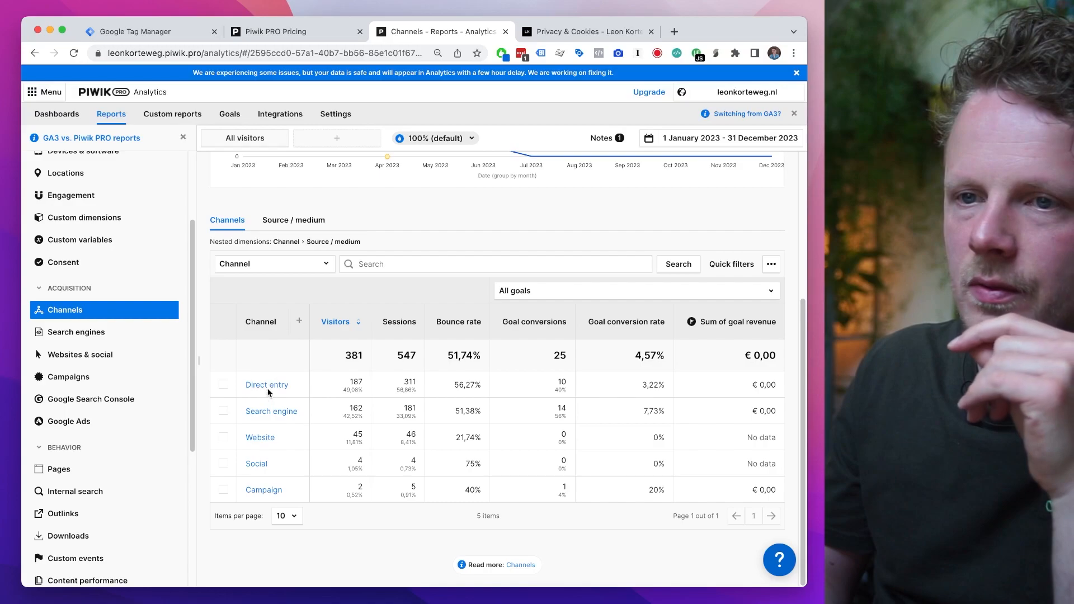
click(274, 412)
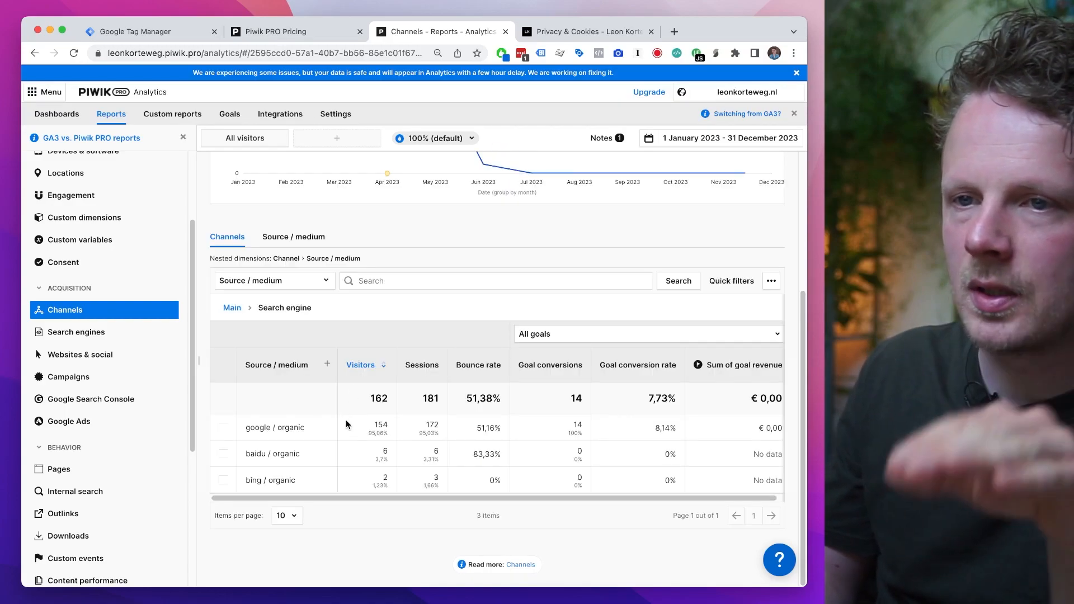
click(231, 308)
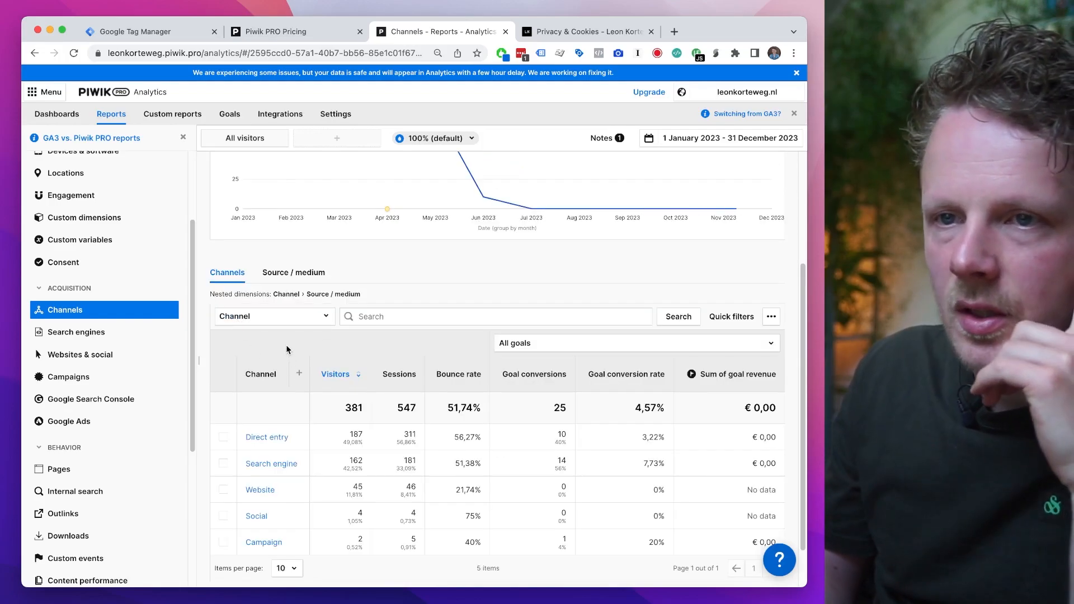
click(268, 317)
click(294, 272)
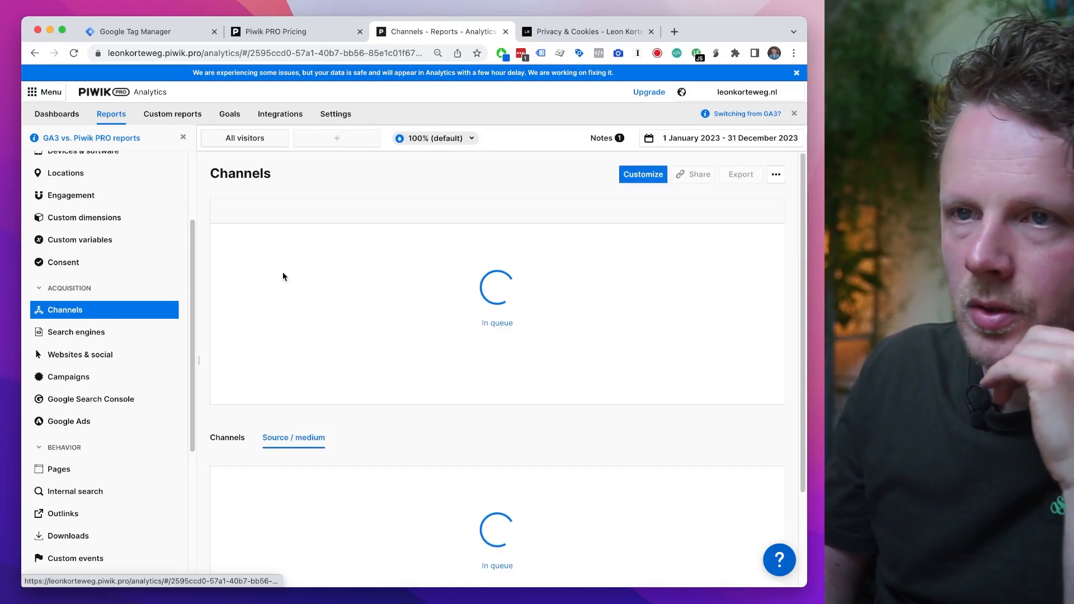
scroll(324, 379, down, 3)
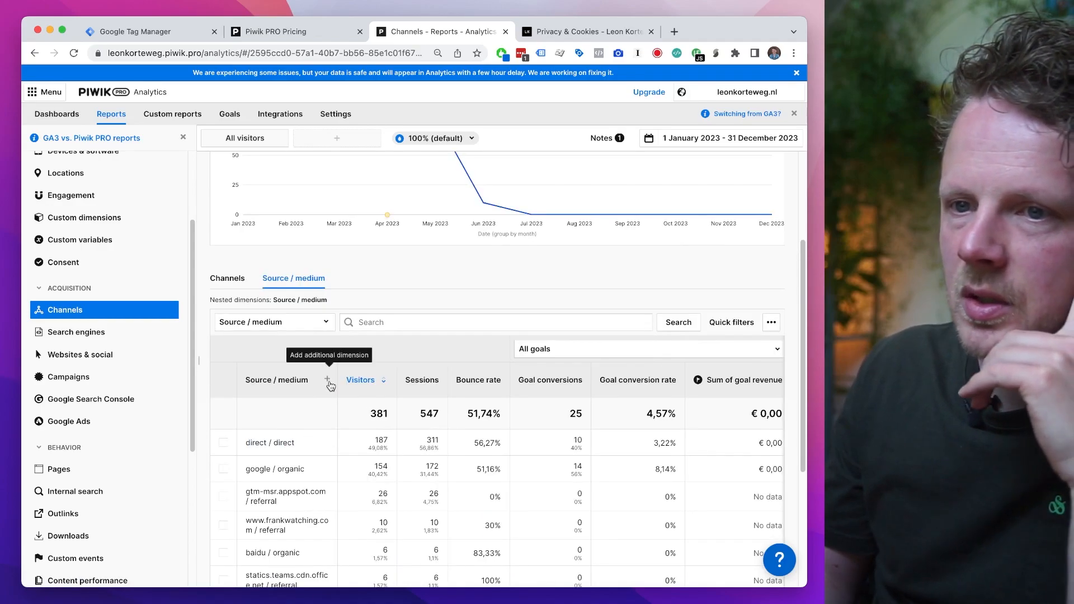
- Start an additional dimension beside Source / medium, and search the available dimensions for "landin" and "pa"
click(347, 381)
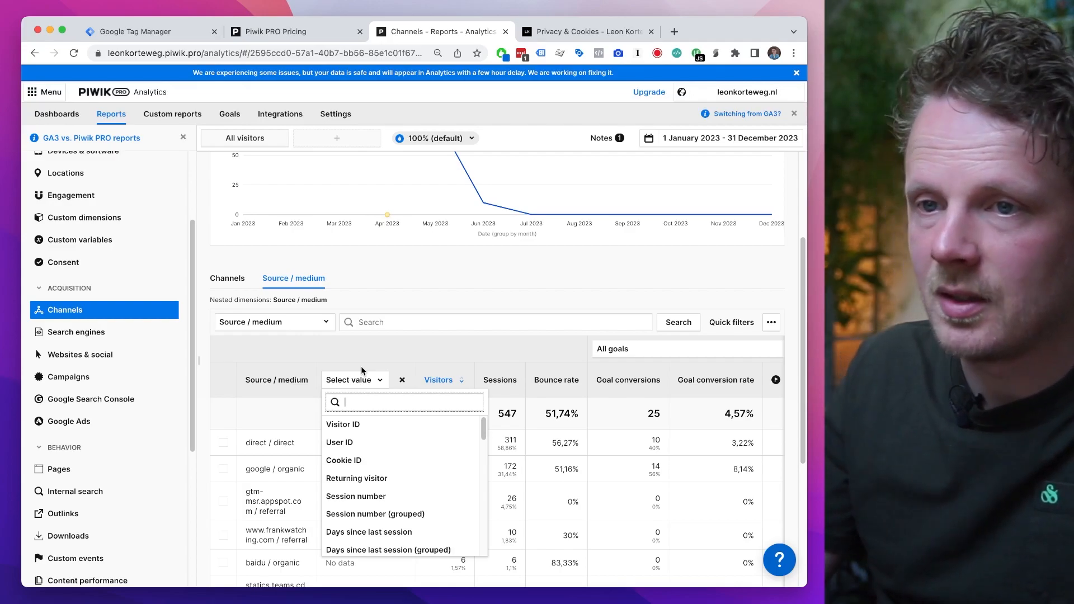
text(landin)
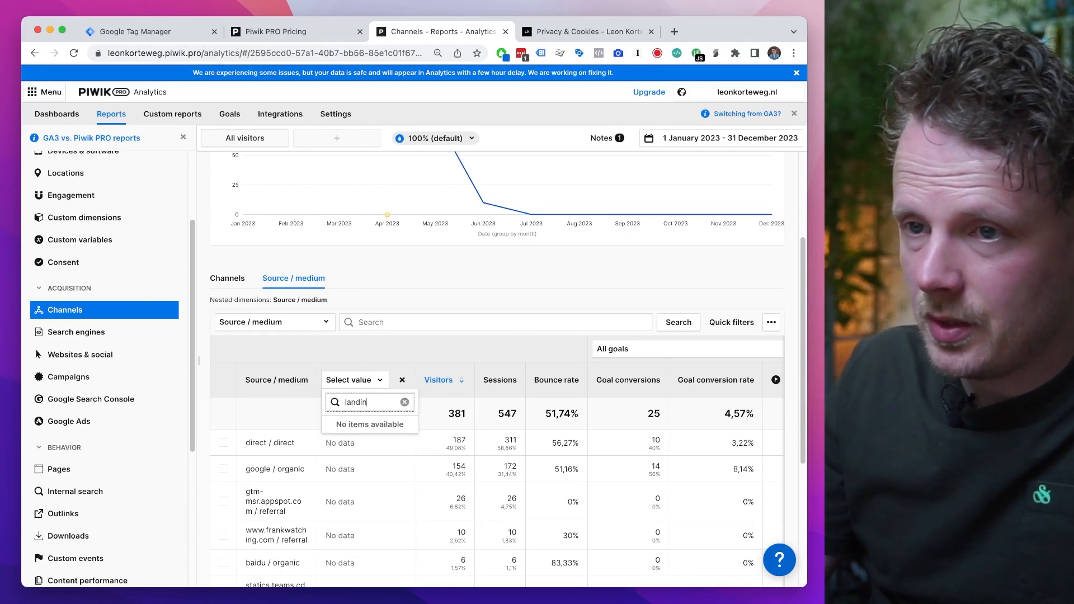
key(BackSpace)
key(BackSpace)
key(BackSpace)
key(BackSpace)
key(BackSpace)
key(BackSpace)
text(pa)
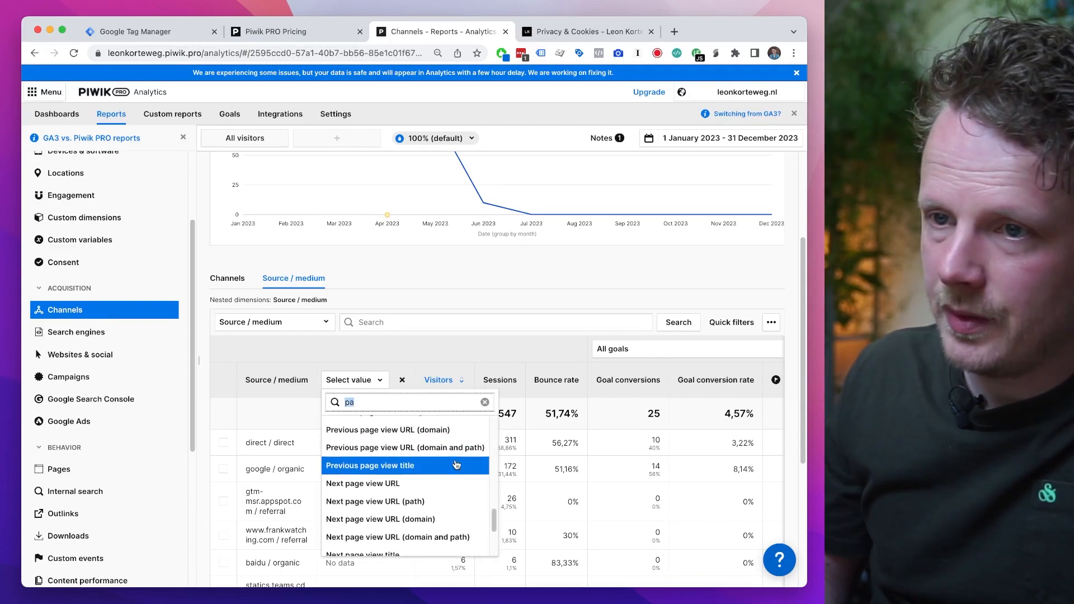
scroll(436, 489, down, 3)
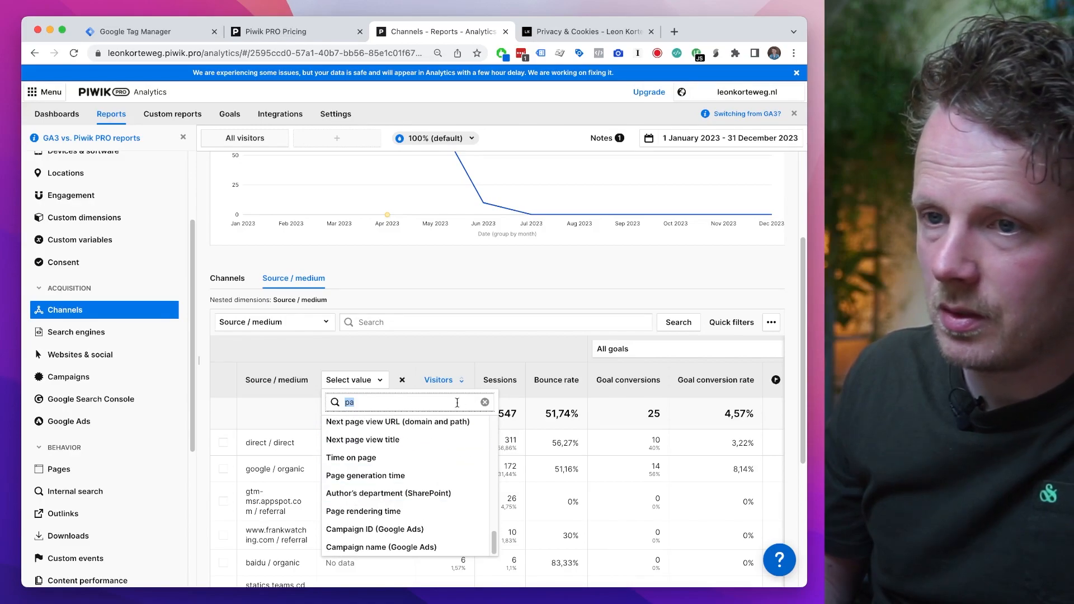
scroll(436, 482, up, 5)
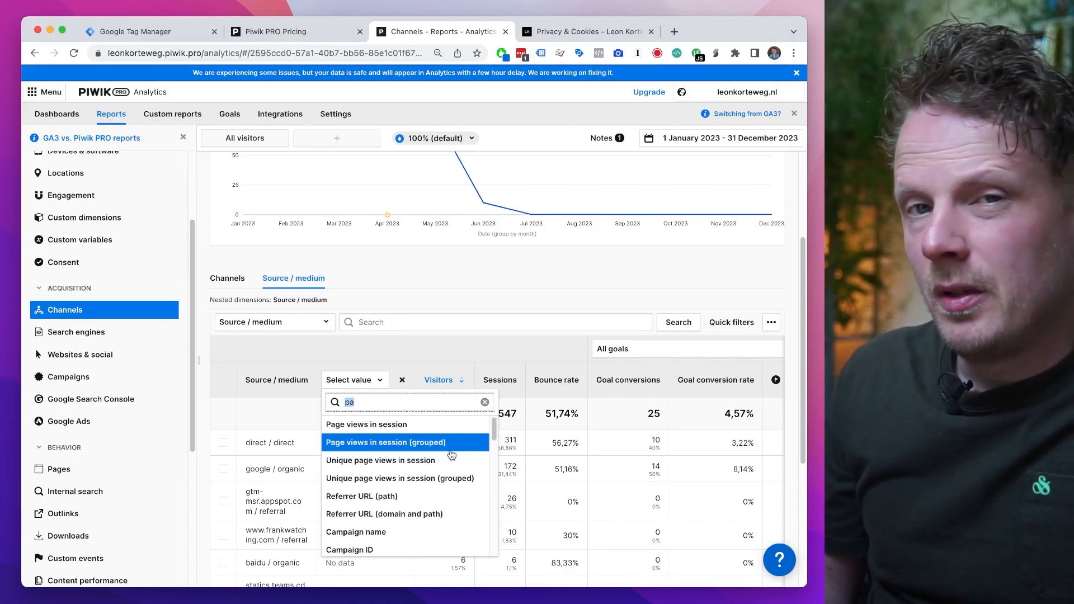
scroll(403, 512, down, 3)
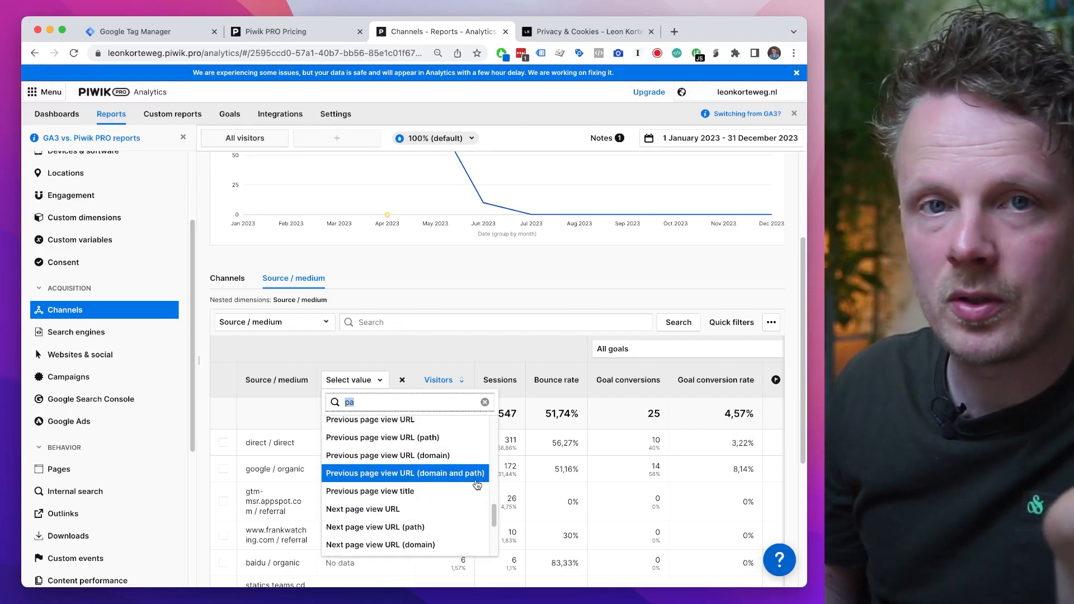
drag(494, 514, 490, 448)
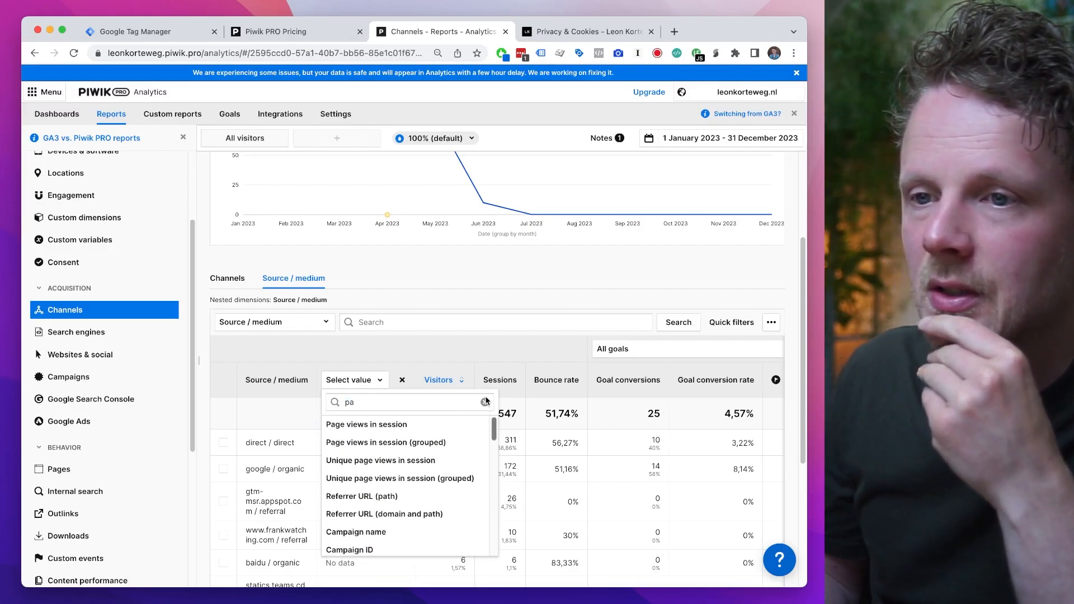
- Search the dimensions for "url" and add Session entry URL as the additional dimension beside Source / medium
double_click(422, 403)
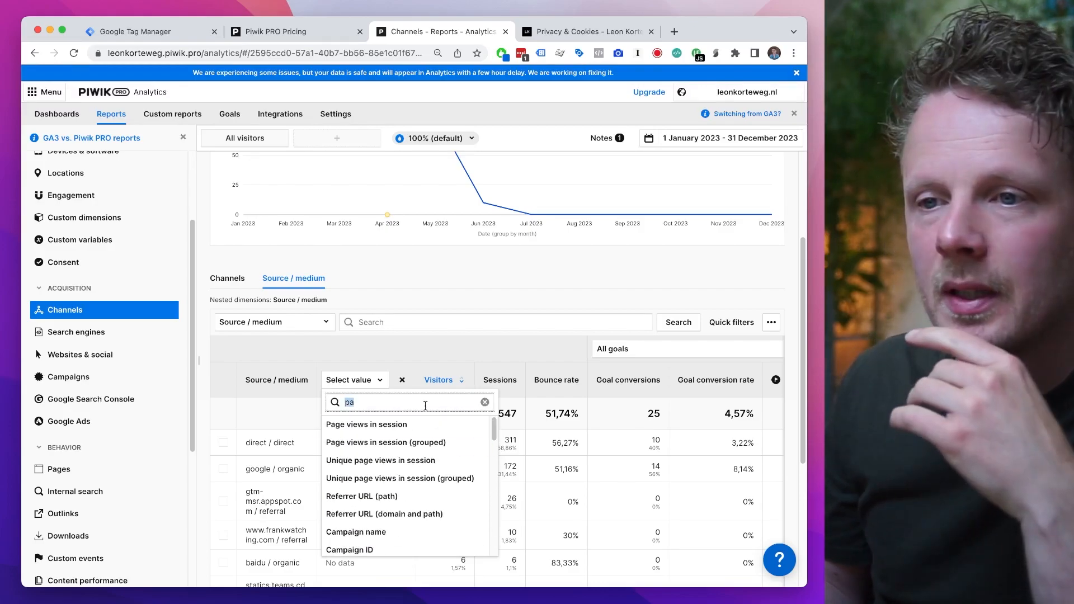
text(url)
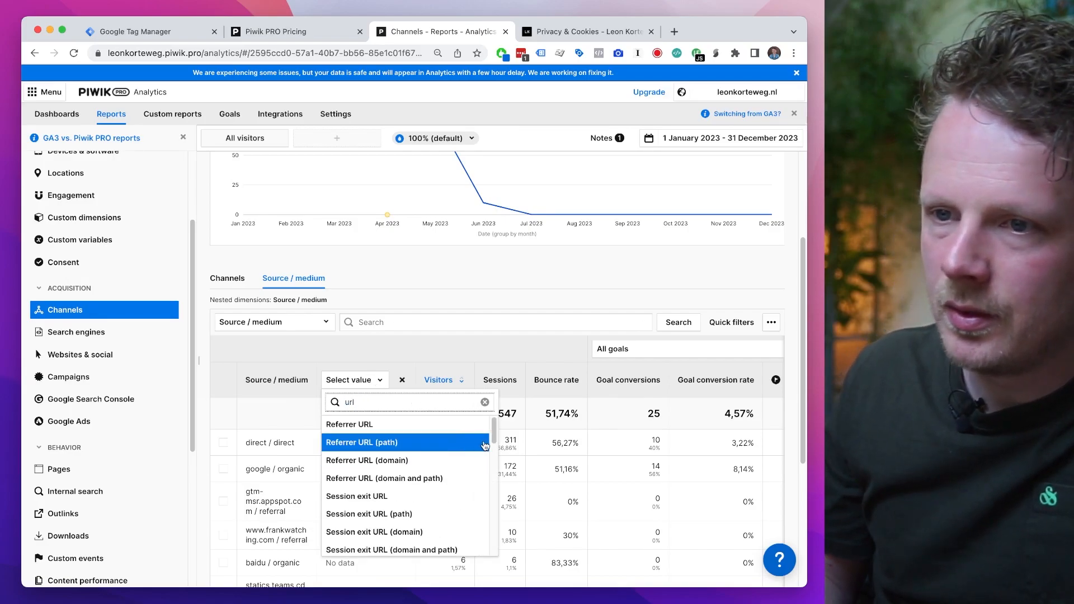
scroll(470, 458, down, 3)
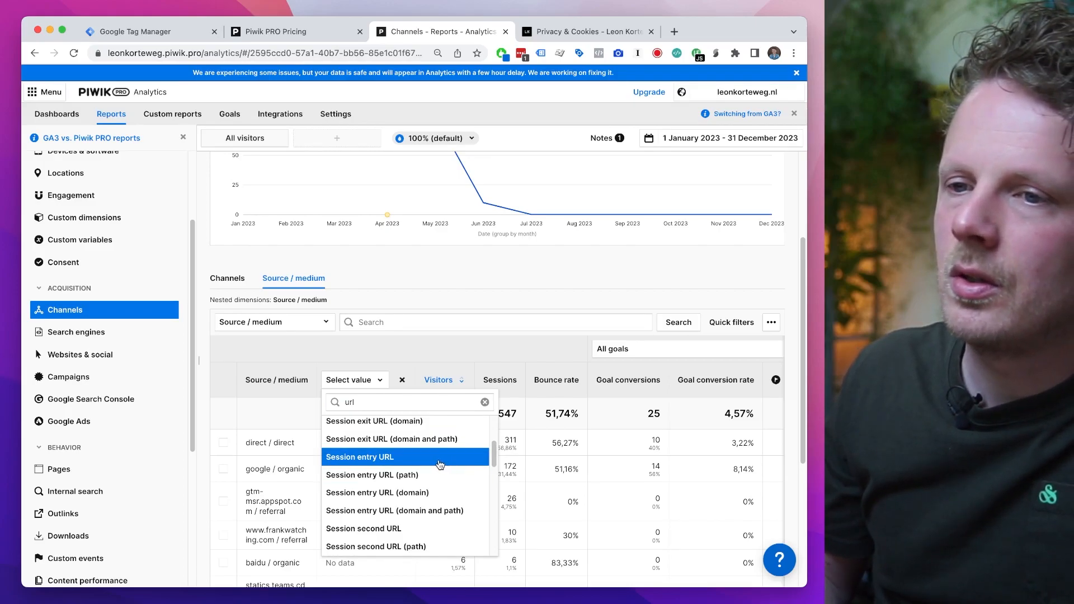
click(440, 464)
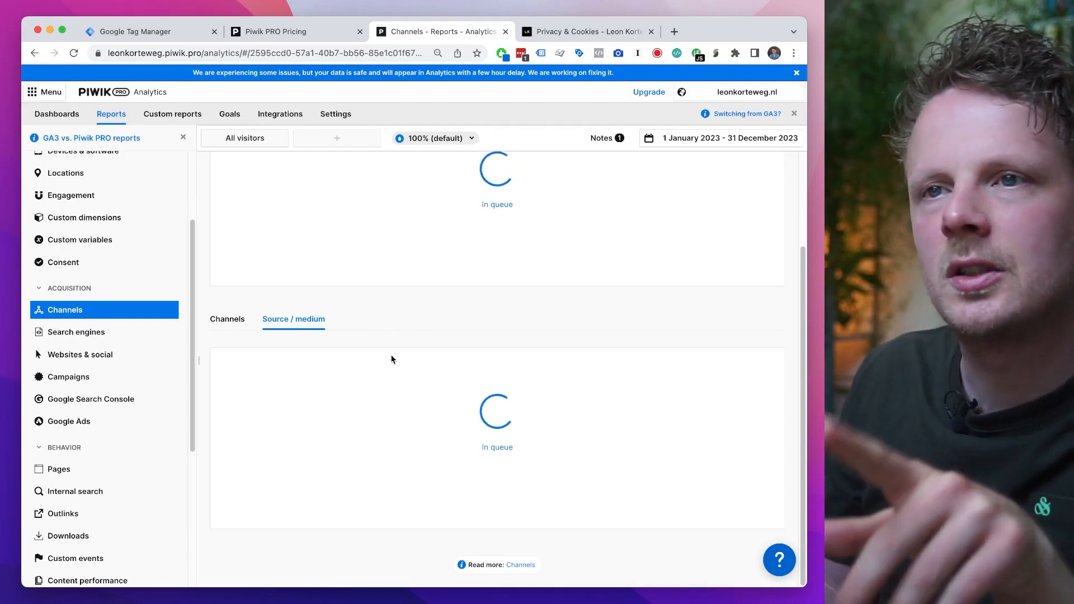
scroll(411, 375, up, 2)
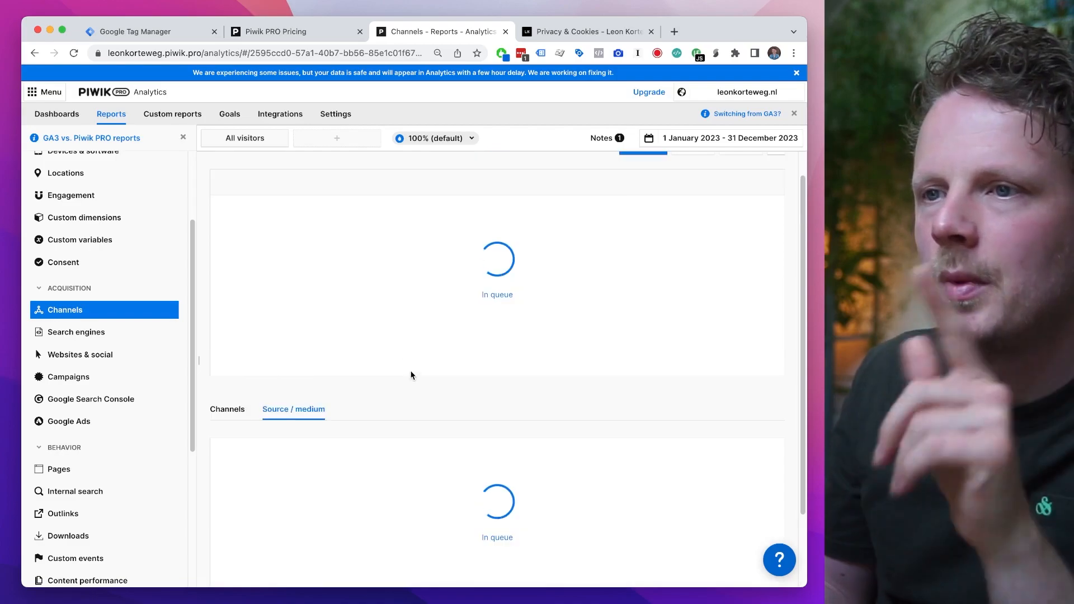
double_click(502, 295)
scroll(497, 353, down, 2)
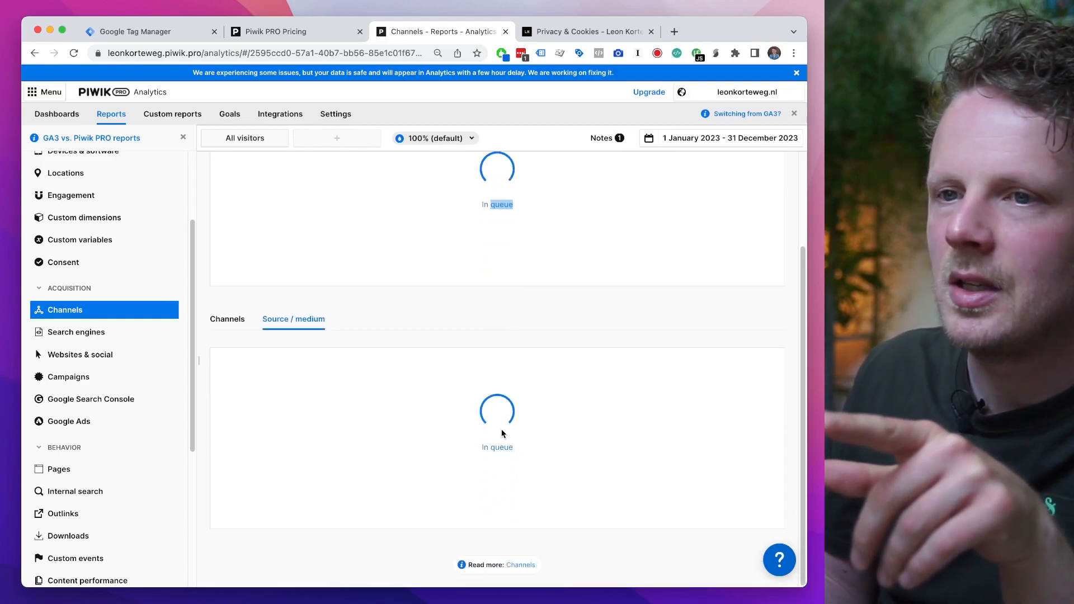
- Return to the Channels view and set the report's date range to 6 May 2023 - 4 June 2023
click(36, 54)
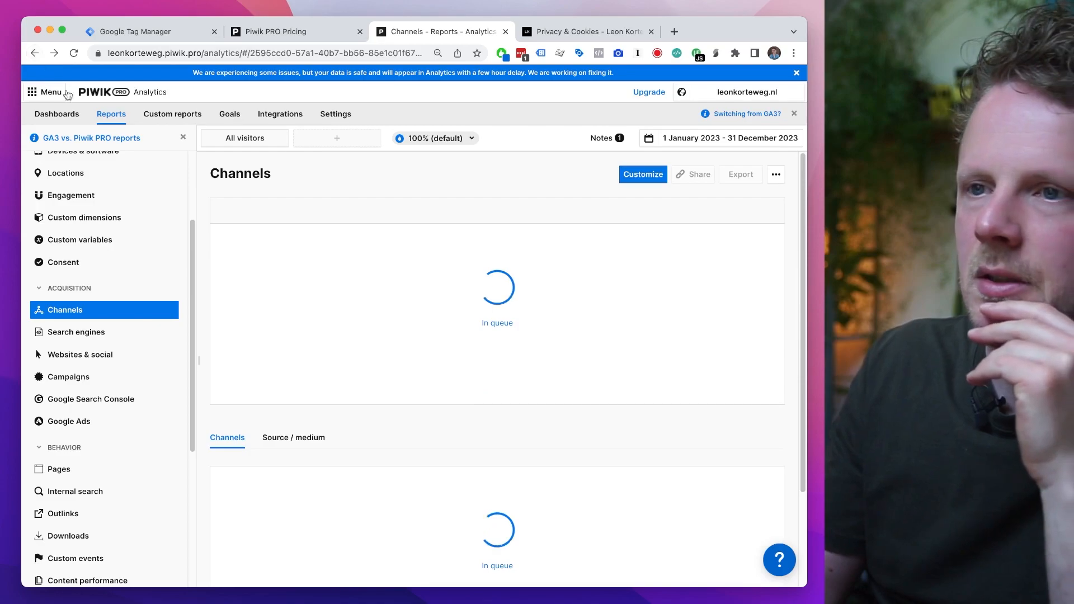
click(694, 144)
click(692, 167)
click(704, 243)
click(766, 344)
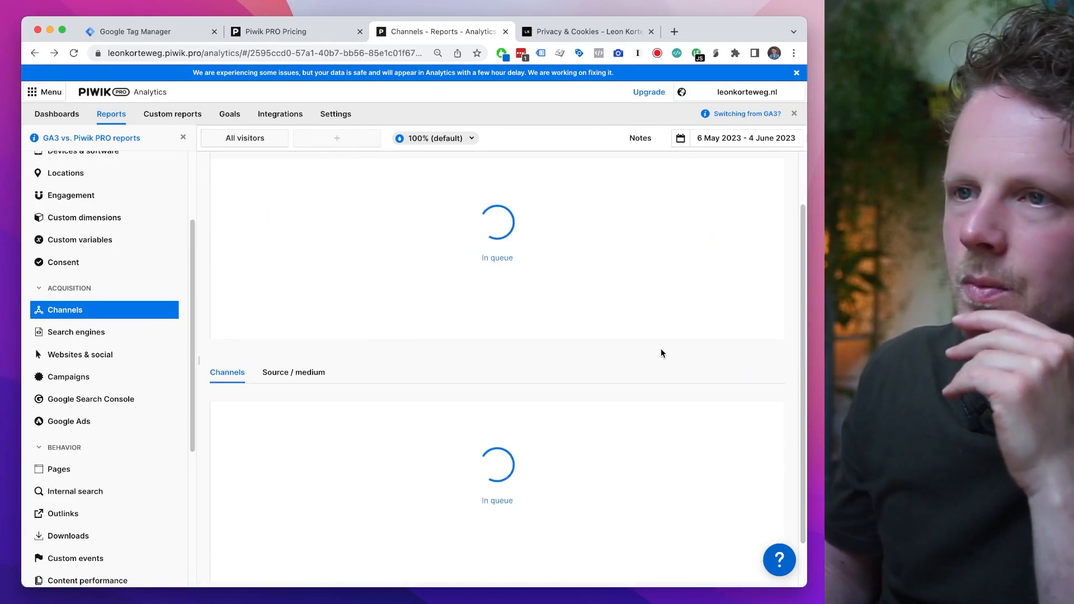
- Drill into the Search engine channel and add Session entry URL as the additional dimension beside Source / medium
scroll(469, 385, down, 5)
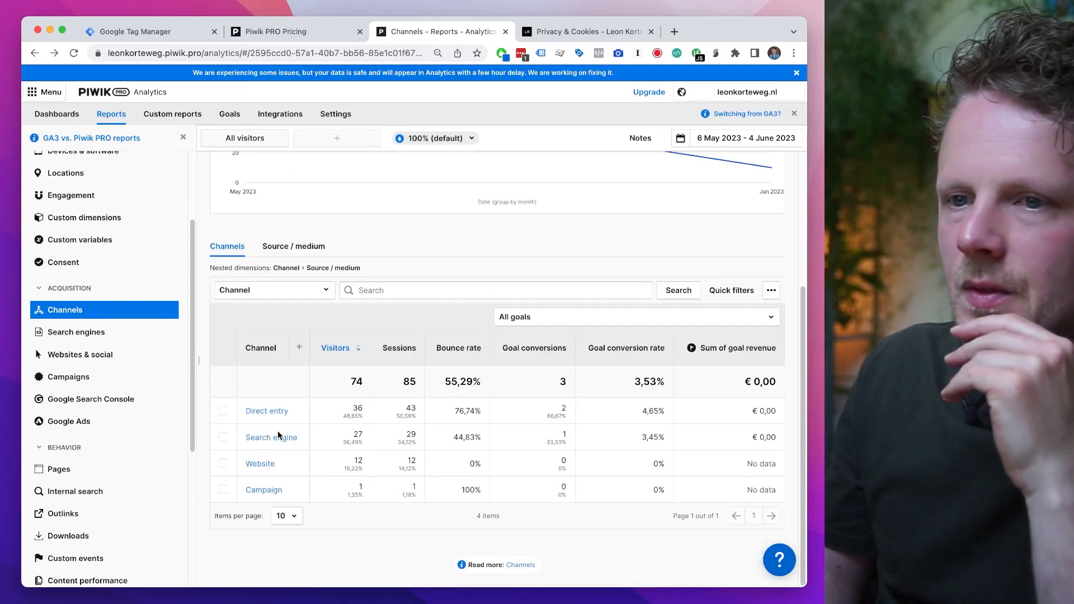
click(286, 440)
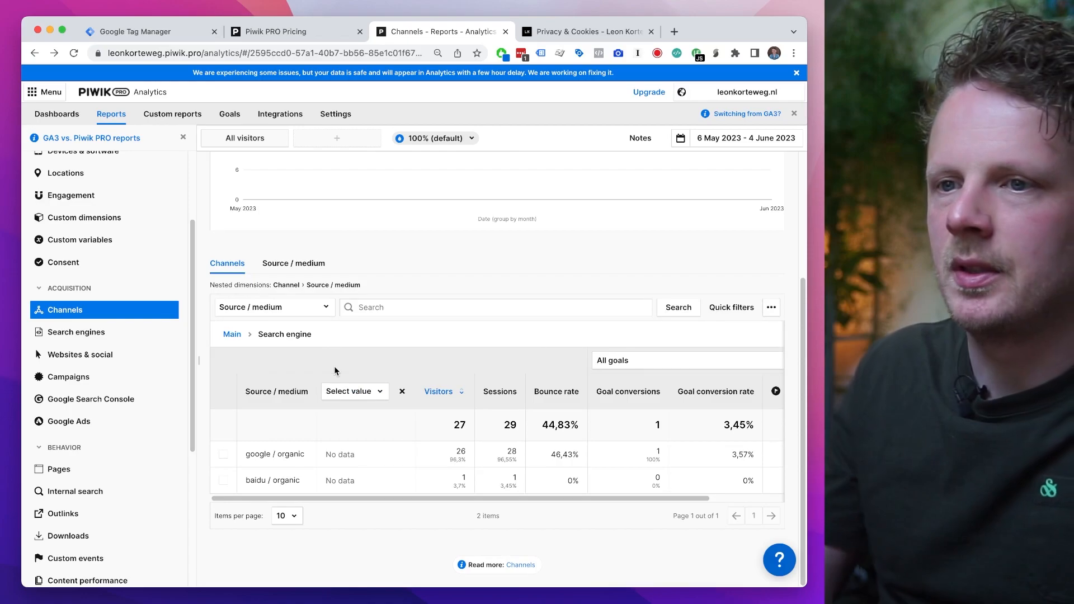
click(380, 391)
text(url)
scroll(434, 490, down, 3)
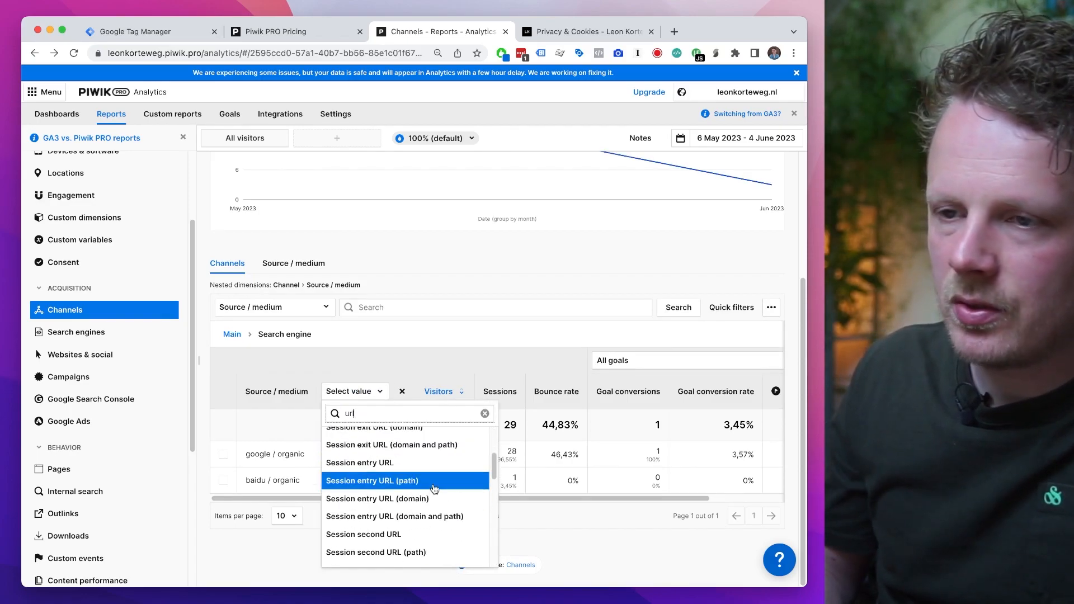
click(421, 464)
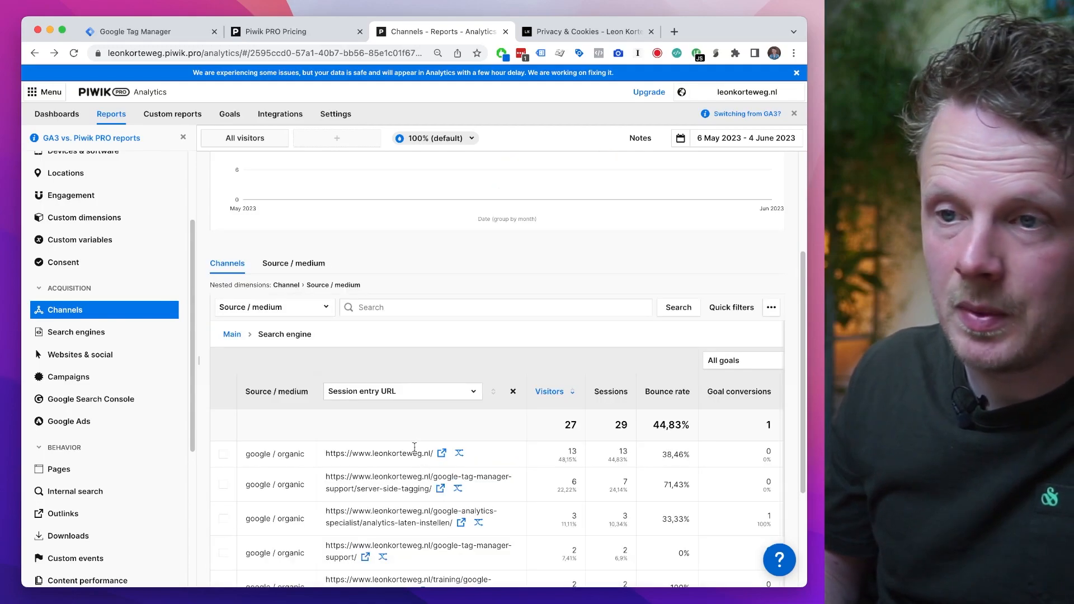
- Search the dimensions for "session" and change the additional dimension to Session entry URL (path)
click(407, 390)
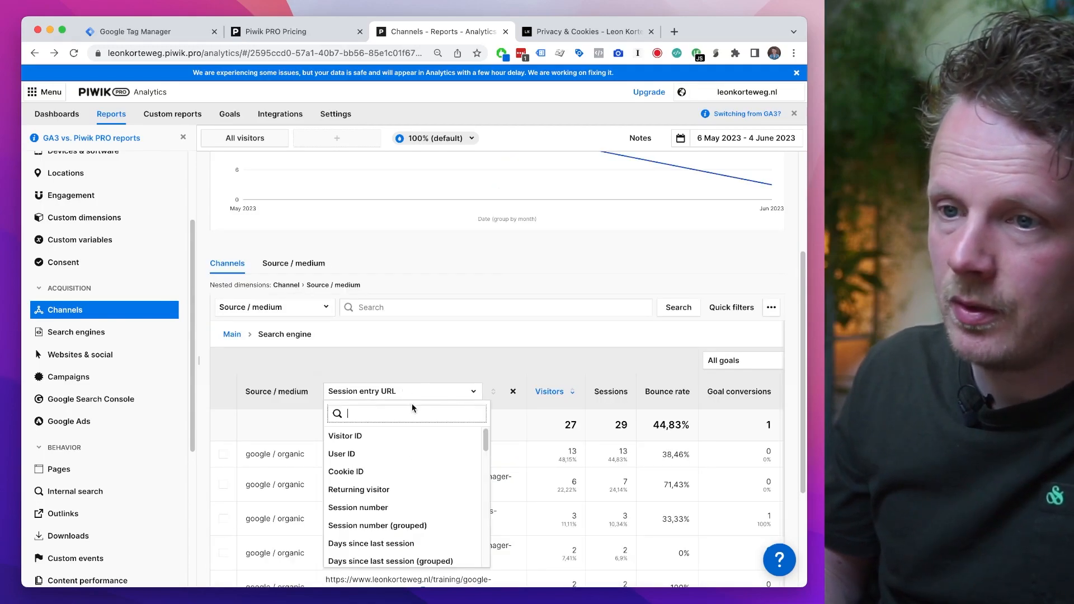
text(session)
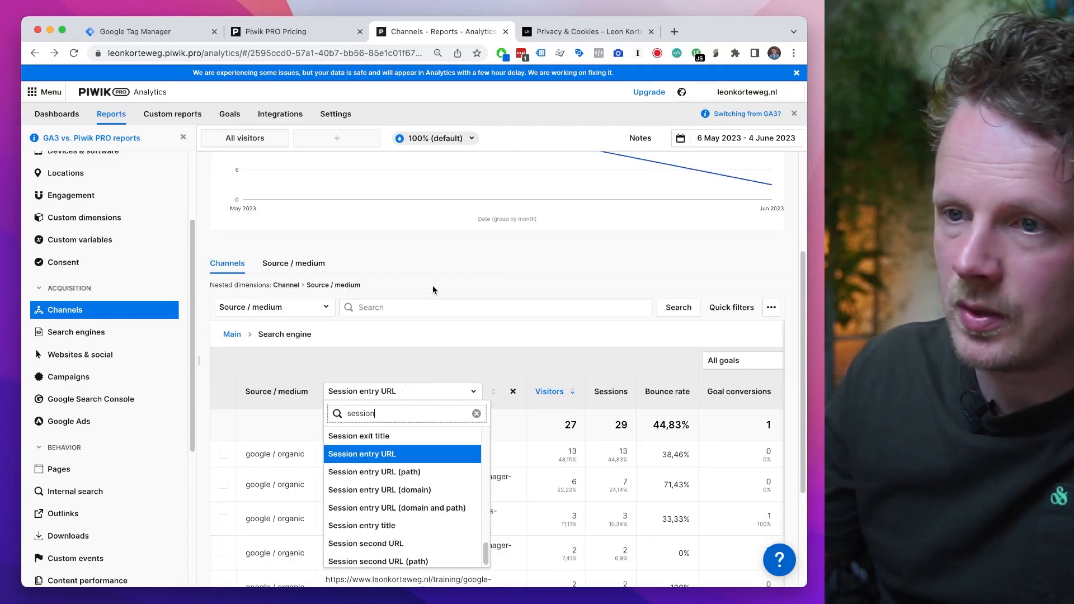
click(436, 471)
scroll(448, 437, down, 3)
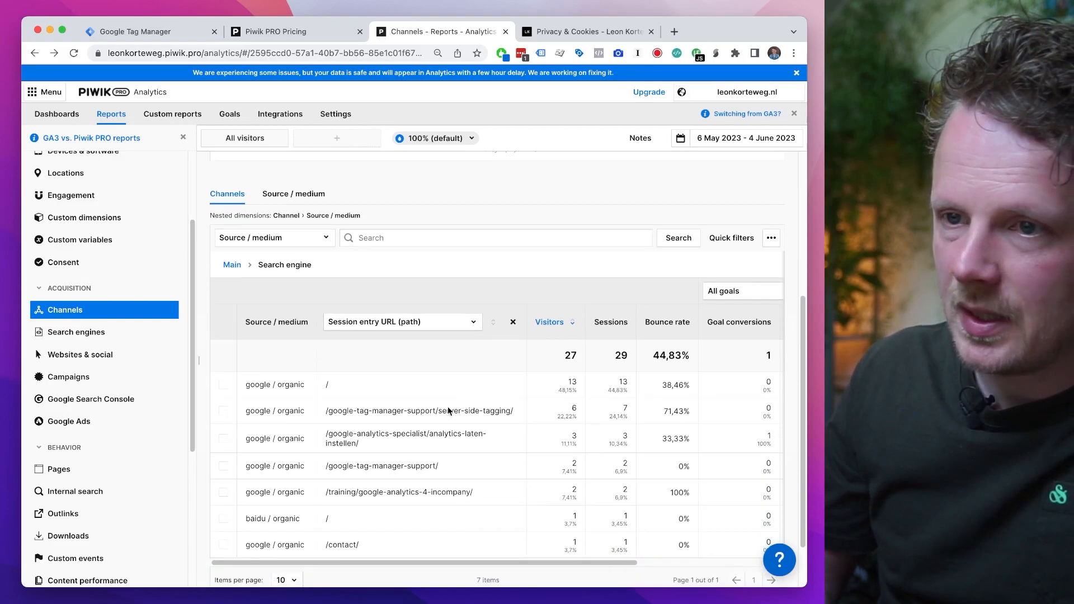
- Look through the dimensions matching "url", then search for "device" and change the additional dimension to Device type
click(430, 330)
scroll(434, 434, down, 5)
text(url)
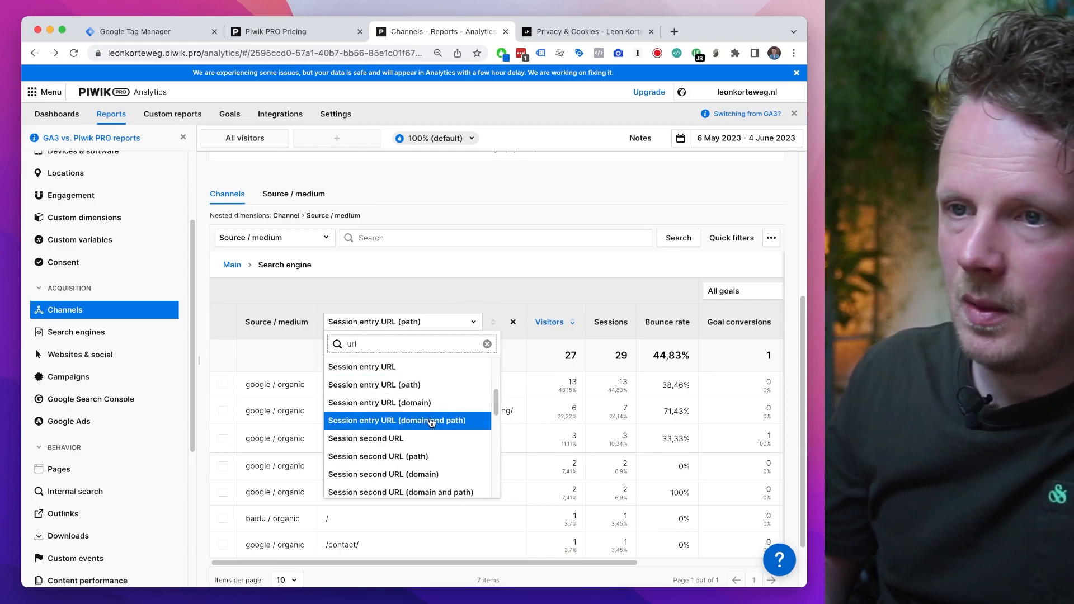
scroll(430, 403, down, 2)
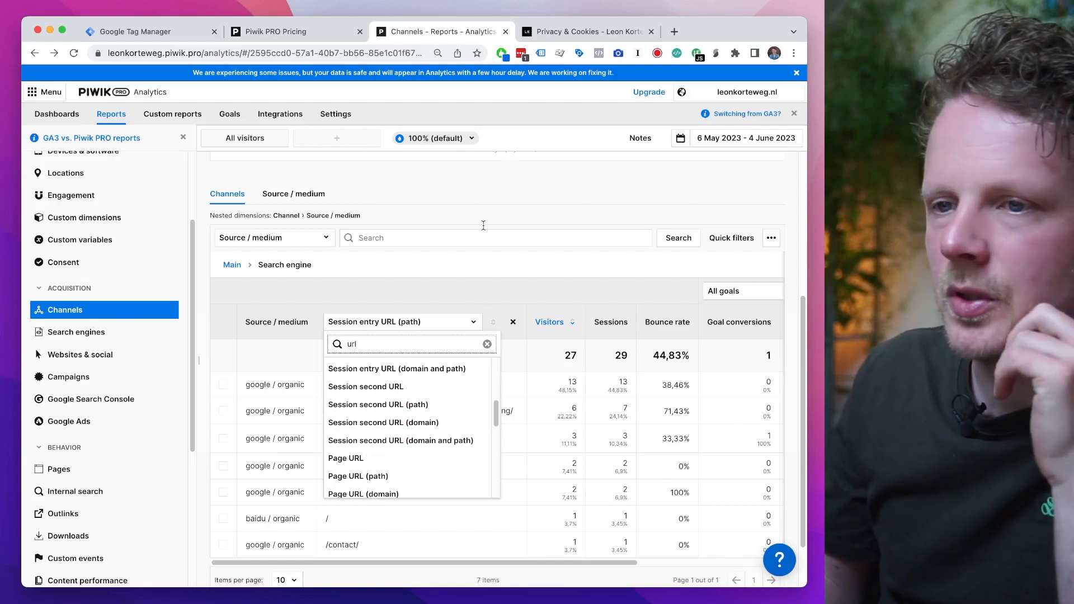
key(BackSpace)
key(BackSpace)
key(BackSpace)
text(dr)
key(BackSpace)
text(evice)
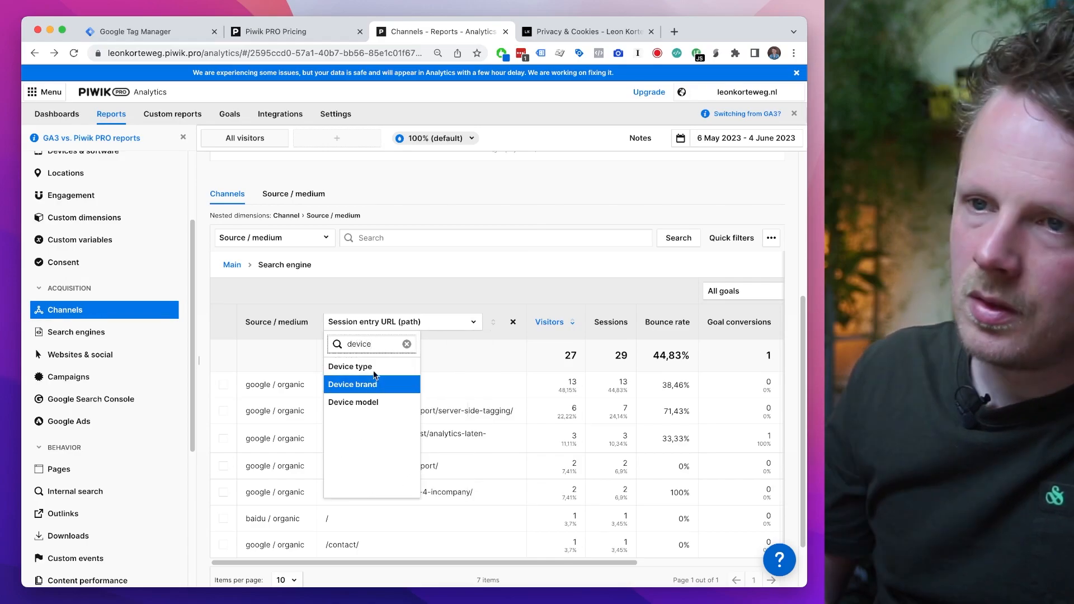
click(369, 385)
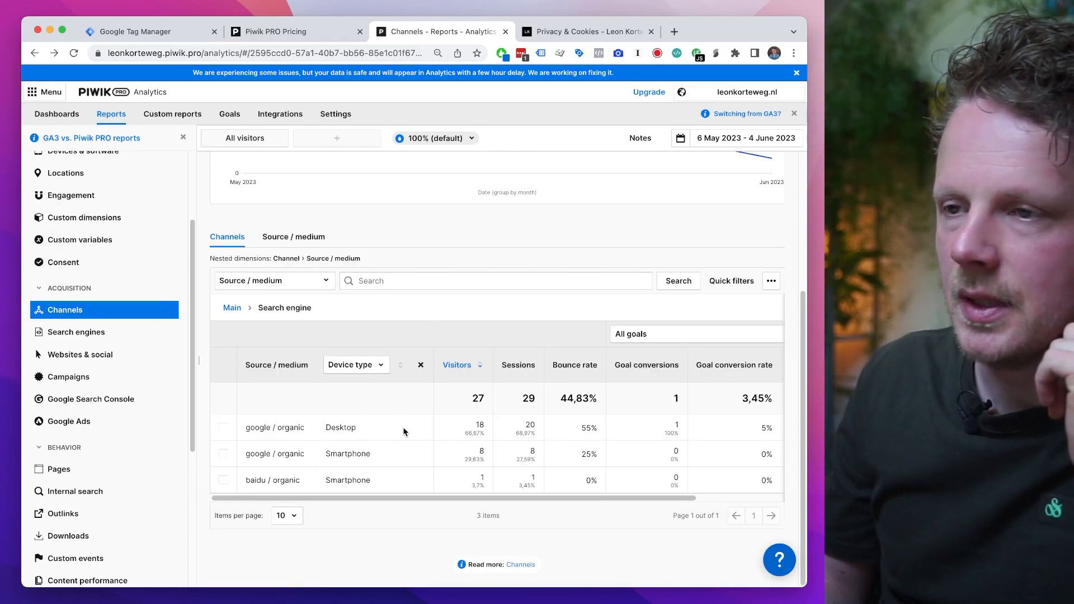
- View the Search engines, Google Search Console and Google Ads acquisition reports in turn
click(104, 334)
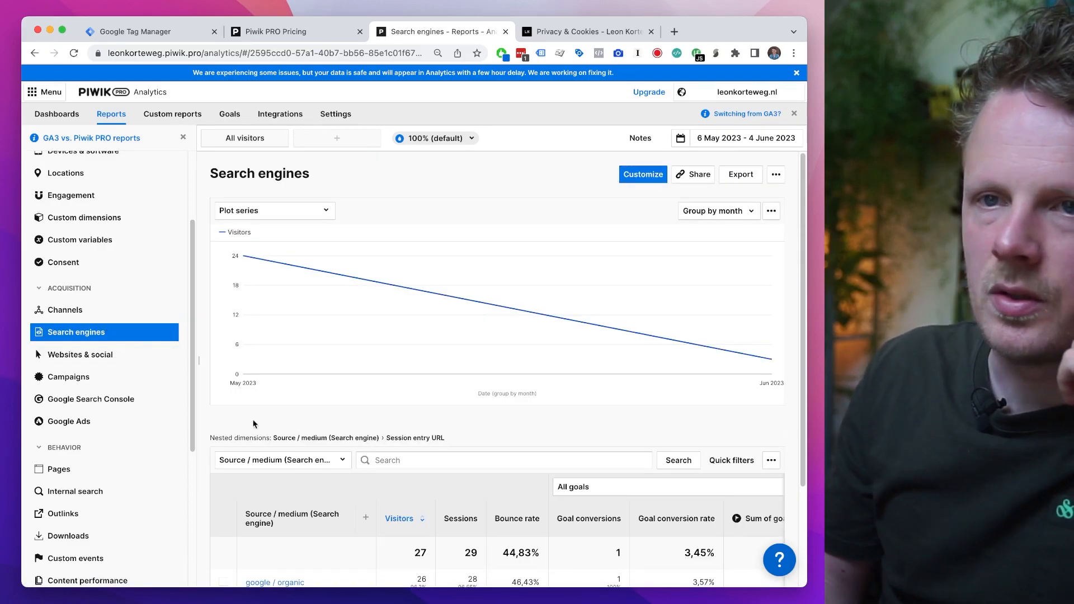
scroll(149, 388, down, 2)
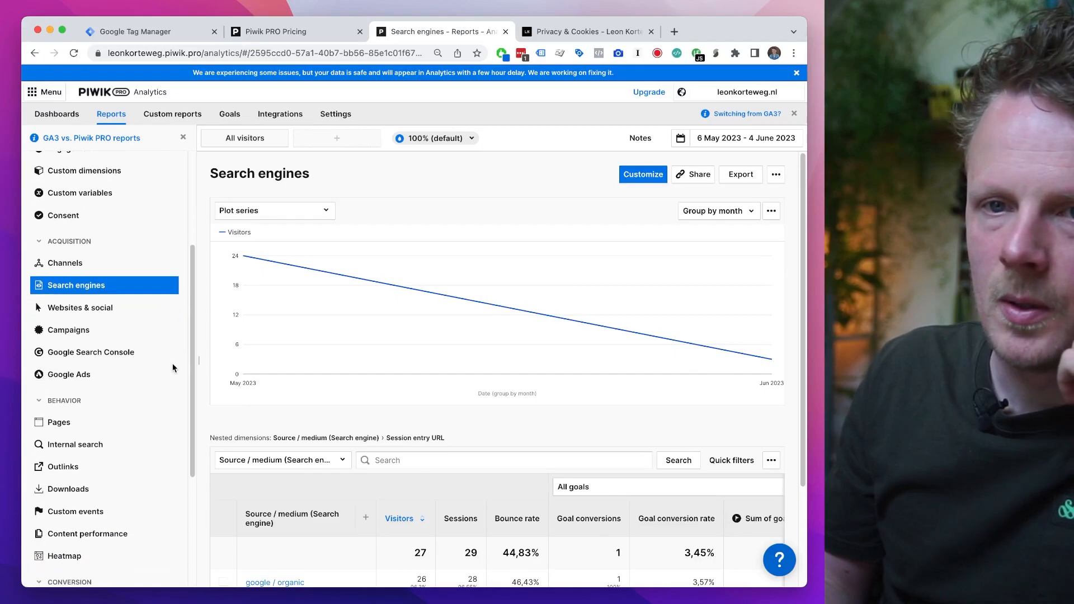
click(145, 359)
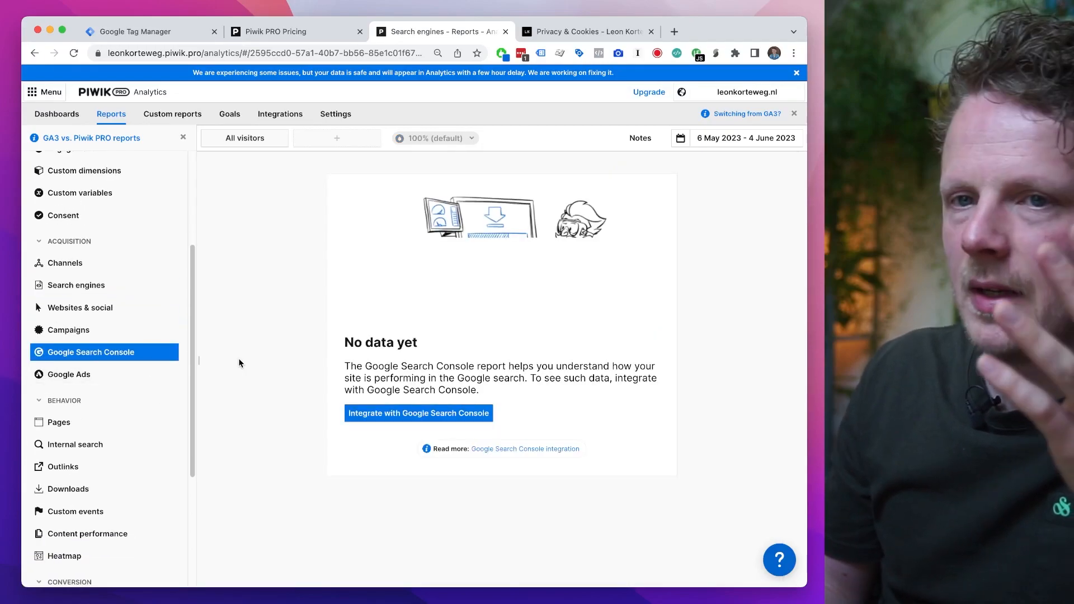
click(109, 375)
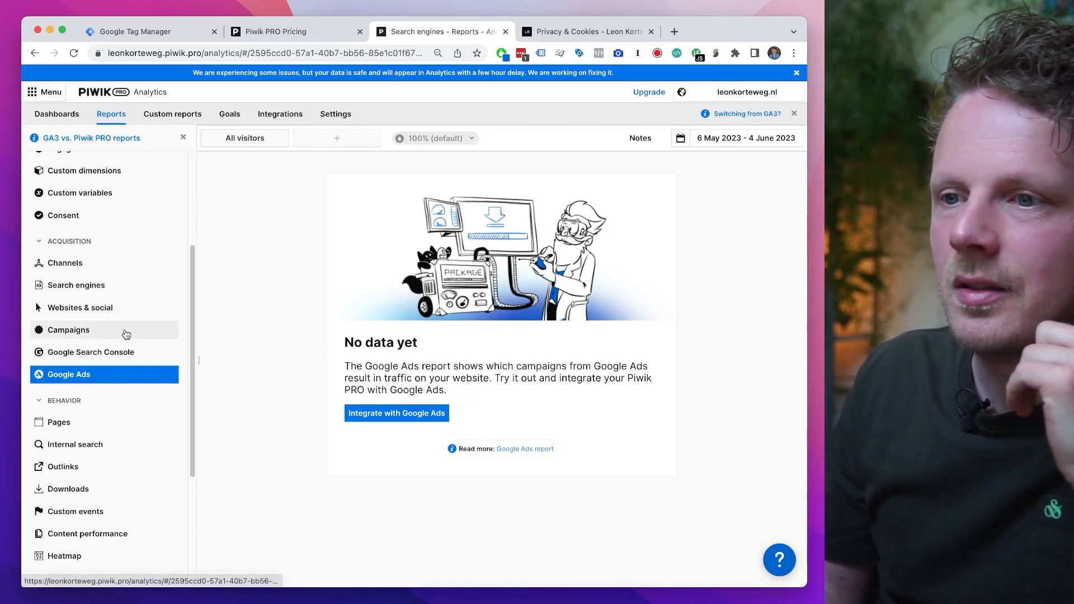
- Open the Pages behavior report and review its chart and page URL table
scroll(128, 319, down, 5)
click(126, 306)
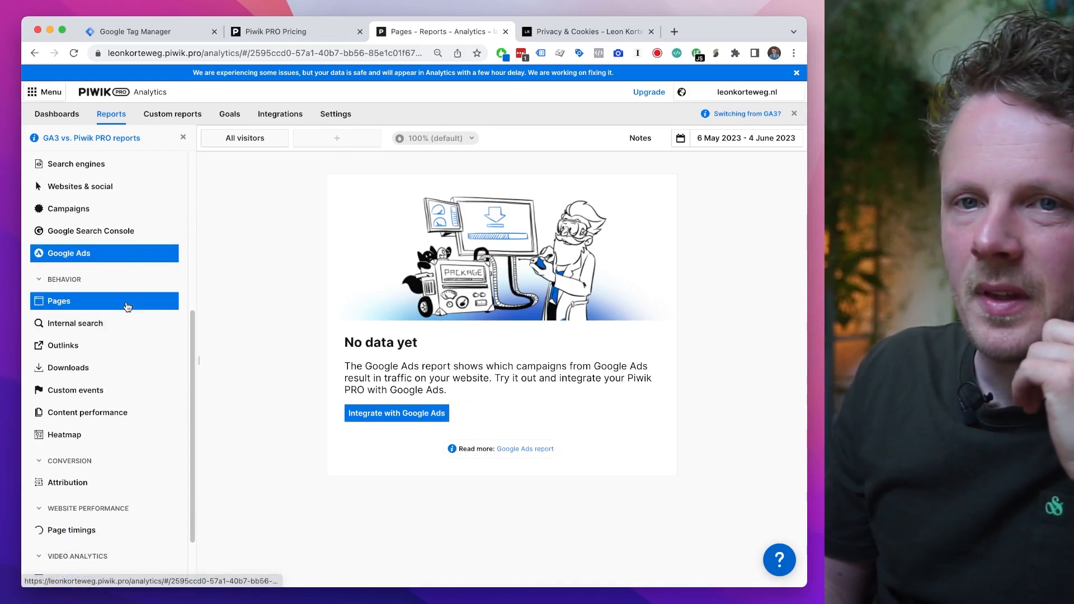
scroll(232, 406, down, 3)
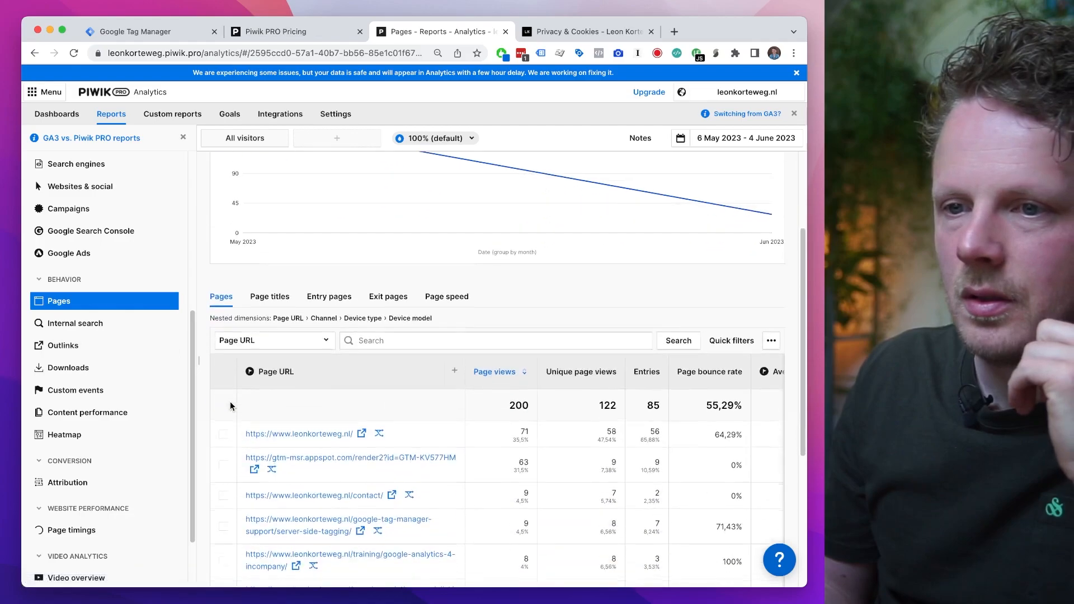
scroll(230, 406, up, 1)
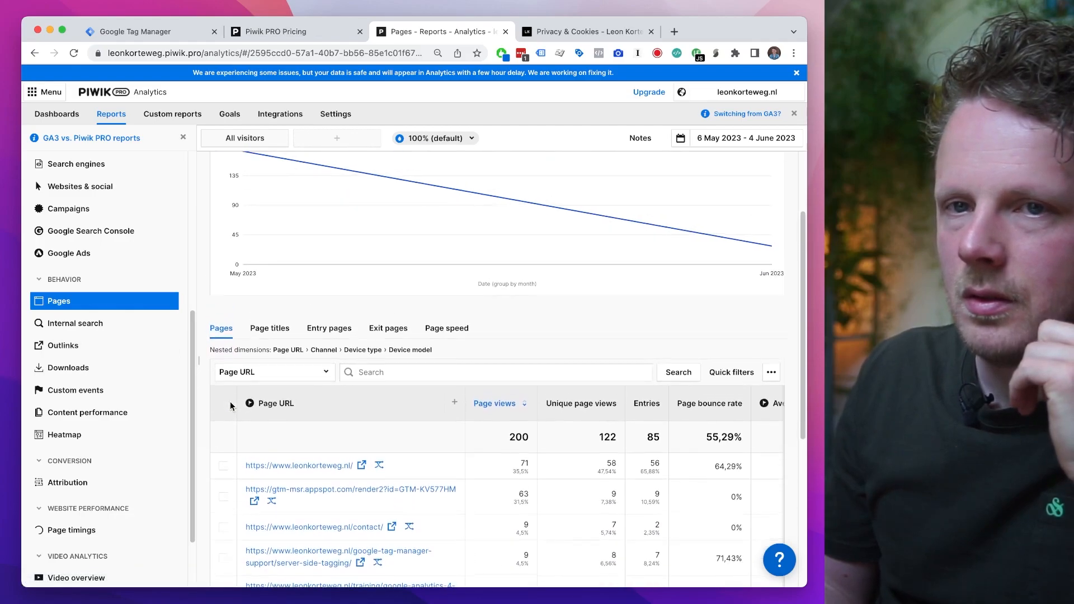
scroll(245, 284, down, 5)
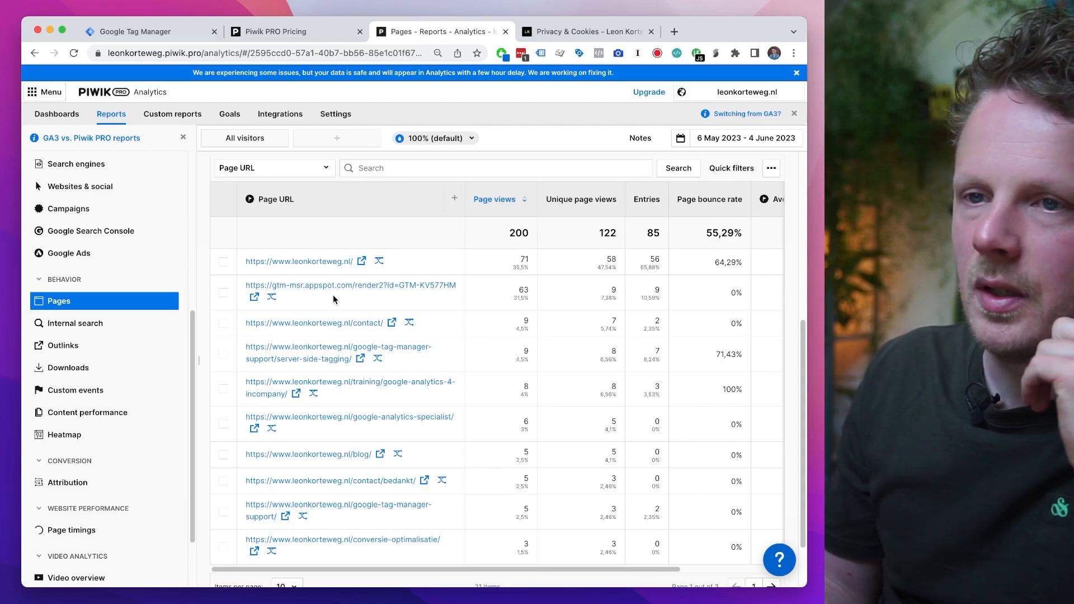
scroll(334, 295, down, 2)
scroll(331, 306, up, 3)
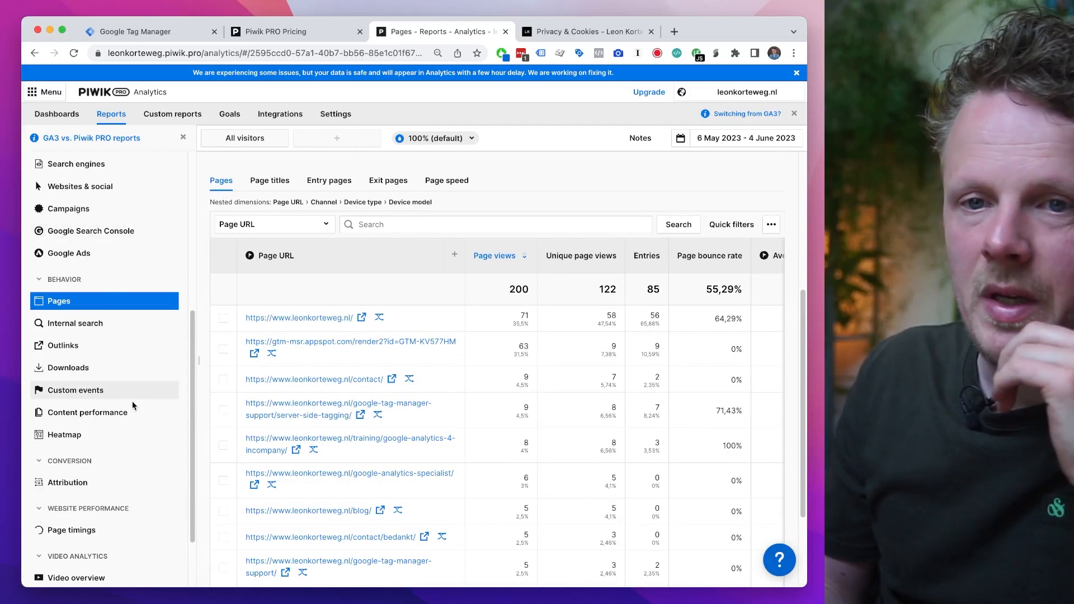
- Open the Outlinks report and review its chart and outlink URL table
click(130, 350)
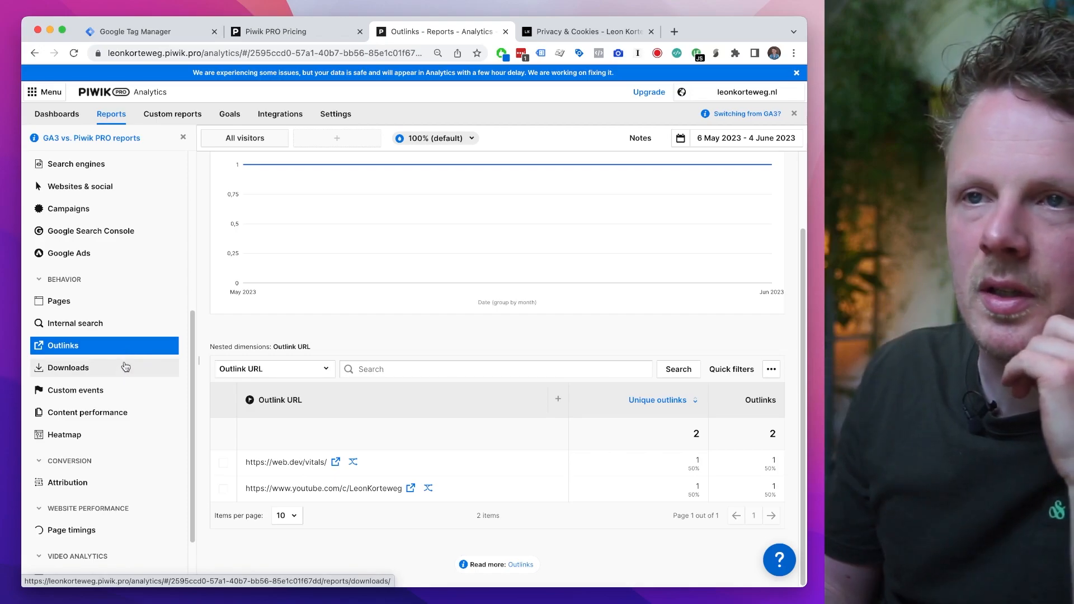
scroll(220, 311, up, 3)
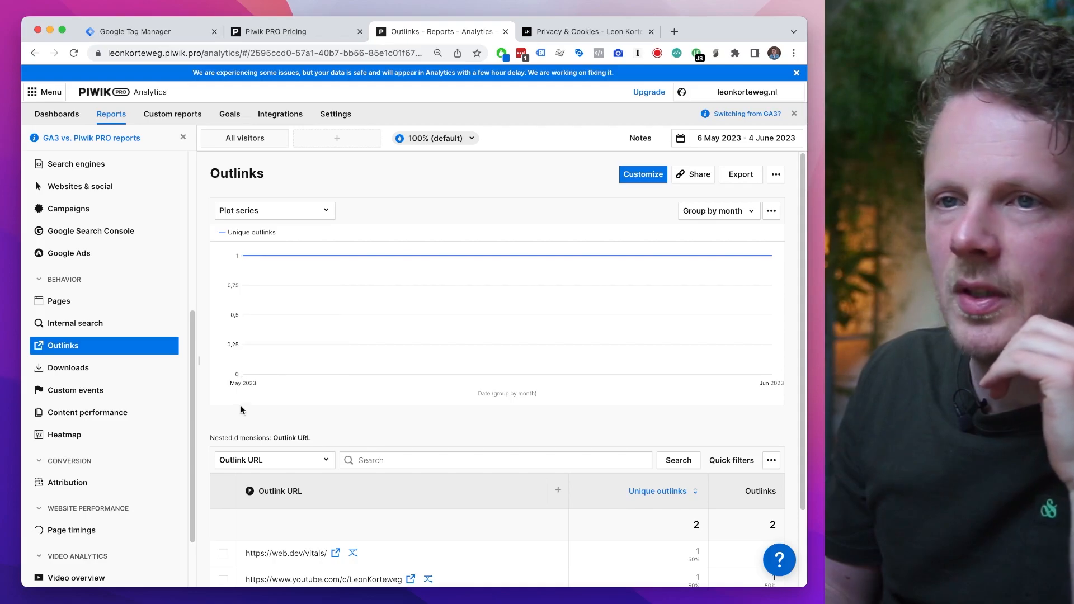
scroll(249, 427, down, 3)
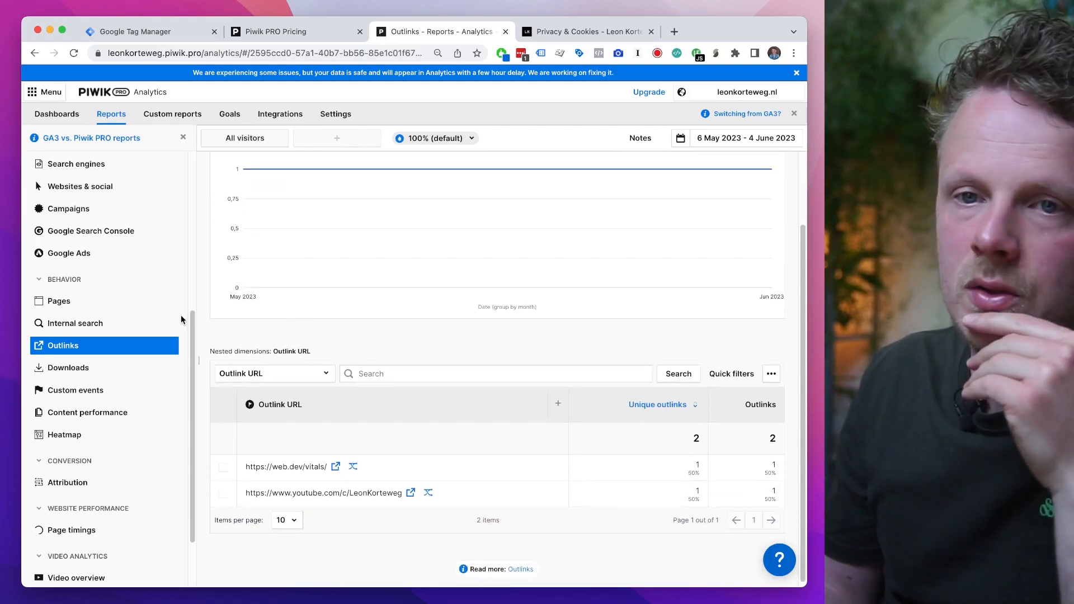
- Open the Downloads report and set its date range to the current year
click(133, 364)
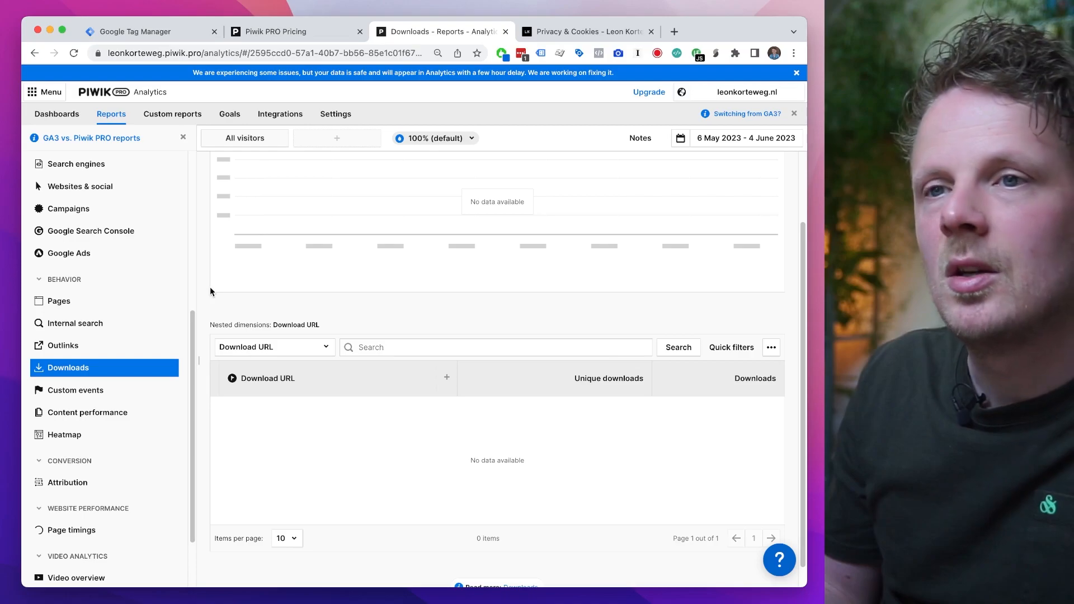
scroll(318, 299, up, 3)
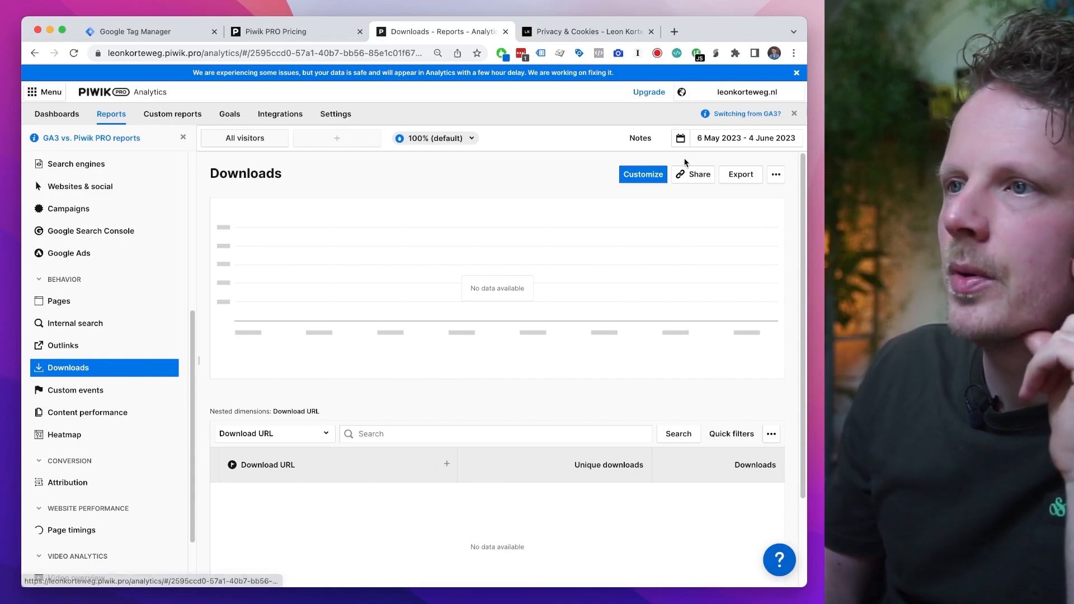
click(722, 140)
click(732, 167)
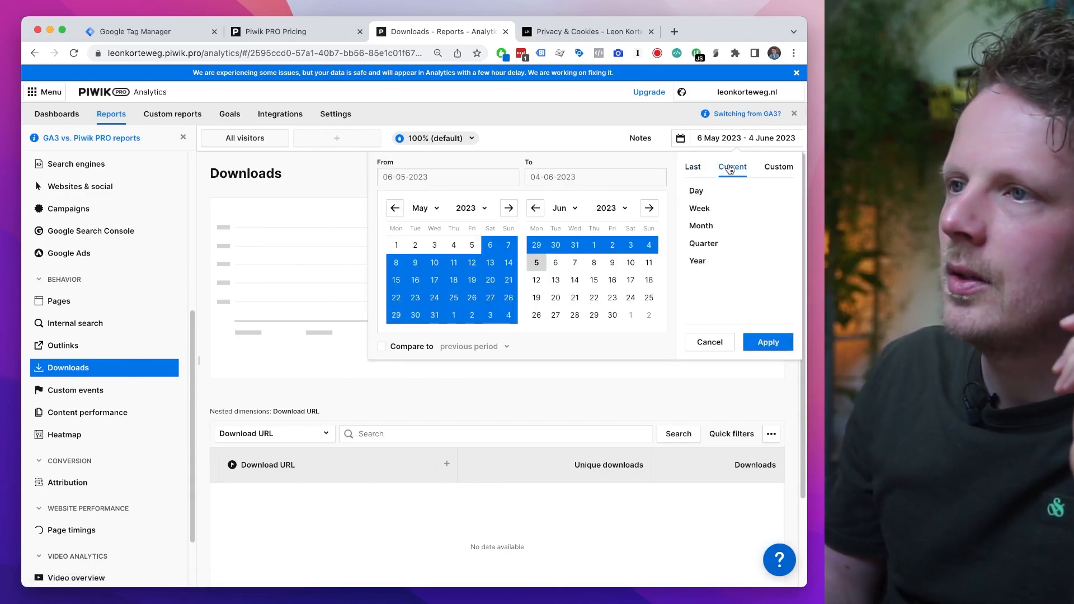
click(727, 260)
click(768, 341)
scroll(761, 360, down, 5)
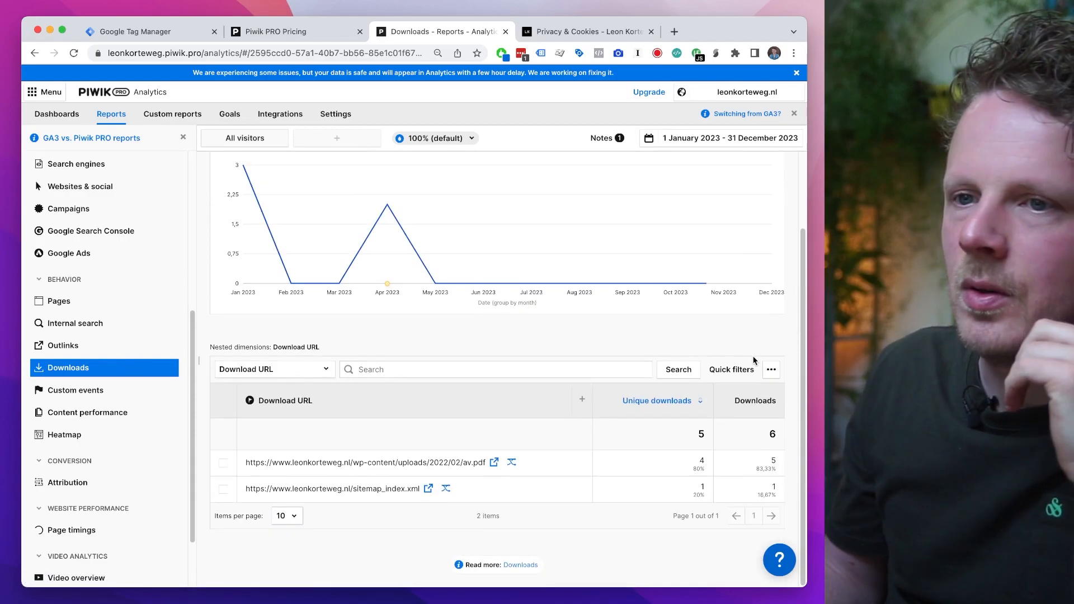
- Examine the monthly unique downloads chart, including the April and February 2023 points, and the download URL table
scroll(436, 507, up, 2)
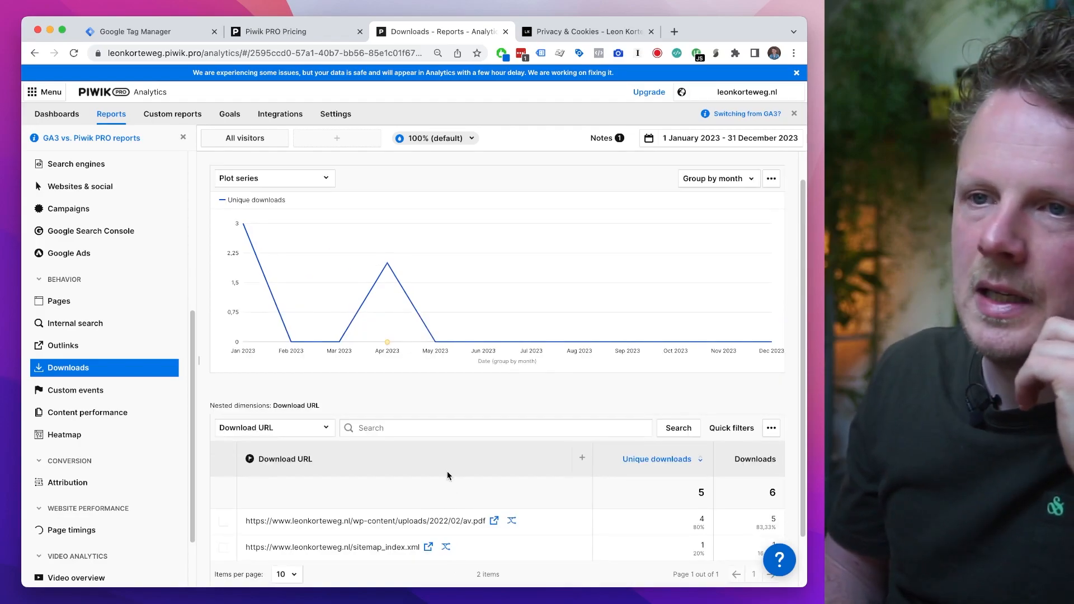
scroll(448, 480, up, 1)
mouse_move(386, 344)
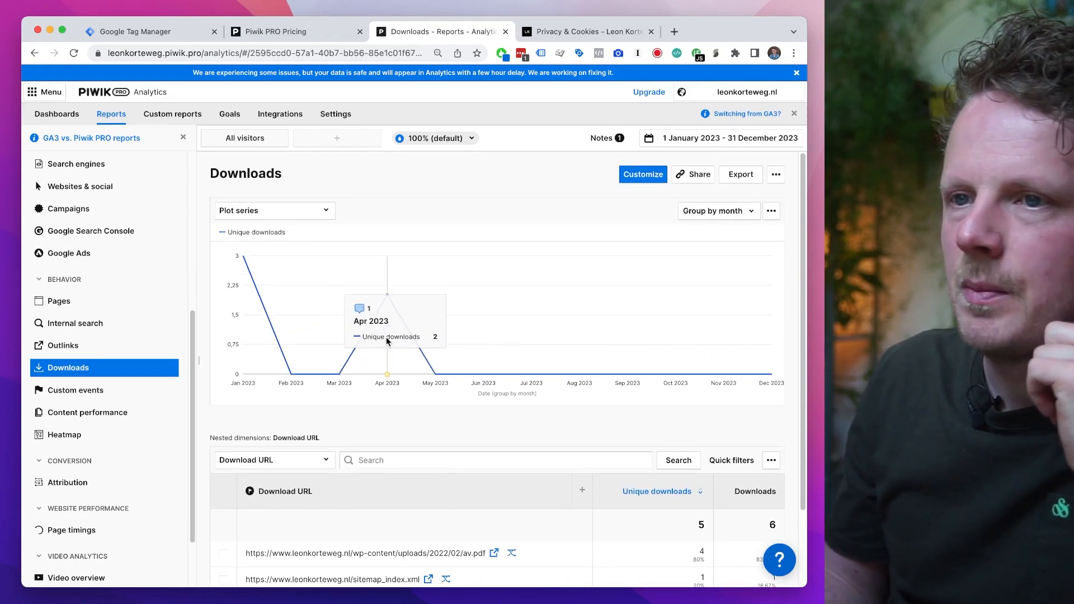
scroll(385, 325, down, 2)
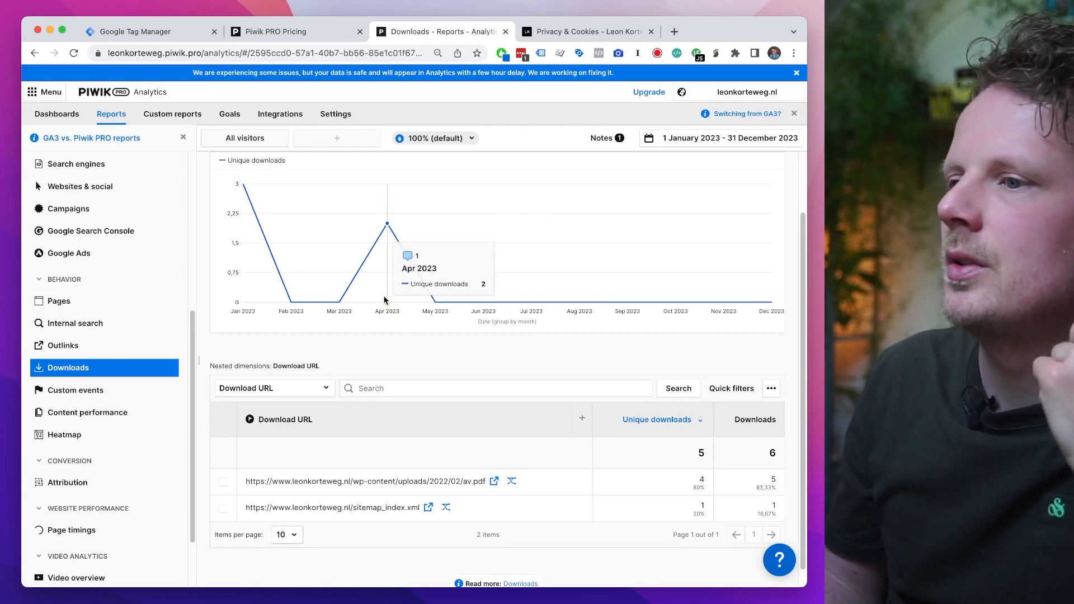
scroll(211, 263, up, 2)
mouse_move(273, 276)
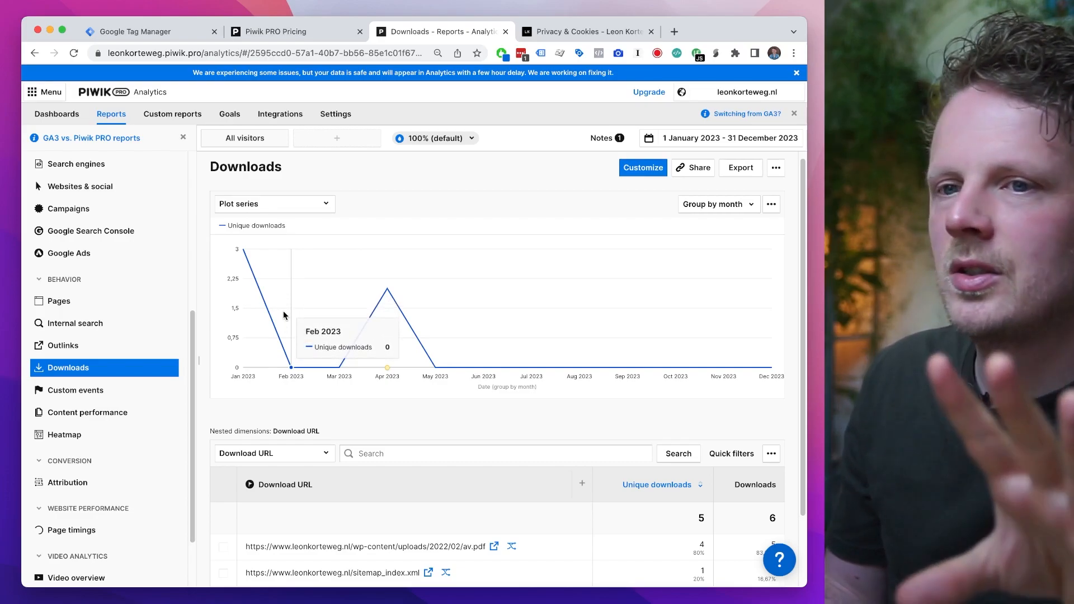
mouse_move(247, 262)
- Open the Heatmap report, follow the option to add the heatmap & clickmap tag, and return to read the heatmap description
scroll(112, 336, down, 3)
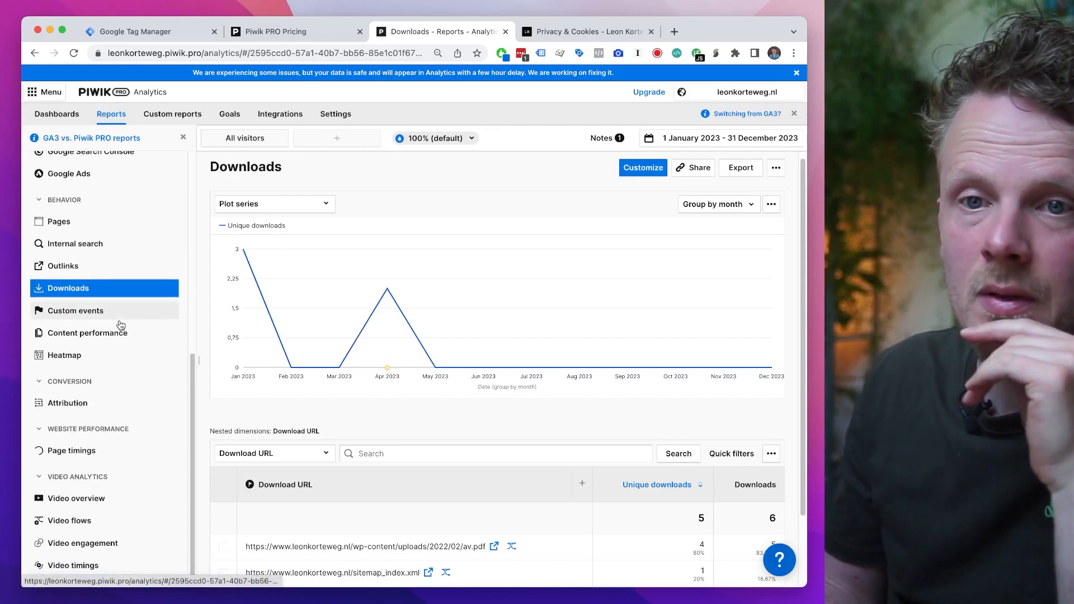
click(111, 361)
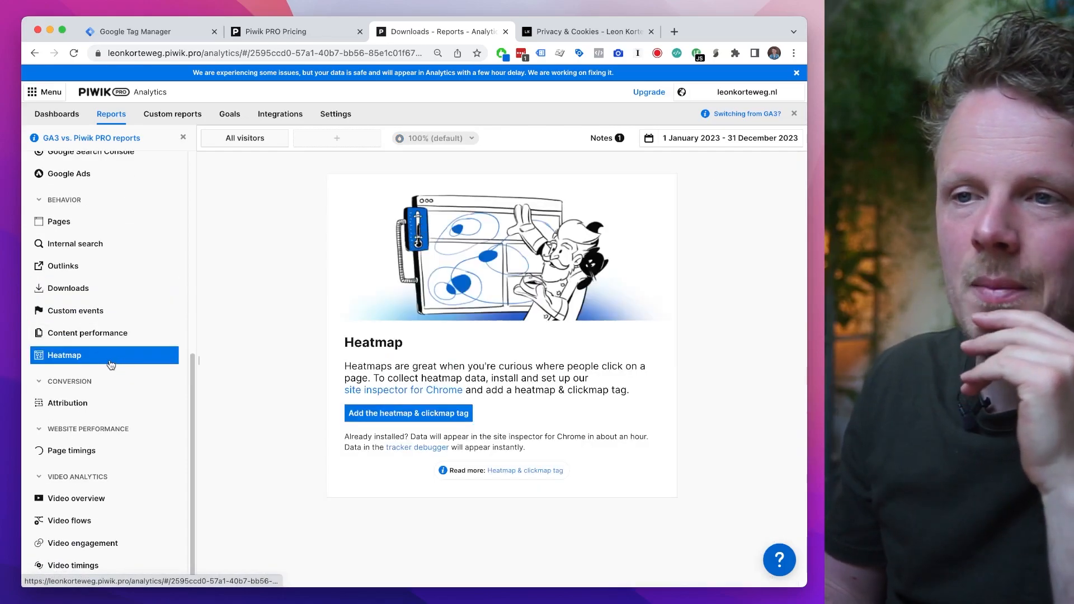
click(408, 413)
click(36, 52)
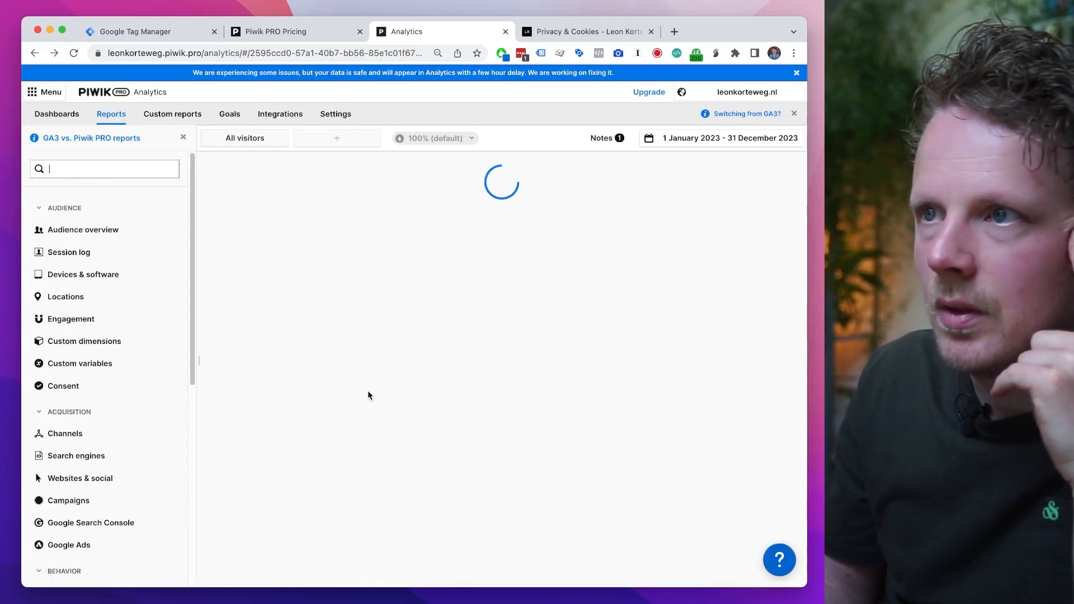
drag(367, 367, 536, 368)
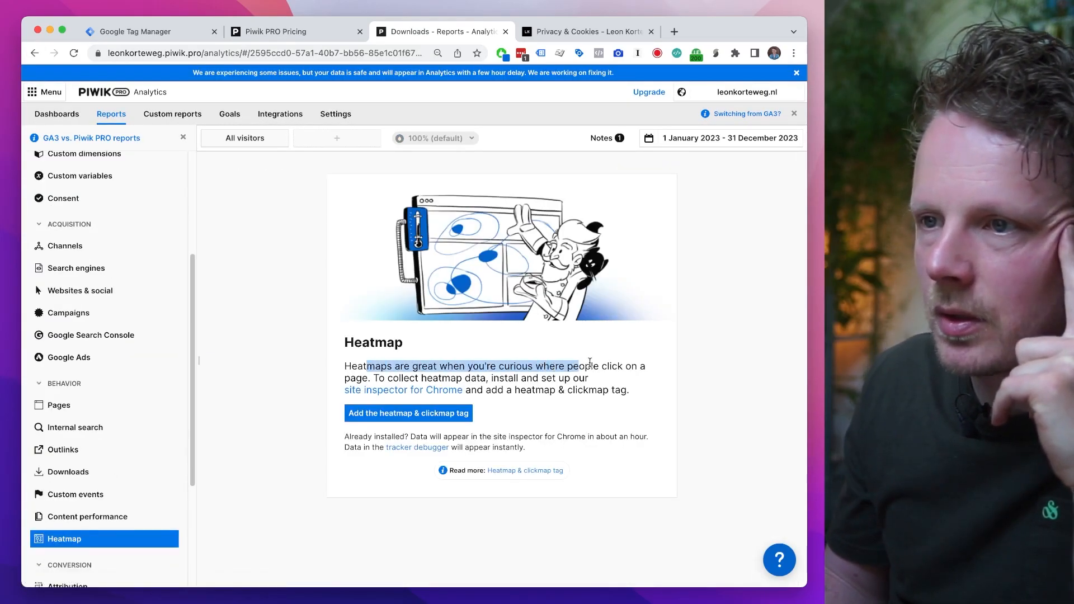
- Open the Piwik PRO Site inspector page in the Chrome Web Store and install the extension
click(390, 376)
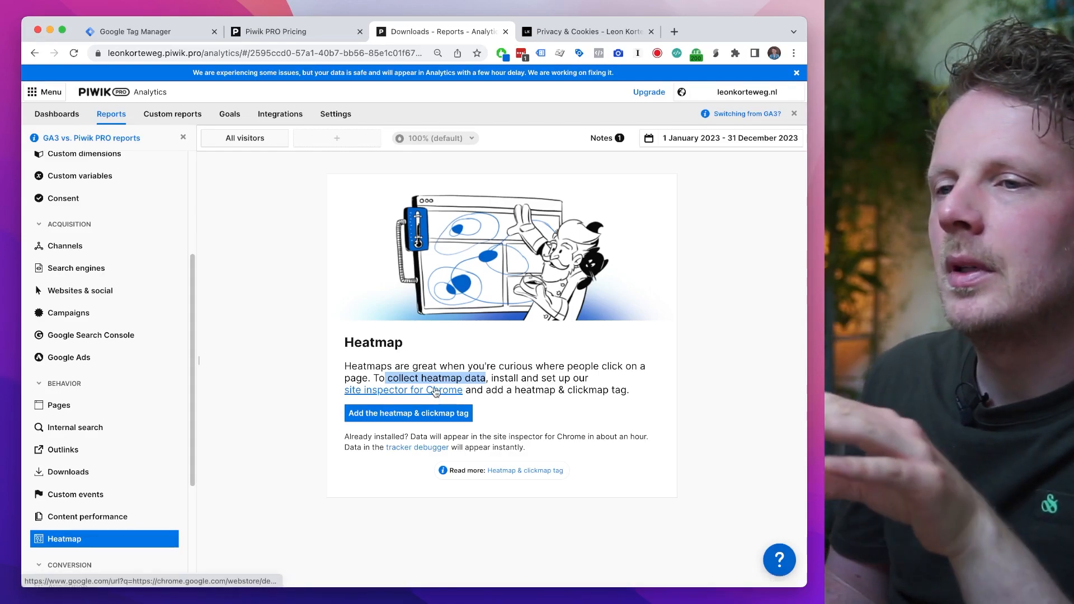
click(439, 392)
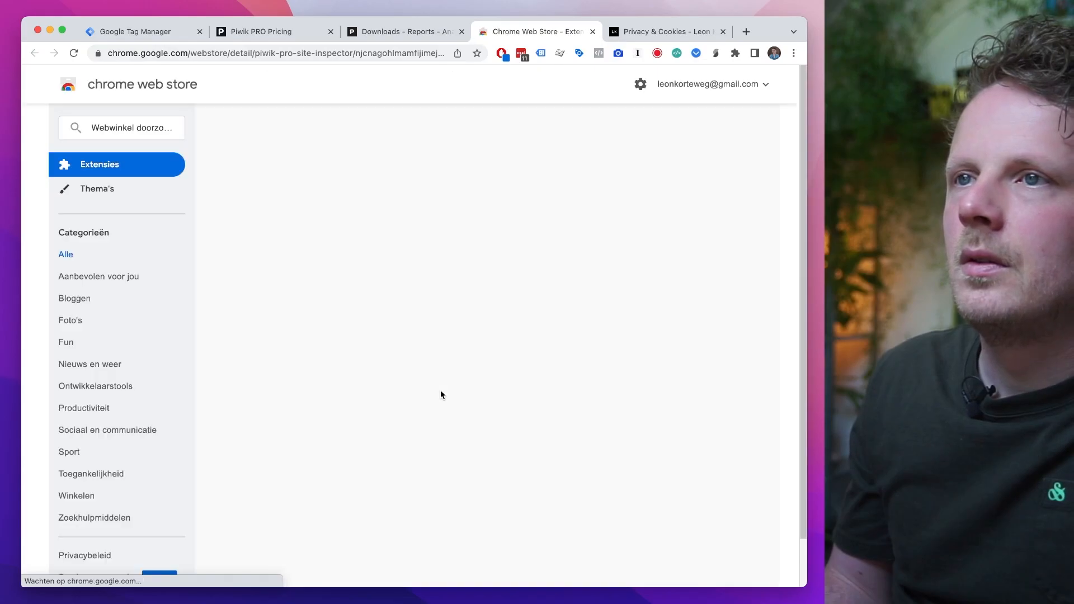
click(645, 170)
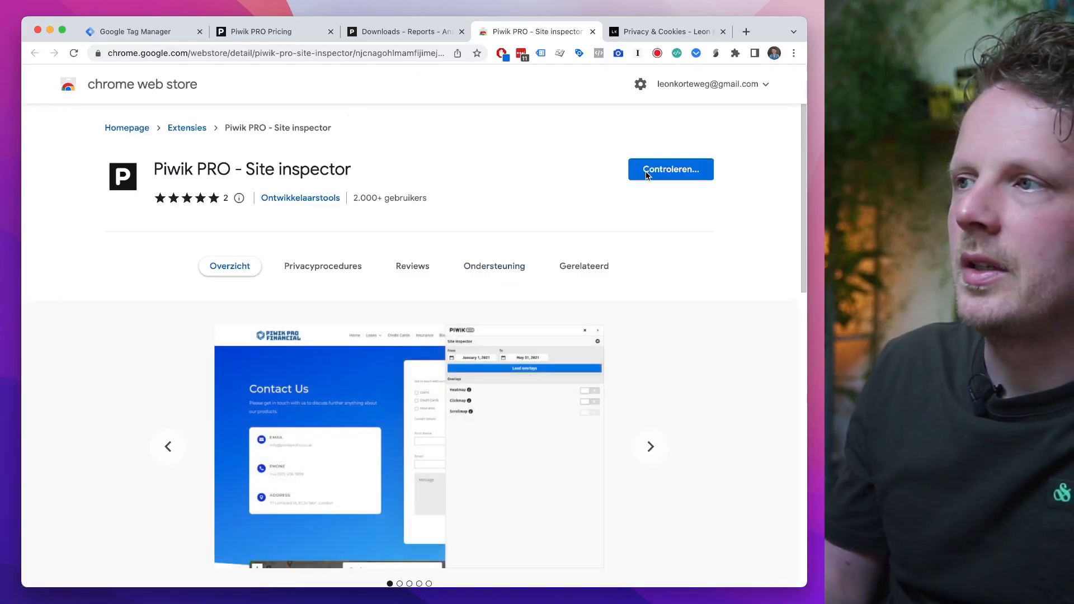
- Pin the Piwik PRO Site inspector extension to the browser toolbar and close the extension list
click(735, 54)
scroll(722, 224, down, 5)
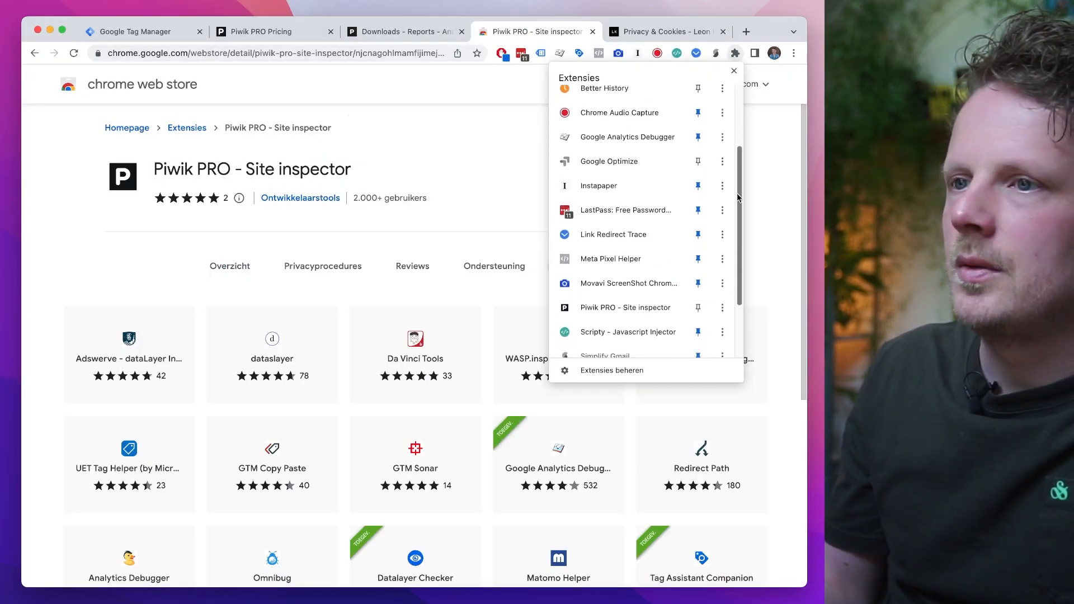
click(698, 235)
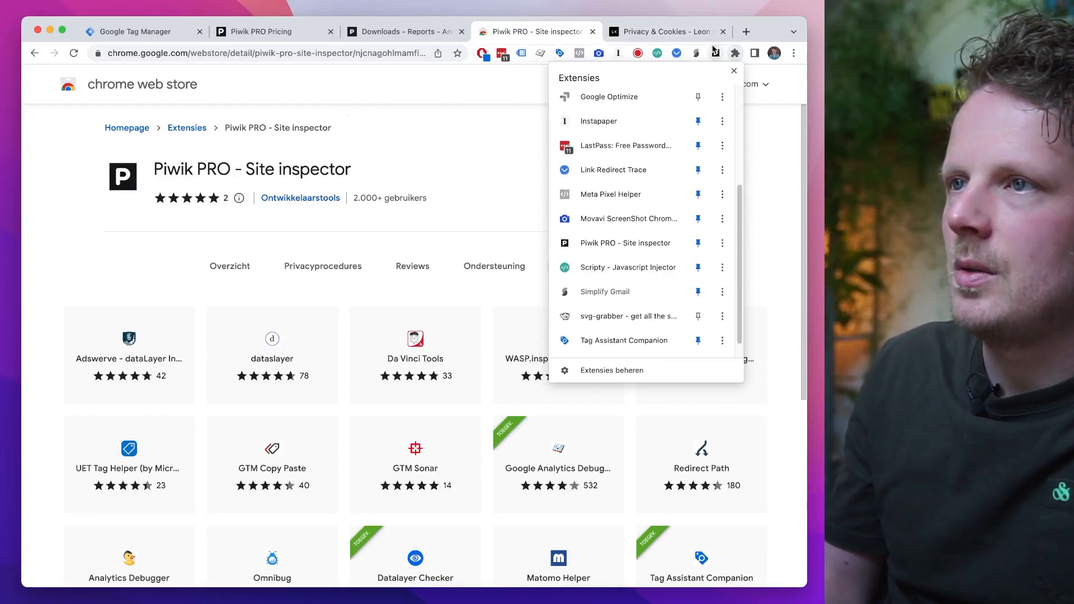
click(795, 128)
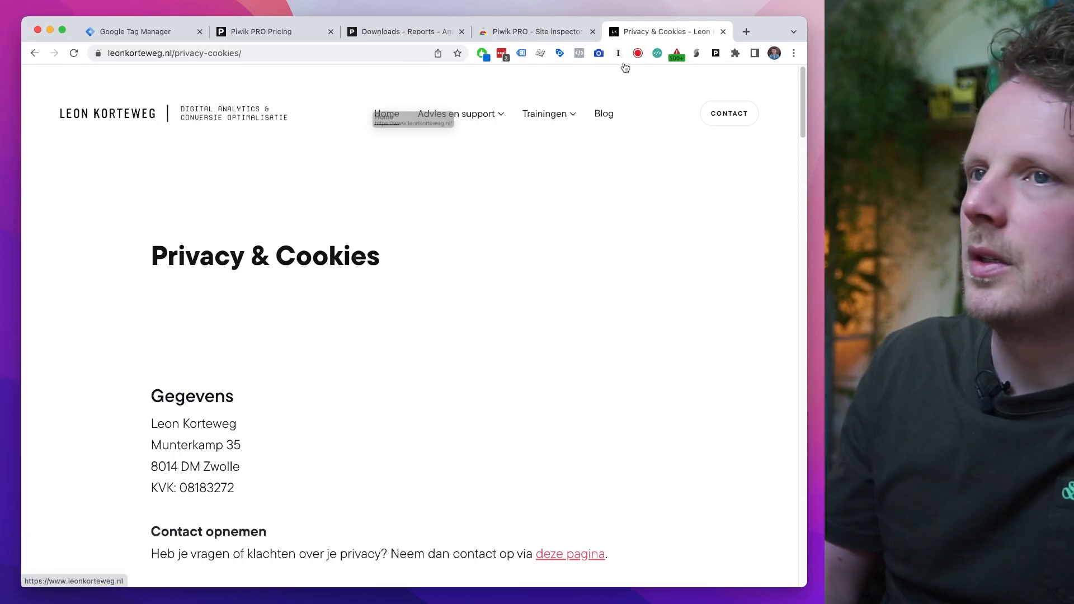
- Go to the leonkorteweg.nl homepage, launch the Site inspector there and log in to the account
click(387, 114)
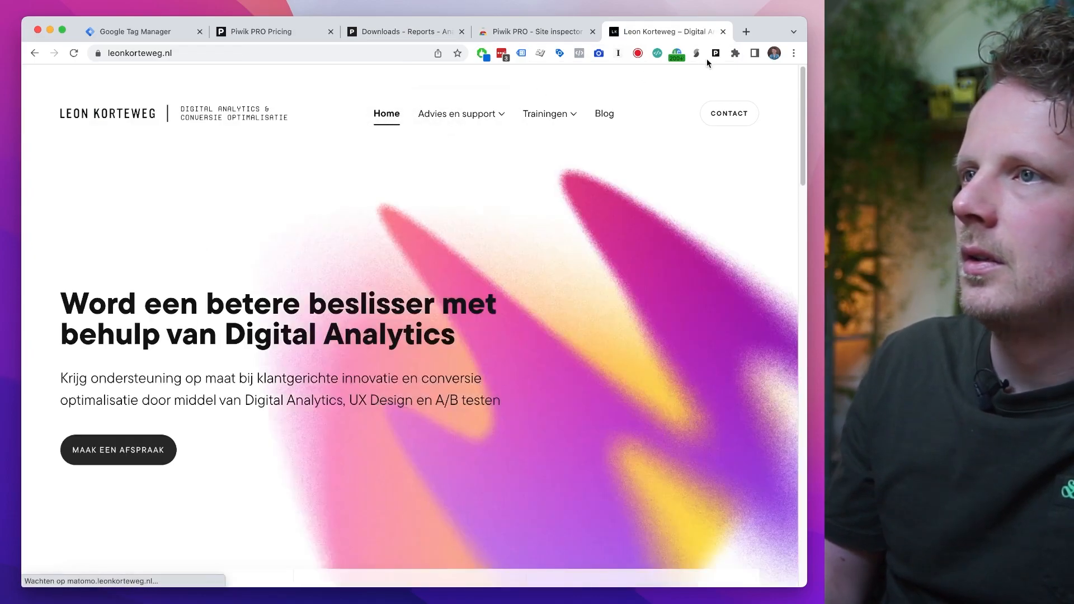
click(716, 53)
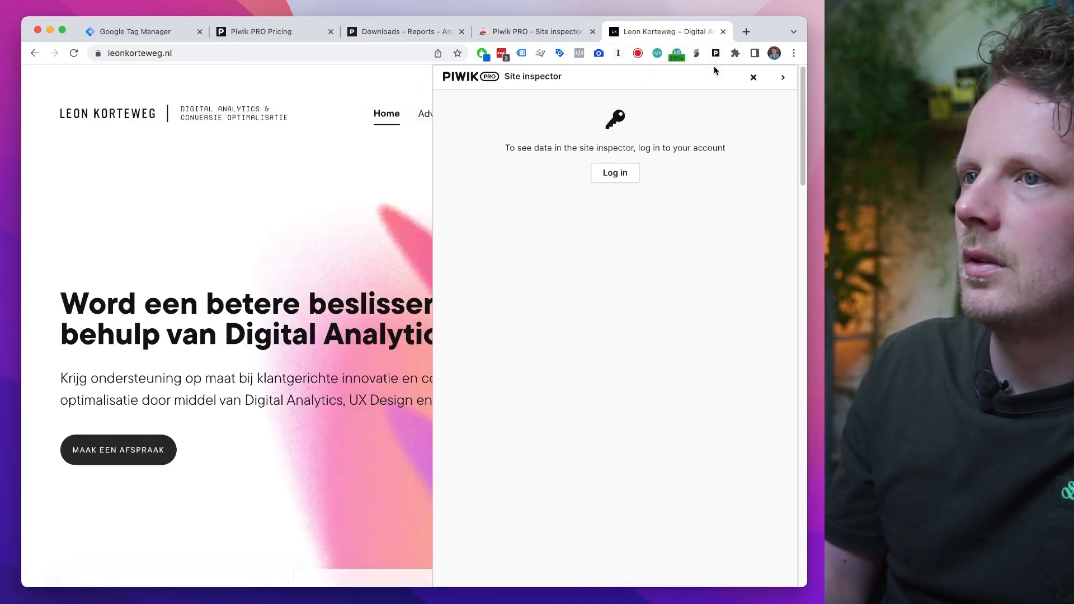
click(617, 174)
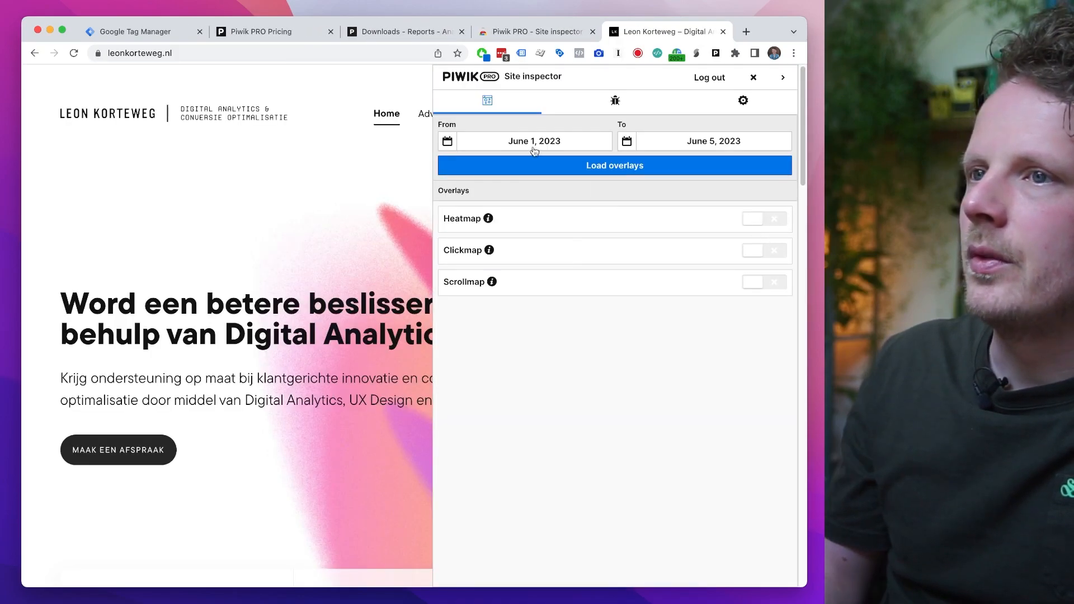
- Set the Site inspector's start date to January 1, 2023 and load the overlays
click(448, 141)
click(462, 178)
click(463, 178)
click(462, 178)
click(462, 178)
click(463, 178)
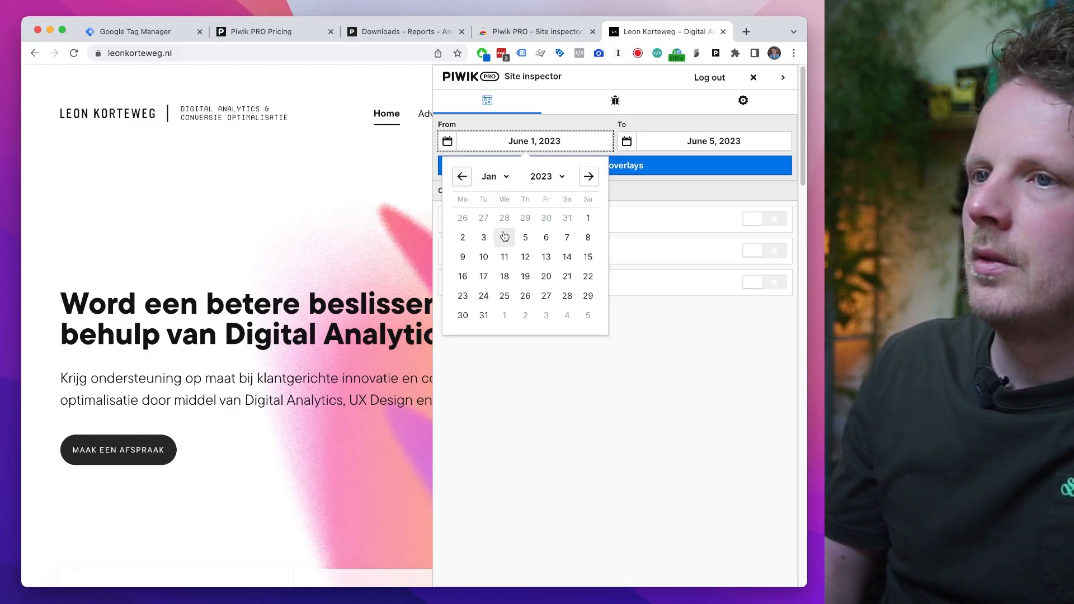
click(589, 219)
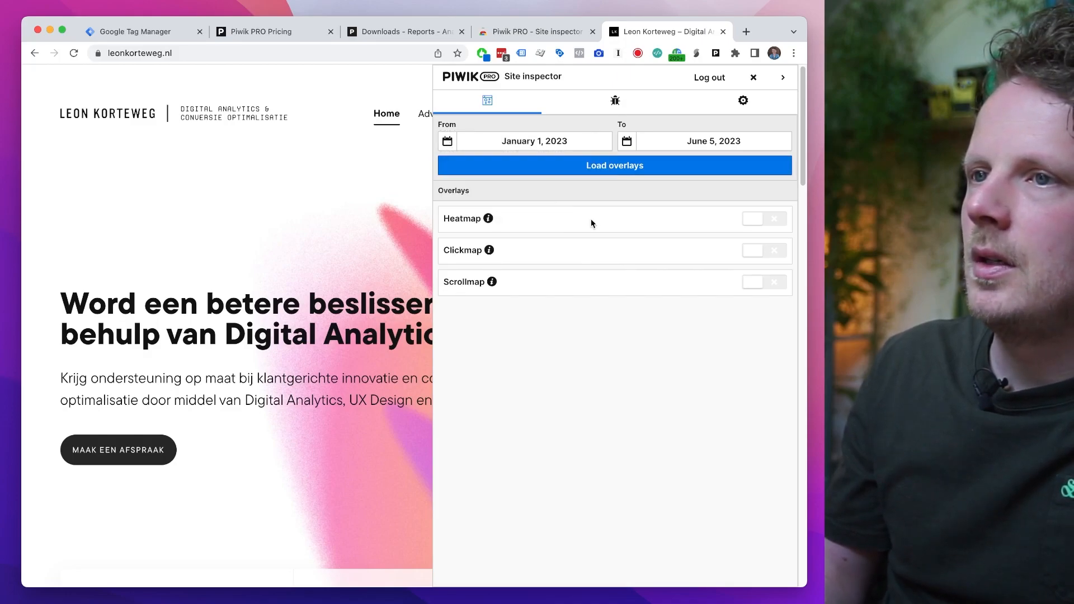
click(601, 168)
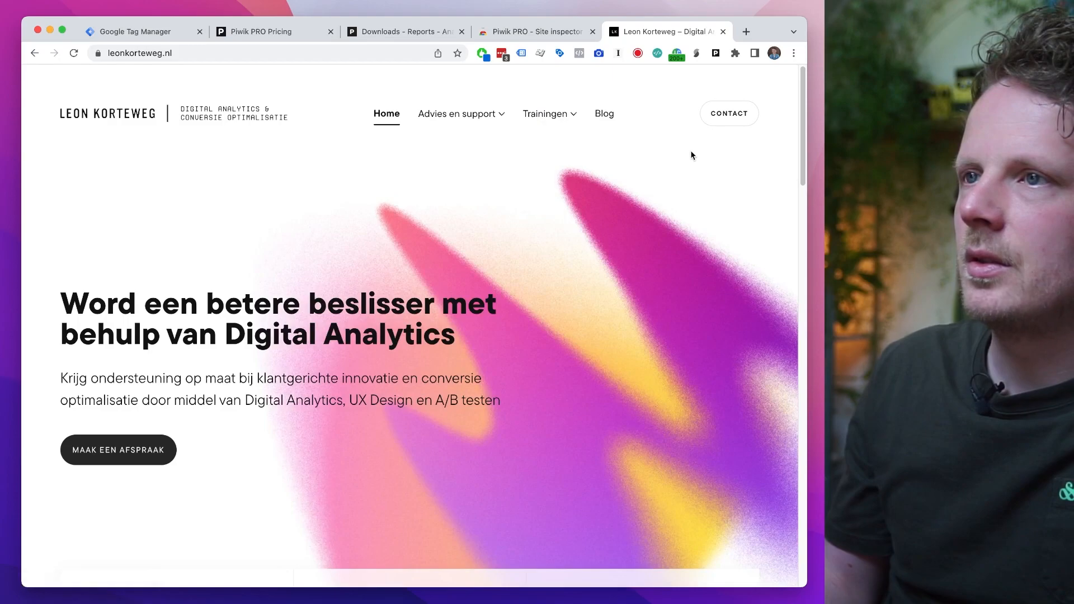
- Reopen the Site inspector on the homepage, review the Heatmap, Clickmap and Scrollmap overlay options, and collapse it
click(718, 53)
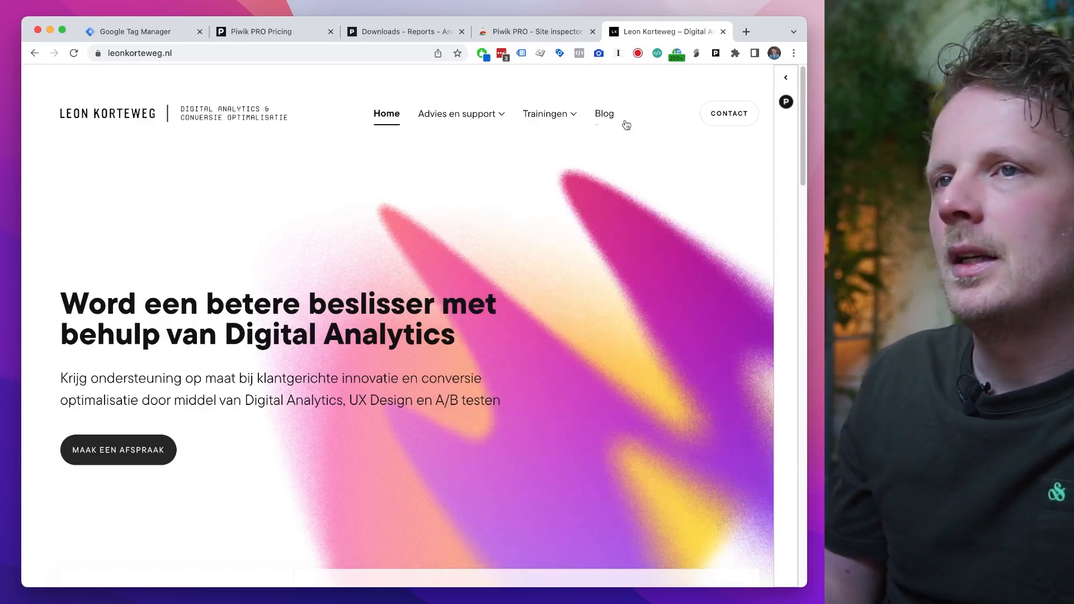
click(787, 83)
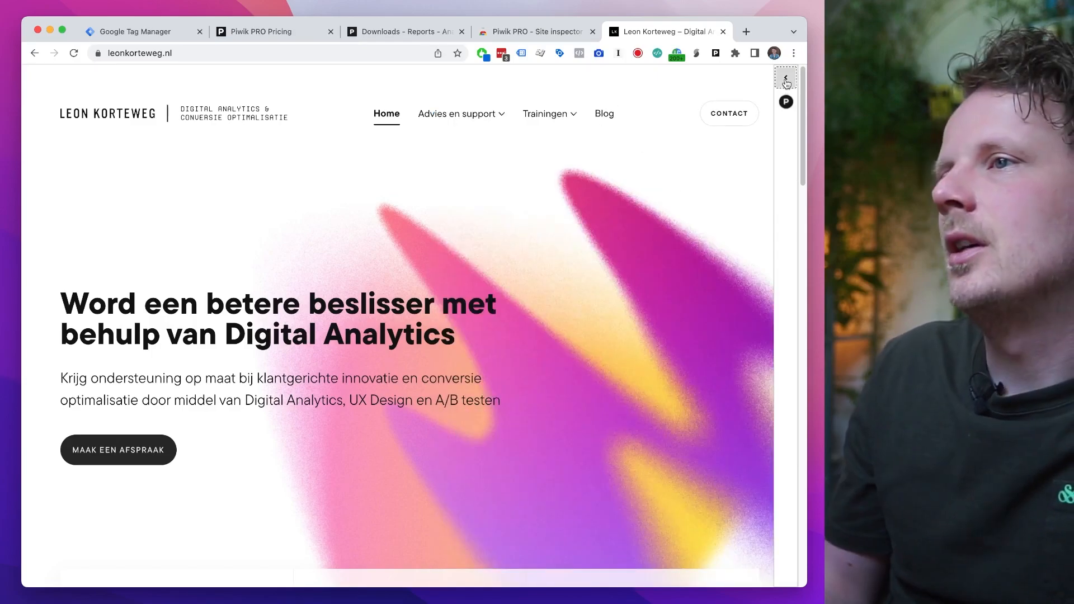
click(786, 79)
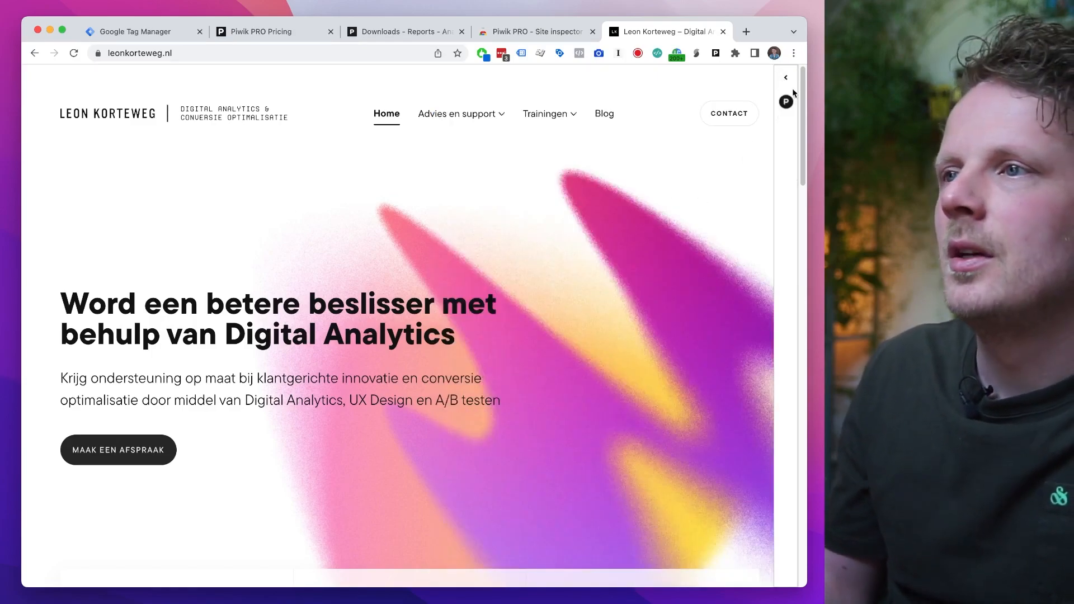
click(786, 78)
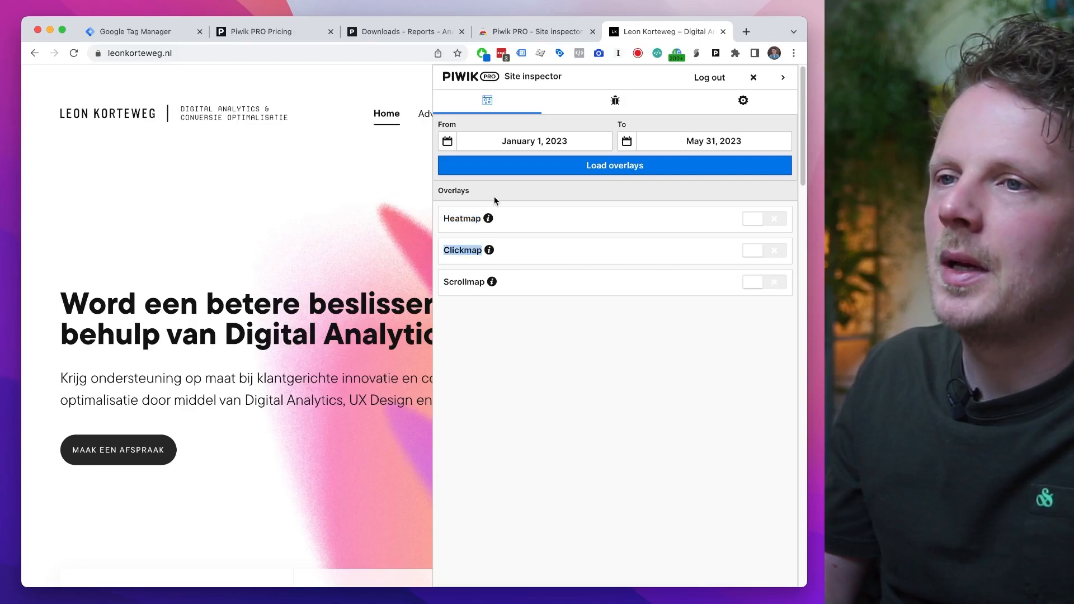
click(783, 77)
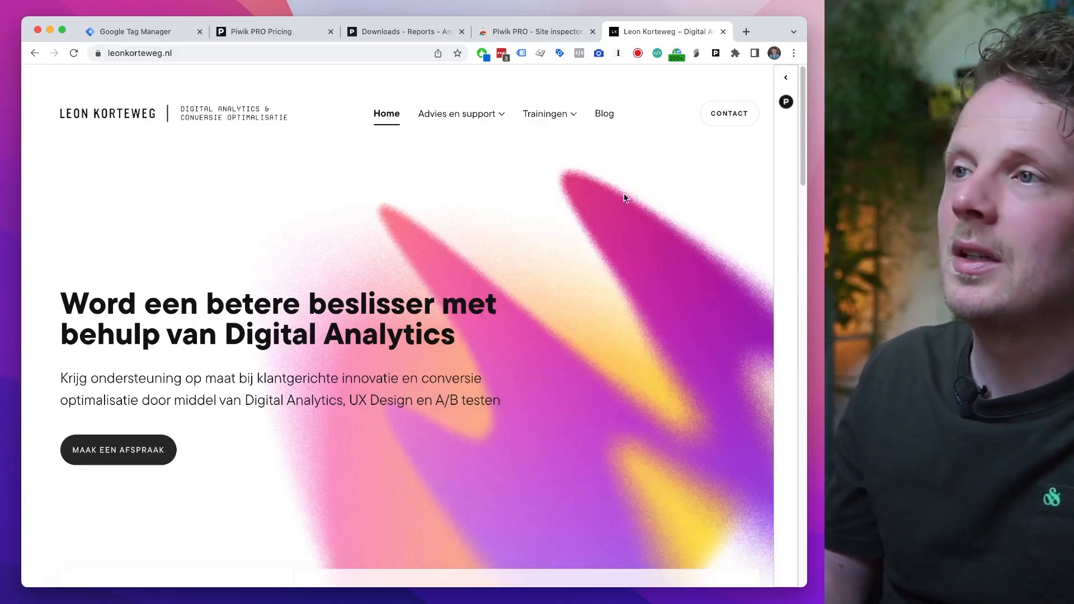
- Return to the Piwik PRO reports and open the Attribution report under Conversion
key(ctrl+shift+Tab)
key(ctrl+shift+Tab)
scroll(143, 475, down, 3)
click(112, 410)
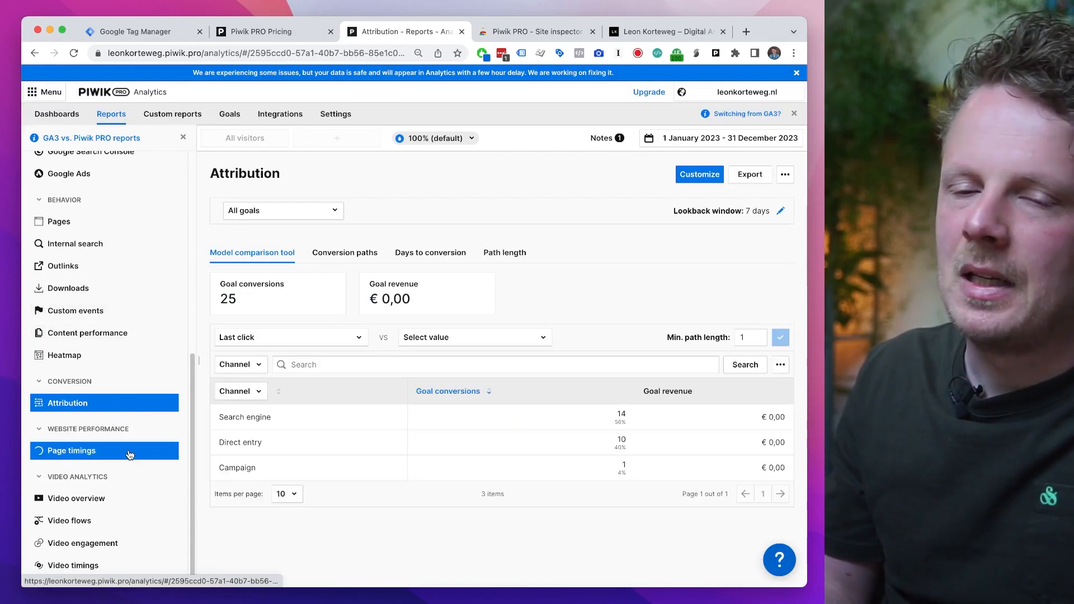
- Review the Page timings report's chart and page URL table, and open the Video overview report
click(125, 449)
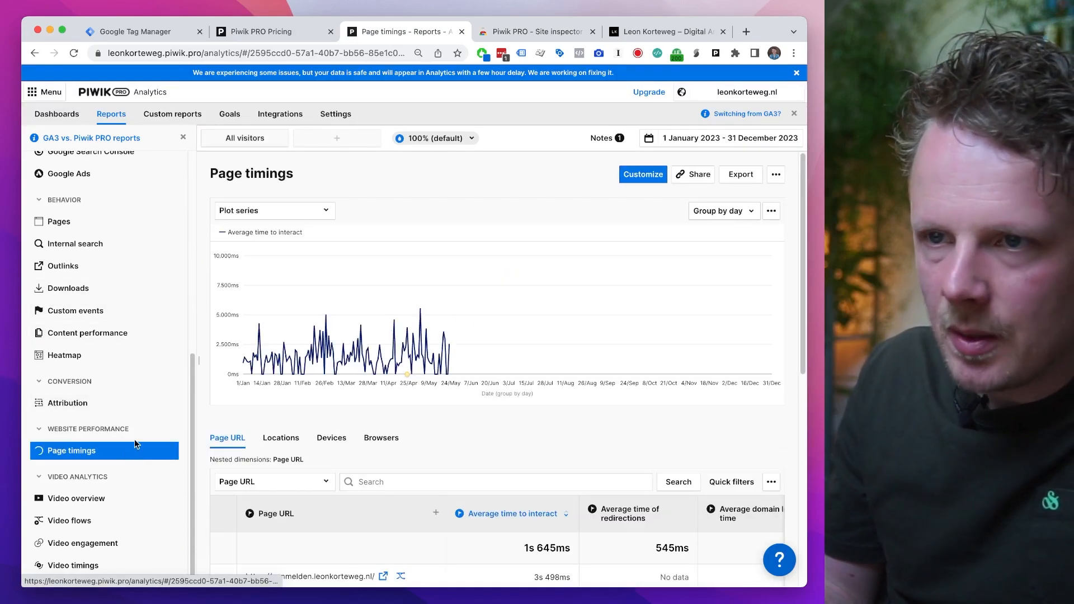
scroll(284, 386, down, 5)
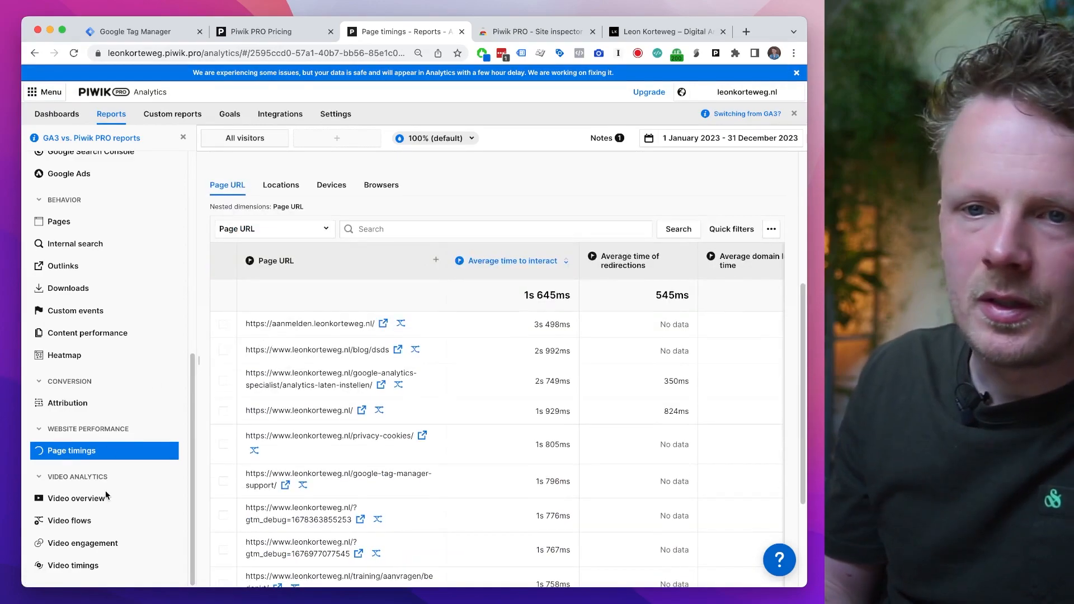
click(116, 504)
click(113, 518)
click(121, 505)
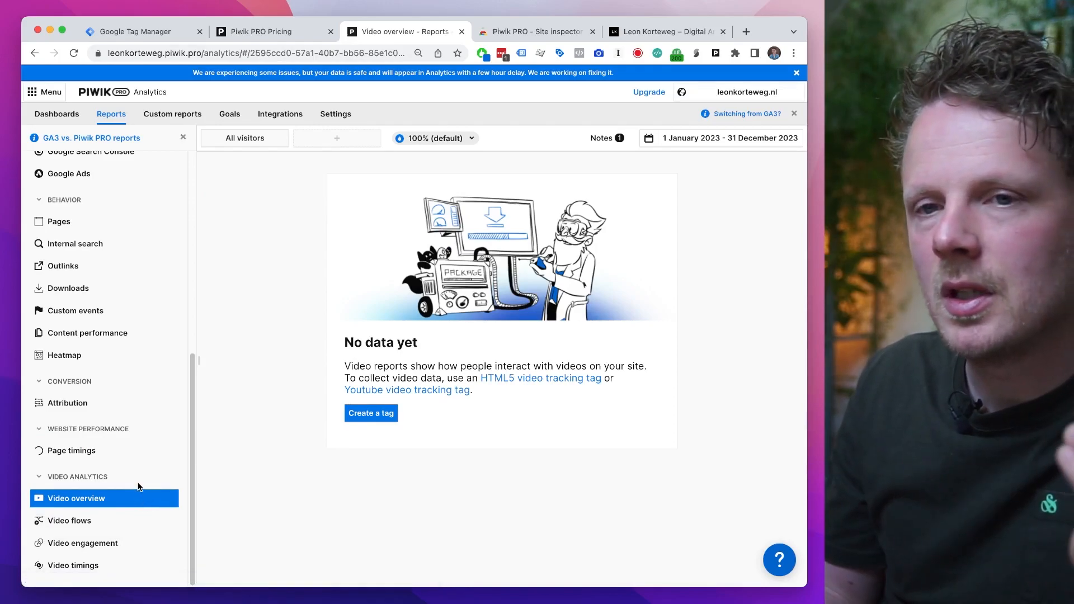
- Open the custom reports and examine the Landing page + source report's details, including its creation date and author
scroll(91, 269, up, 5)
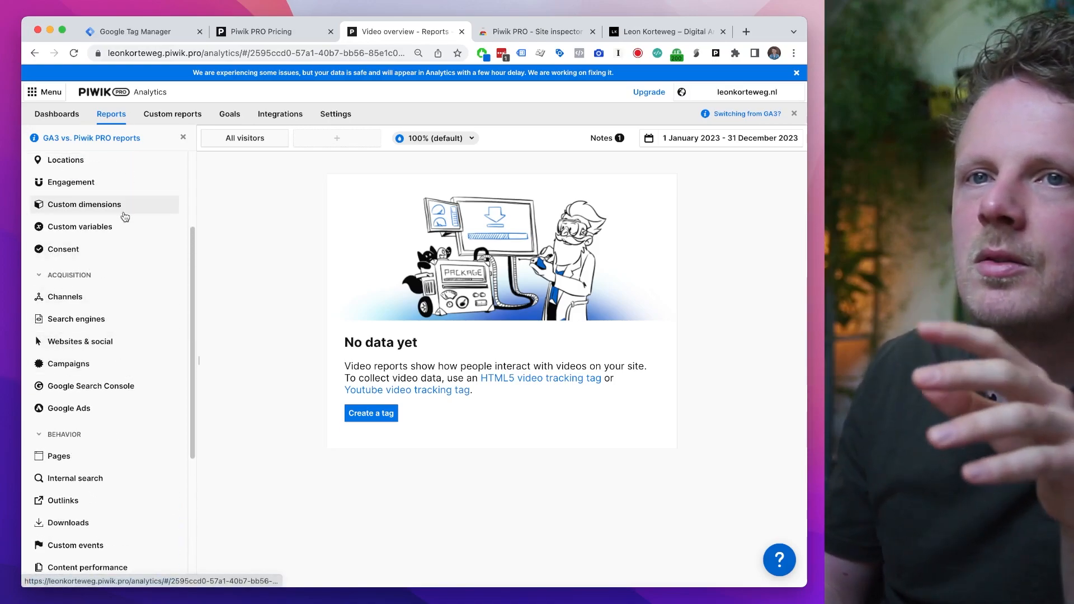
scroll(92, 213, up, 3)
click(168, 115)
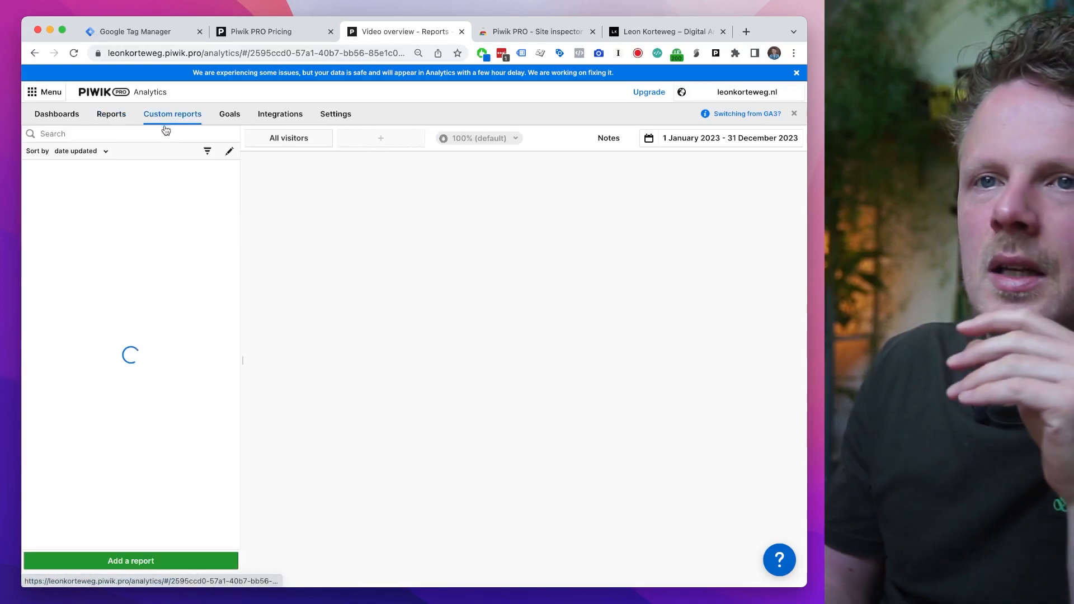
scroll(115, 344, down, 3)
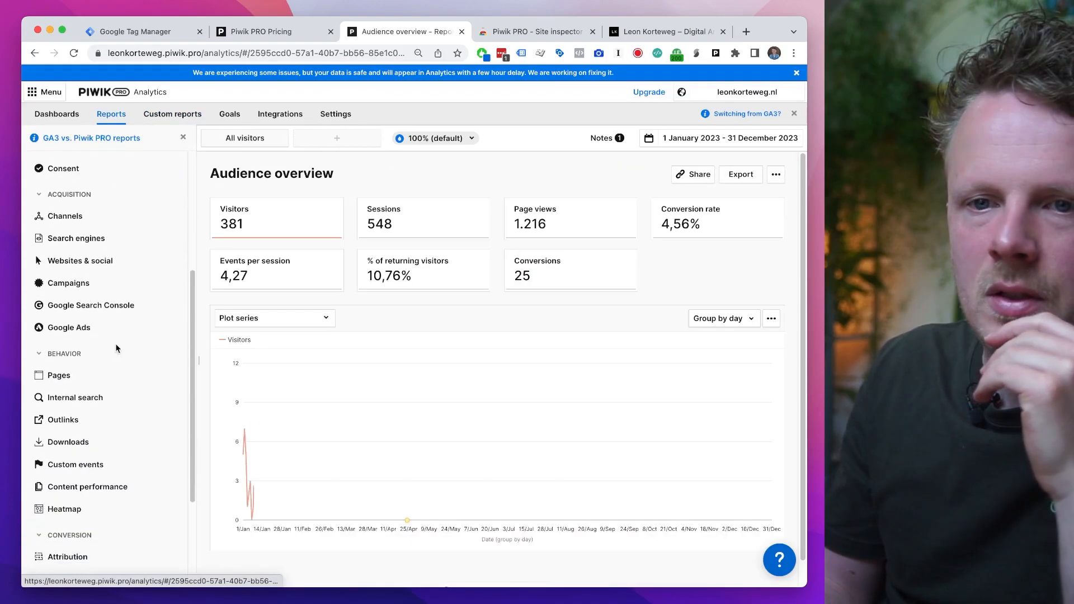
scroll(116, 348, up, 5)
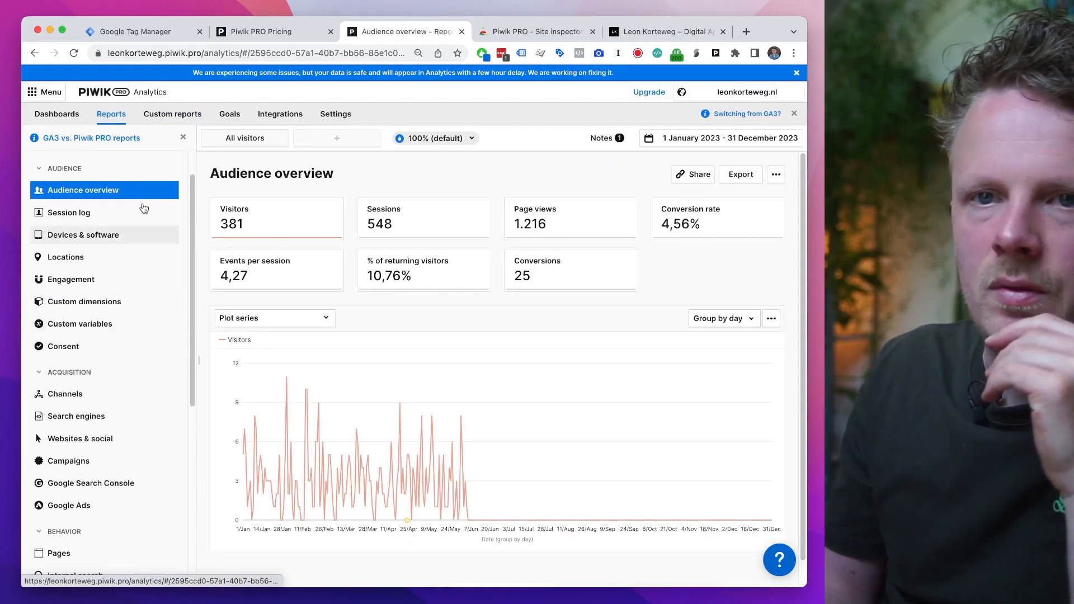
click(171, 114)
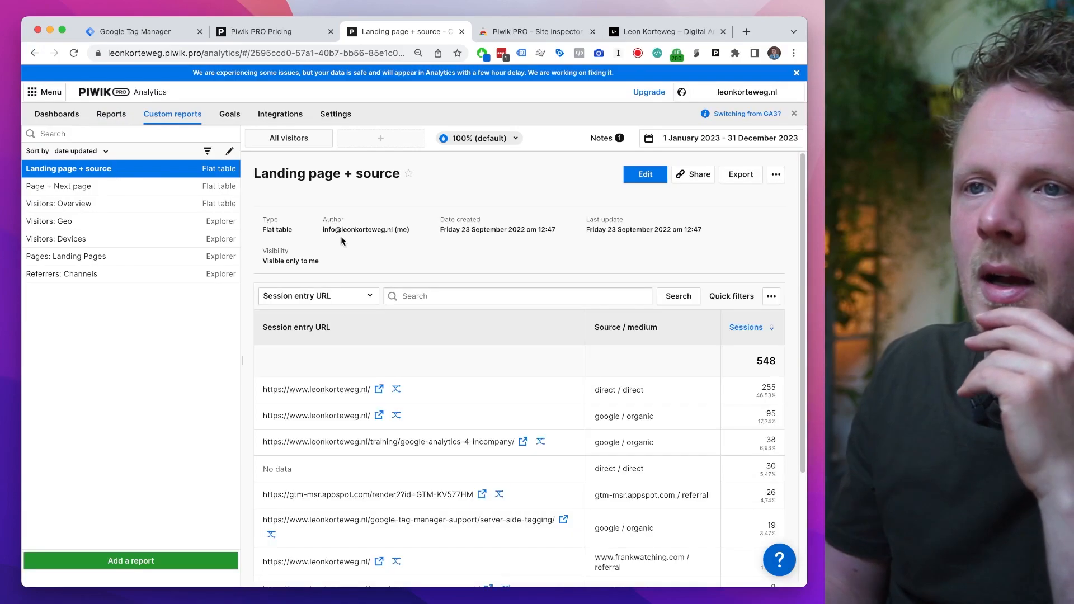
drag(472, 230, 521, 230)
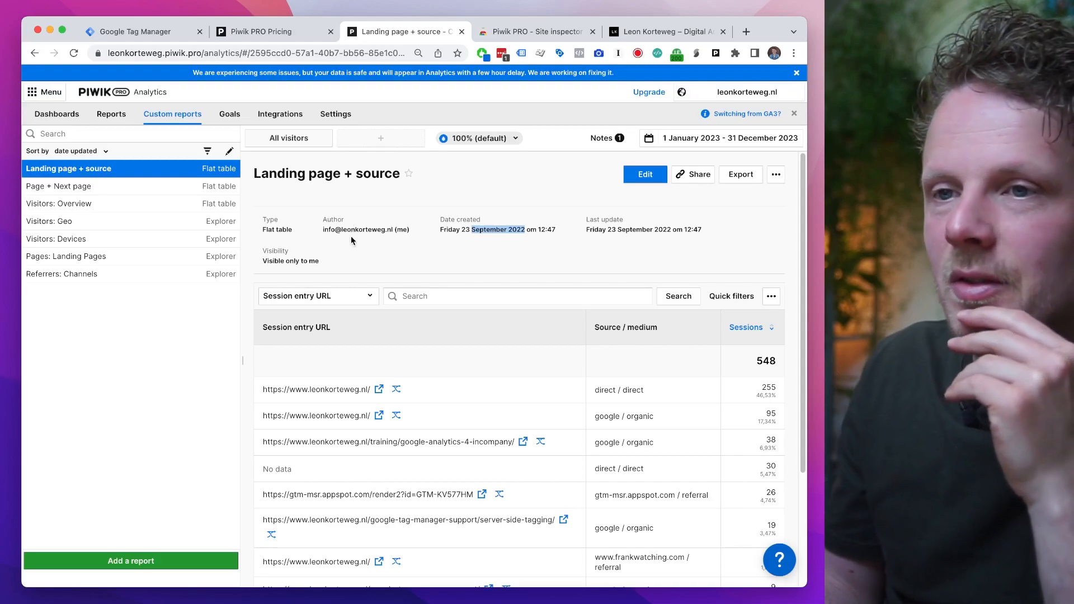
click(367, 227)
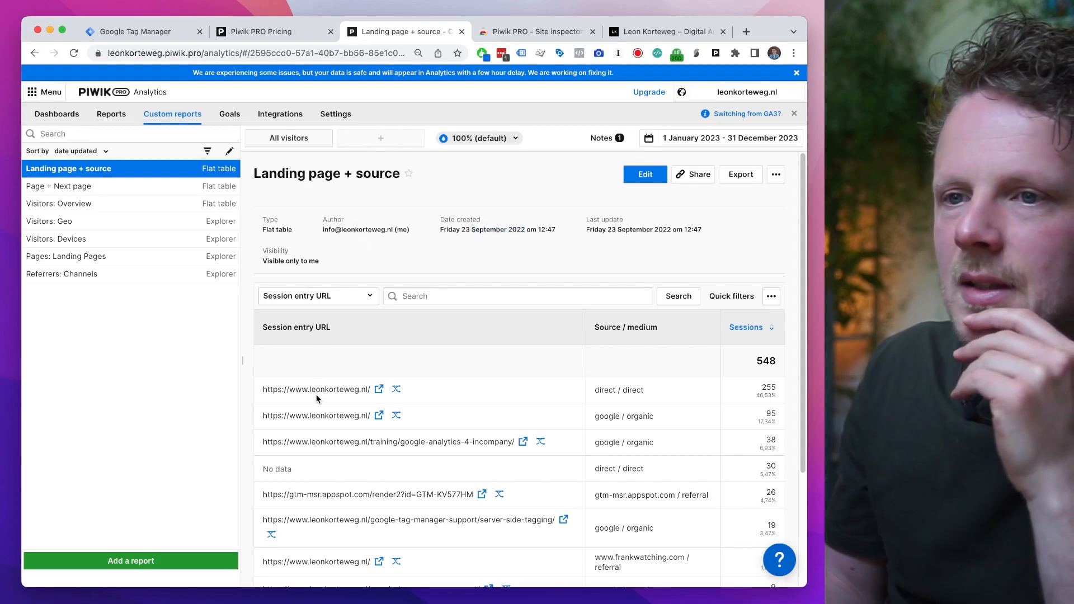
- Open the goals, review the Training aanvraag goal's overview metrics and chart, and return to the Contact goal
click(230, 114)
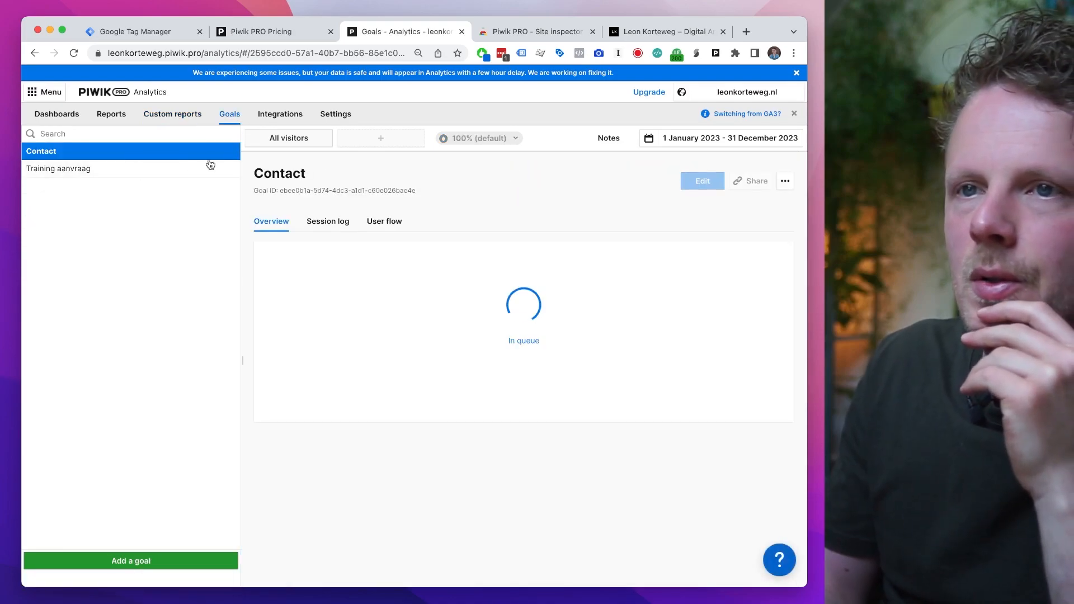
click(125, 168)
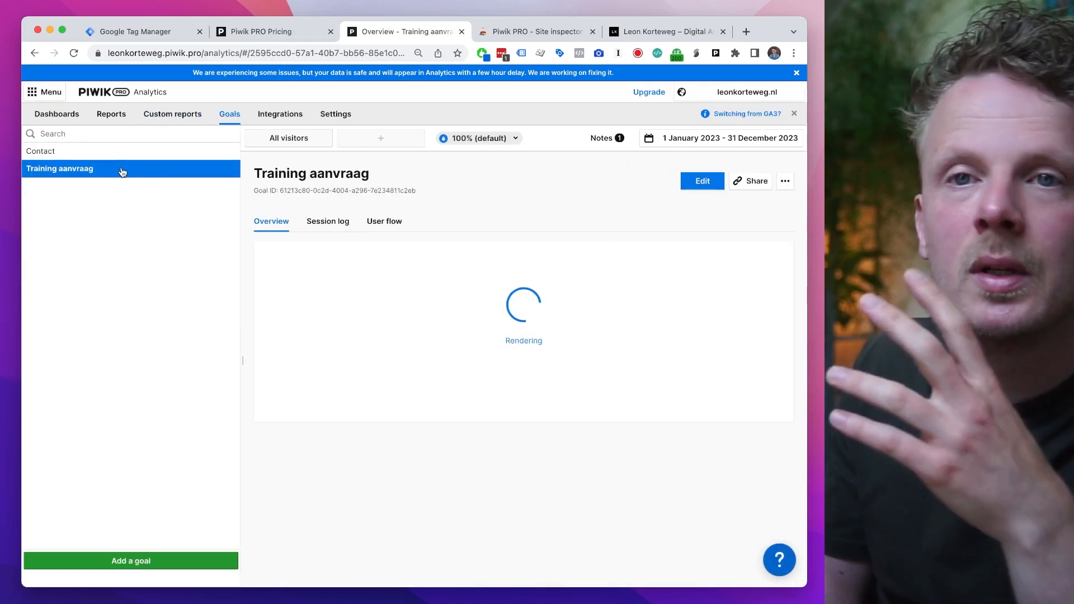
scroll(414, 209, down, 1)
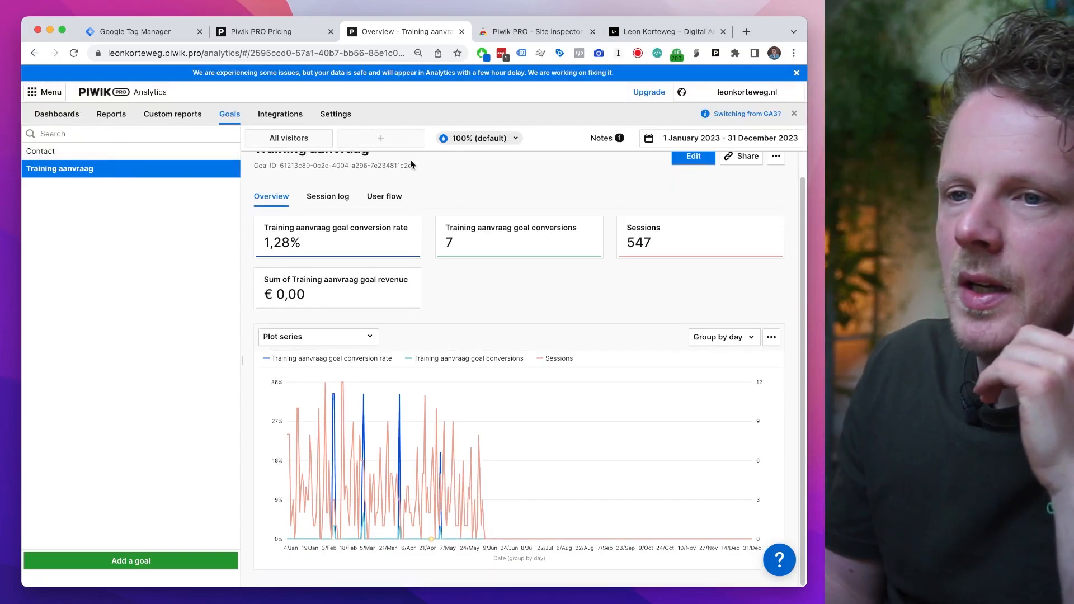
scroll(405, 183, up, 1)
click(143, 159)
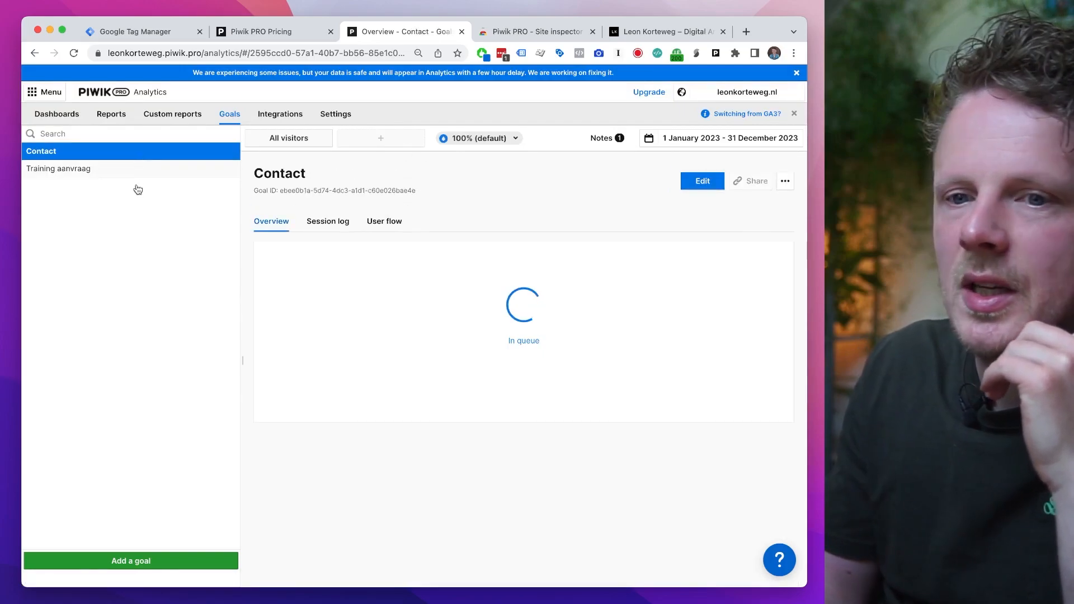
- Start a new goal and examine its automatic tracking event types, trying Send custom event and returning to Visit page with URL
click(151, 560)
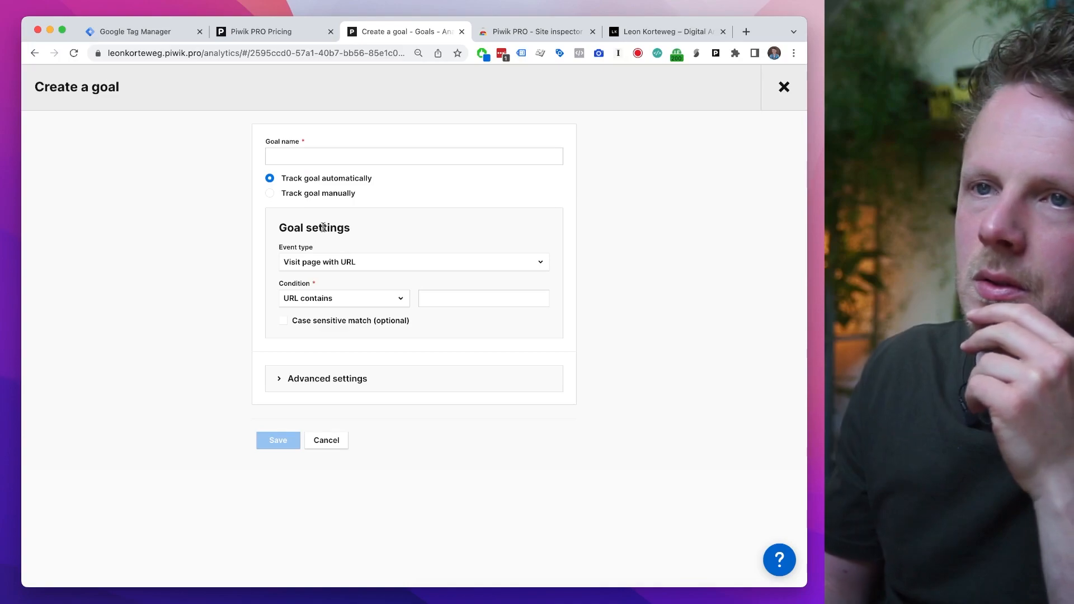
click(347, 263)
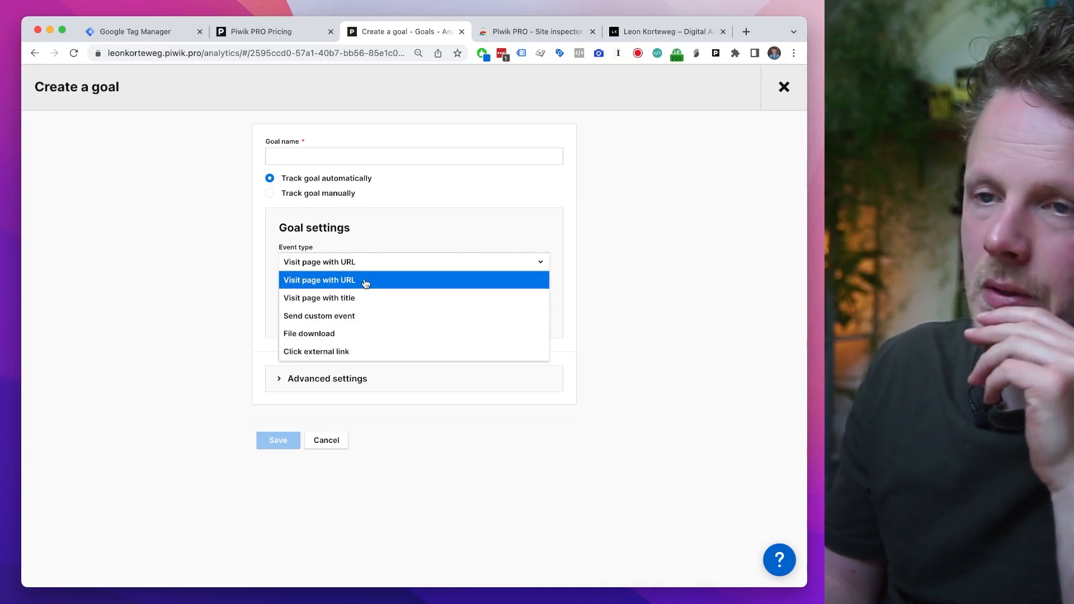
click(364, 316)
click(362, 268)
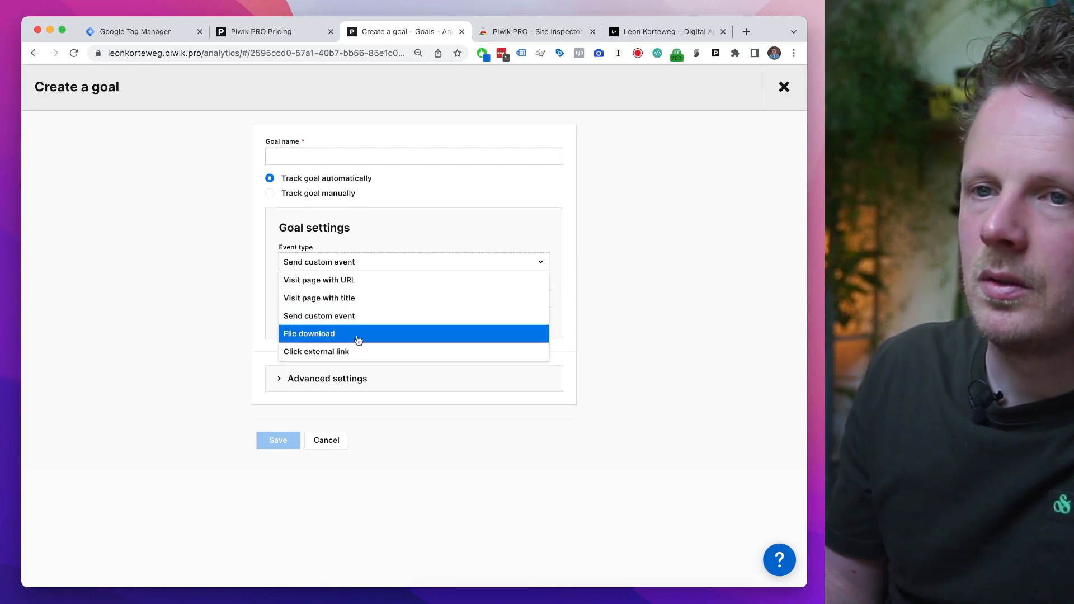
click(372, 281)
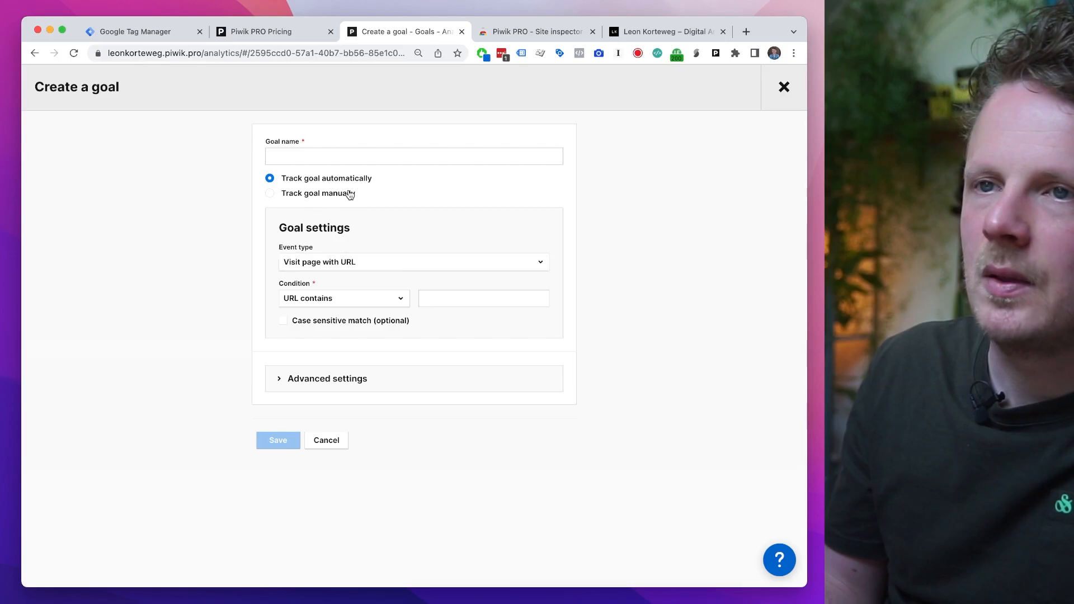
- Look at the manual tracking option and the advanced settings of the new goal, and leave the form without saving
click(351, 194)
click(358, 239)
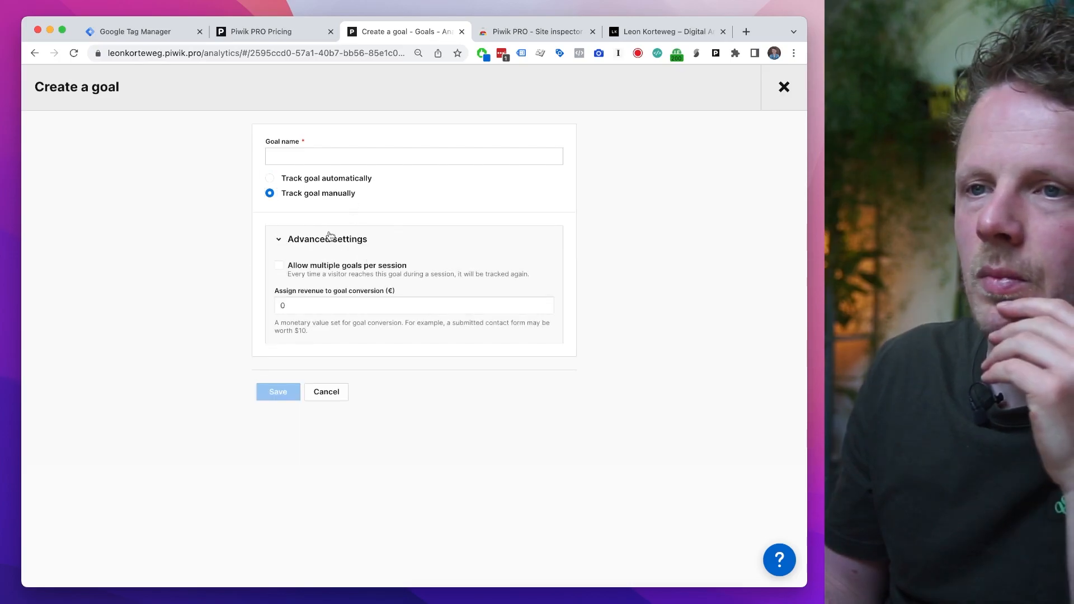
click(337, 183)
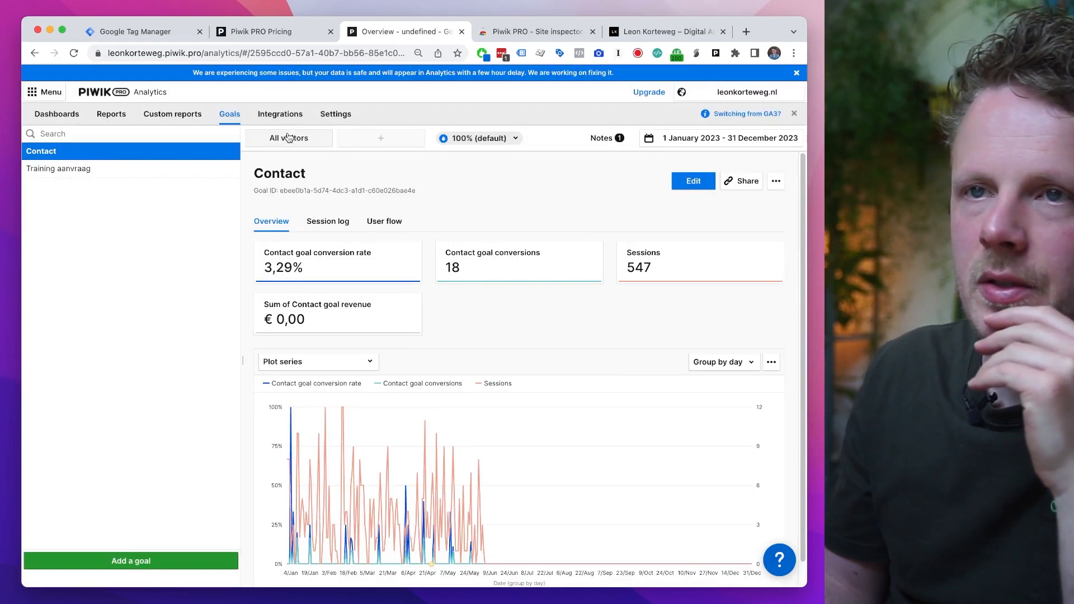
- Return to the reports, search for "event", and open the Custom events report to review its event categories table
click(111, 113)
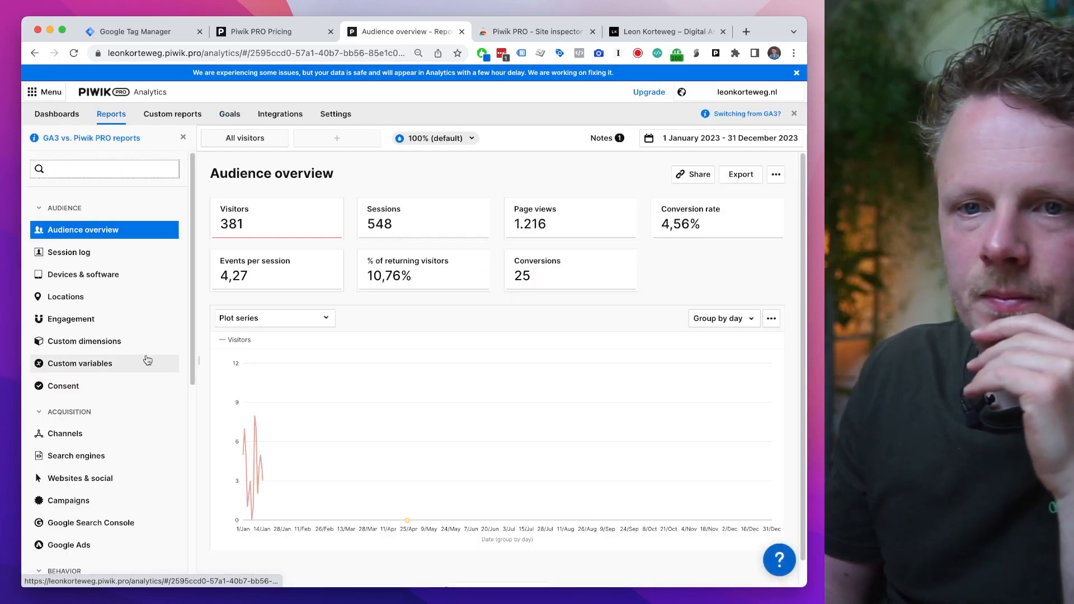
scroll(145, 360, down, 3)
scroll(148, 297, up, 3)
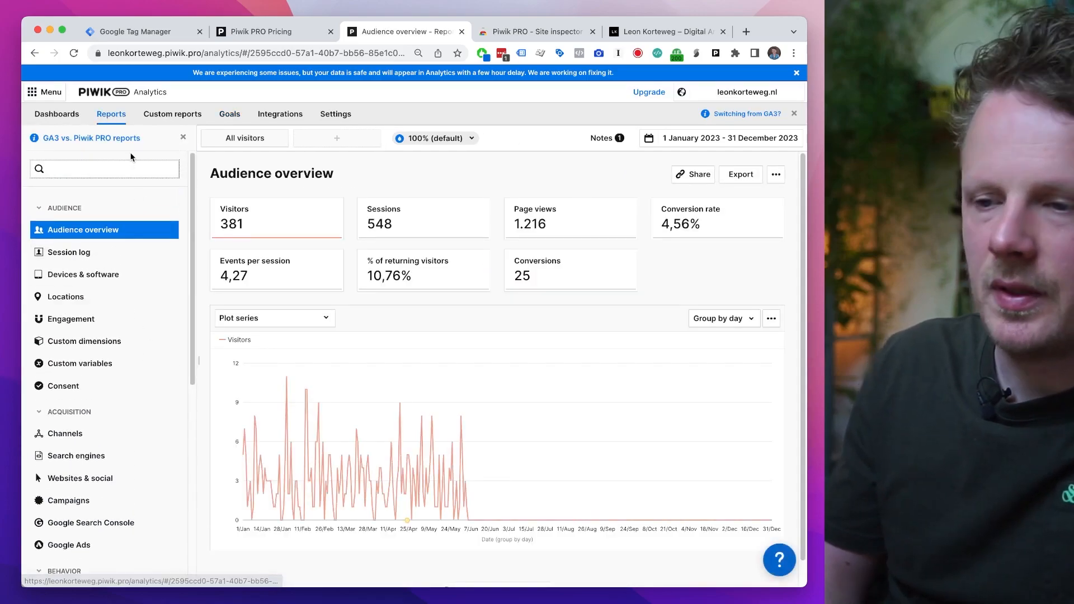
click(132, 169)
text(evnt)
text(event)
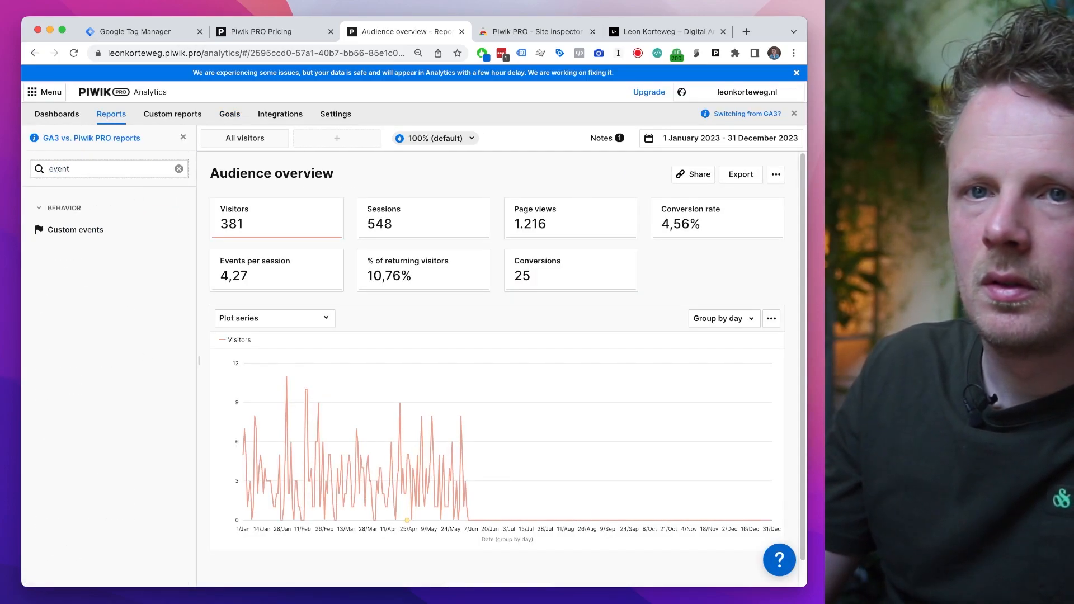
click(126, 234)
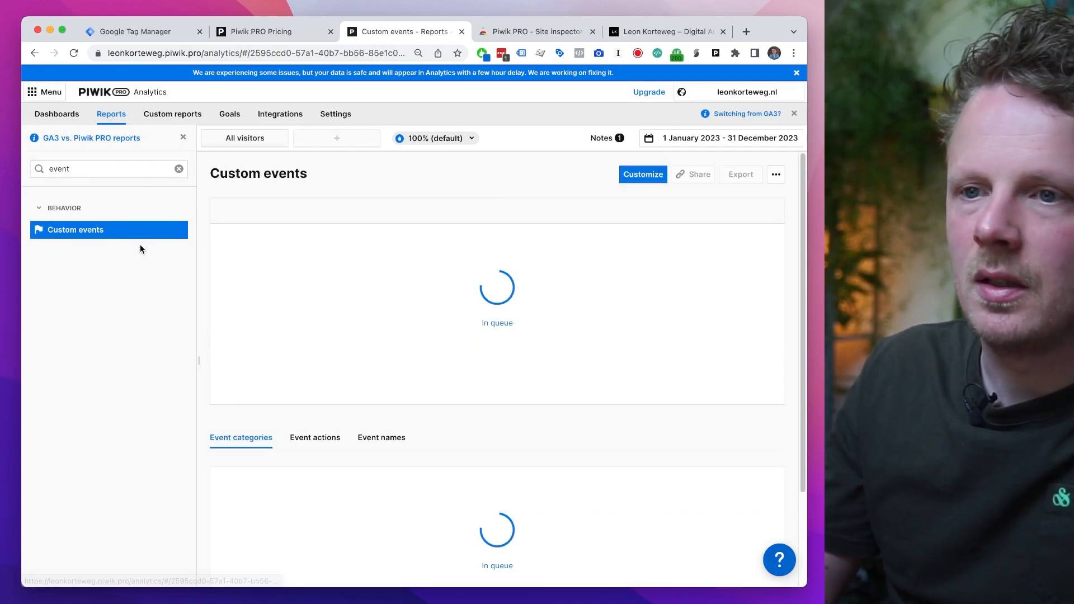
scroll(285, 299, down, 5)
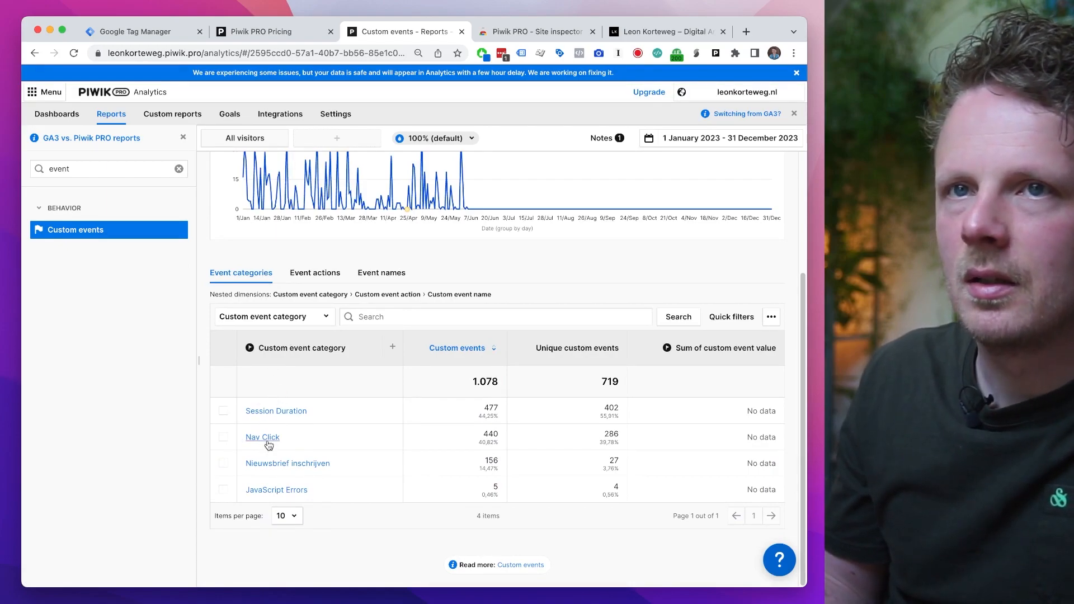
- Switch to Google Tag Manager and search the tags page for "nav"
key(super+1)
scroll(285, 442, down, 2)
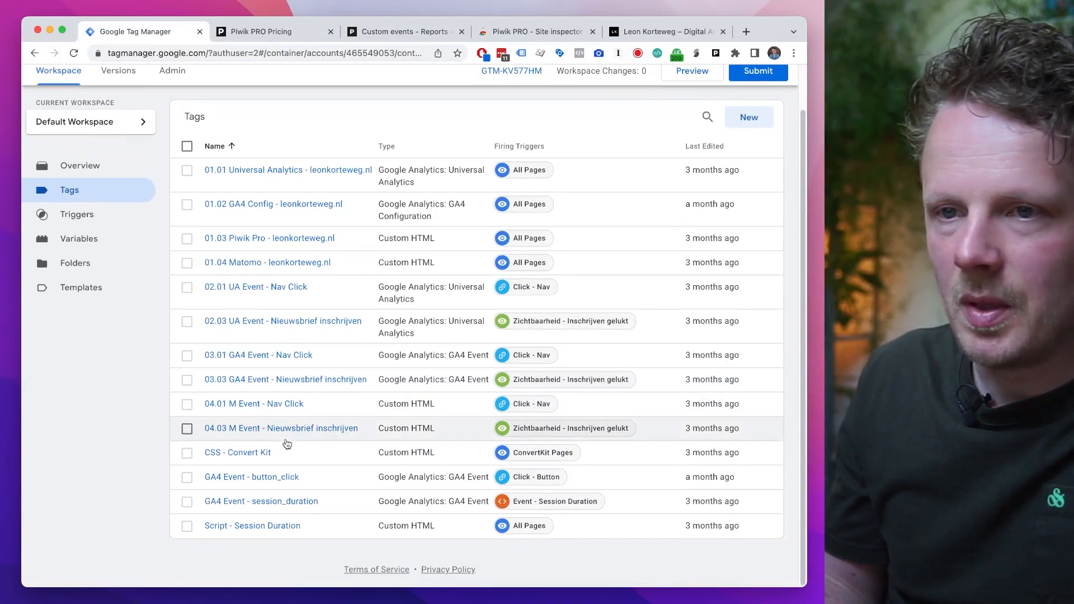
key(super+f)
text(nav)
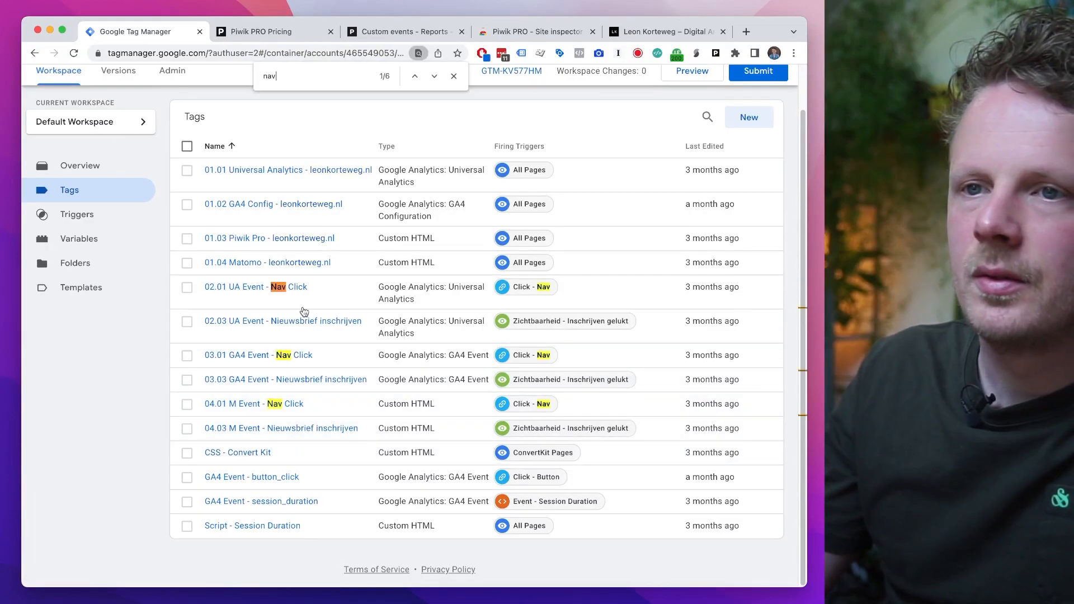
- Open the 04.01 M Event - Nav Click tag, examine its custom HTML trackEvent code, and close it
click(254, 403)
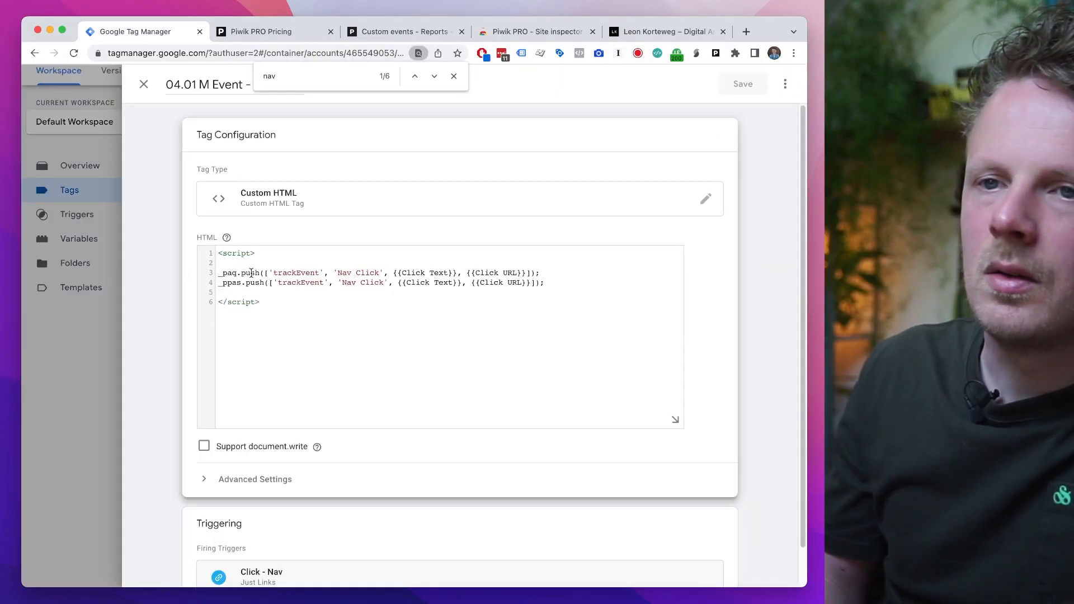
key(Escape)
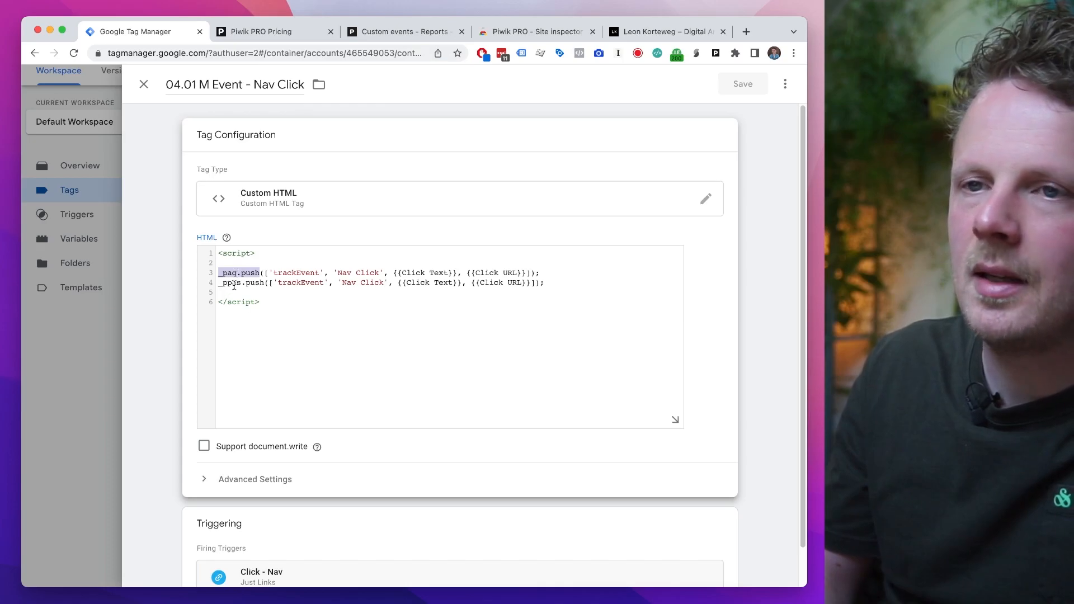
click(144, 84)
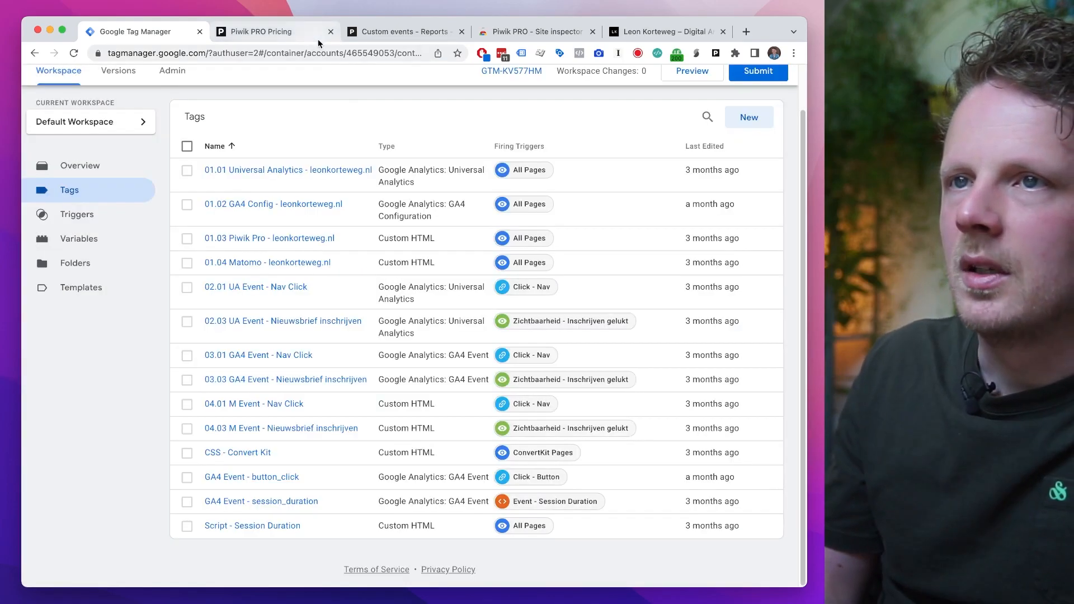
- In Piwik PRO's custom events report, drill into the Nav Click category down to the Blog action, and clear the report search
click(379, 34)
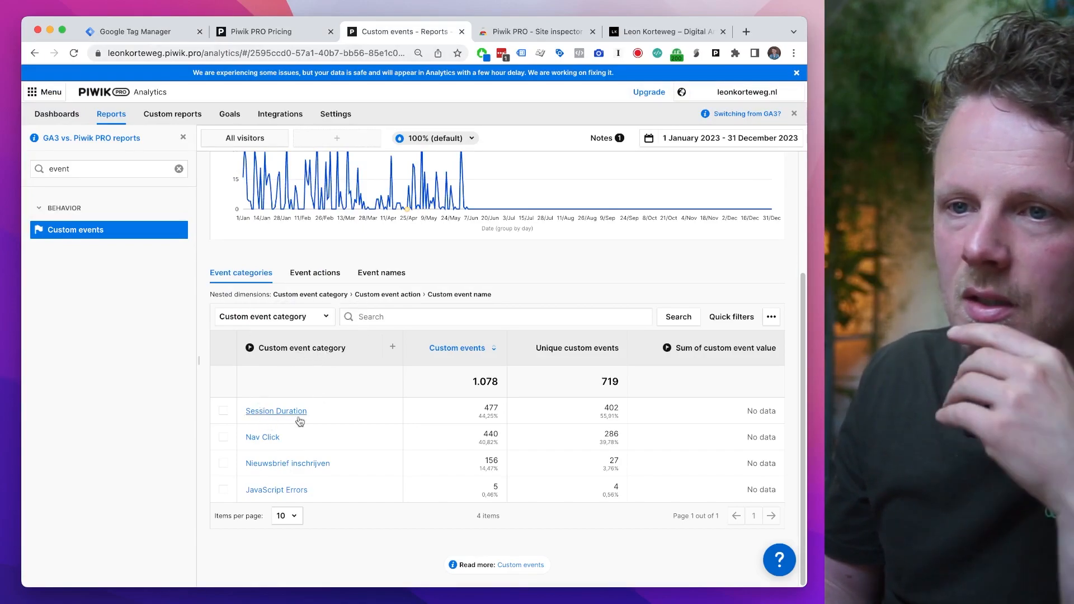
click(266, 438)
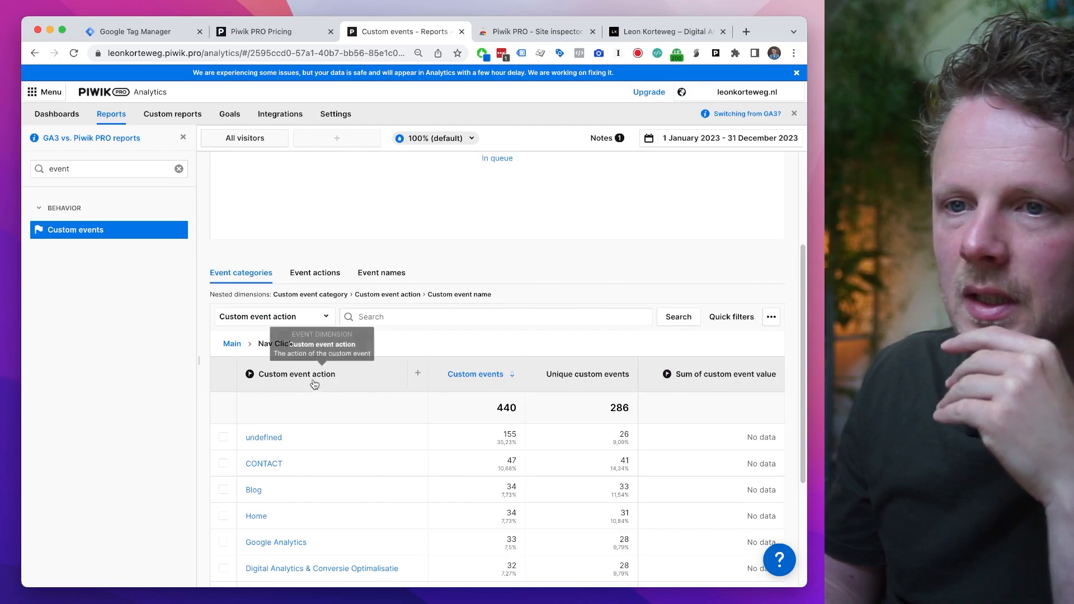
scroll(311, 407, down, 2)
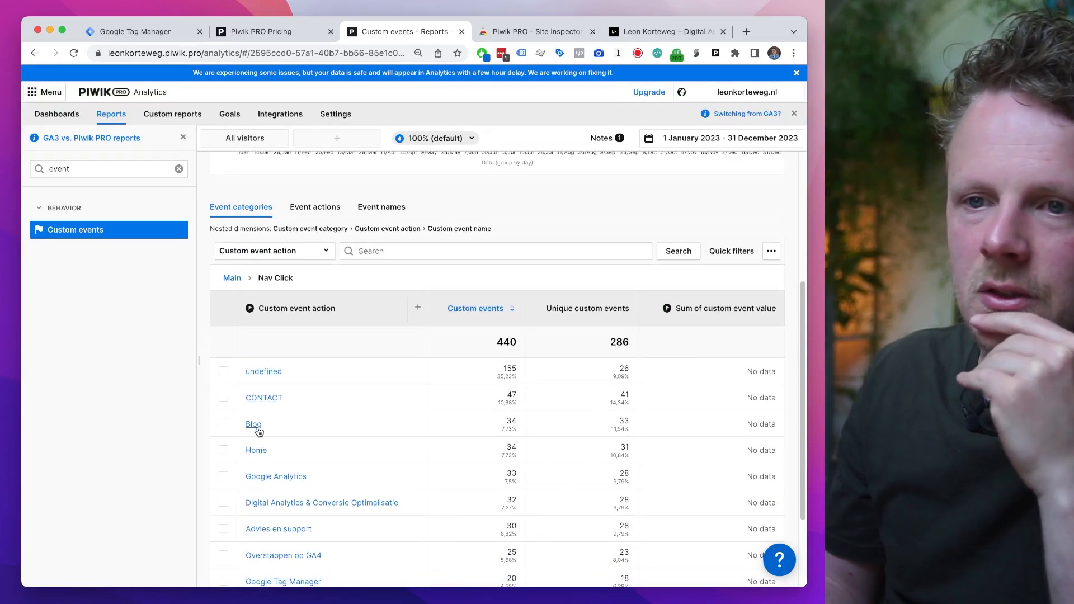
click(257, 426)
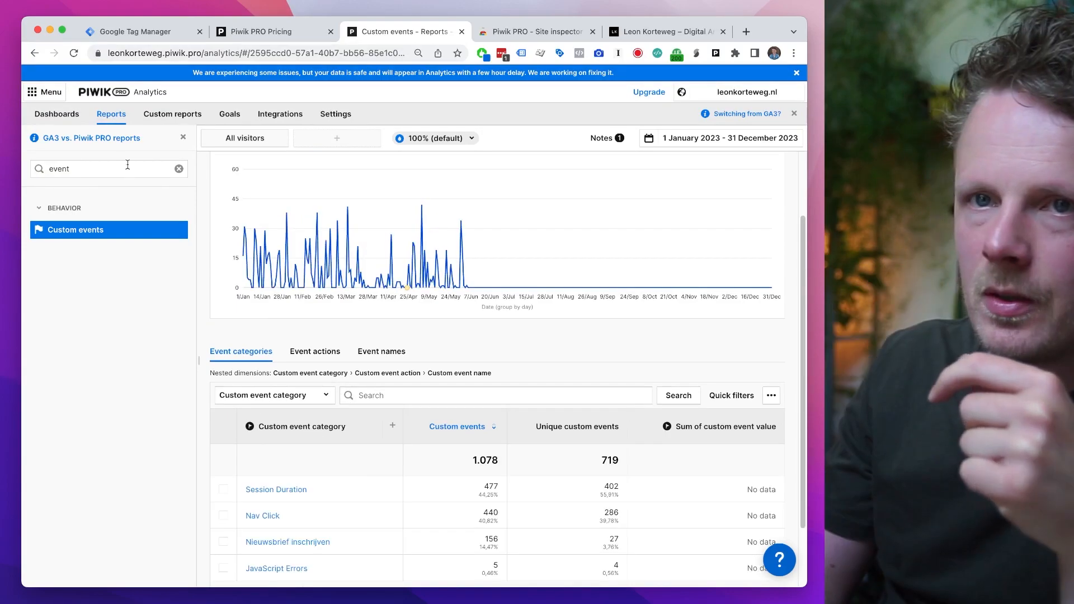
click(179, 169)
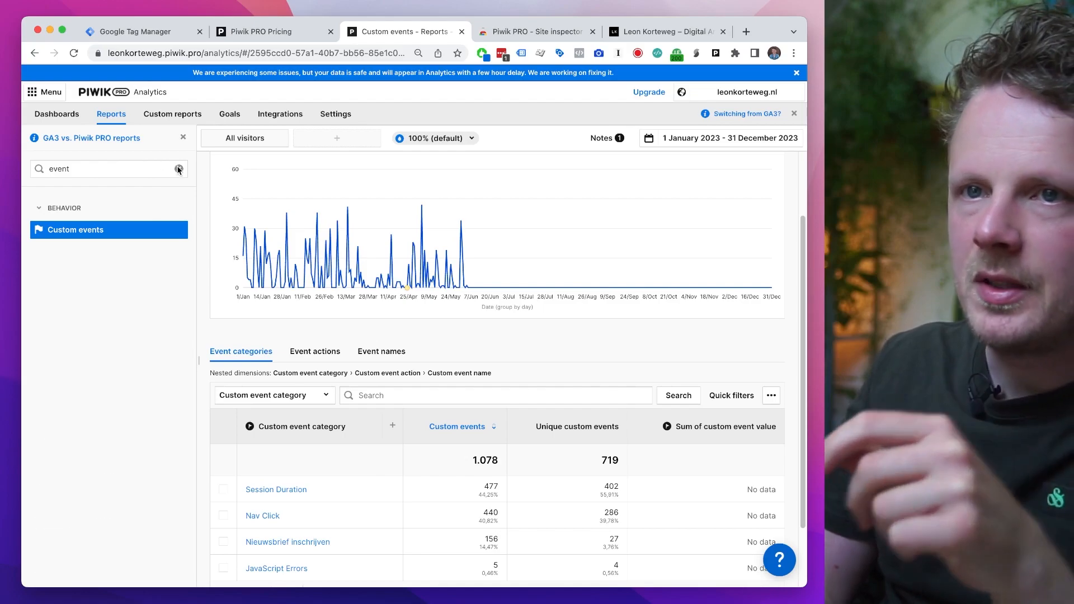
- Examine the shopping stages and their tracking methods in Piwik PRO's Set up ecommerce tracking article
click(280, 113)
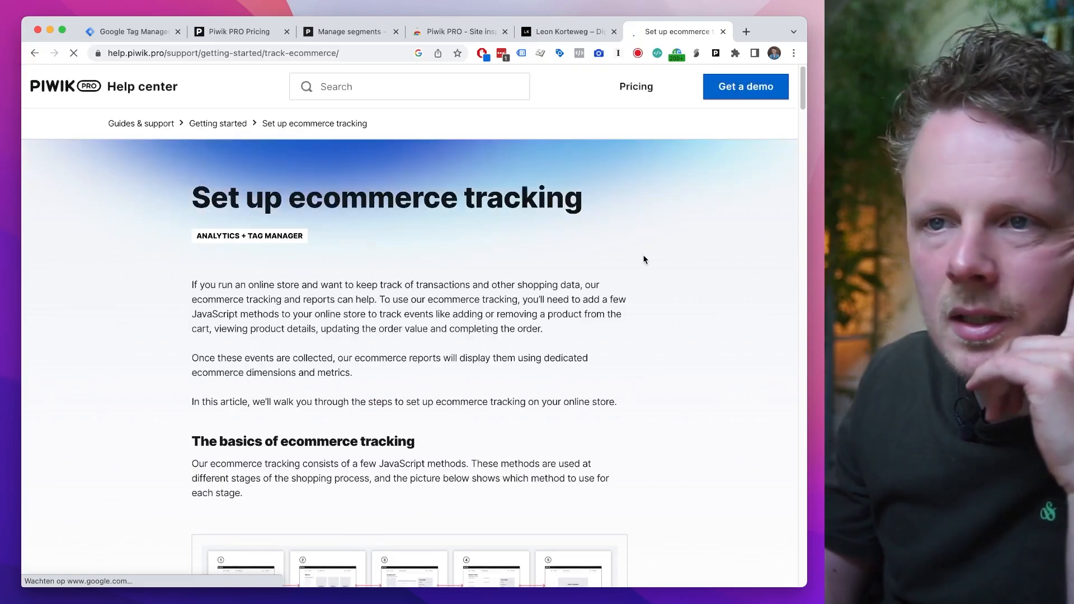
scroll(644, 259, down, 10)
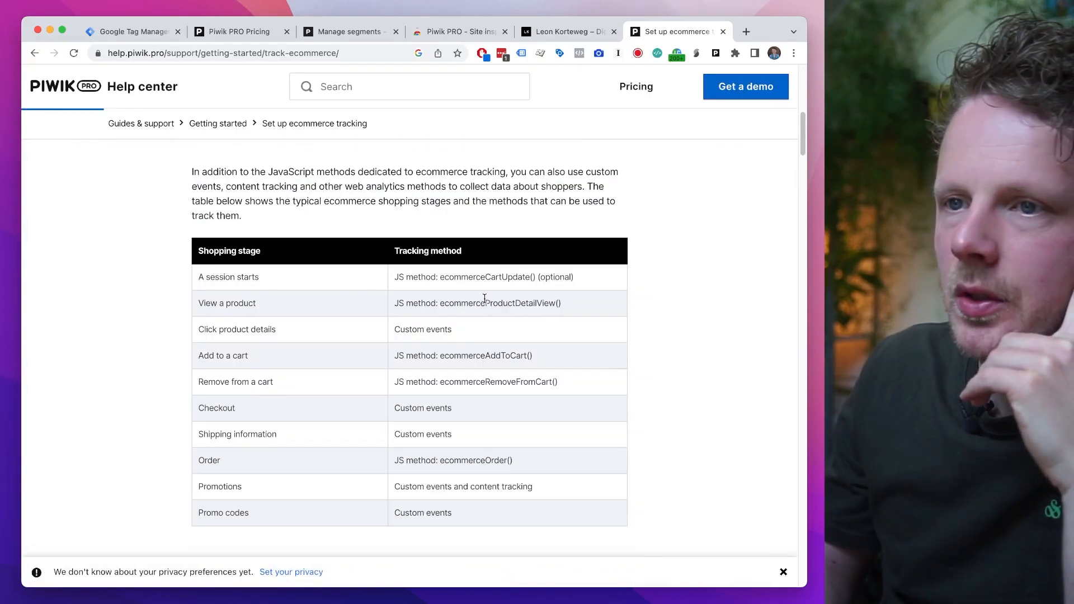
double_click(500, 302)
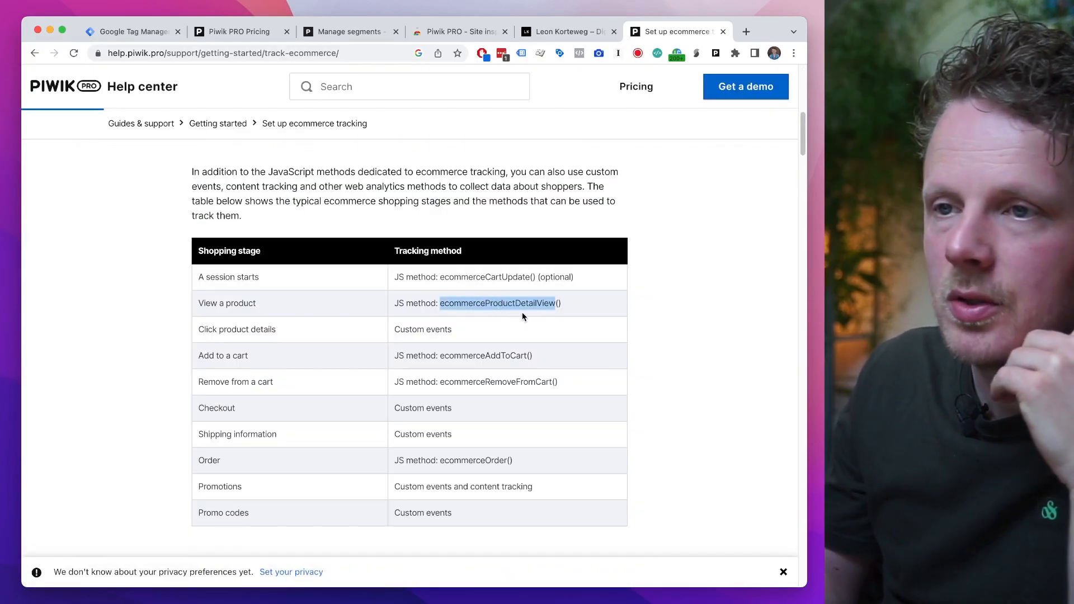
scroll(518, 313, down, 5)
- Switch to Google Tag Manager and start a new tag of the Piwik PRO Analytics gallery type
click(153, 32)
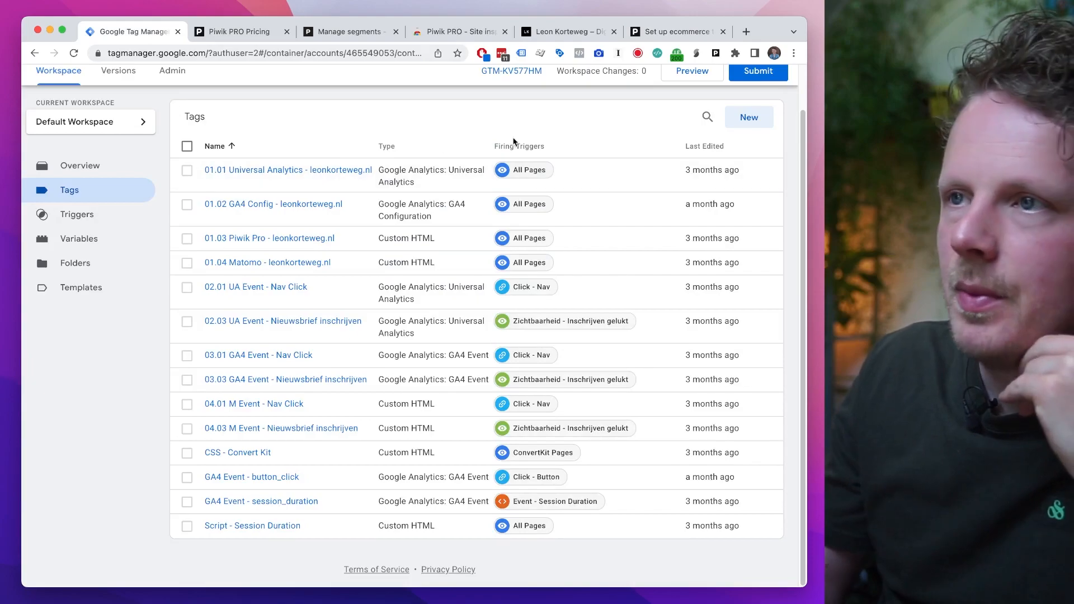
click(749, 117)
click(666, 160)
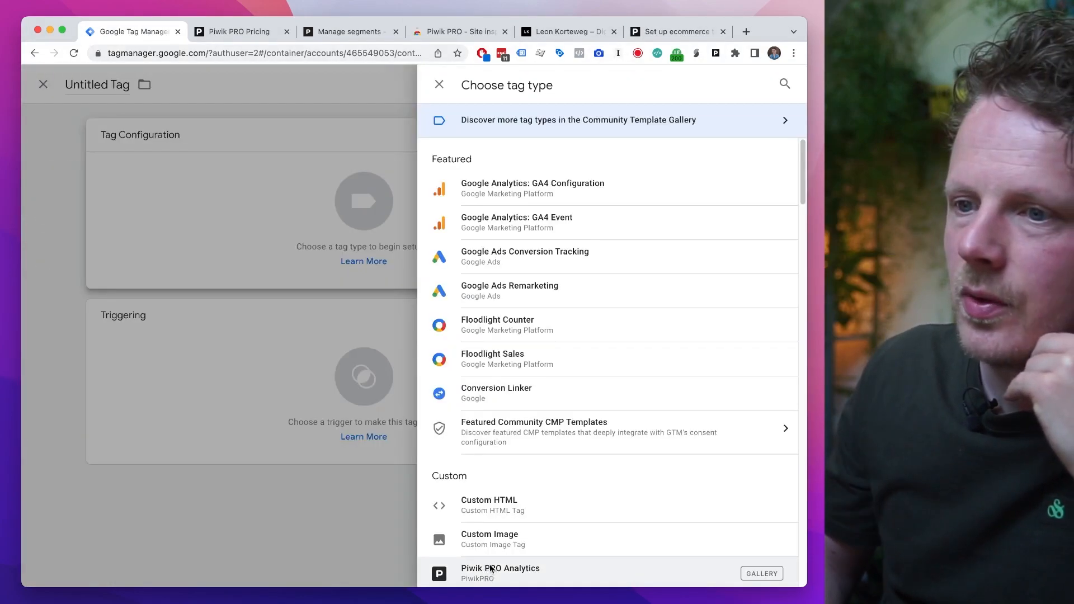
click(490, 571)
- Examine the new Piwik PRO tag's data collection, privacy, other and advanced options, and discard the unsaved tag
scroll(460, 451, down, 6)
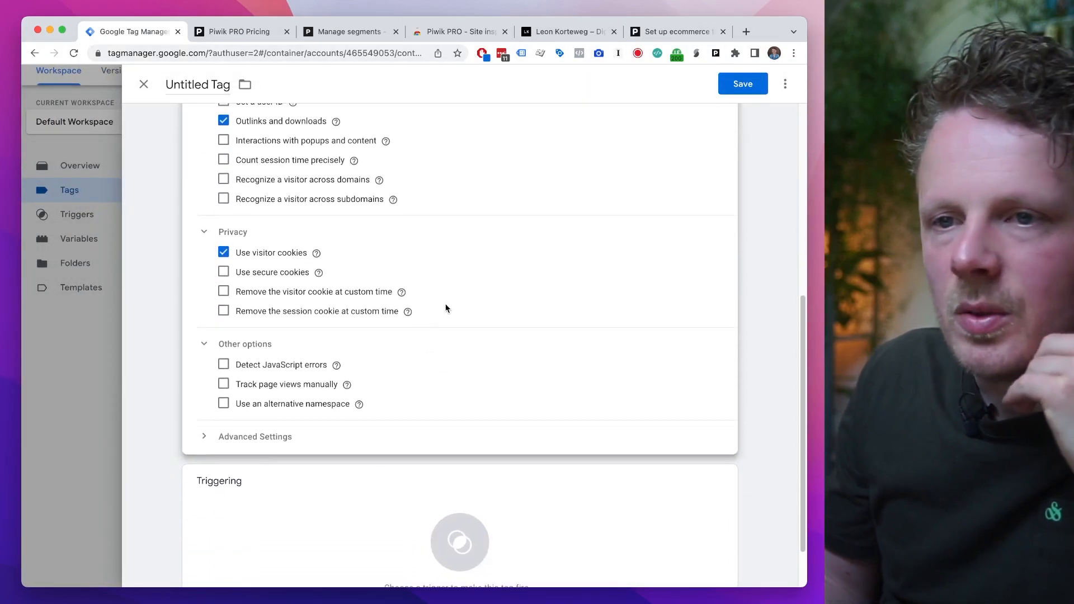
click(359, 441)
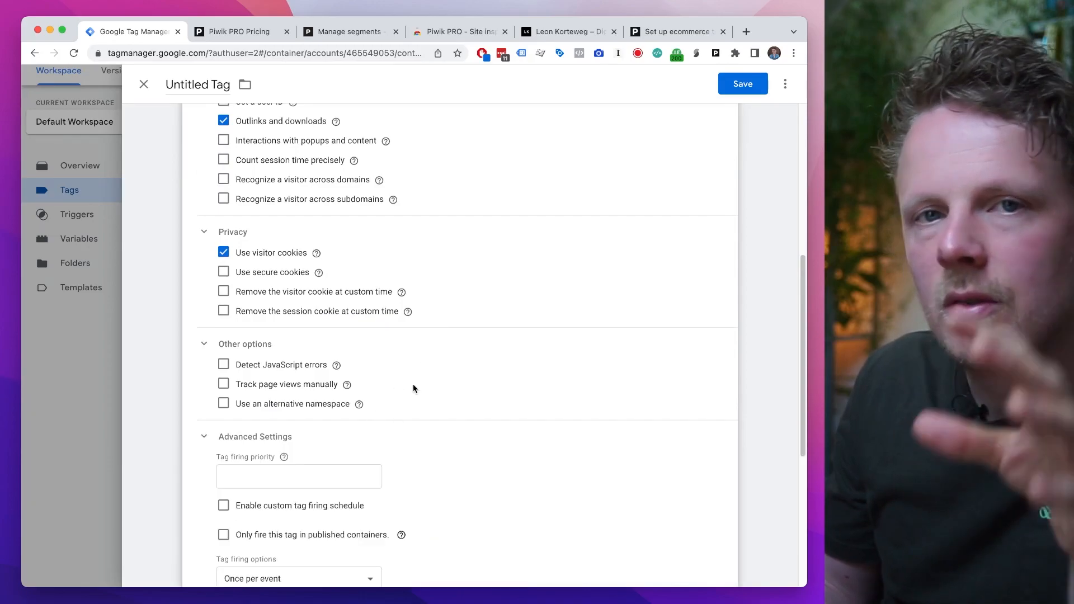
click(378, 440)
scroll(476, 370, up, 3)
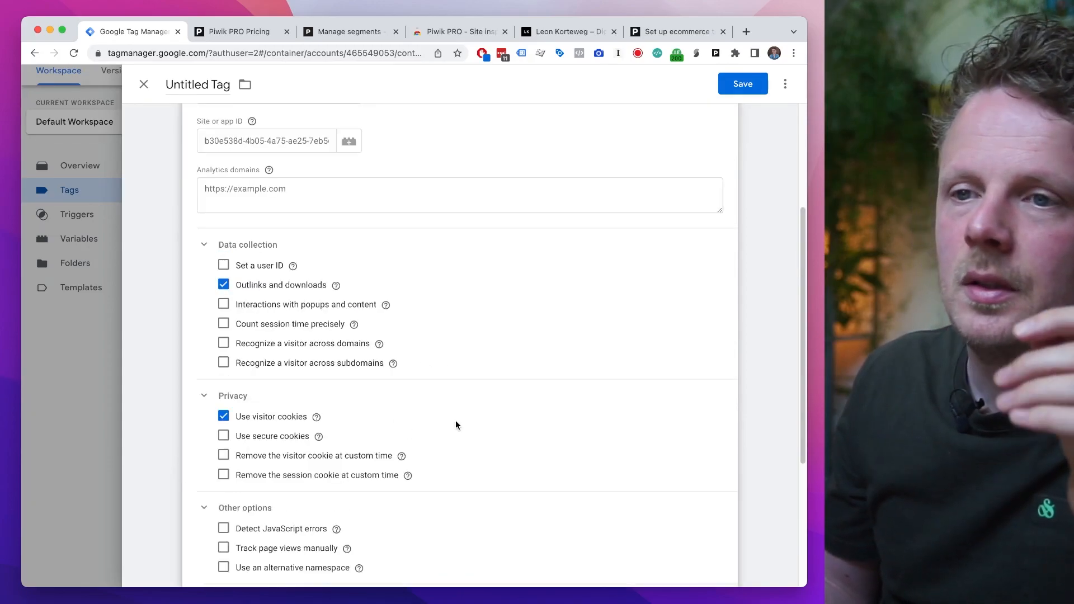
scroll(485, 257, up, 1)
scroll(494, 250, down, 3)
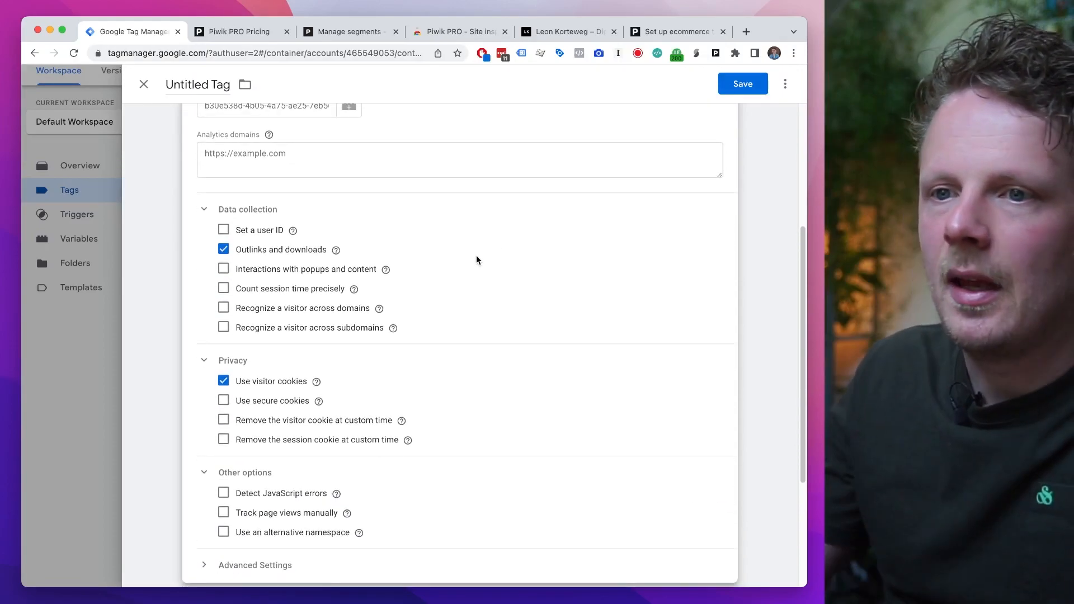
key(super+f)
click(263, 440)
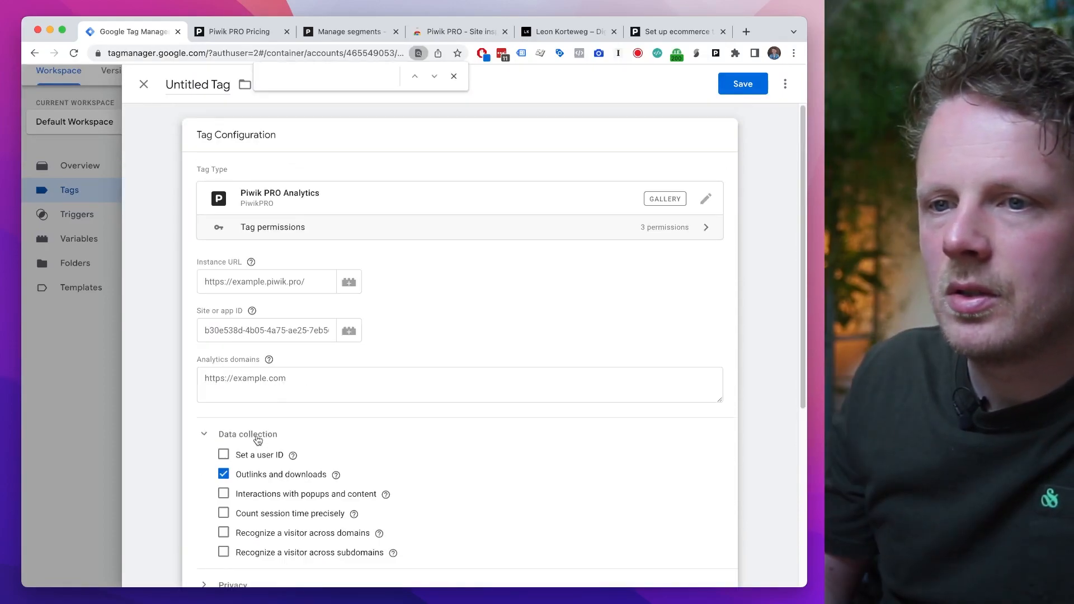
click(258, 440)
click(144, 85)
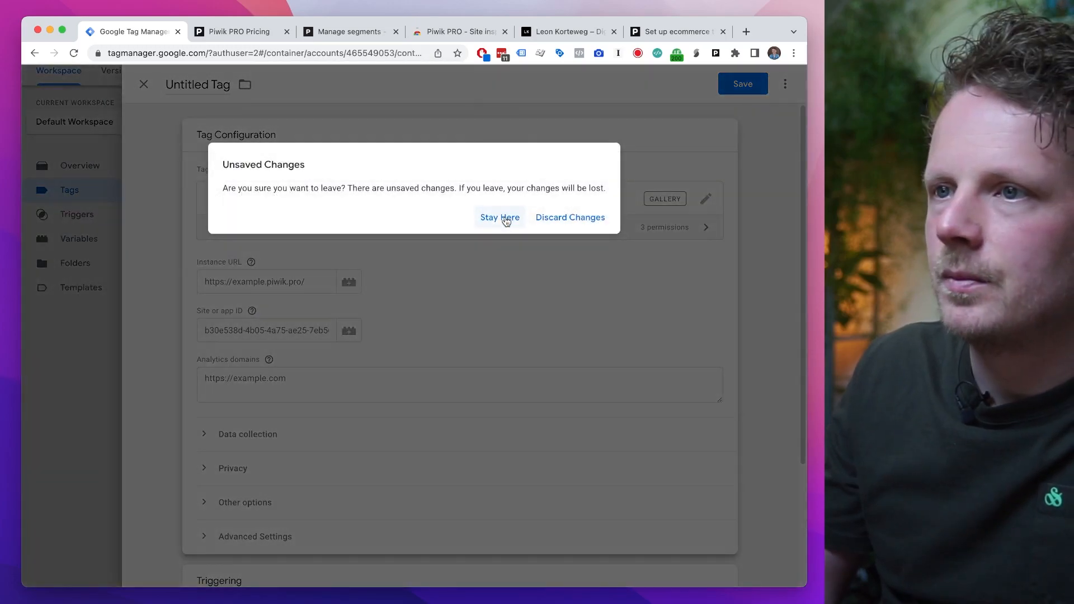
click(548, 219)
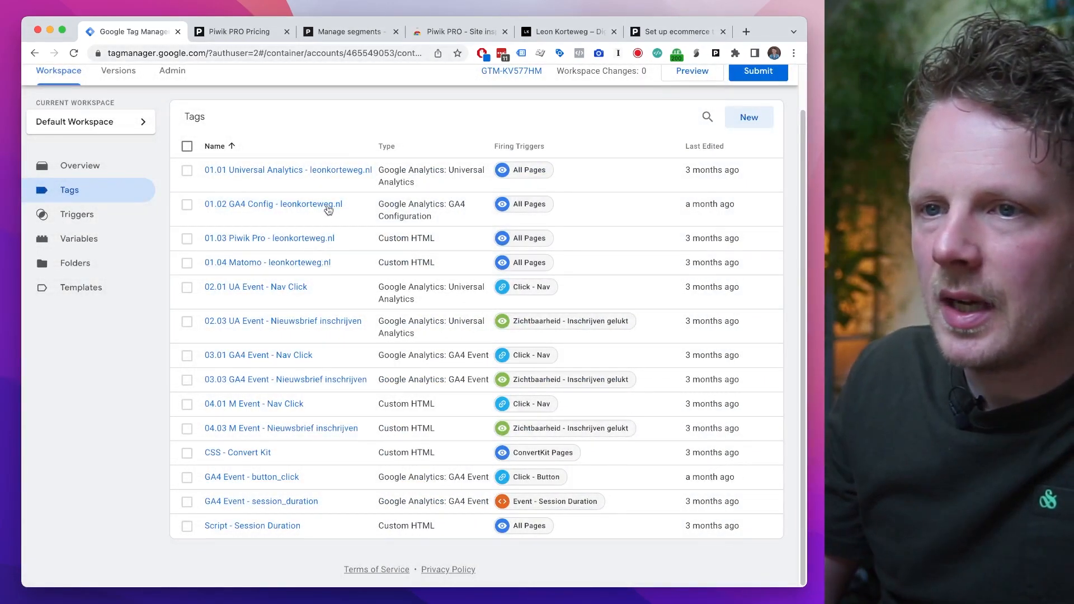
- Open the 03.01 GA4 Event - Nav Click tag, examine its configuration tag, event name and parameters, and close it
click(283, 404)
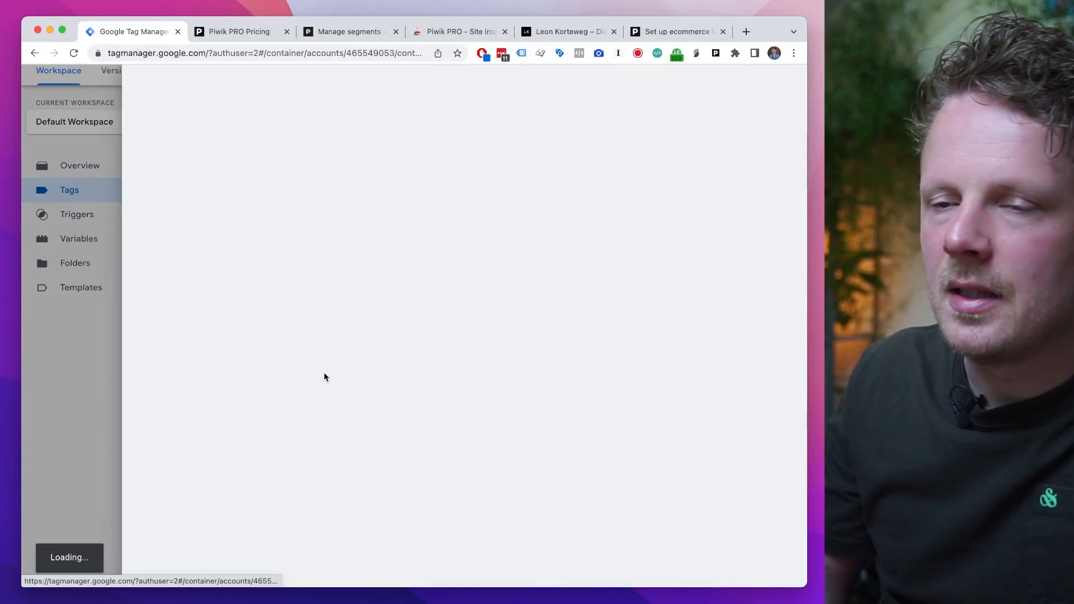
click(341, 315)
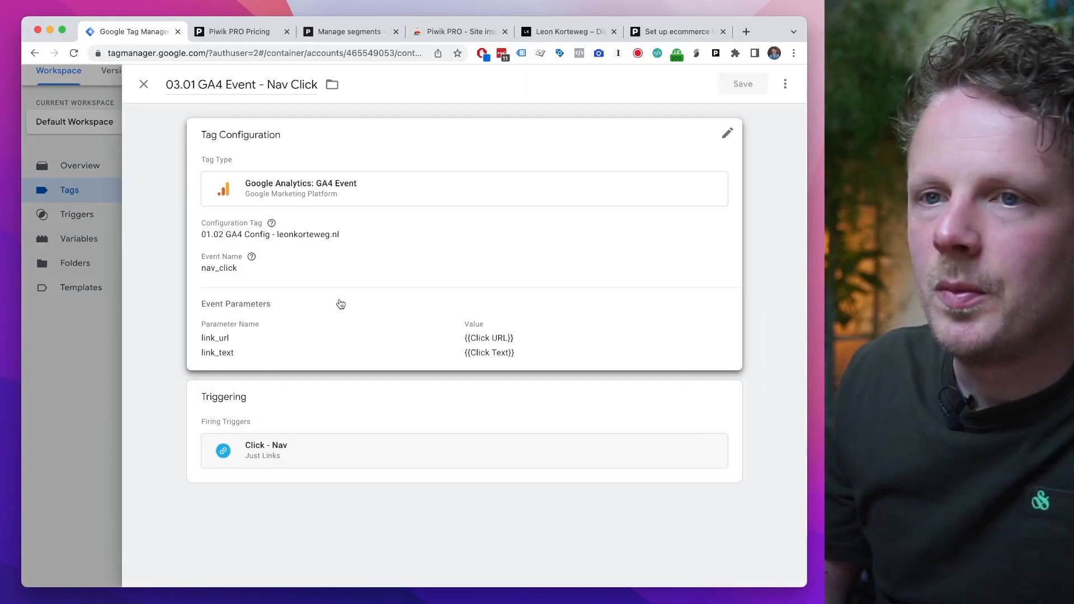
click(342, 271)
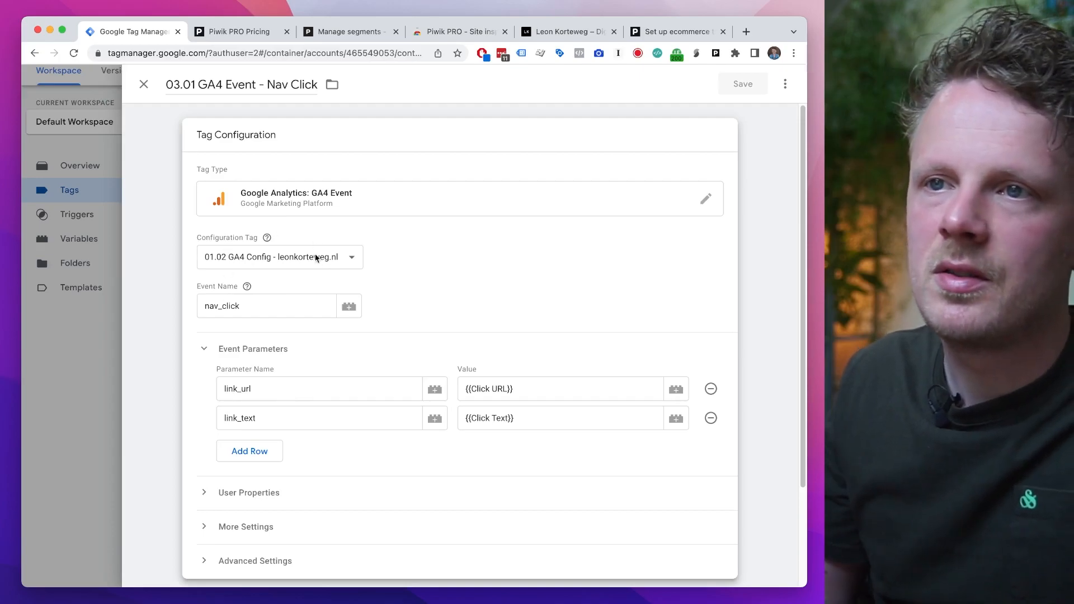
click(101, 362)
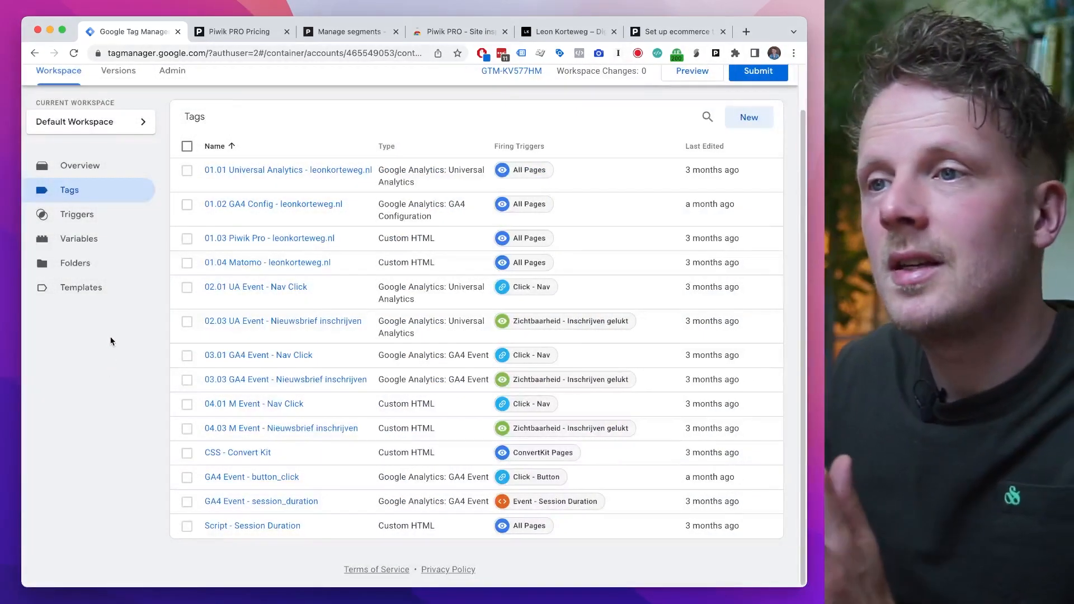
key(ctrl+Tab)
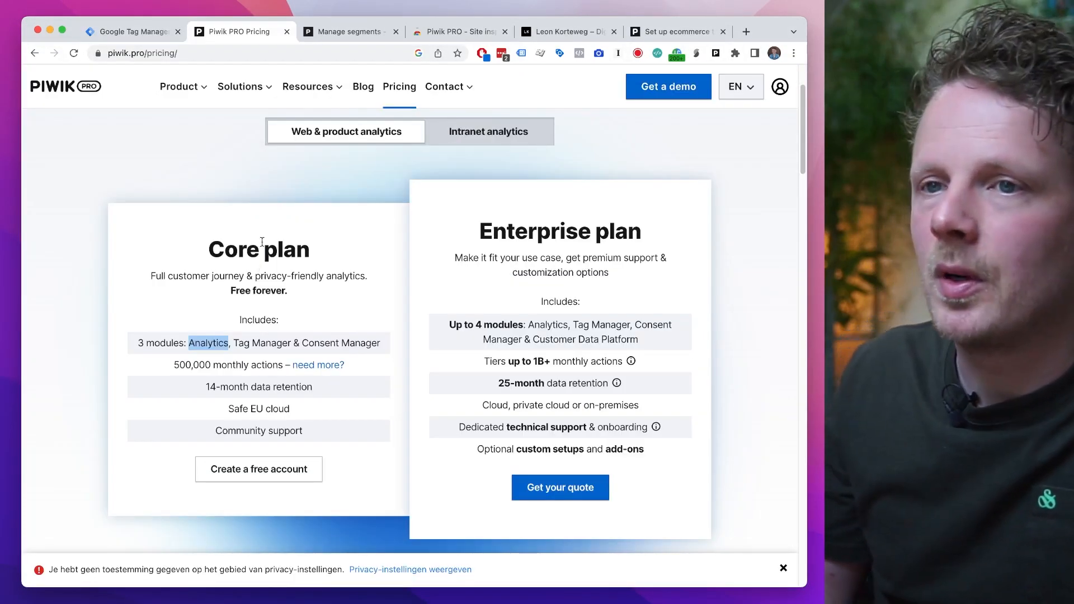
key(ctrl+Tab)
key(ctrl+Tab)
key(ctrl+Tab)
key(ctrl+Tab)
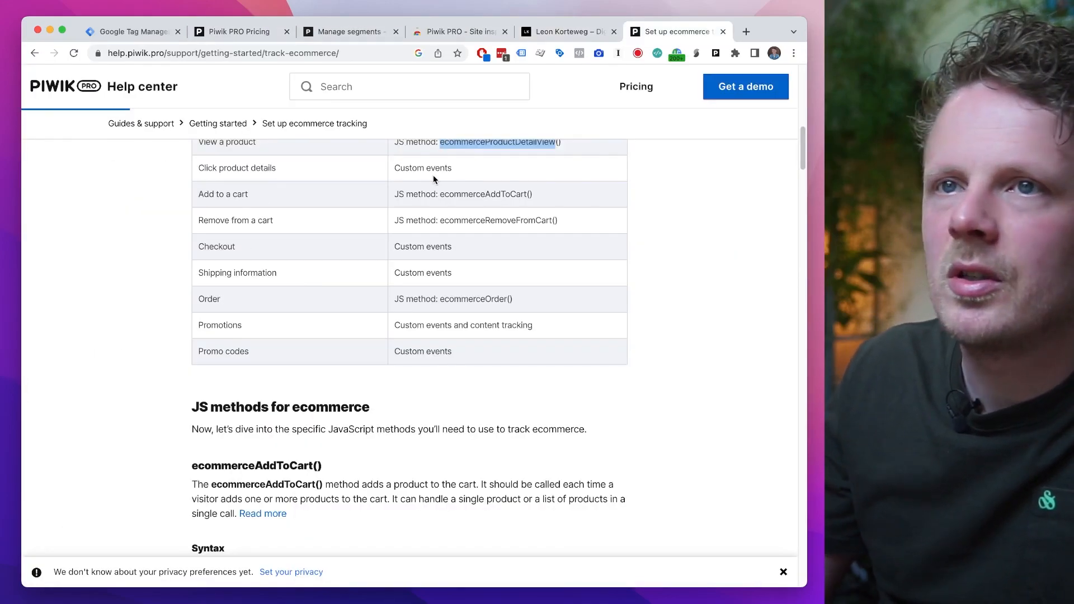
click(225, 35)
click(372, 39)
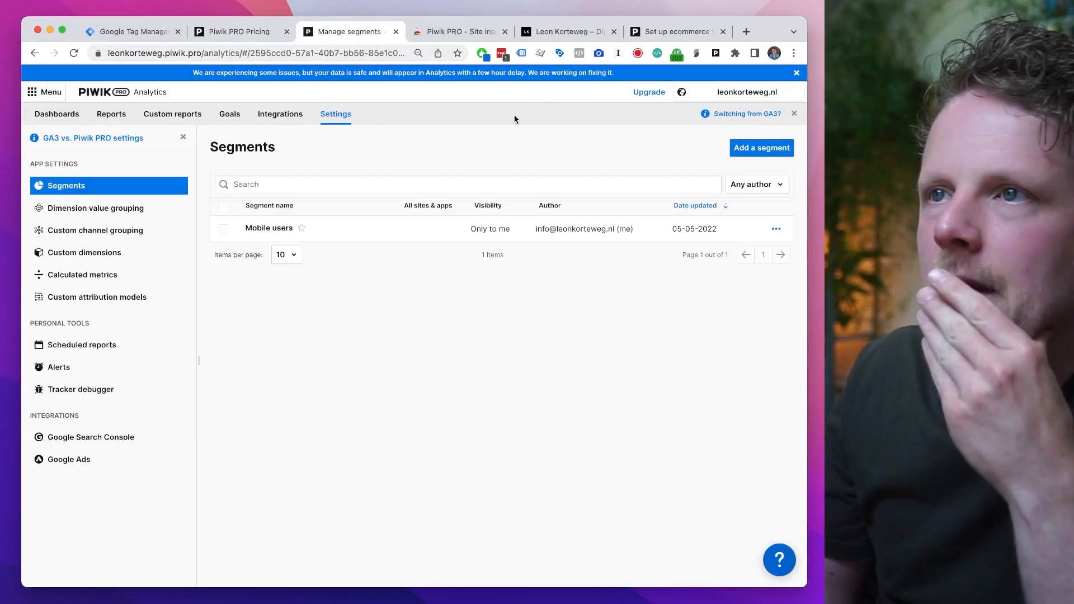
- Return to the Set up ecommerce tracking article and review its shopping stages table, highlighting the View a product stage
click(671, 33)
scroll(470, 229, up, 4)
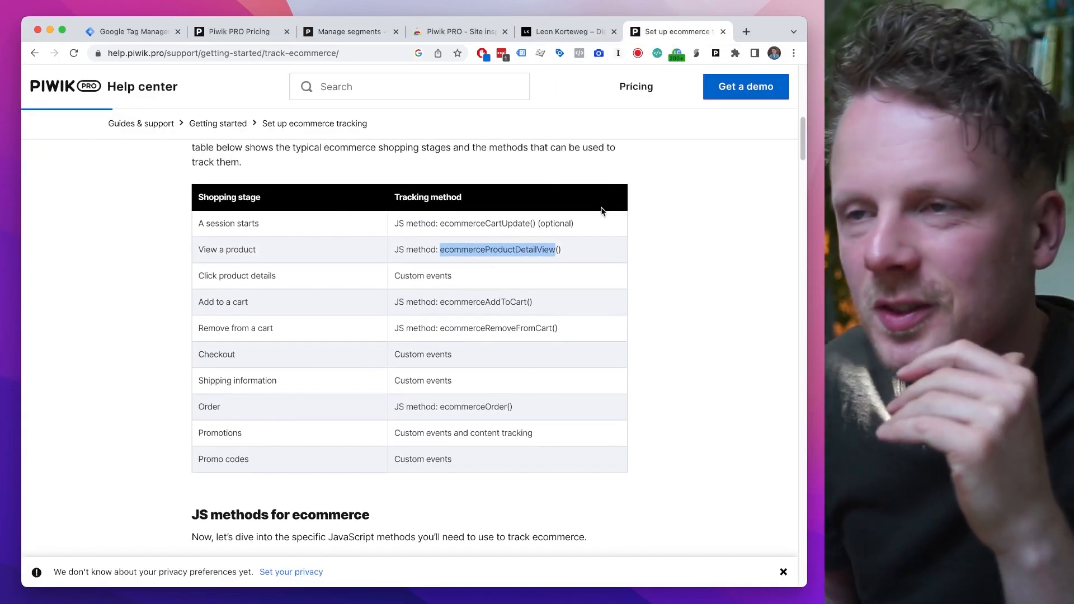
scroll(396, 228, down, 1)
drag(211, 225, 238, 228)
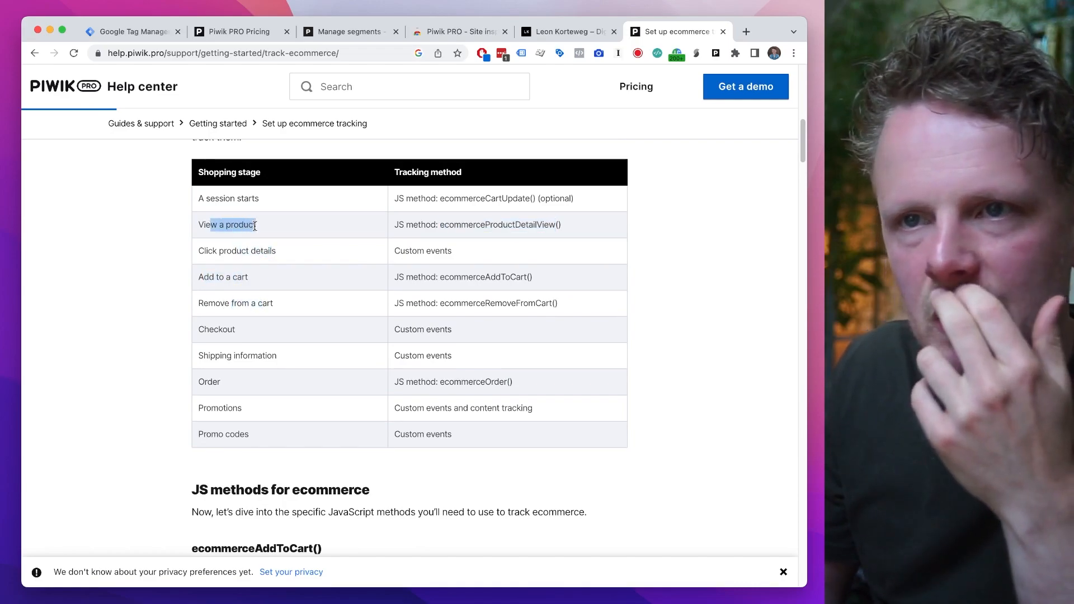
- Examine the ecommerceAddToCart() syntax example, highlighting the whole code block and its category and name values
scroll(271, 196, down, 13)
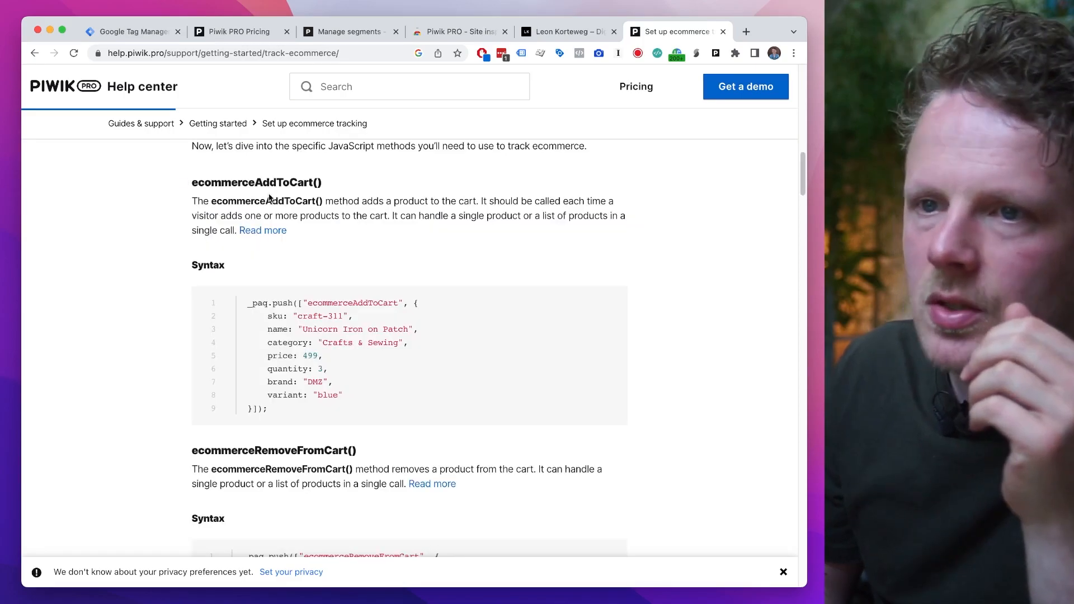
scroll(296, 275, down, 4)
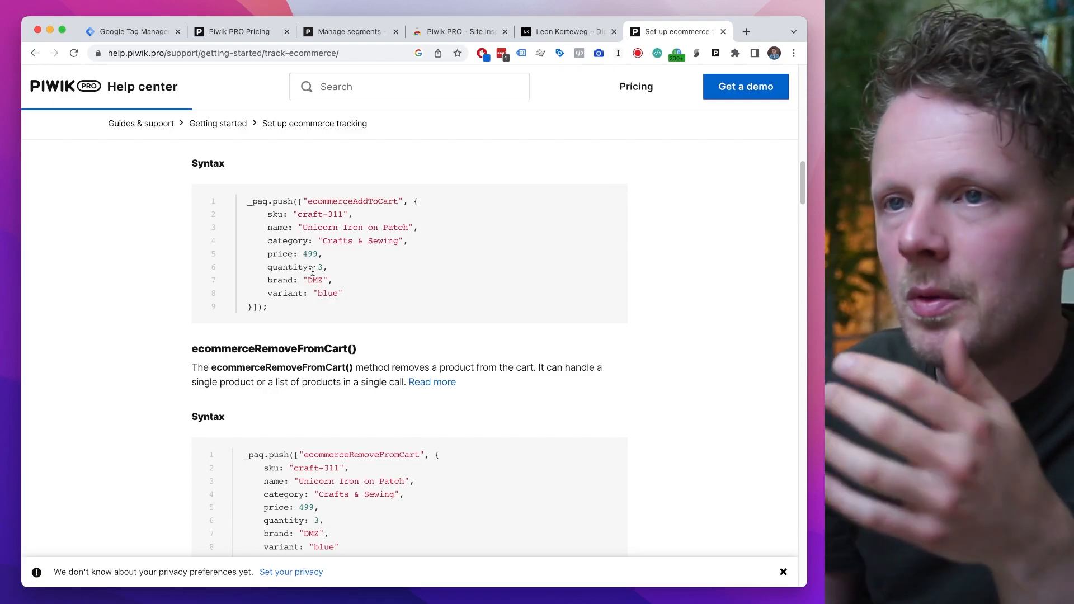
drag(250, 200, 311, 311)
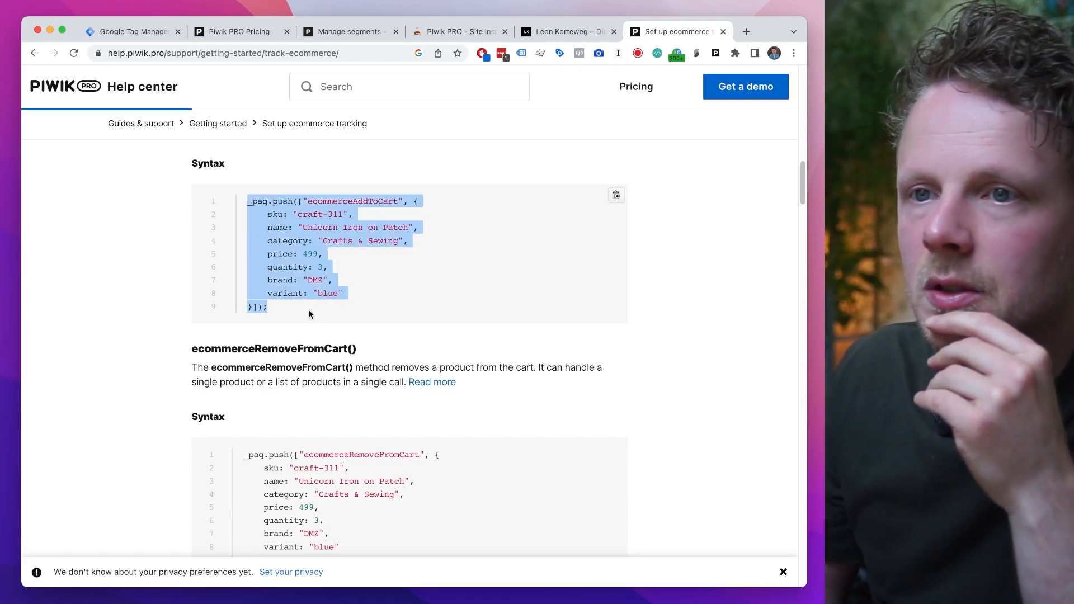
double_click(328, 236)
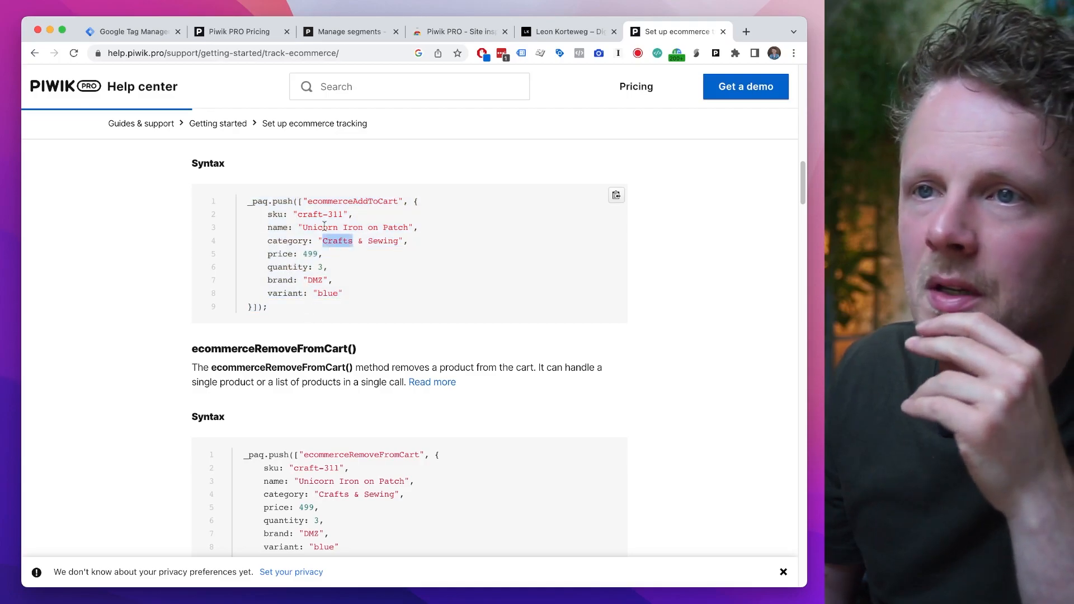
drag(326, 230, 387, 231)
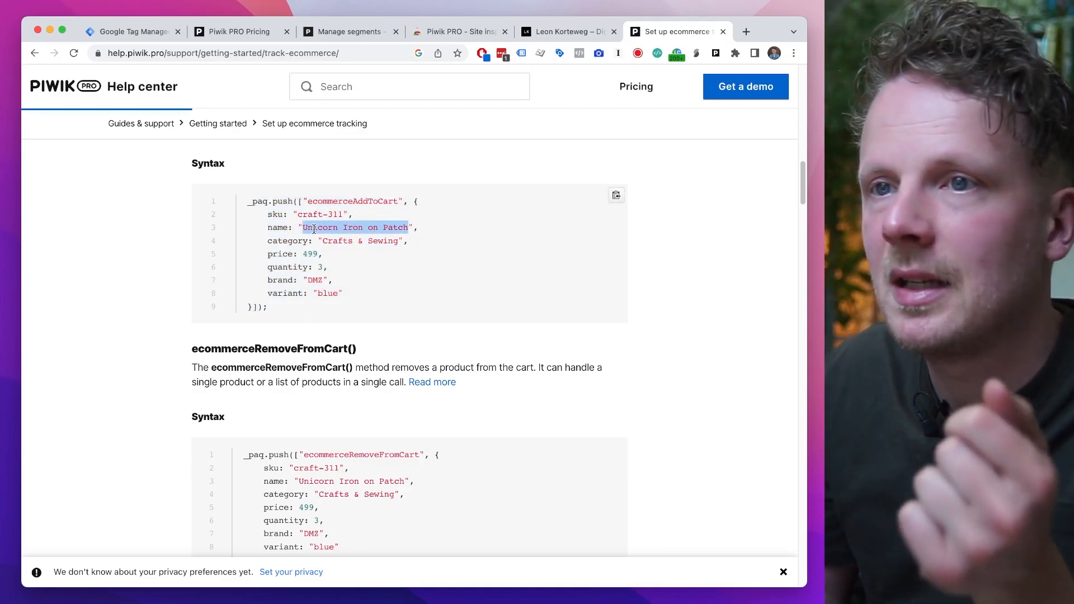
drag(320, 229, 350, 230)
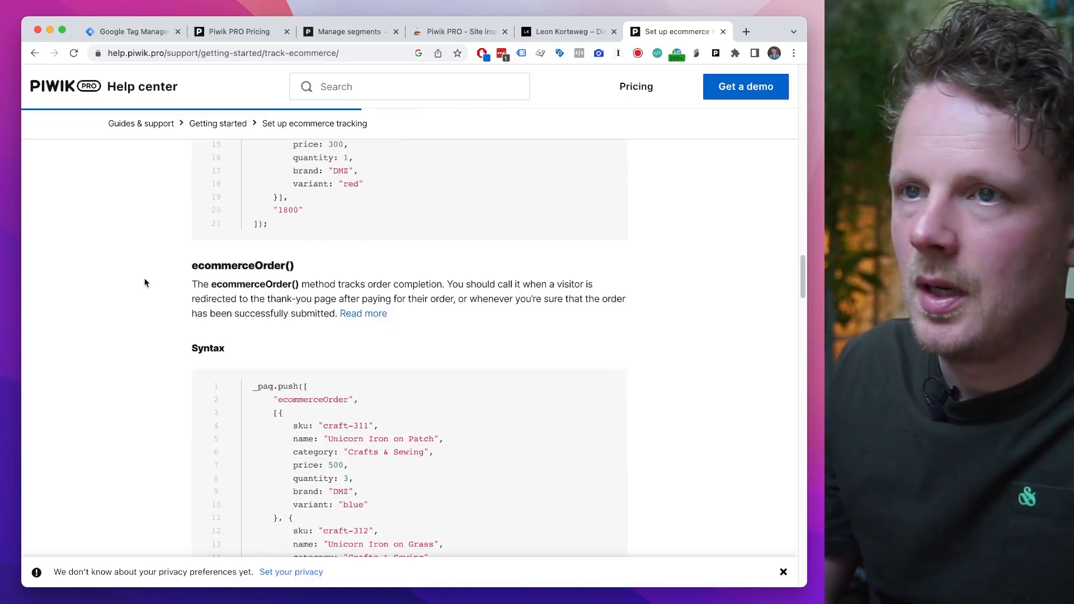
- Look for ecommerce reports in Piwik PRO Analytics and its settings, and review the Ecommerce reports article's steps for turning them on
scroll(145, 283, up, 20)
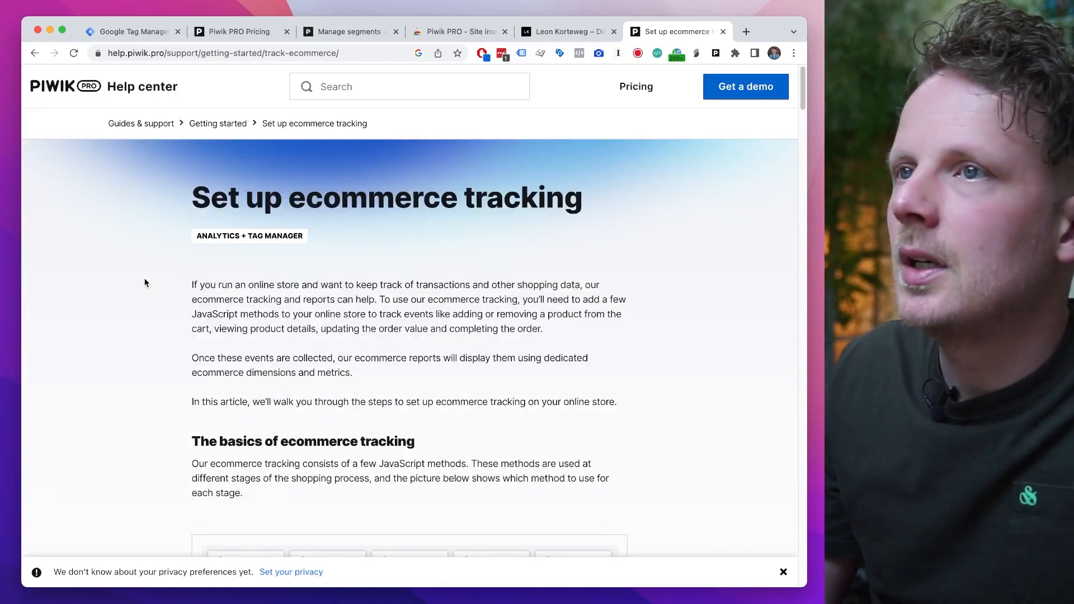
key(ctrl+shift+Tab)
key(ctrl+shift+Tab)
key(ctrl+shift+Tab)
scroll(145, 283, up, 3)
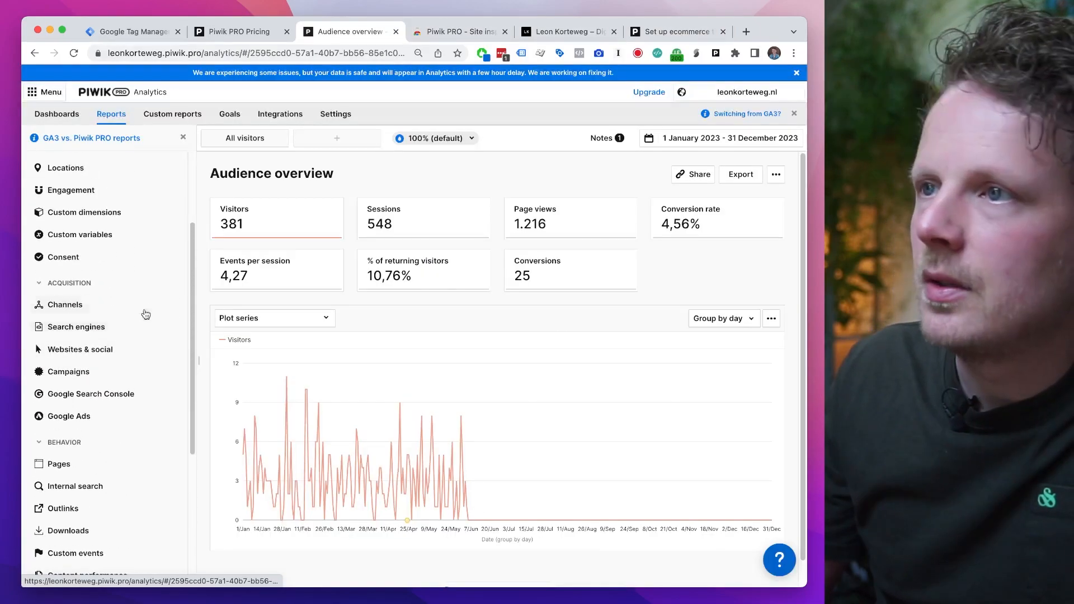
click(347, 117)
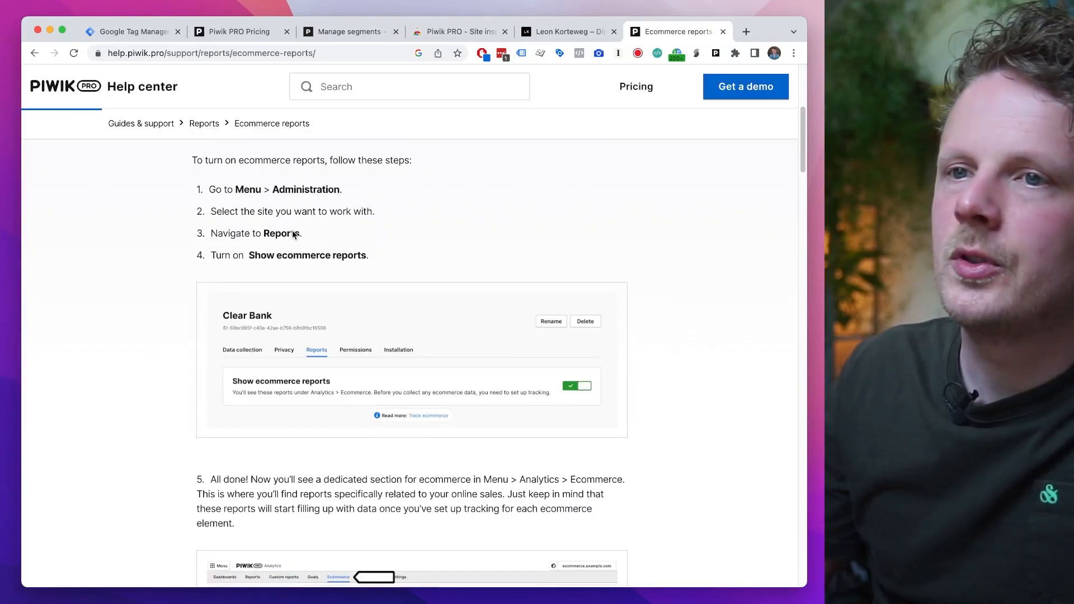
click(281, 185)
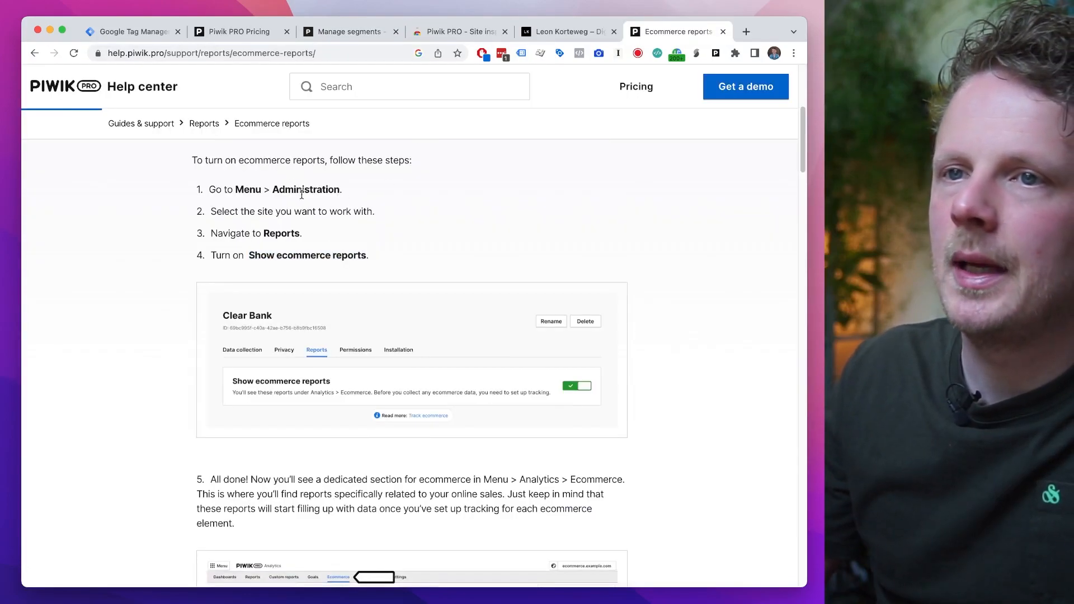
- Return to Piwik PRO and turn on Show ecommerce reports in the site's report settings under Administration
key(ctrl+shift+Tab)
key(ctrl+shift+Tab)
key(ctrl+shift+Tab)
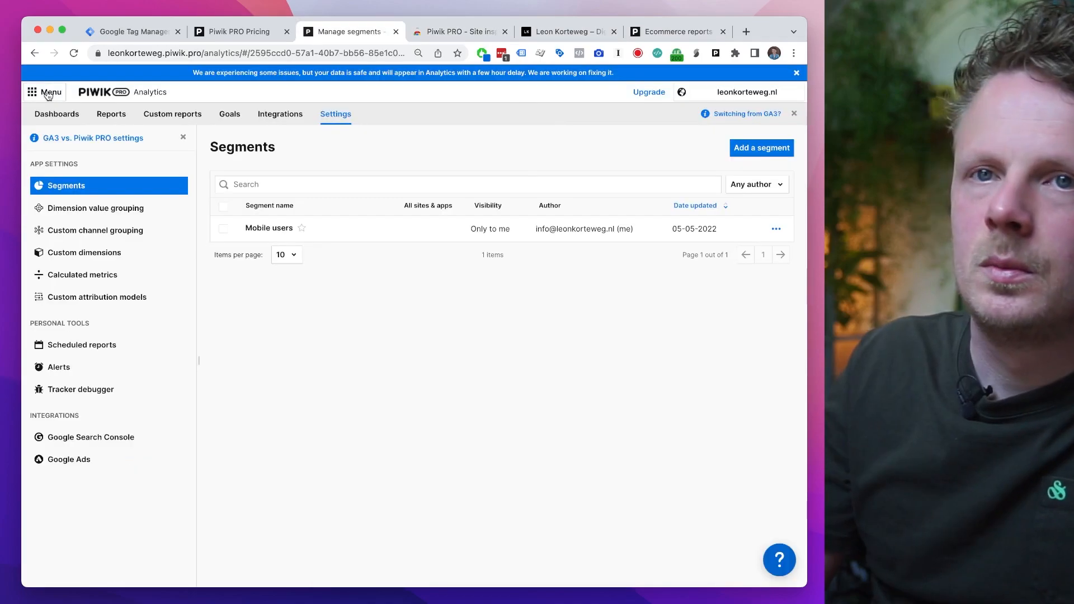
click(48, 94)
click(56, 220)
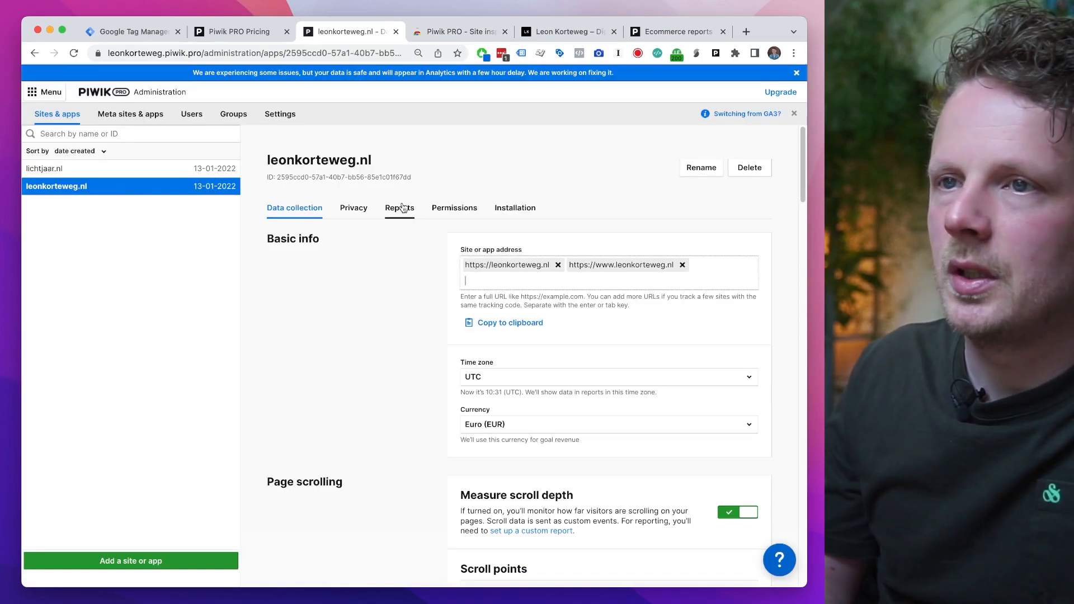
click(401, 208)
click(749, 264)
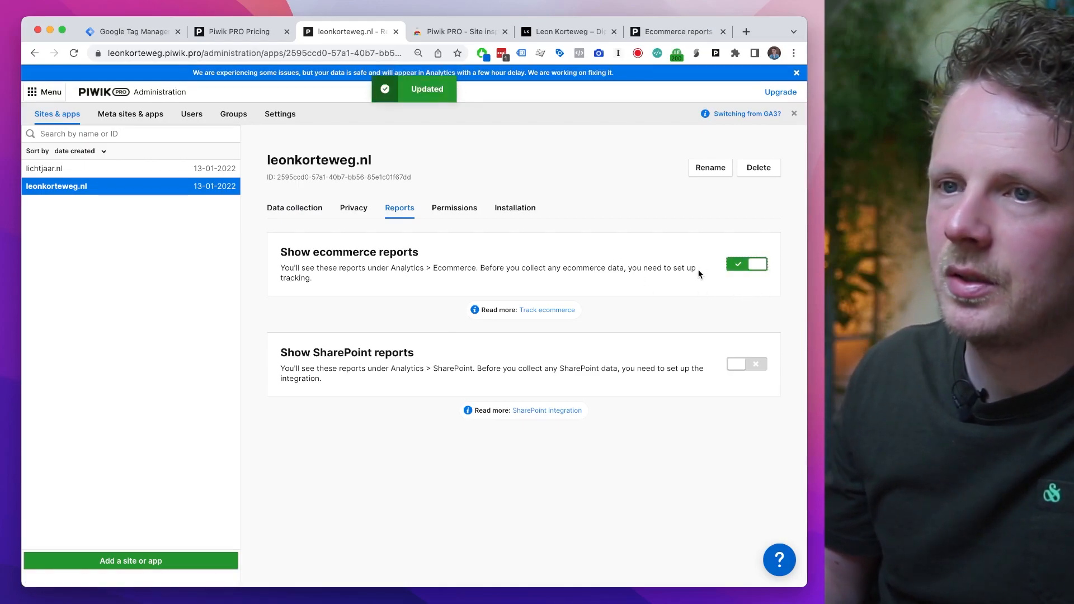
click(368, 317)
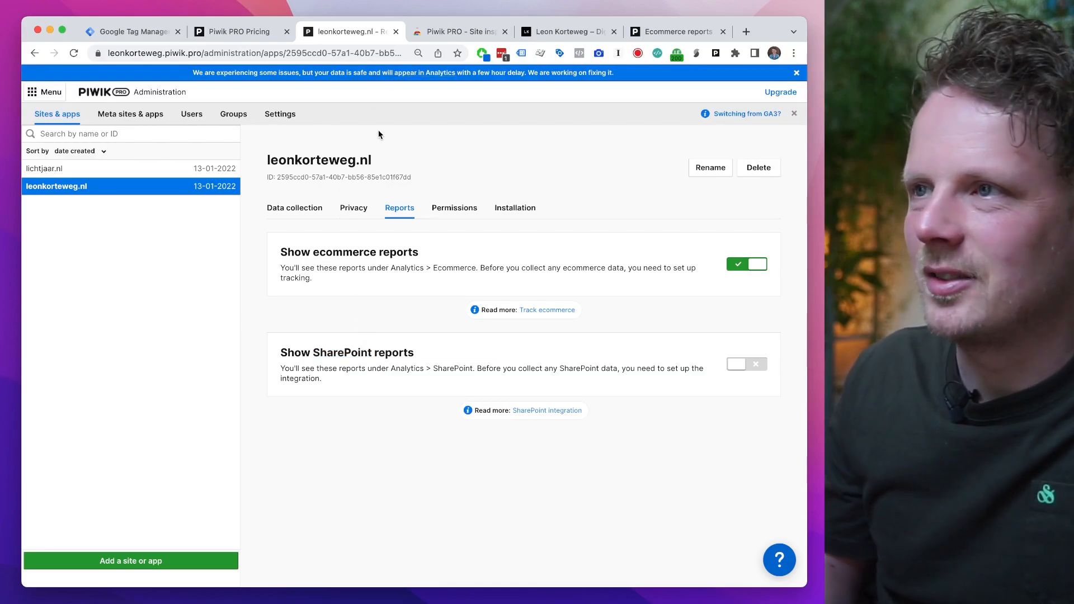
- Return to Analytics and view the ecommerce section, including its Channels, Orders, Products and Customers loyalty reports
click(46, 92)
click(66, 112)
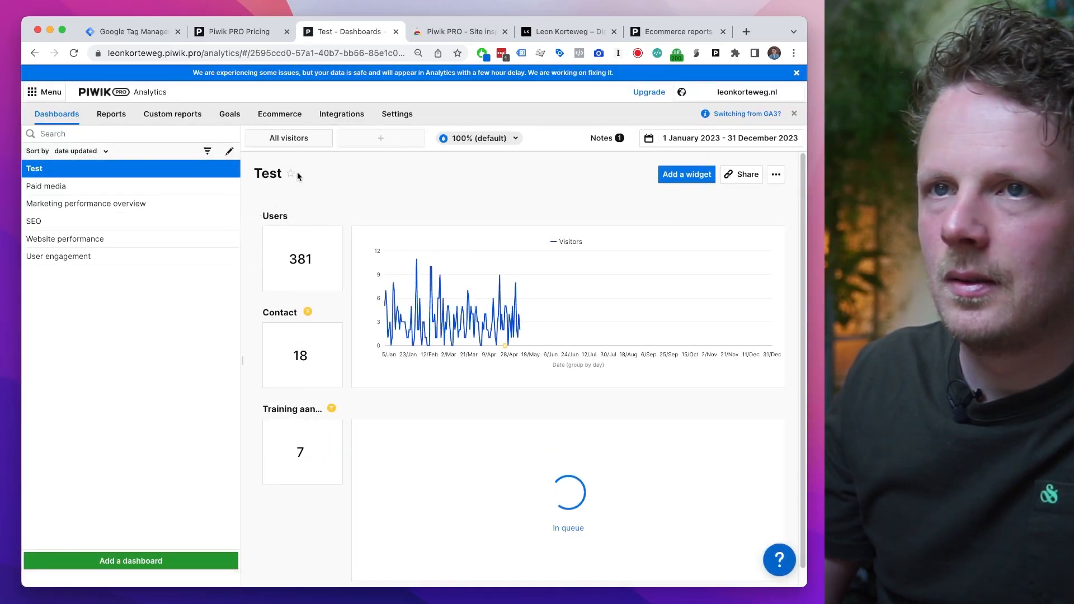
click(280, 114)
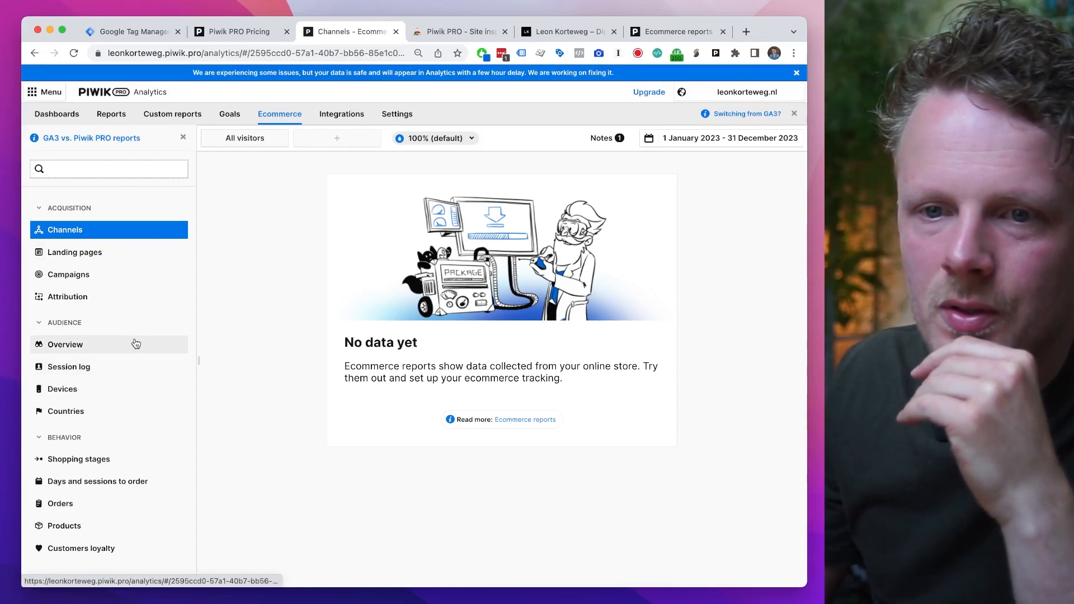
click(109, 504)
click(109, 526)
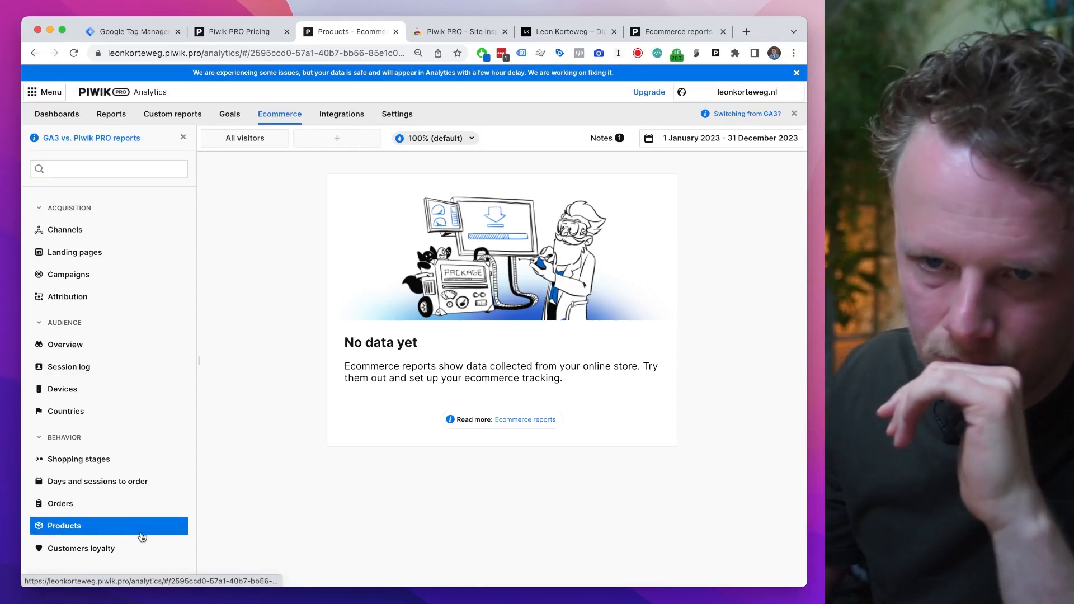
click(141, 548)
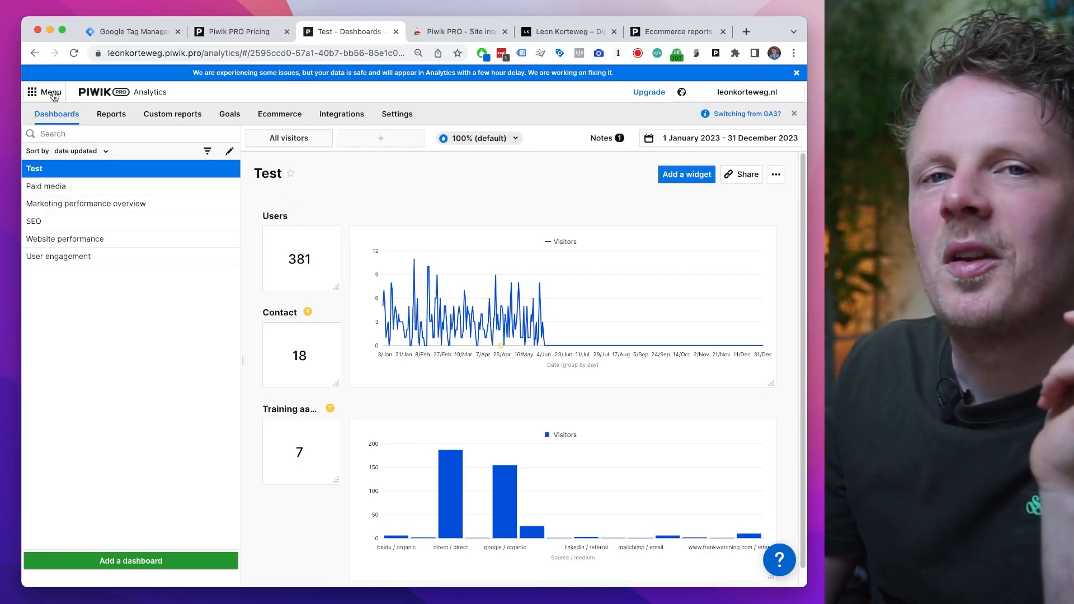
- Open Piwik PRO Tag Manager and look through its triggers, meta setup, changelog and settings, ending on the tags overview
click(46, 92)
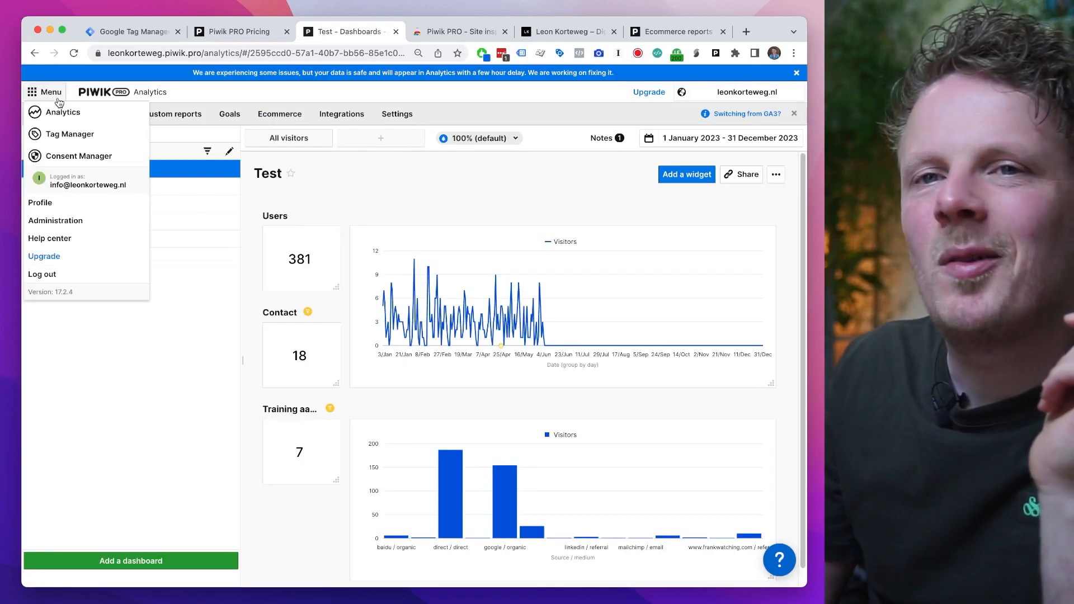
click(83, 135)
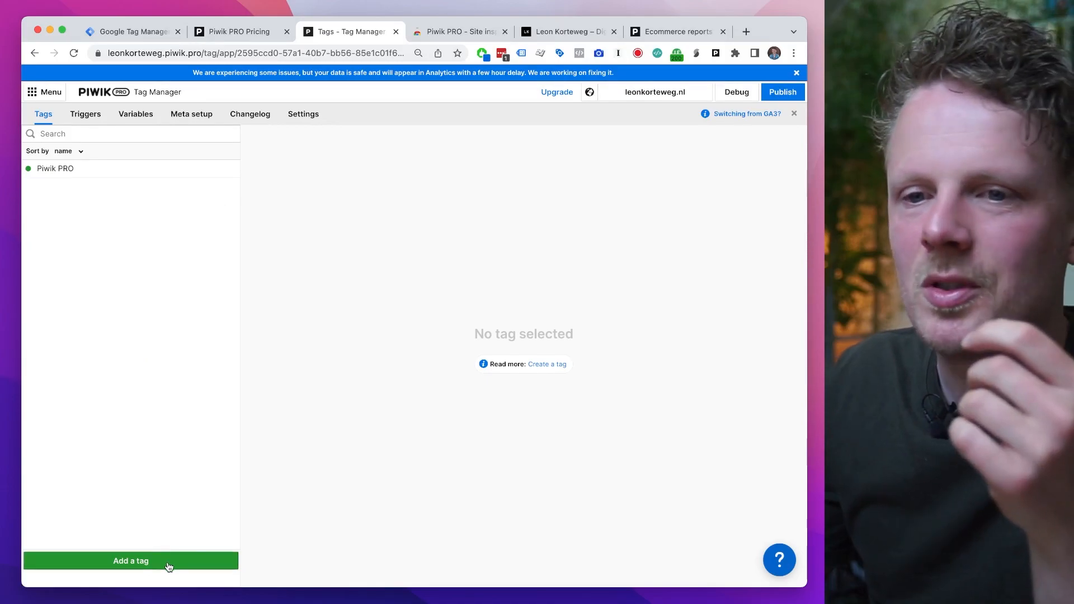
click(82, 116)
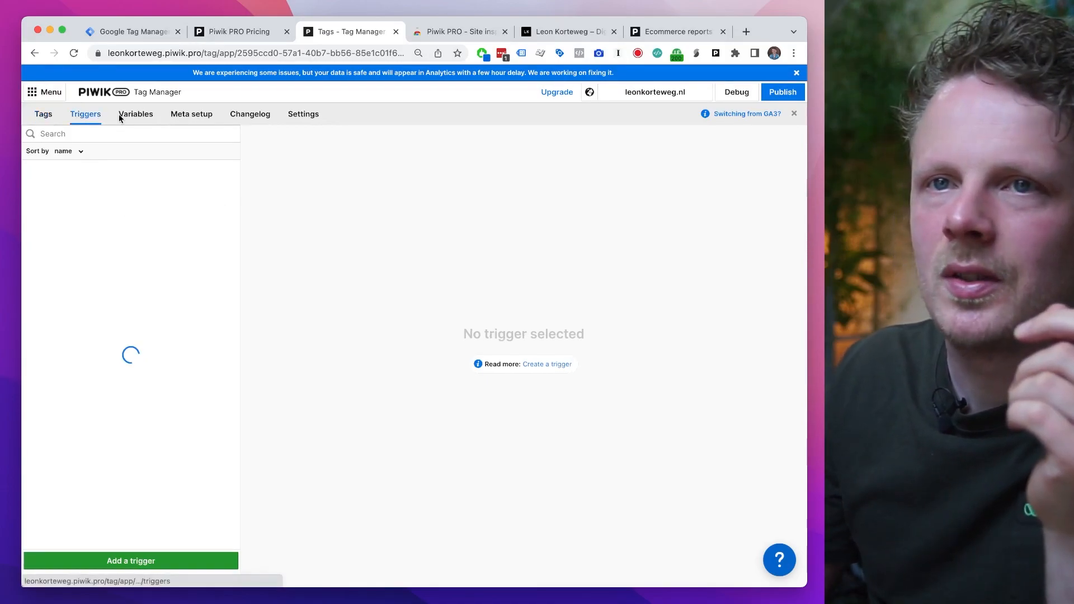
click(193, 117)
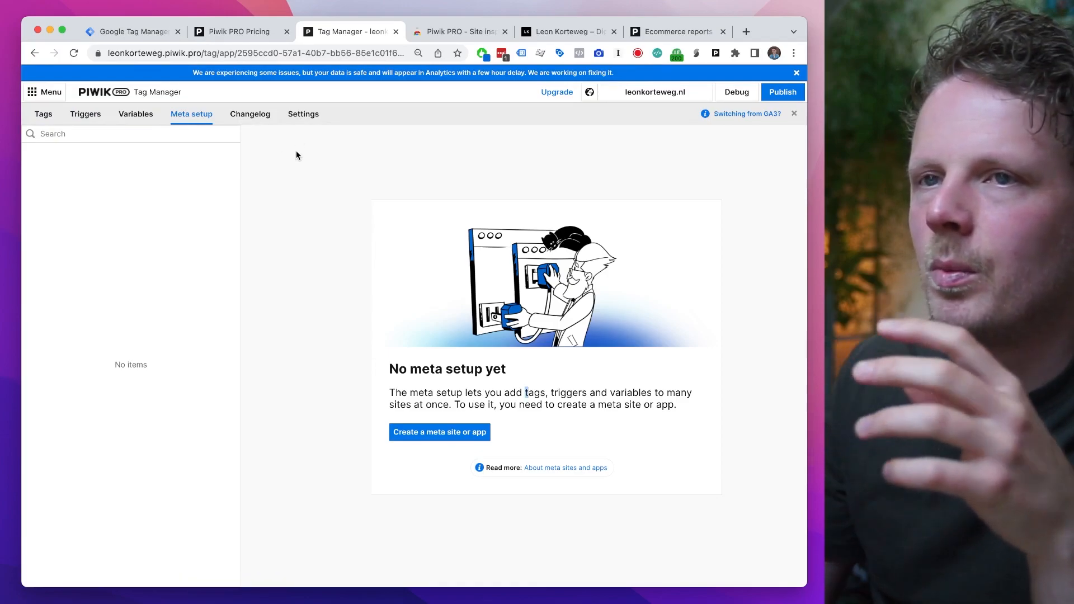
click(257, 115)
click(306, 120)
click(43, 114)
- Start adding a tag and examine the async Custom content, Custom dimension, Custom event and Custom code types
click(146, 567)
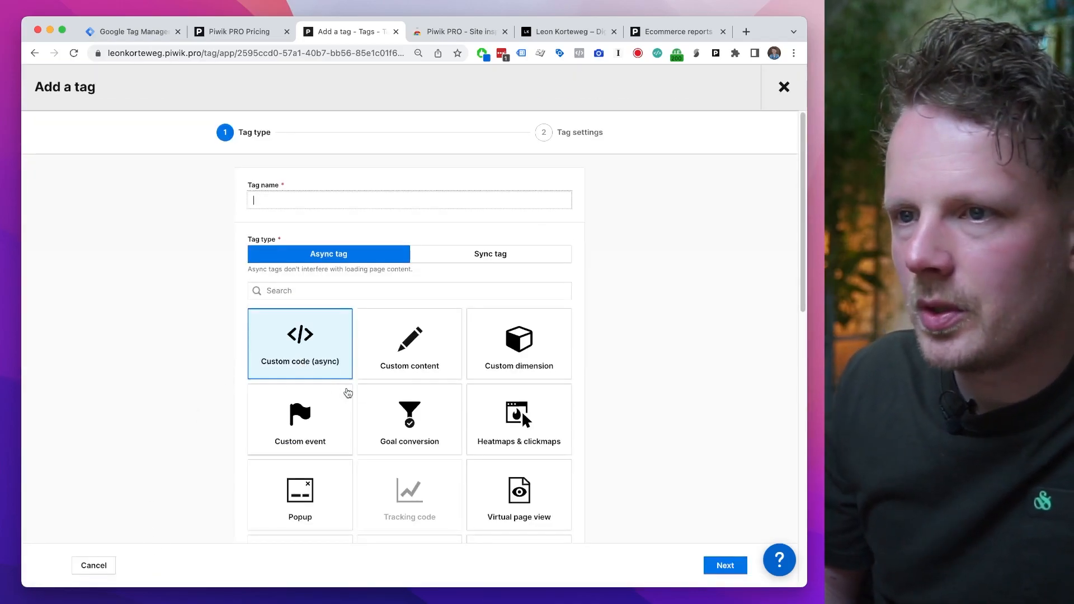
click(439, 342)
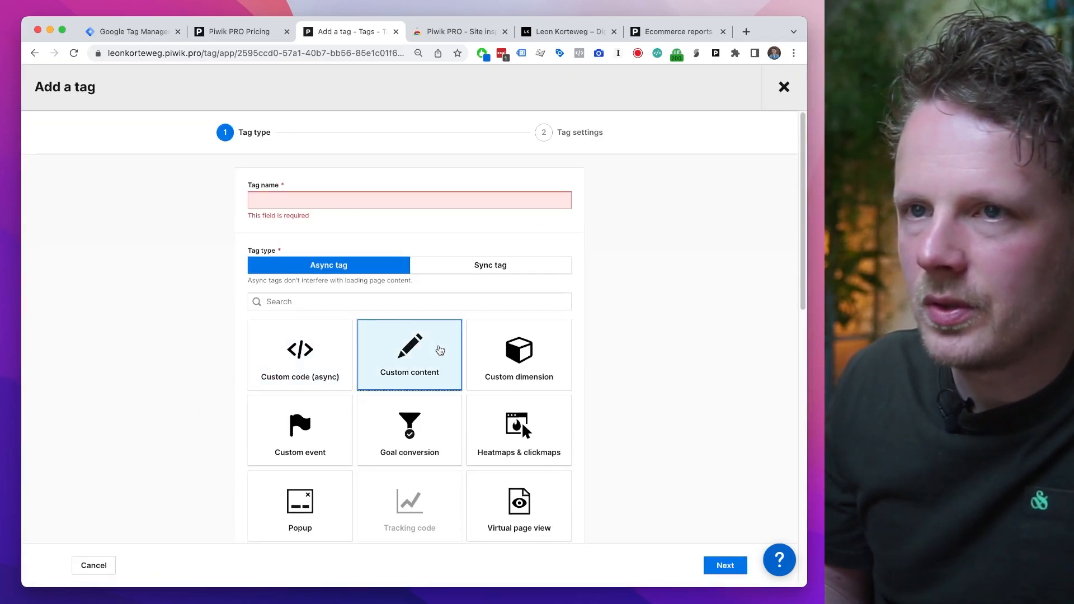
click(499, 348)
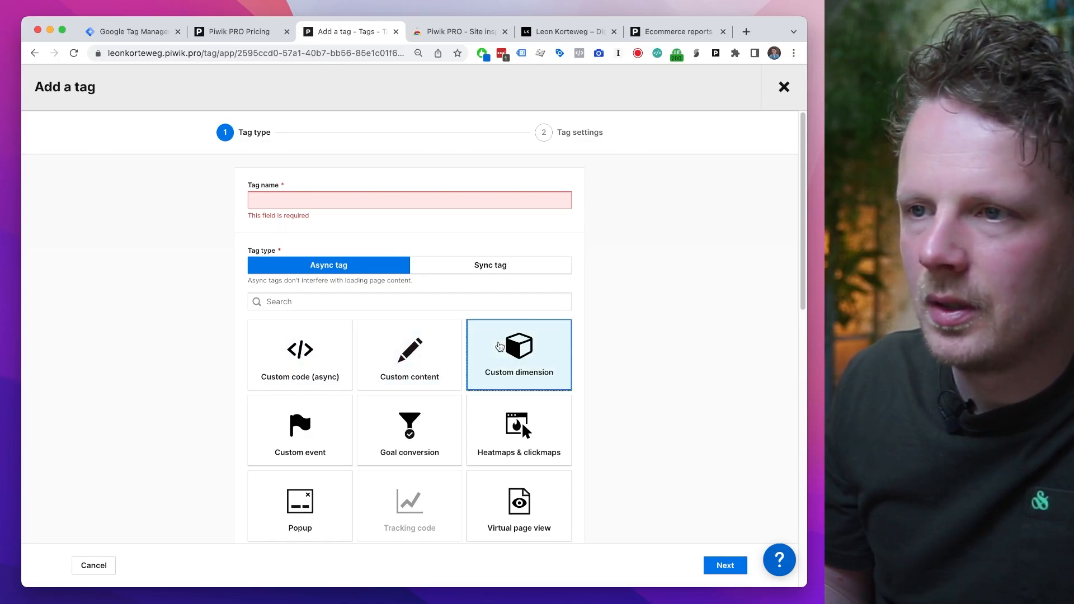
click(325, 351)
scroll(325, 363, down, 1)
click(324, 390)
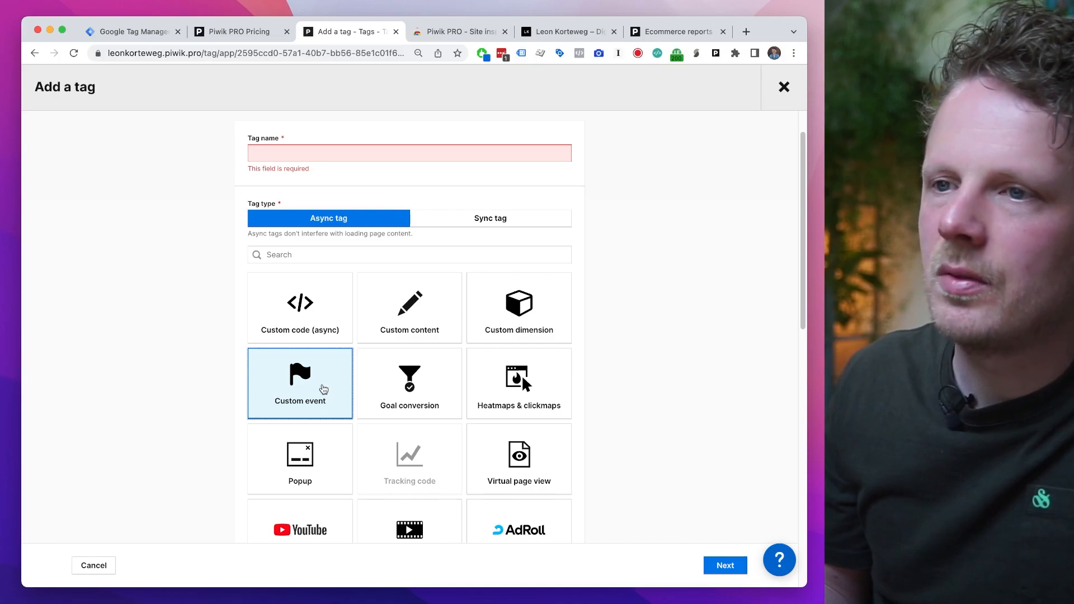
scroll(324, 390, down, 1)
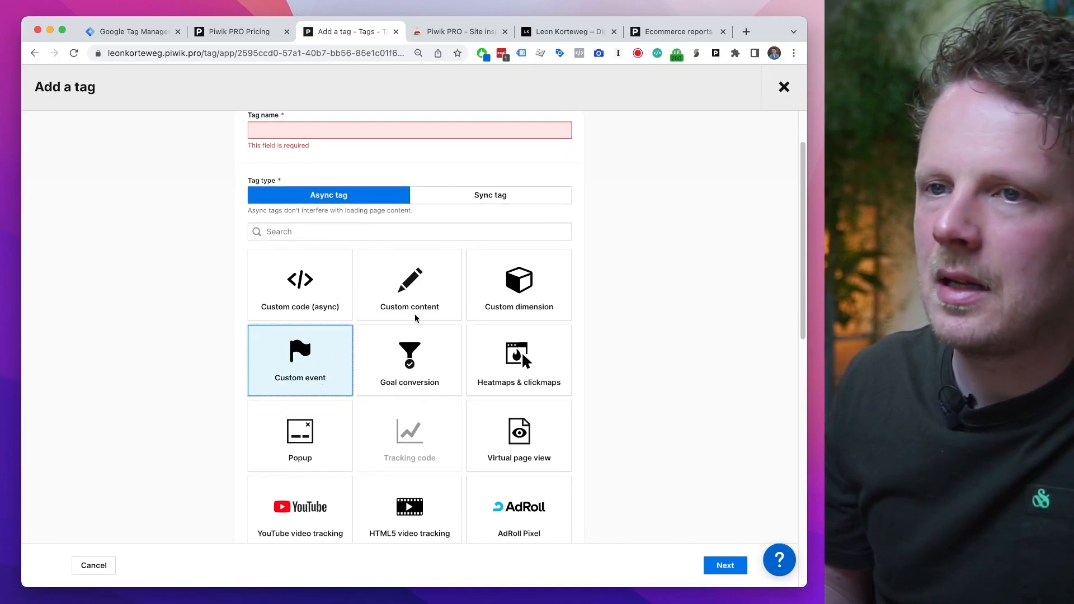
scroll(362, 344, up, 3)
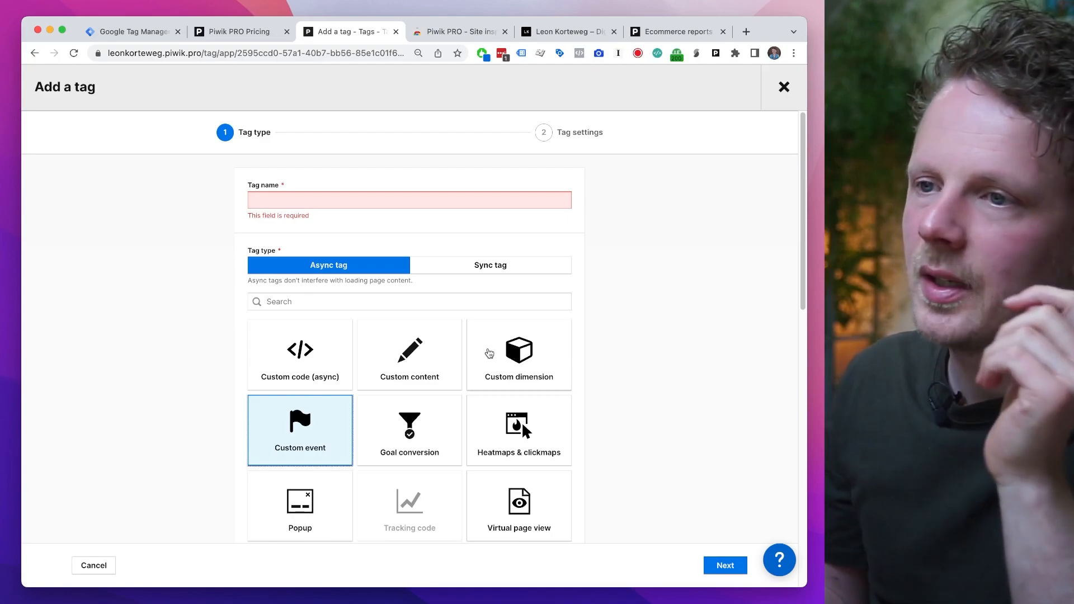
click(332, 352)
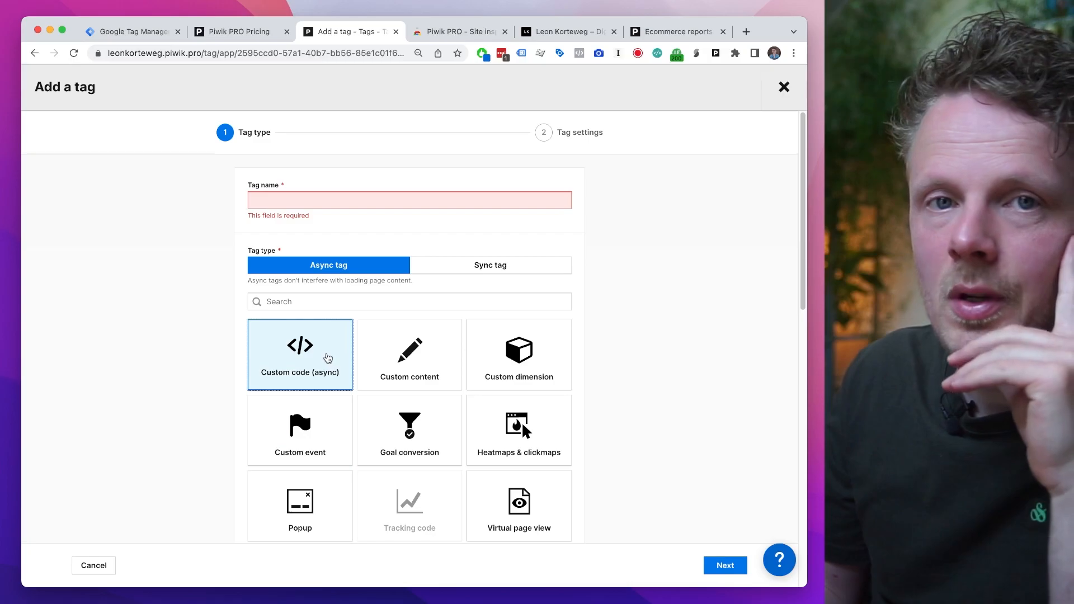
- Browse the third-party async tag templates, including Google Ads Remarketing, and view the settings page of Google Ads Conversion Tracking
scroll(336, 370, down, 5)
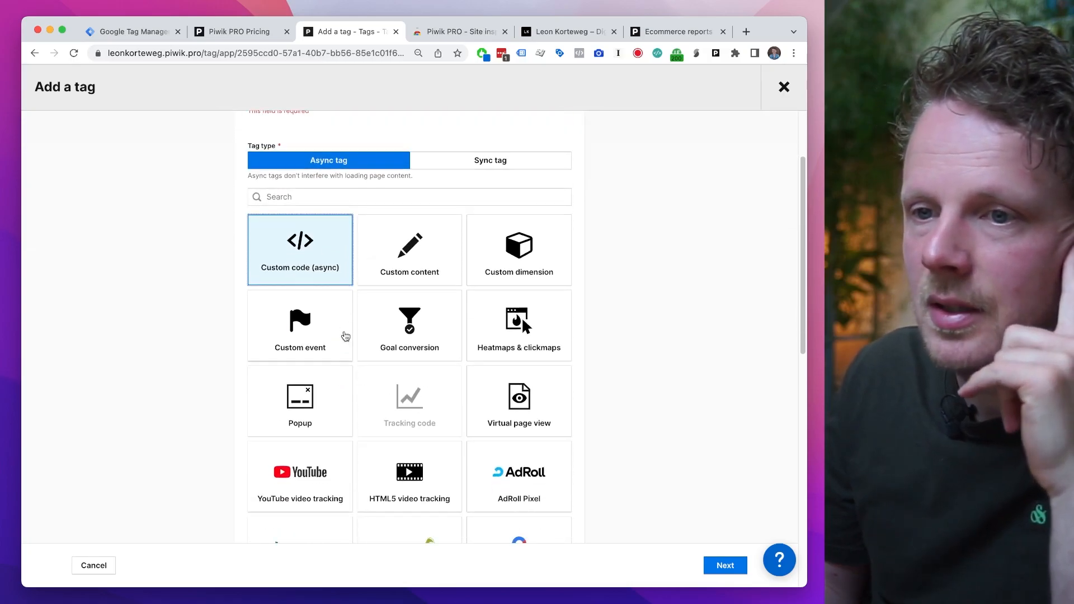
scroll(353, 426, down, 4)
scroll(358, 381, down, 4)
scroll(355, 384, down, 2)
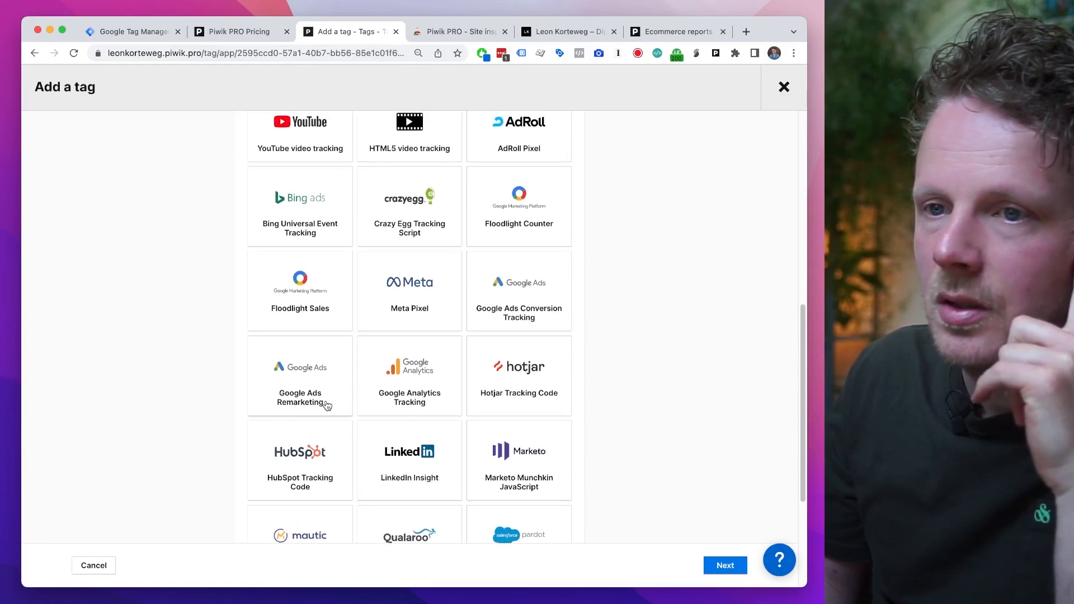
click(329, 395)
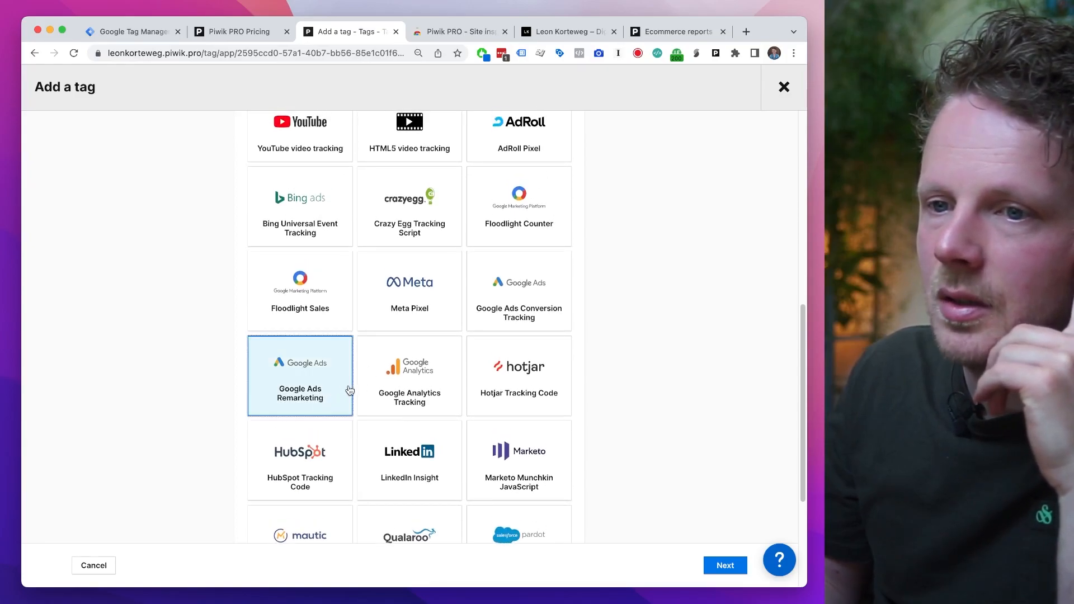
click(519, 302)
drag(804, 336, 777, 141)
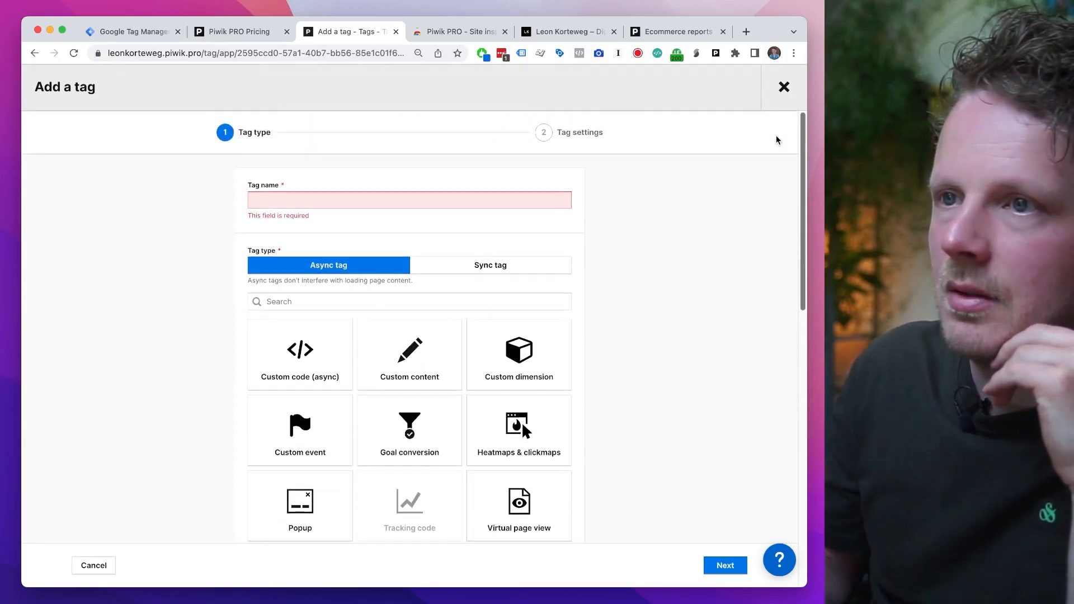
click(722, 571)
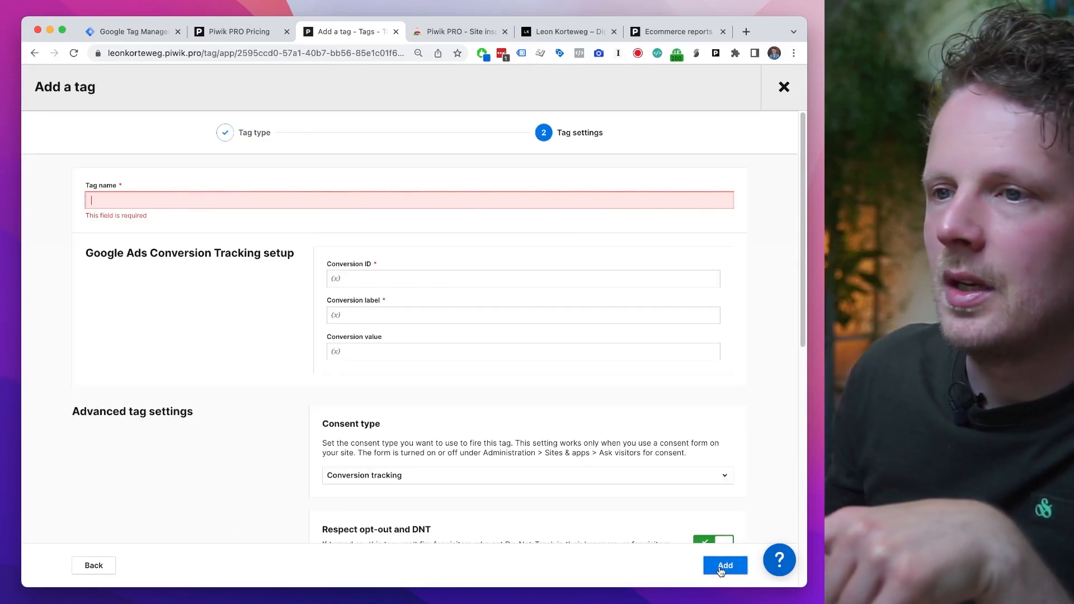
- Go back to the tag type choice and examine the sync tag templates, selecting AB Tasty
click(91, 566)
click(464, 267)
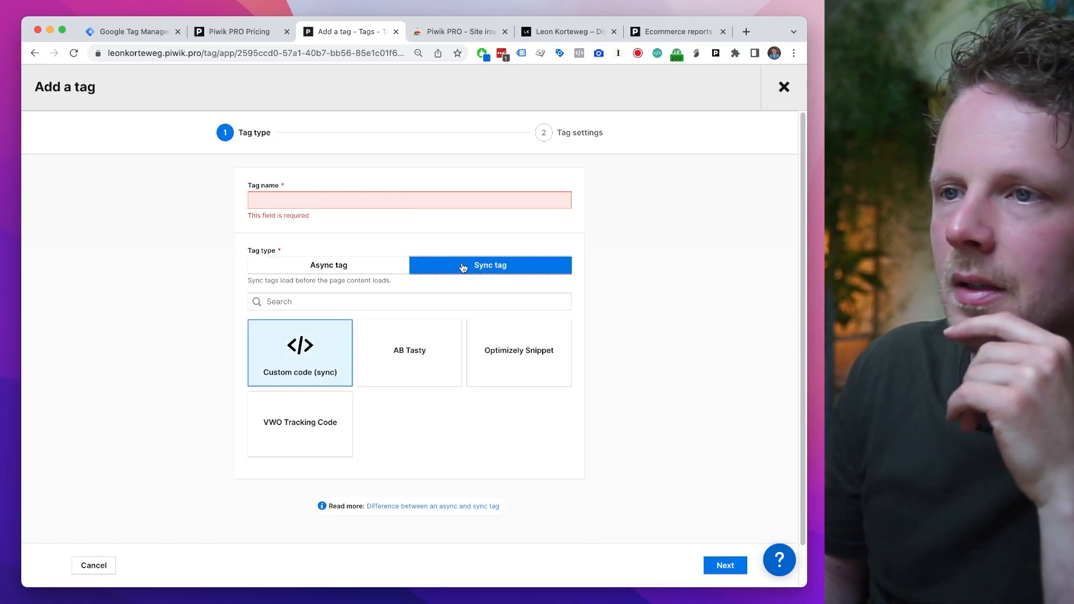
click(431, 376)
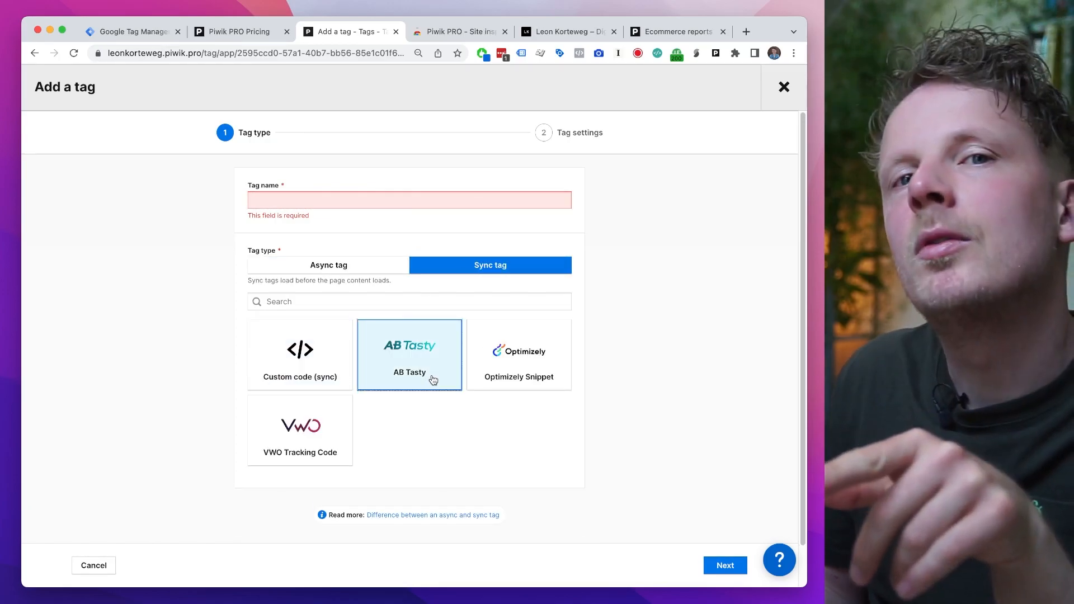
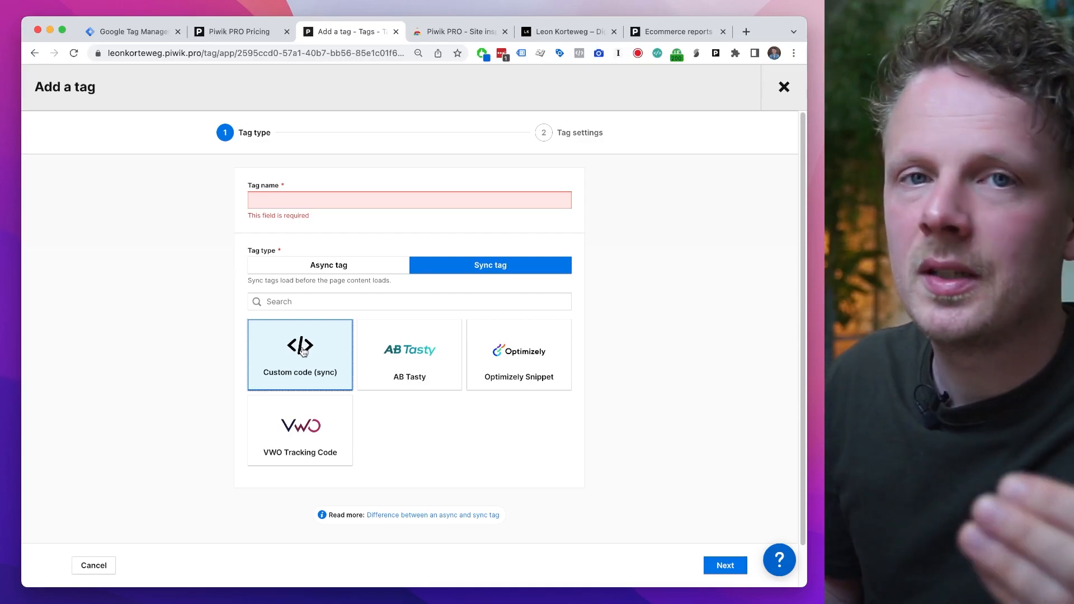
- Switch back to async tags, choose the Google Ads Conversion Tracking template and open its tag settings
click(361, 273)
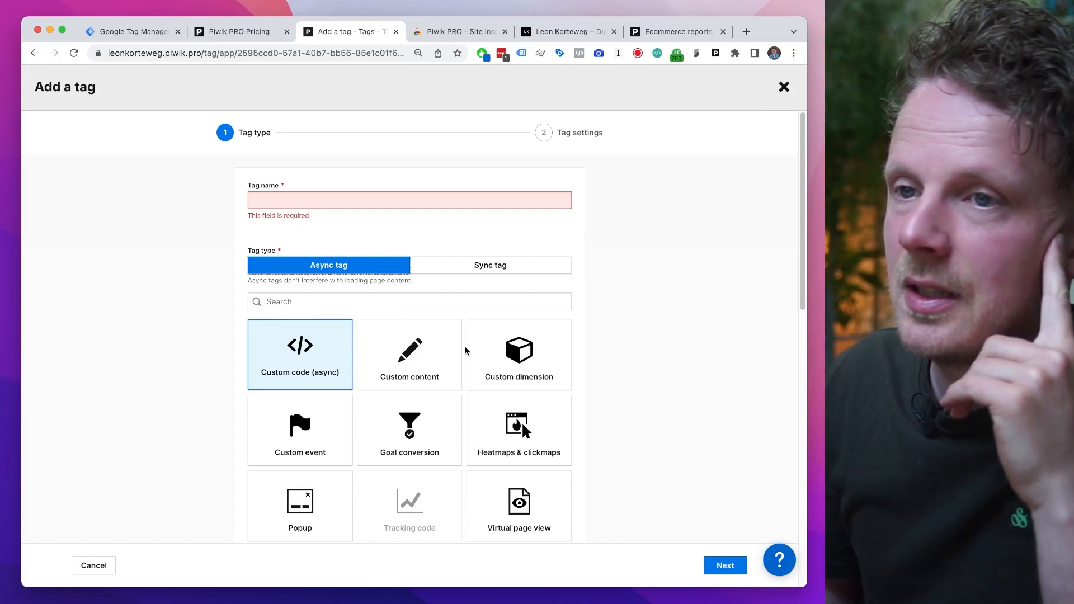
scroll(465, 350, down, 10)
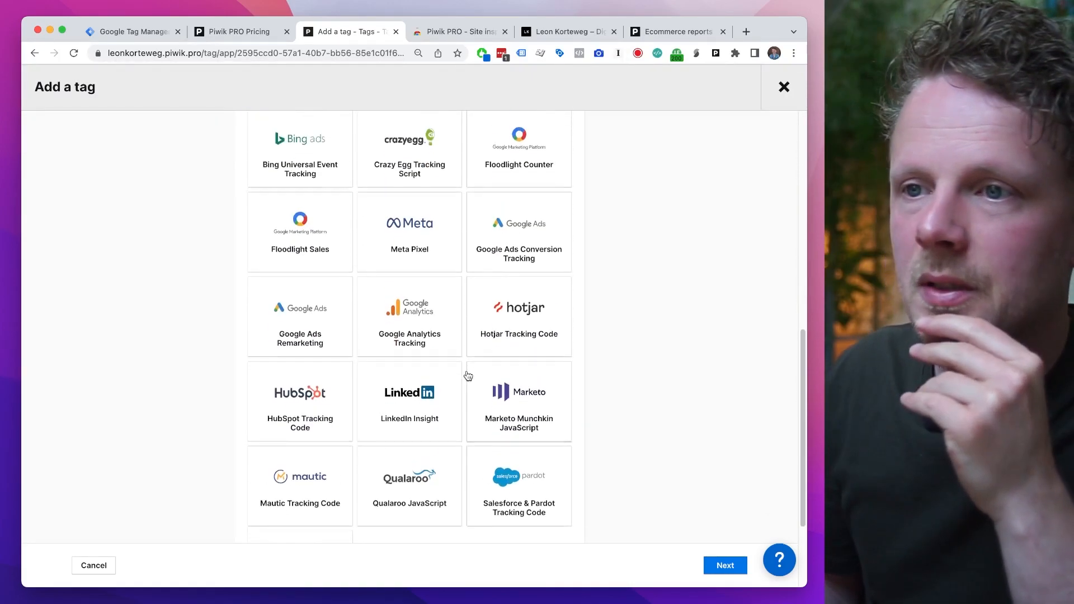
scroll(469, 376, up, 3)
click(526, 389)
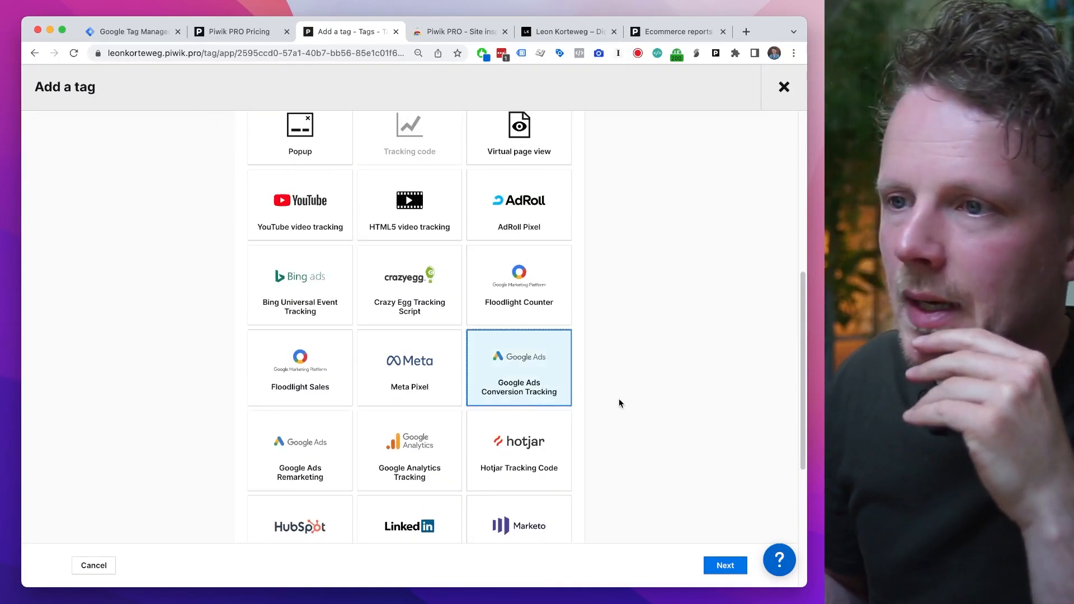
scroll(619, 398, down, 1)
click(725, 565)
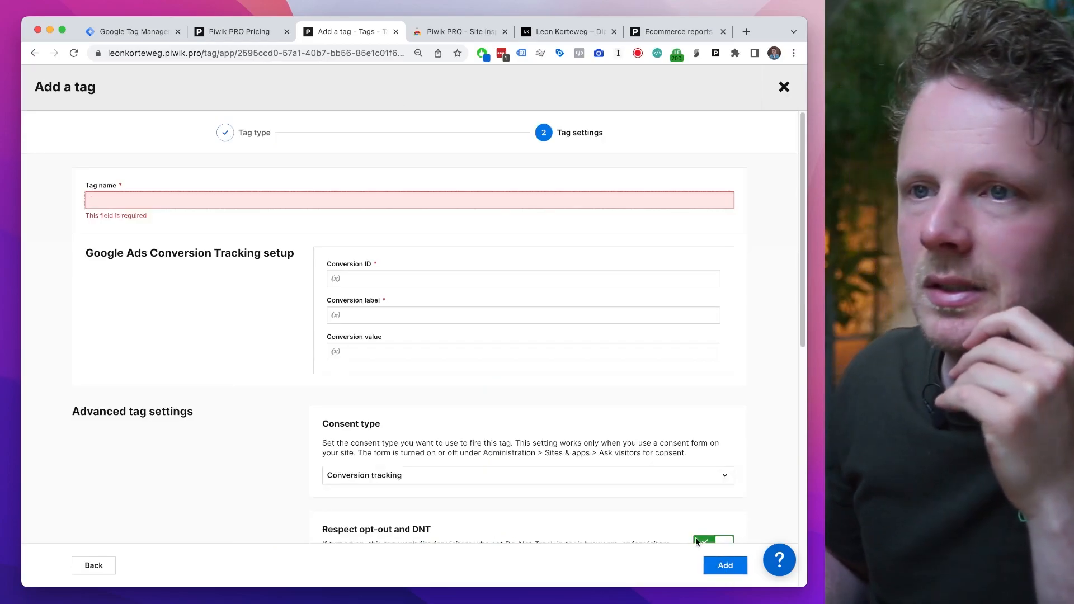
- Examine the Conversion ID and Conversion label fields of the Google Ads tag, including the variables offered for the label
click(386, 278)
click(441, 268)
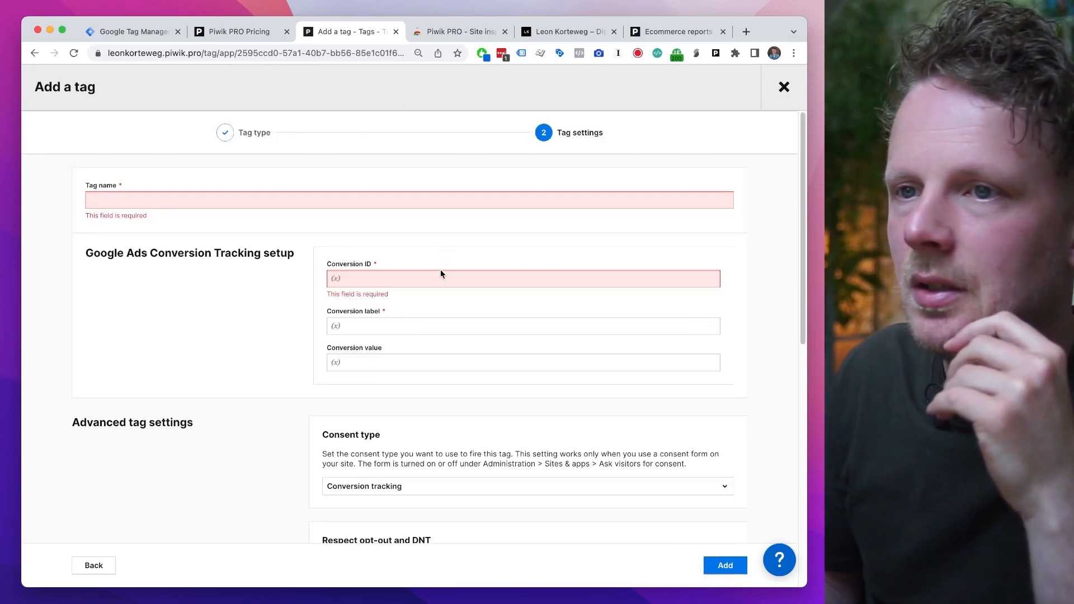
click(429, 332)
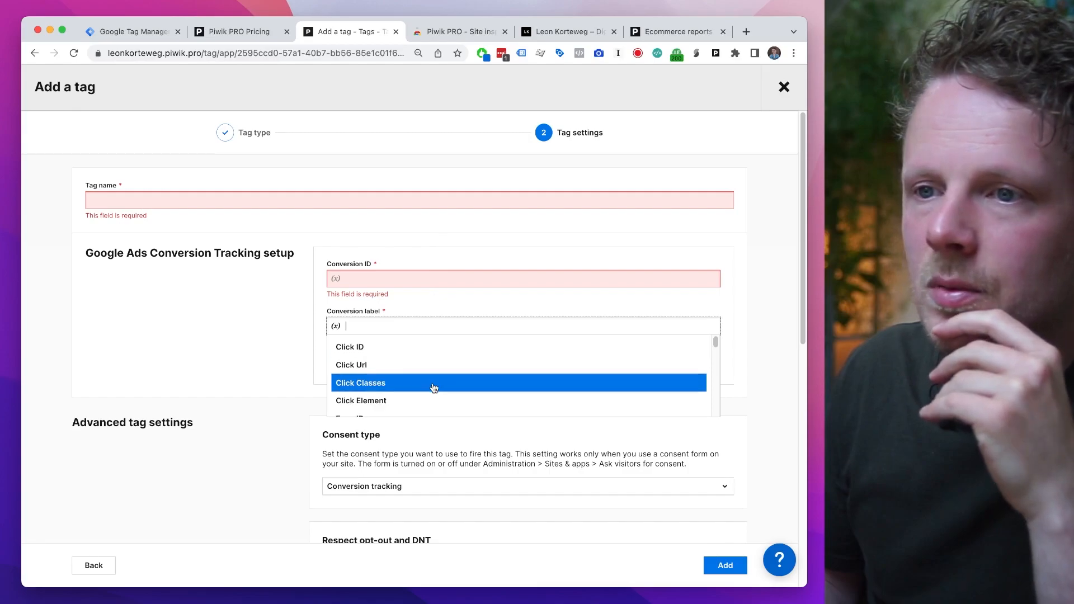
scroll(434, 385, down, 3)
scroll(434, 387, up, 4)
click(318, 303)
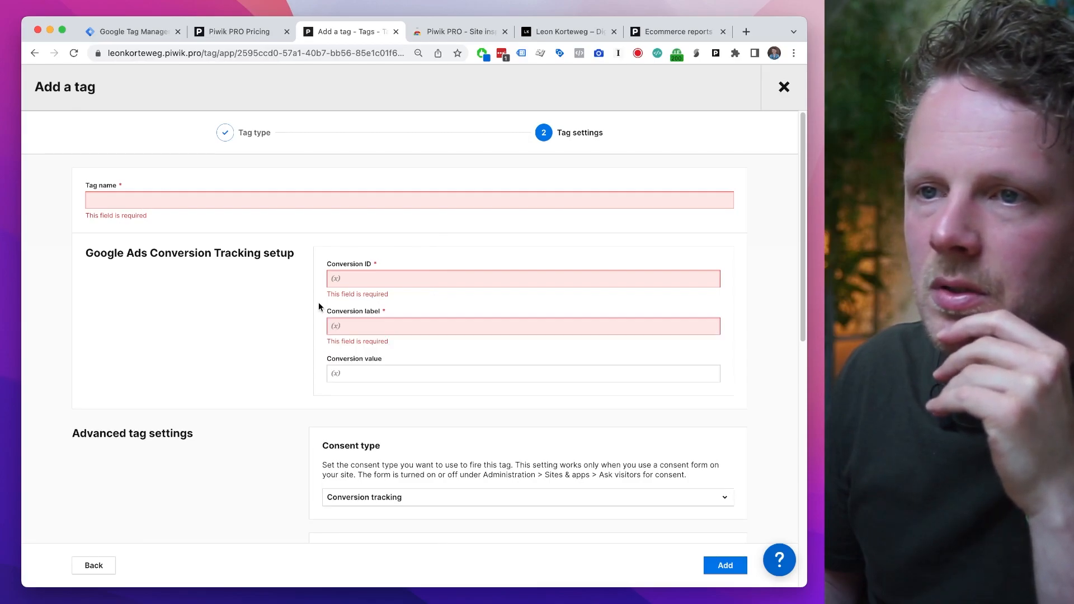
- Review the consent, opt-out and flight date settings, previewing the specific date range option before returning to Run forever
scroll(360, 371, down, 4)
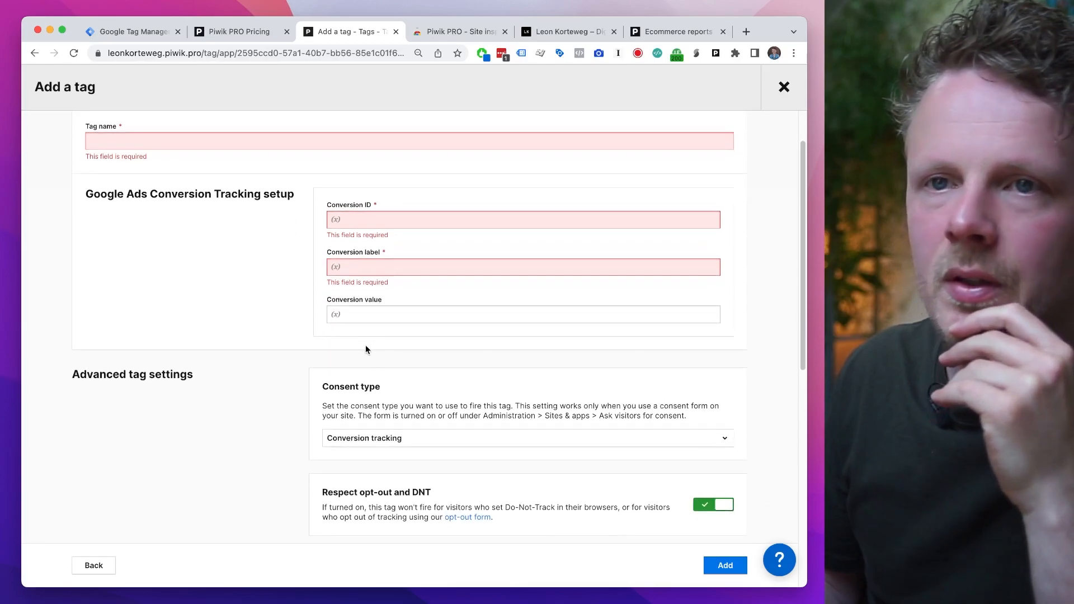
scroll(365, 348, up, 3)
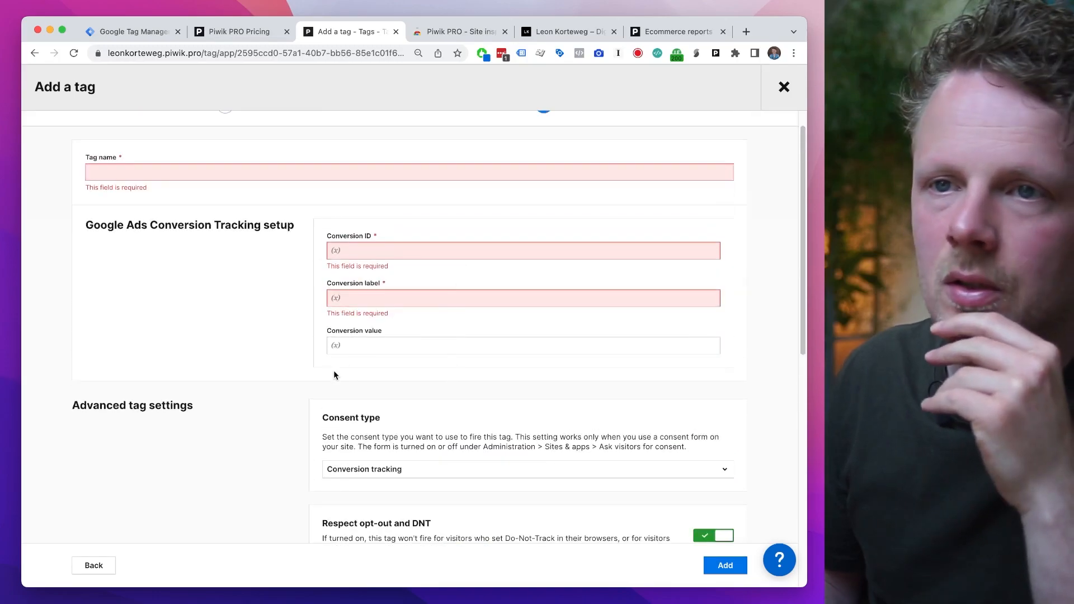
scroll(293, 396, down, 6)
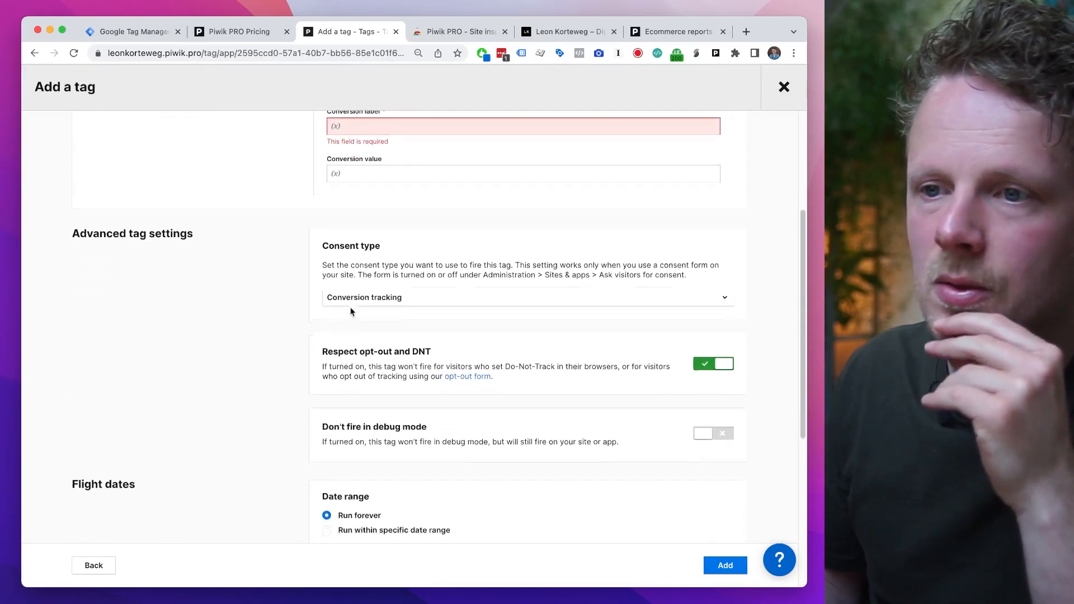
scroll(325, 418, down, 10)
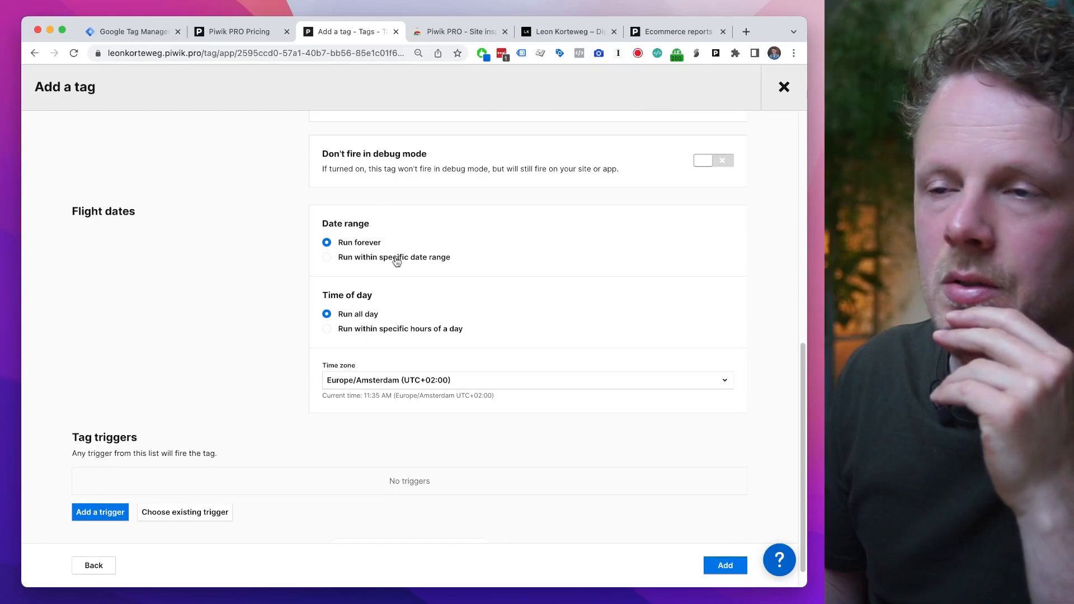
click(370, 244)
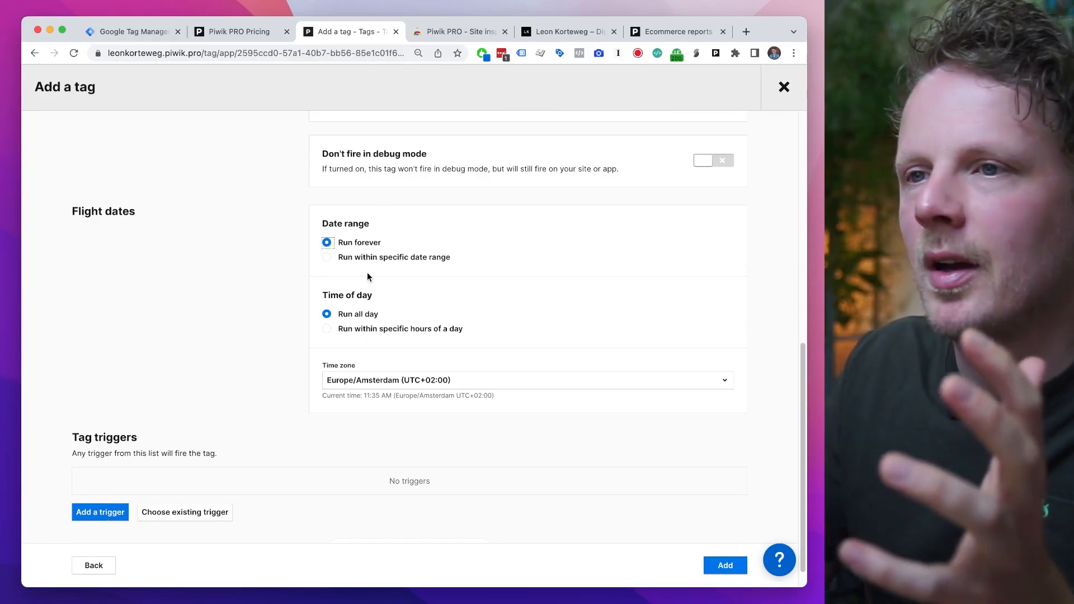
click(400, 257)
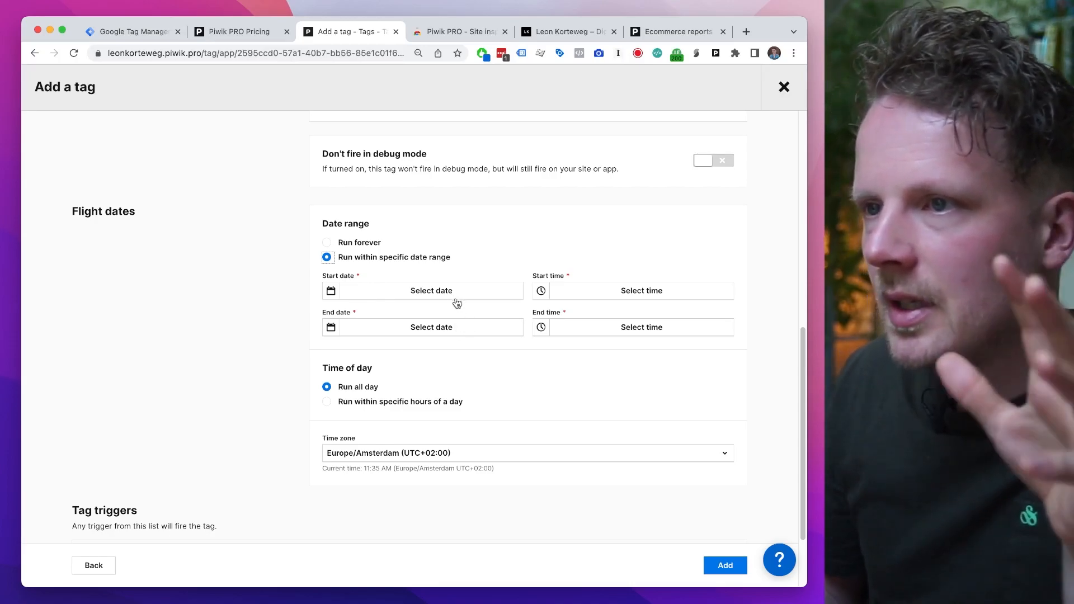
click(364, 243)
scroll(414, 234, down, 1)
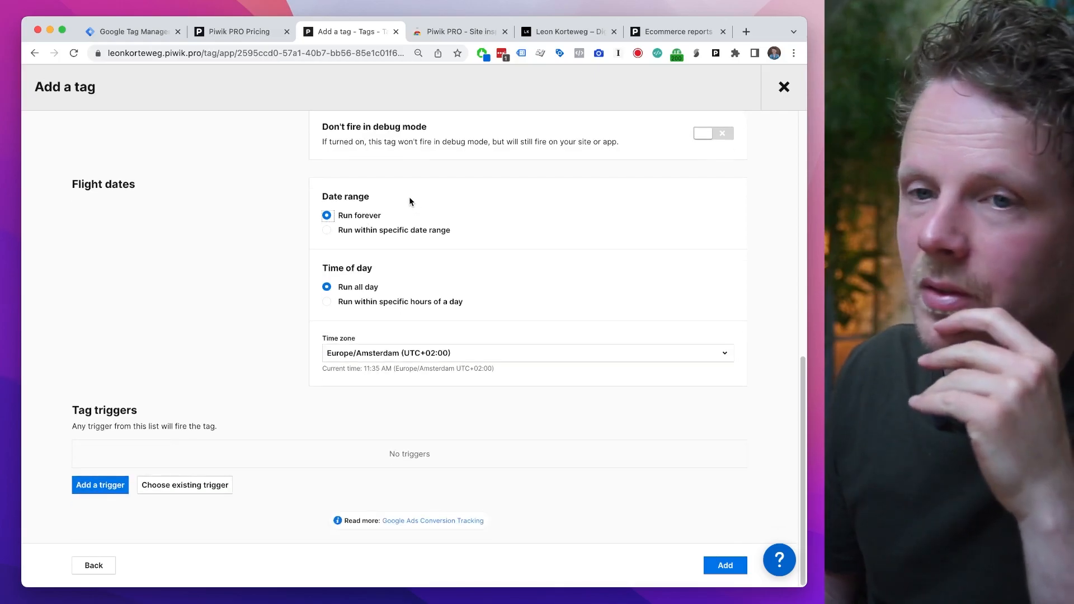
- Start adding a trigger to the tag, choose the Click trigger type and open its settings
click(90, 485)
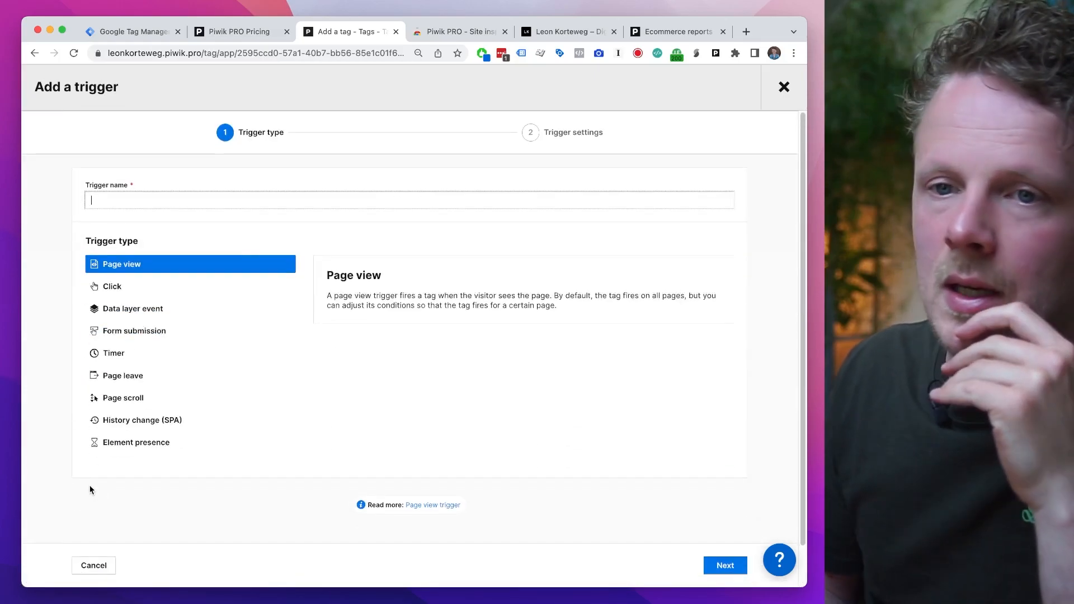
click(157, 285)
click(161, 303)
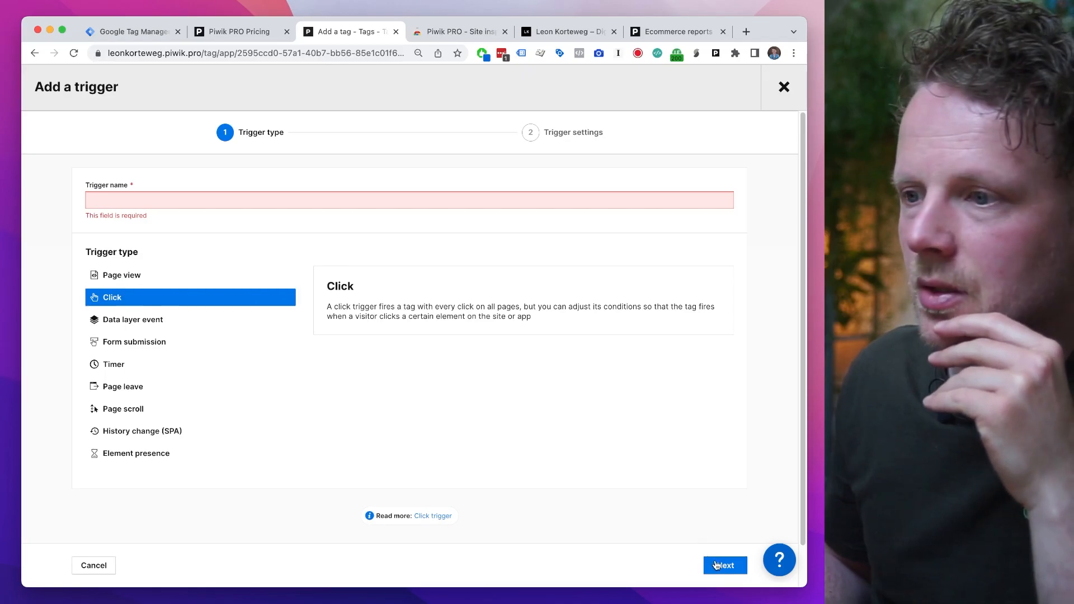
click(717, 565)
- Try firing the click trigger only when all conditions are met, with Click Element as the condition variable, and browse the condition options
click(177, 305)
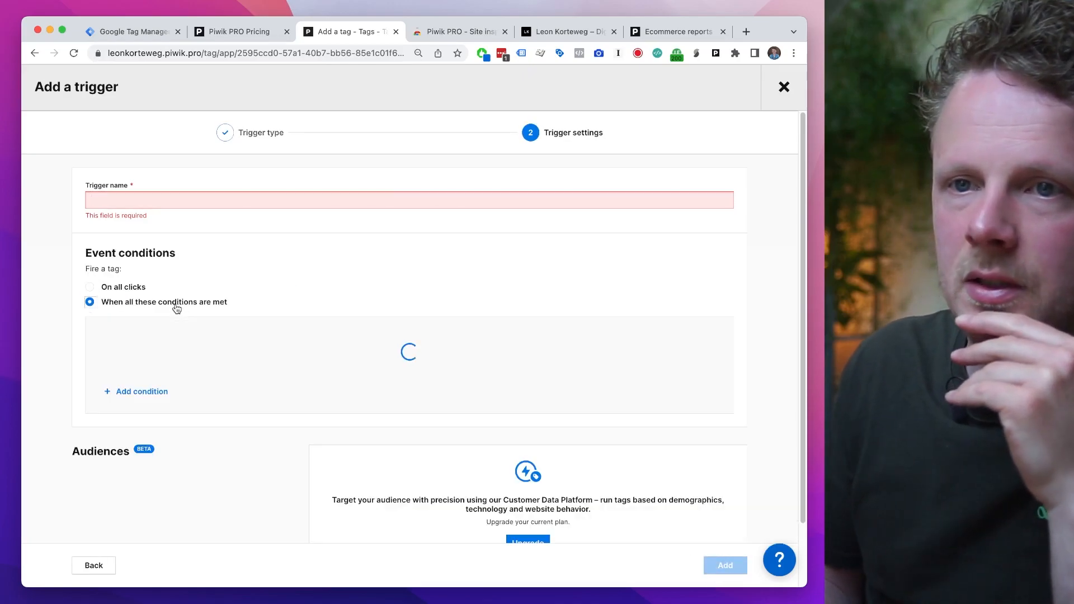
click(174, 339)
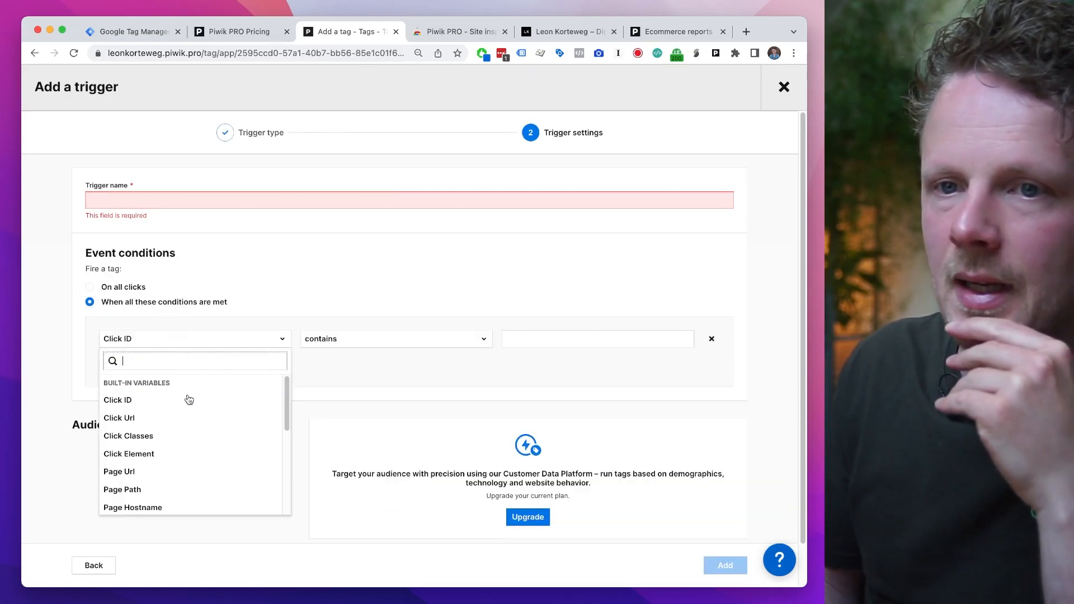
scroll(203, 449, down, 2)
scroll(210, 439, up, 2)
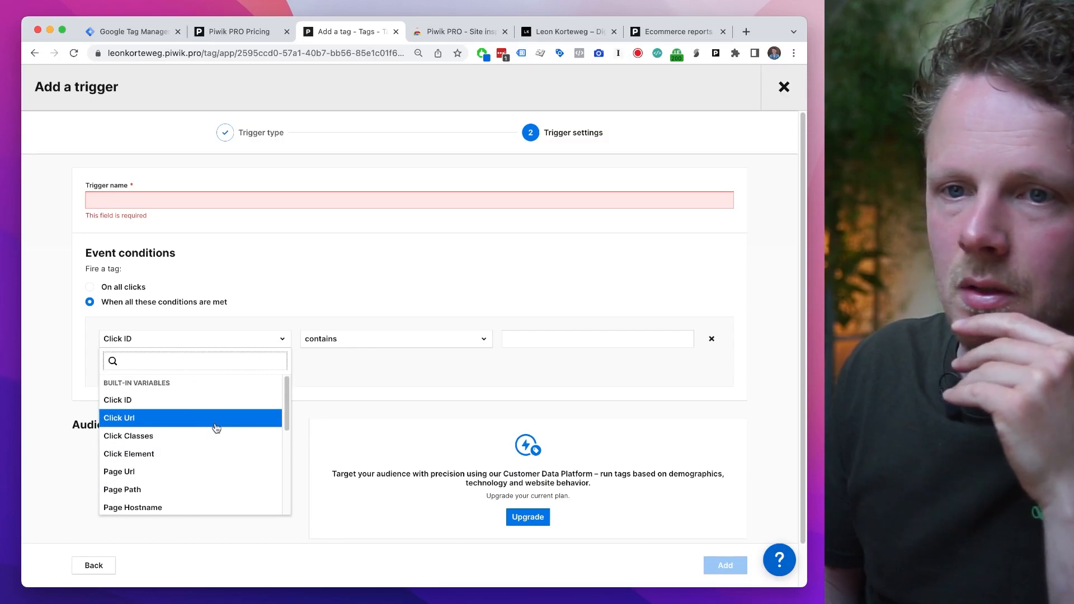
click(215, 454)
click(325, 339)
click(241, 339)
scroll(236, 449, down, 10)
click(84, 451)
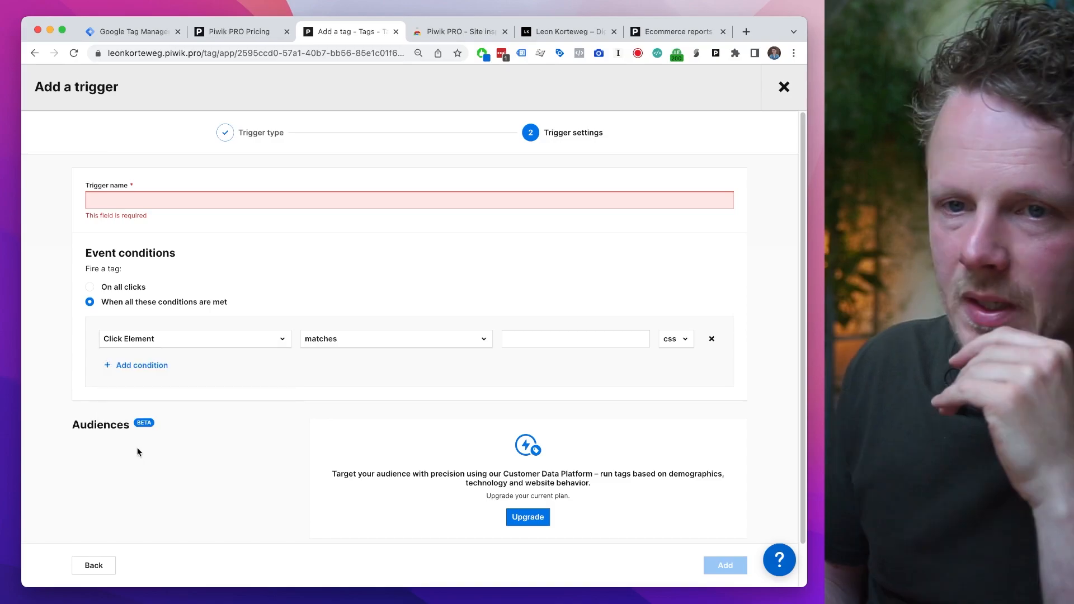
- Return to the trigger types, view the Page leave and Page scroll descriptions, and discard the unsaved trigger
click(102, 565)
click(271, 278)
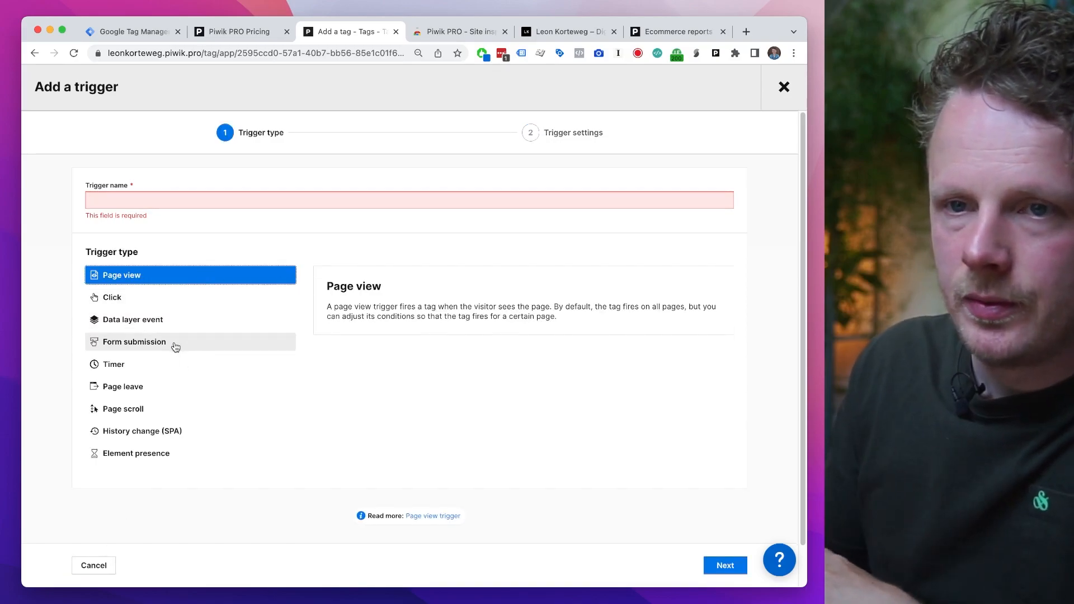
click(200, 391)
click(202, 413)
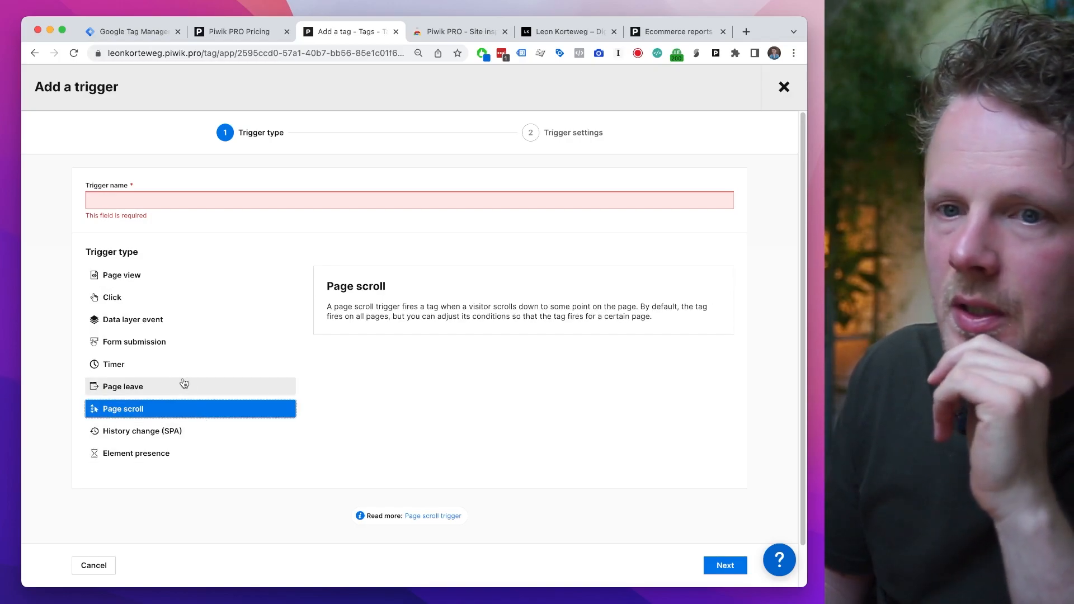
click(108, 564)
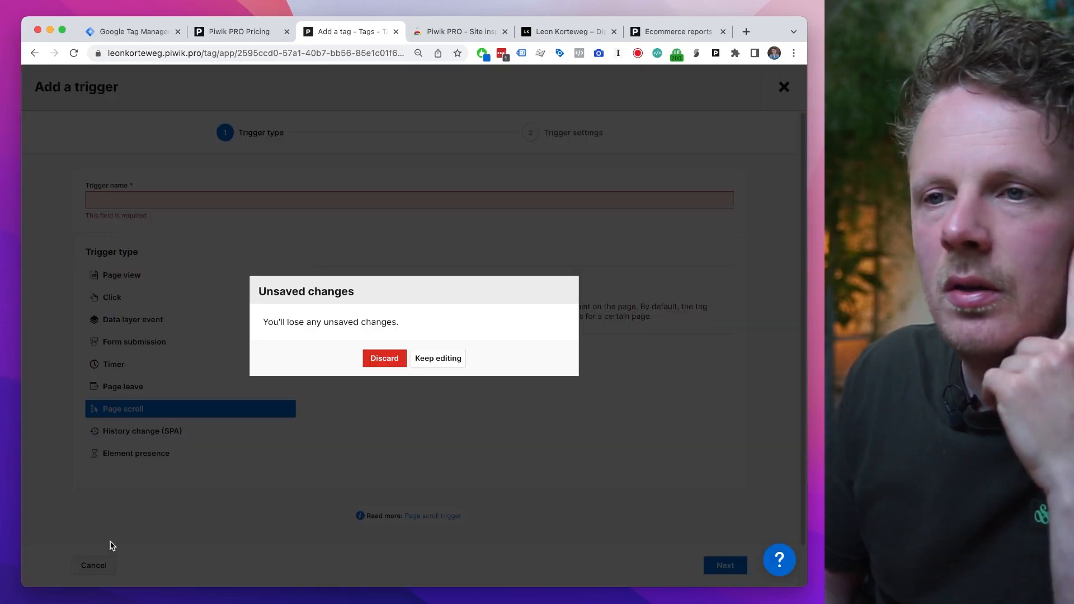
click(369, 359)
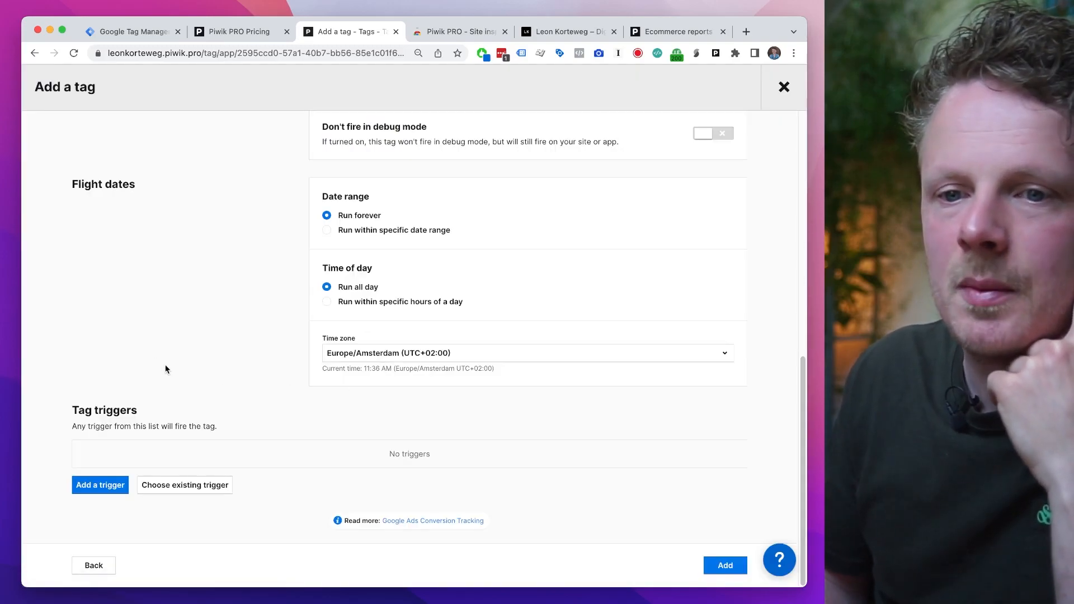
- Discard the unsaved Google Ads Conversion Tracking tag and start adding a variable
scroll(160, 367, up, 15)
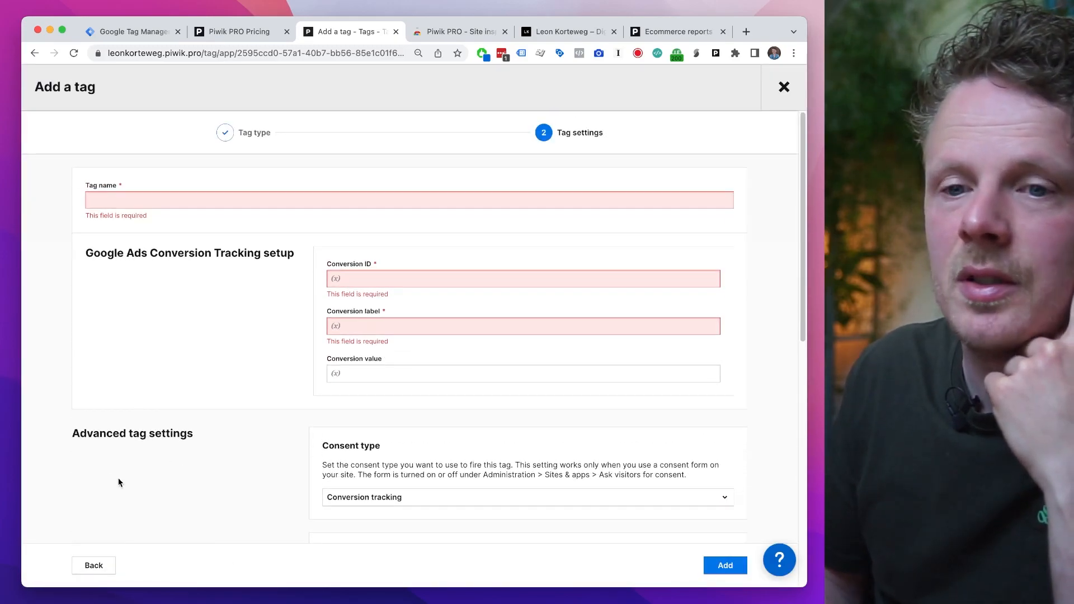
click(108, 575)
click(97, 570)
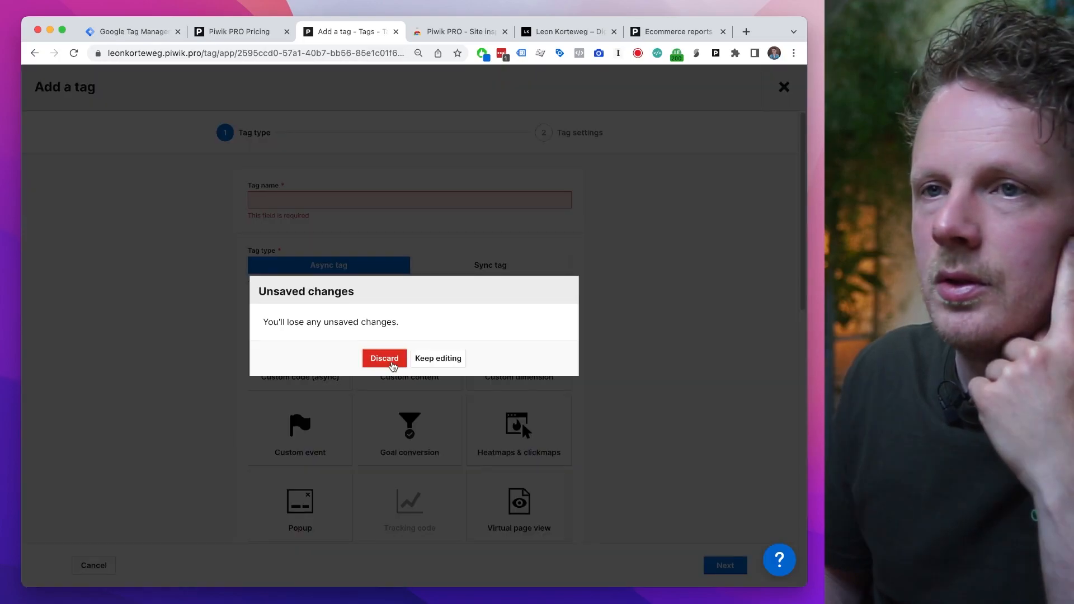
click(392, 363)
click(140, 116)
click(140, 561)
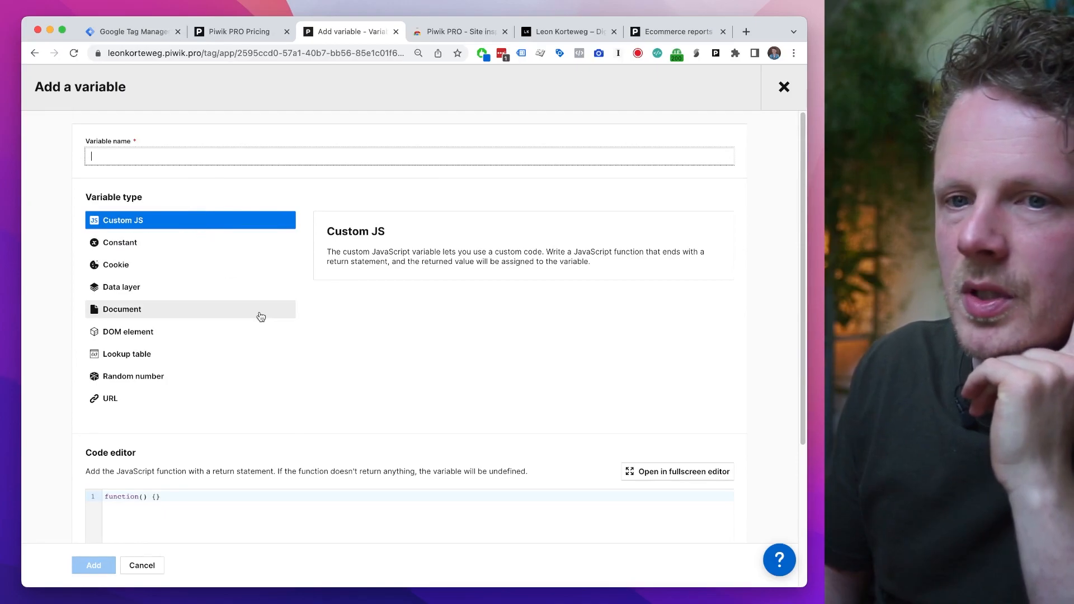
- Examine the Custom JS variable's code editor by adding blank lines inside the function body
scroll(260, 318, down, 5)
click(237, 364)
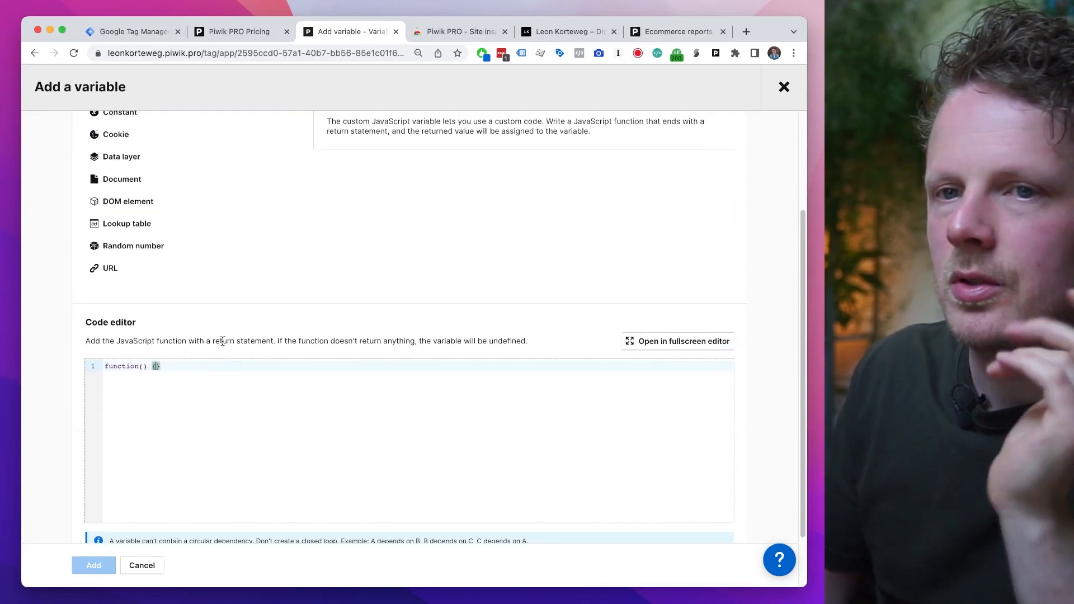
key(Return)
key(Return)
key(Up)
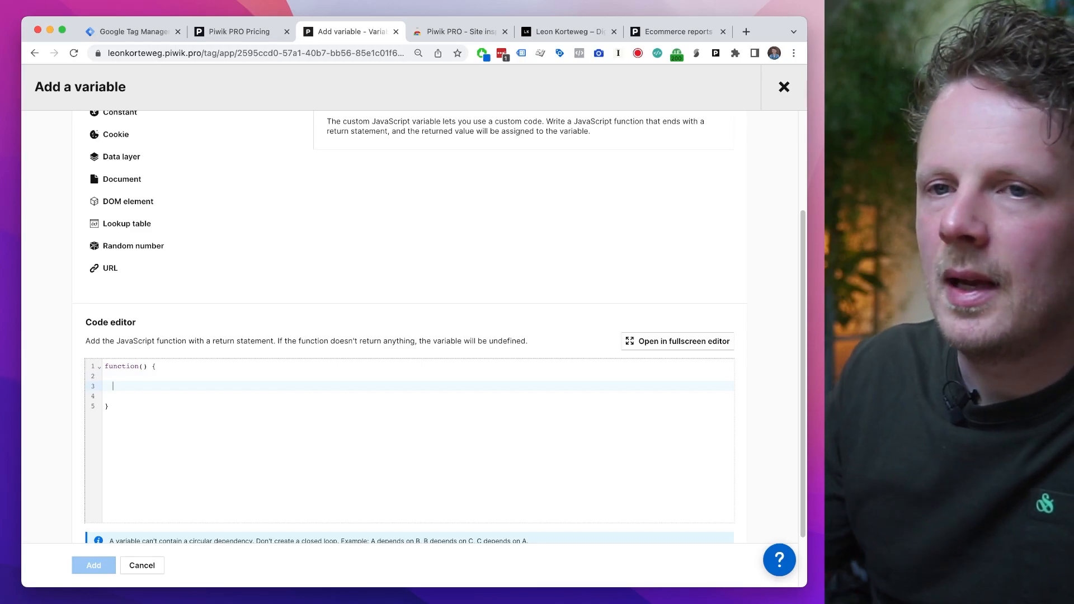
scroll(321, 357, down, 2)
scroll(331, 300, up, 5)
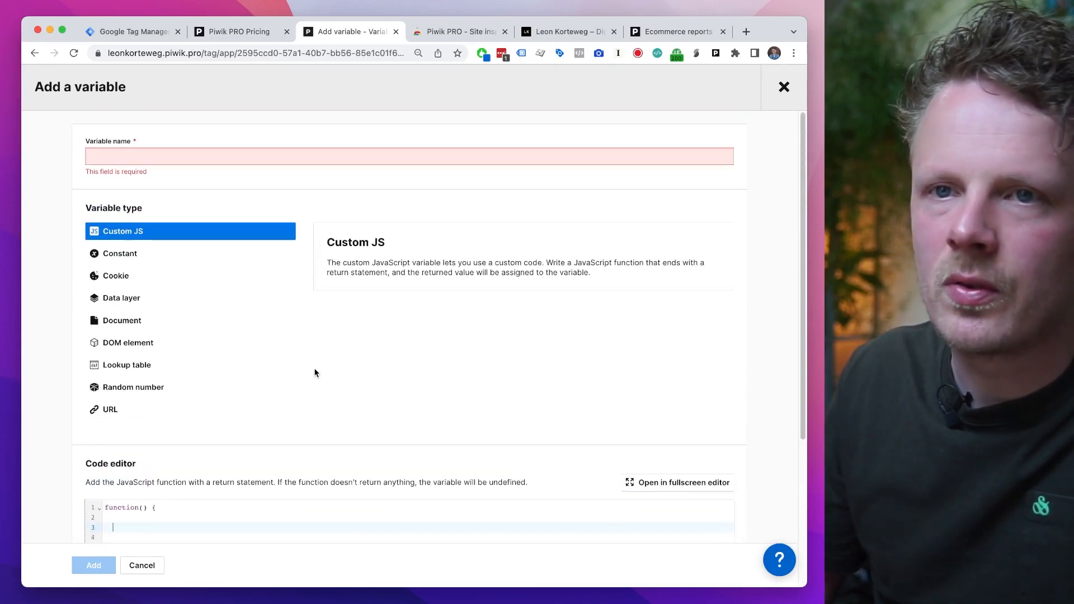
- View the settings of the Constant, Cookie, Data layer and DOM element variable types
click(229, 258)
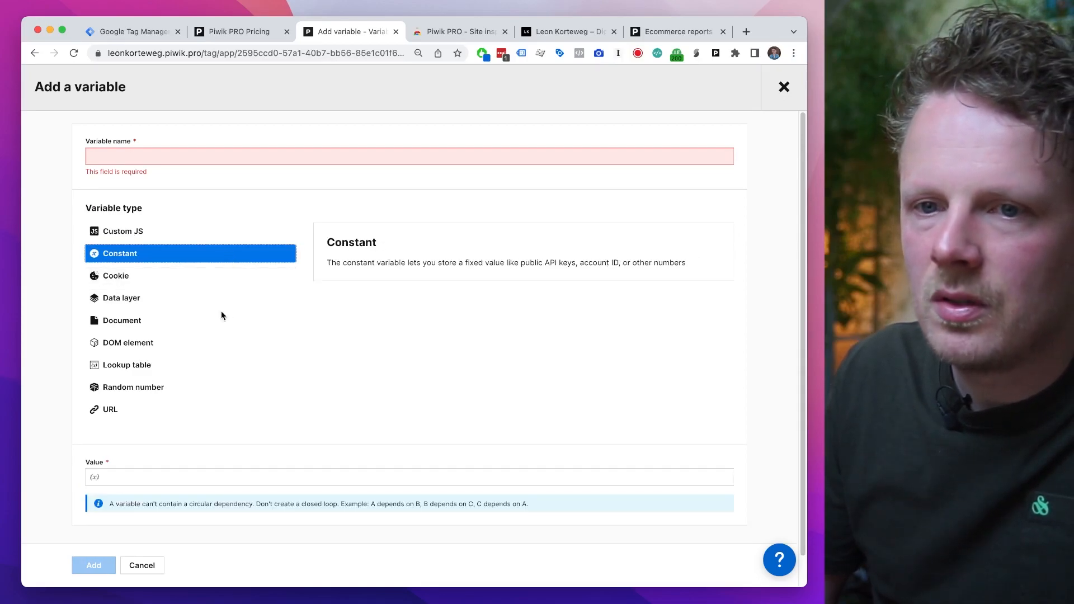
click(210, 282)
click(160, 476)
click(196, 302)
scroll(179, 440, down, 2)
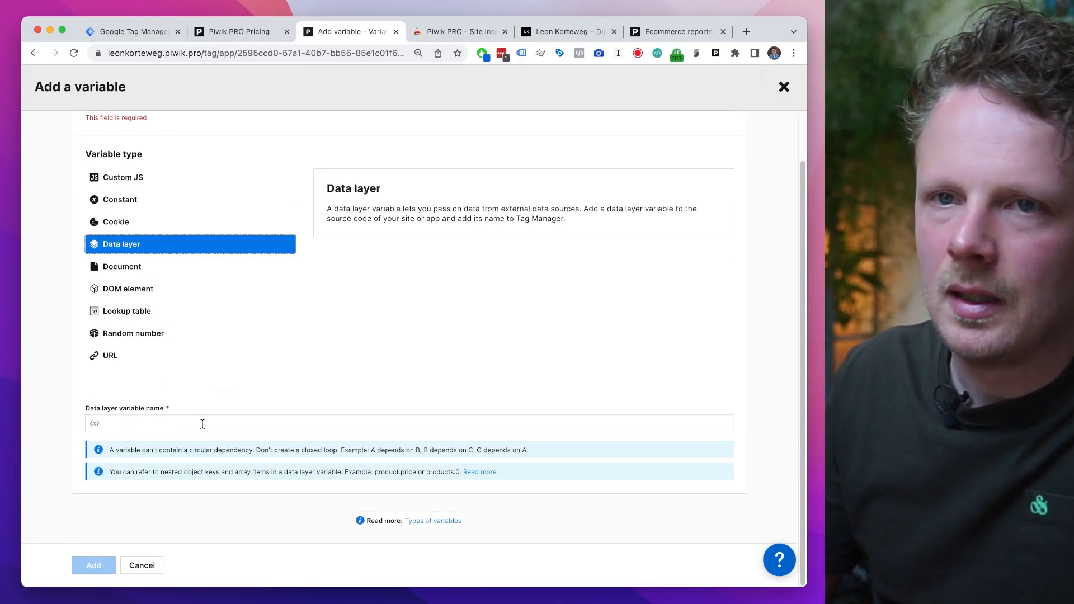
click(219, 289)
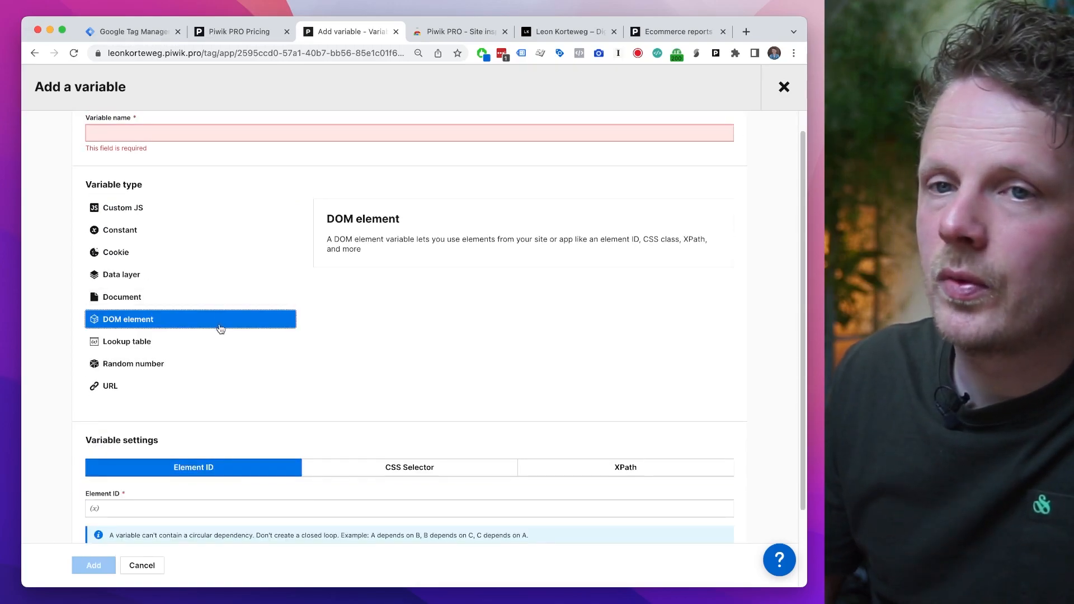
- Select the Lookup table variable type and examine its input variable, input-to-output mapping and default value settings
click(230, 344)
scroll(279, 324, down, 4)
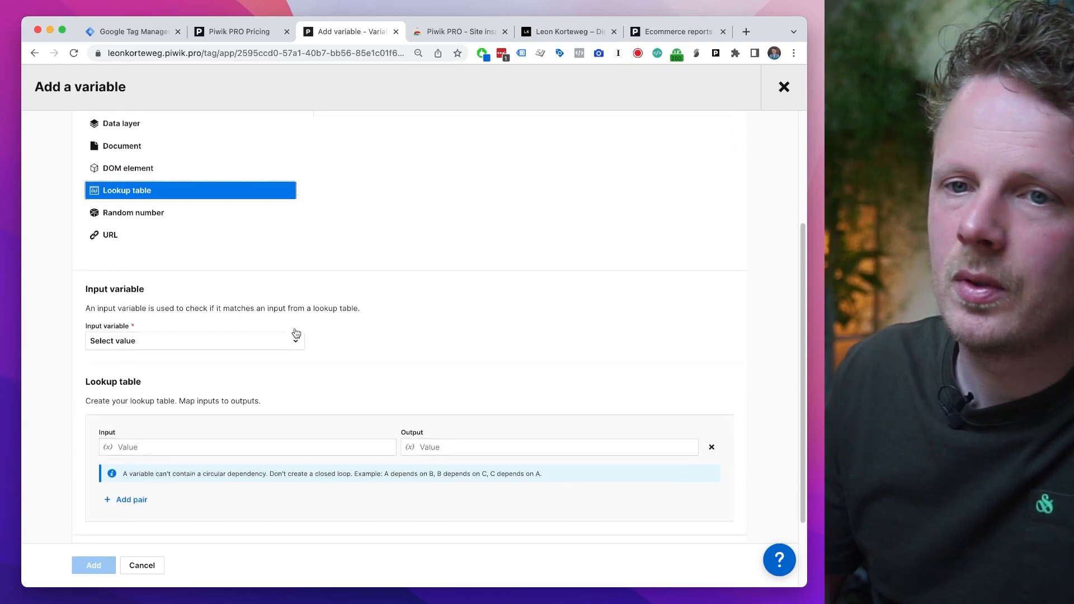
scroll(247, 278, up, 5)
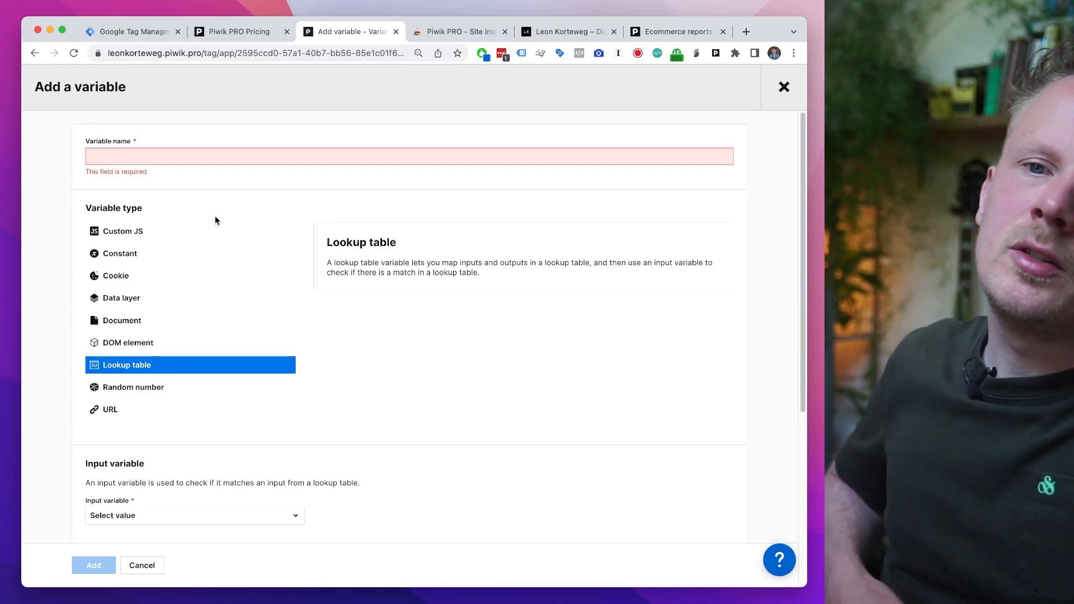
scroll(509, 289, down, 3)
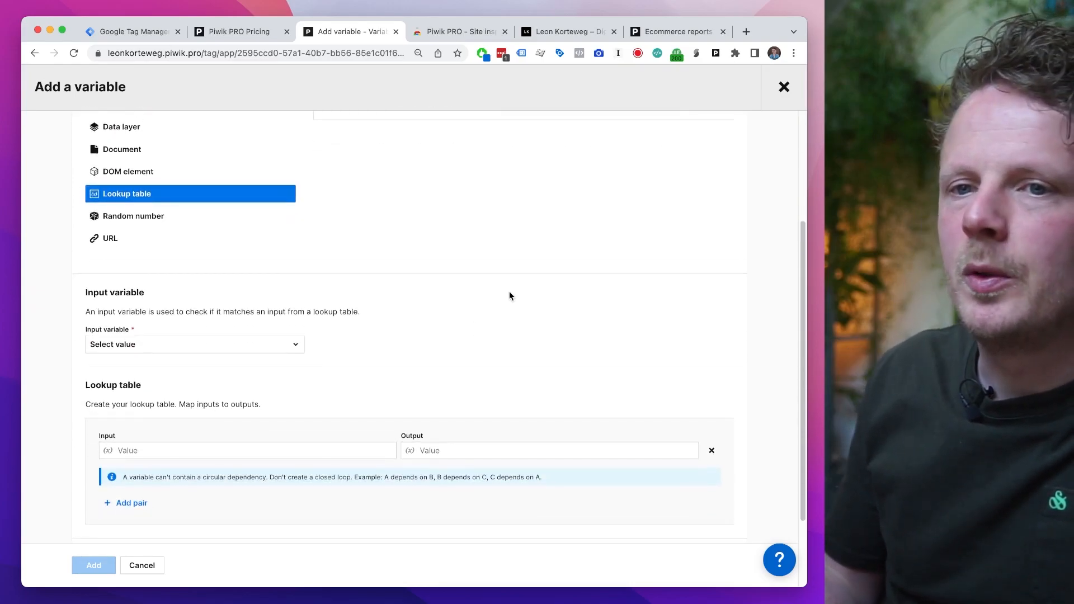
scroll(495, 329, down, 1)
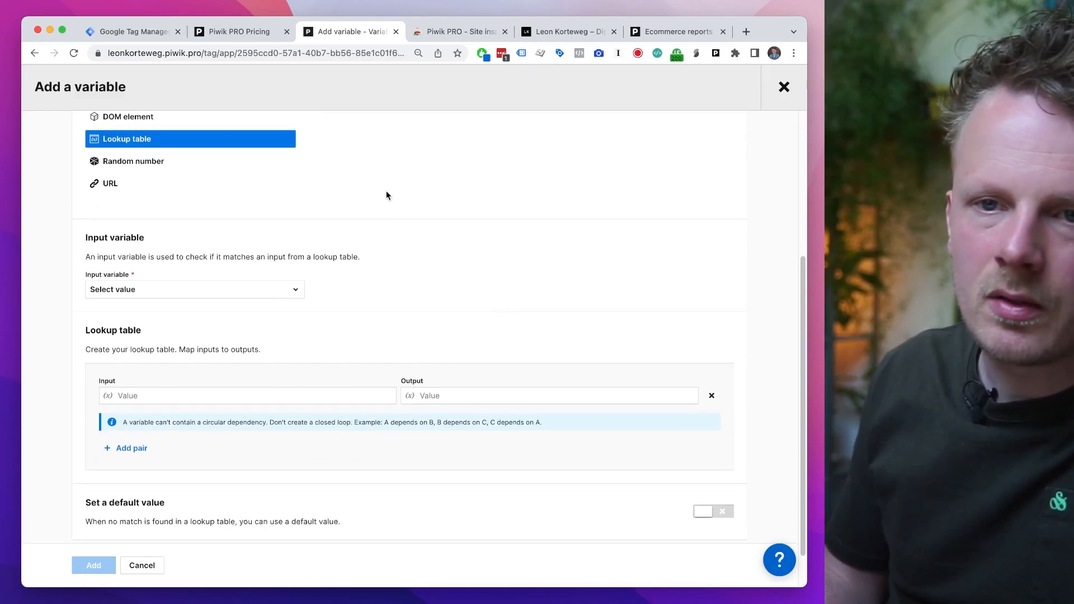
scroll(455, 270, down, 1)
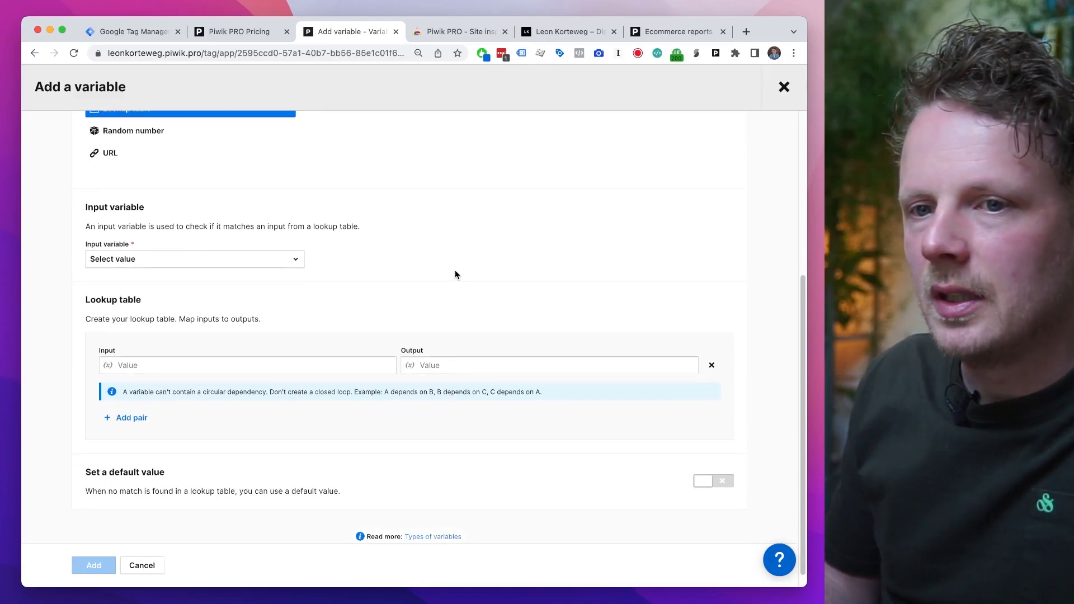
scroll(447, 296, up, 3)
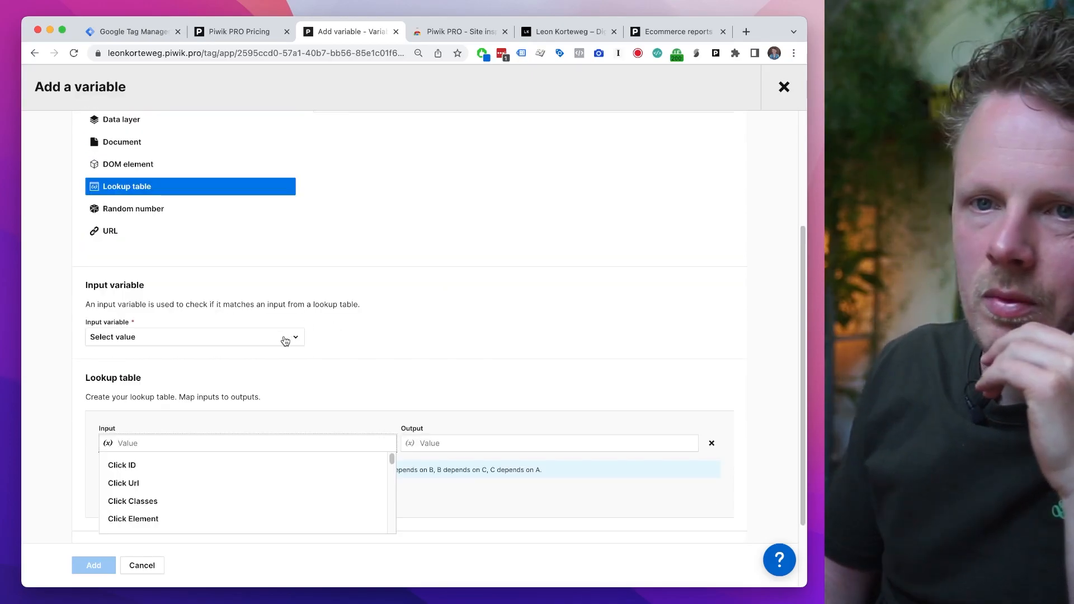
- View the Random number and URL variable types, and return to the Custom JS type
click(283, 339)
click(396, 252)
key(Down)
key(Down)
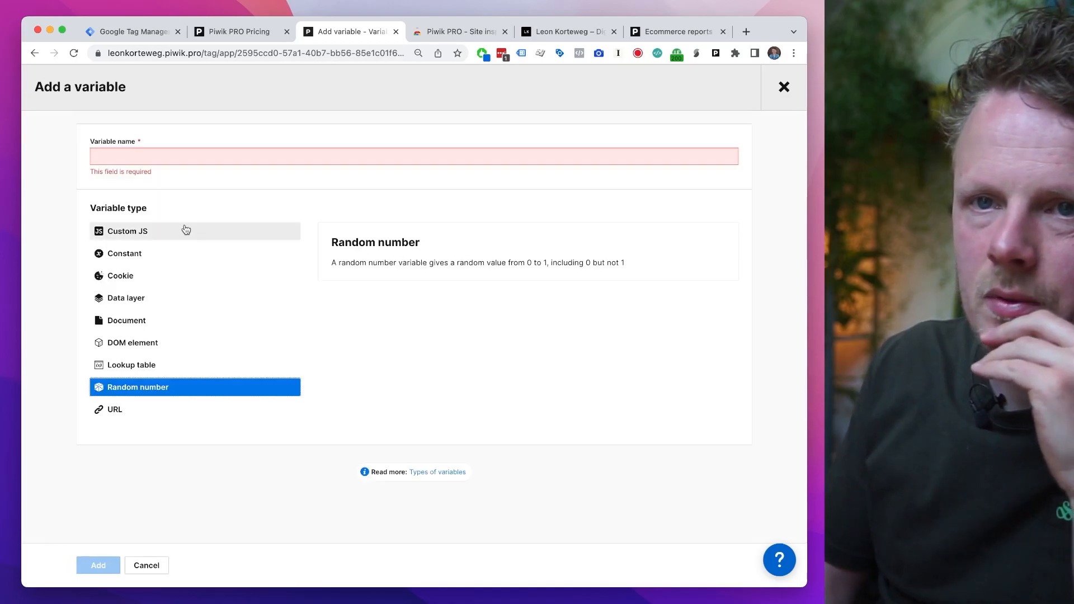
scroll(208, 335, up, 3)
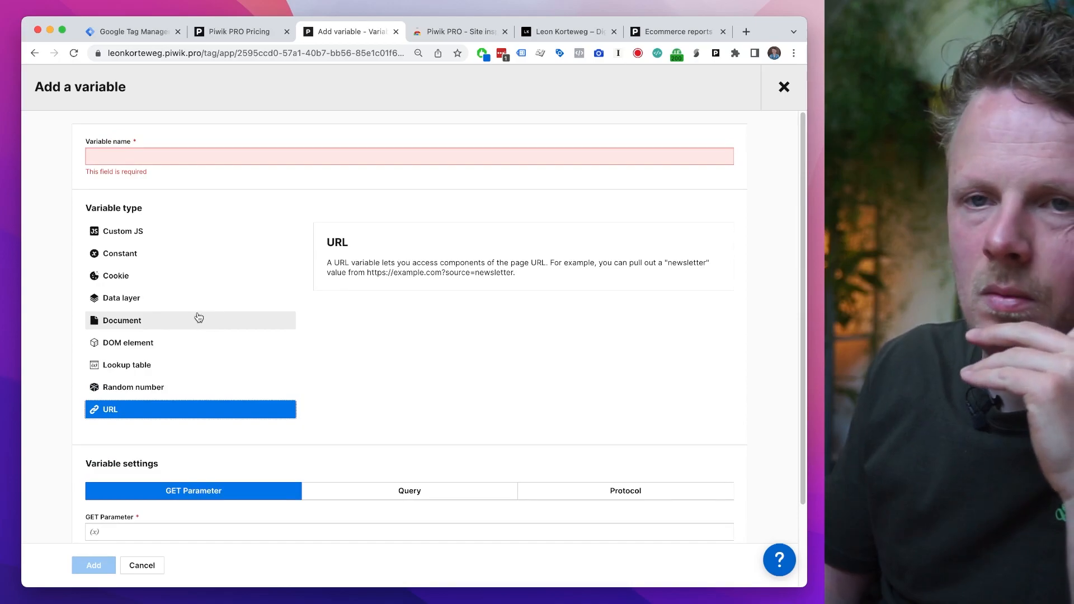
key(Down)
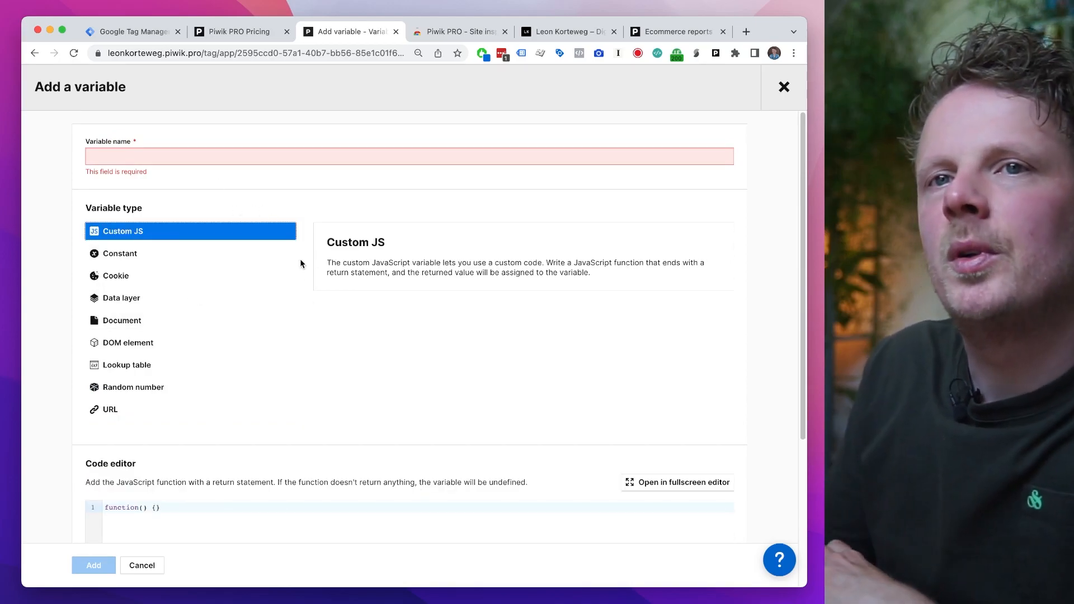
- Switch to Google Tag Manager, search the Community Template Gallery for variable templates matching "eve", and close the gallery
key(super+1)
click(107, 245)
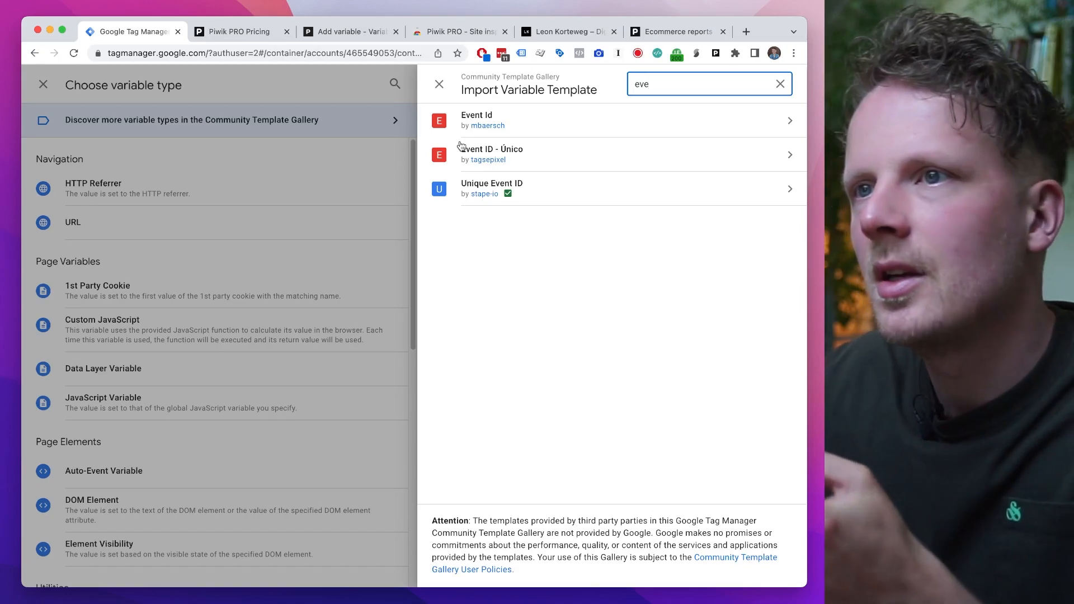
click(439, 84)
- Return to Piwik PRO and discard the unsaved Custom JS variable
key(ctrl+Tab)
key(ctrl+Tab)
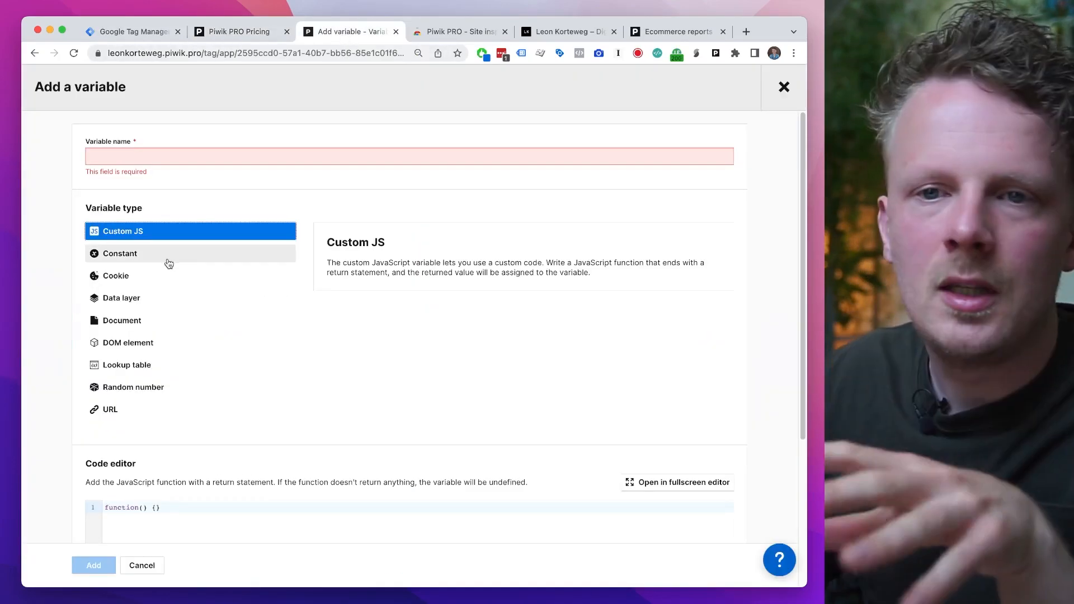
click(783, 88)
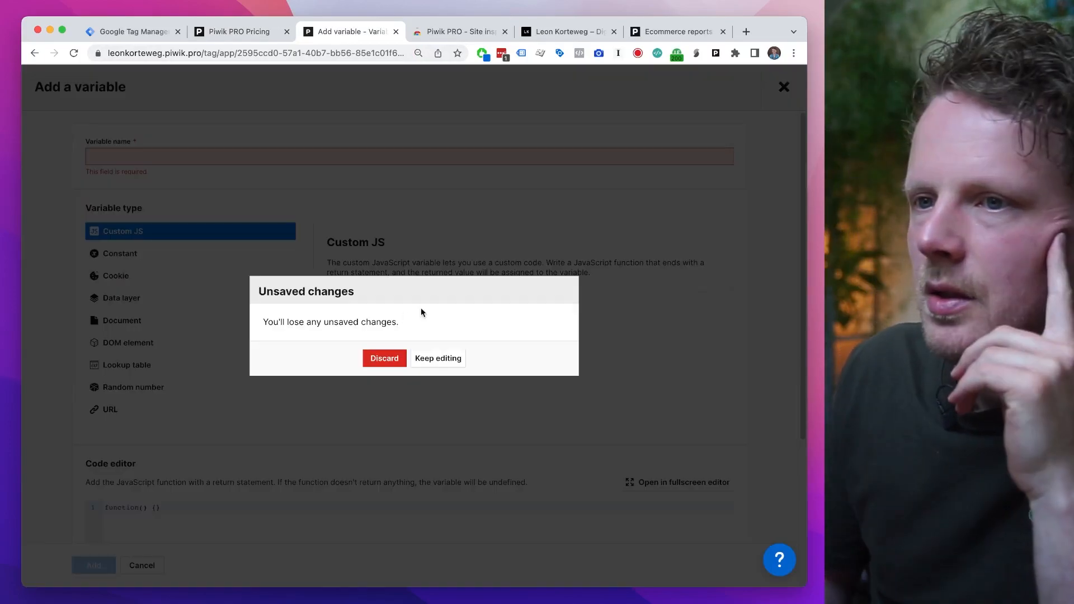
click(391, 363)
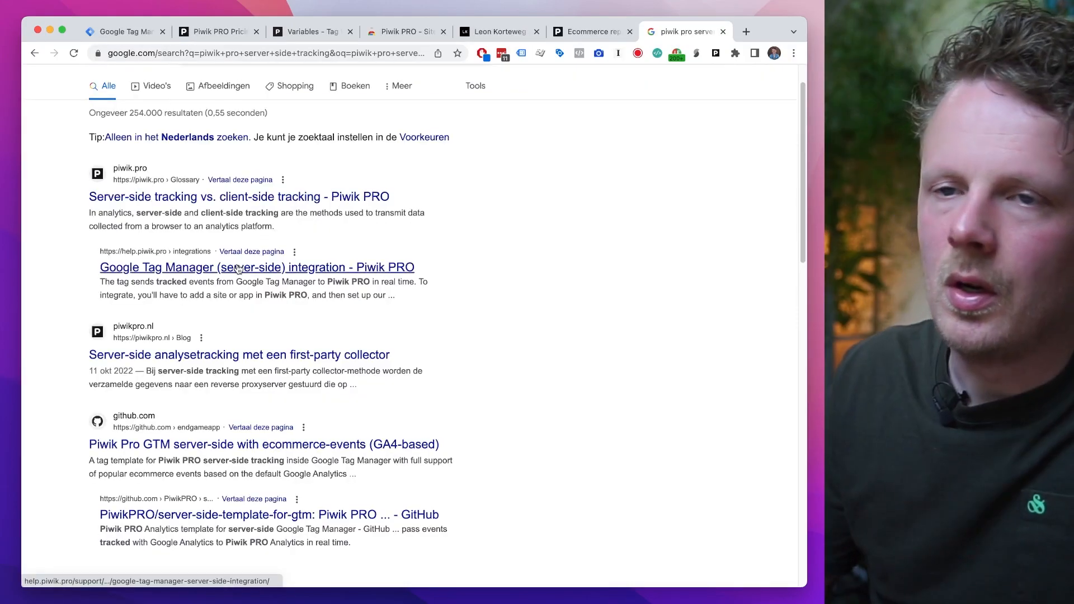
- Open the Piwik PRO help article on Google Tag Manager (server-side) integration and skim its setup instructions
click(249, 272)
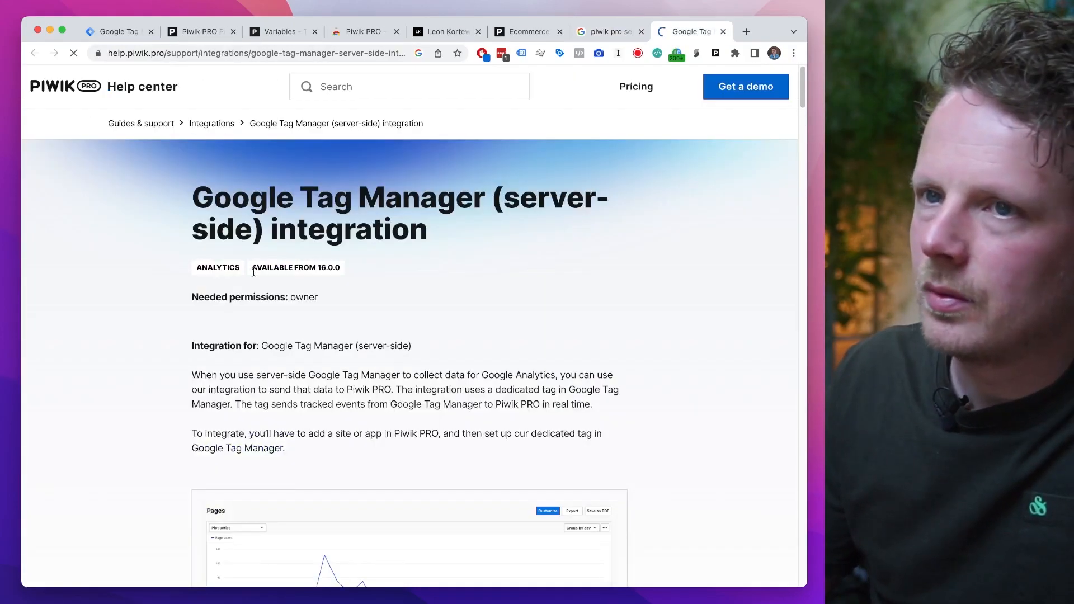
scroll(311, 312, down, 2)
scroll(429, 190, down, 3)
scroll(407, 254, down, 10)
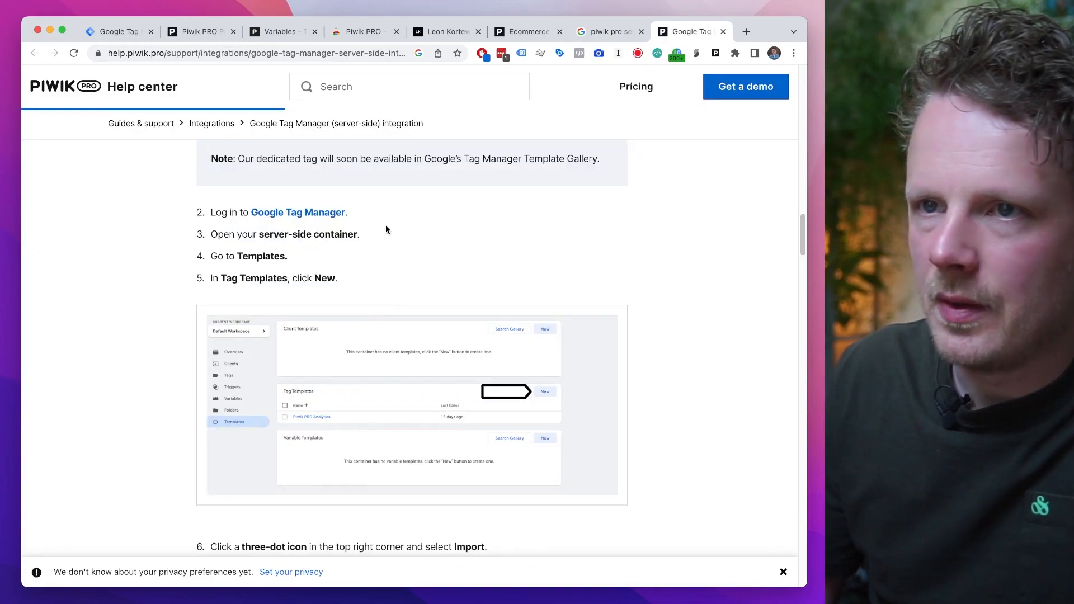
scroll(392, 213, down, 15)
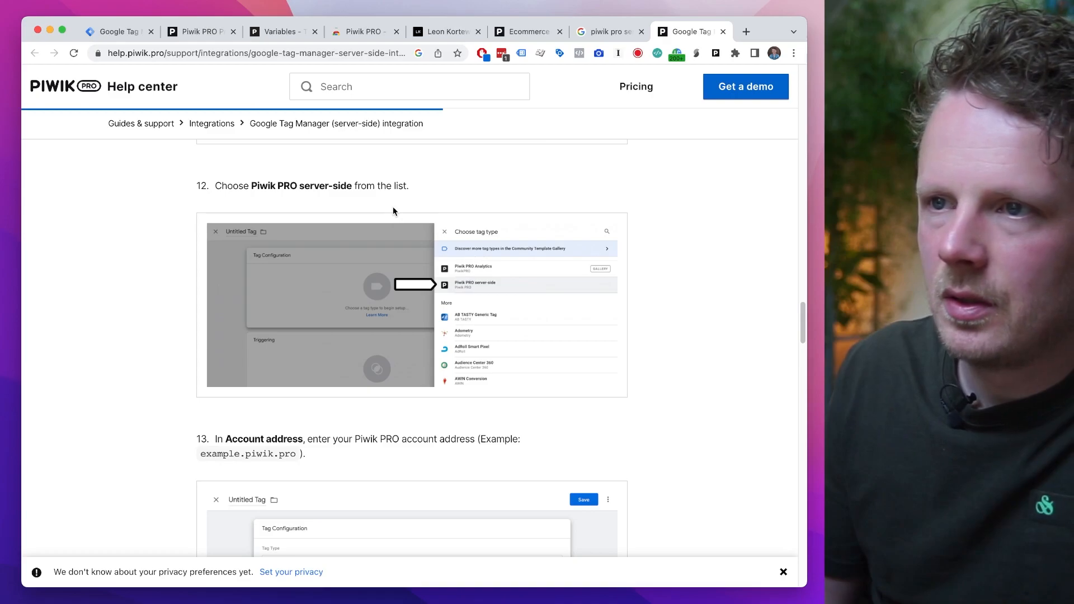
scroll(681, 204, up, 10)
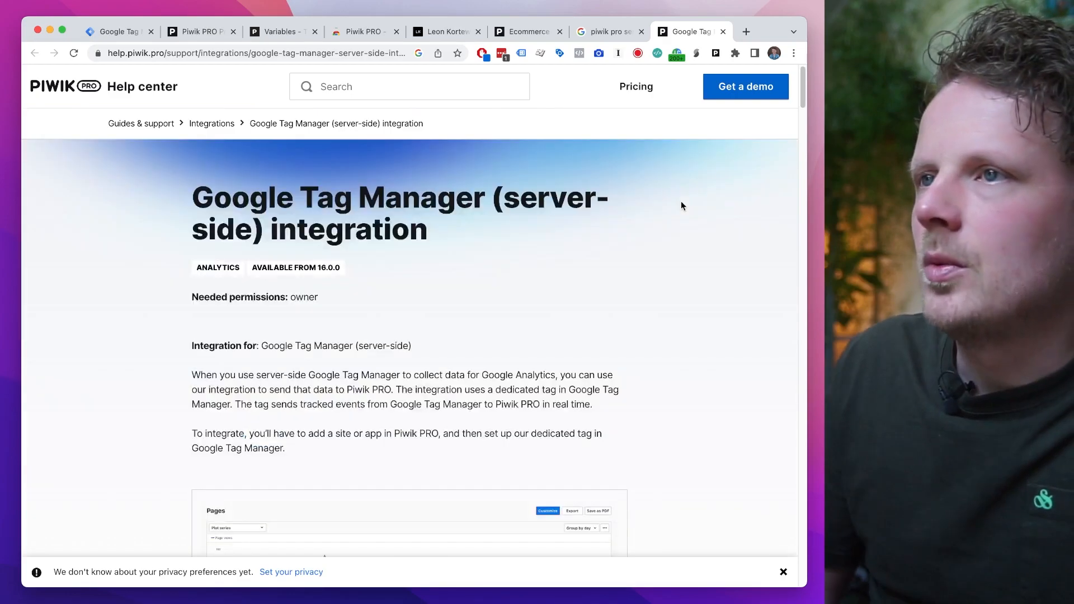
- Go back to the Piwik PRO server-side tracking search results and look through the remaining entries
key(ctrl+shift+Tab)
key(ctrl+shift+Tab)
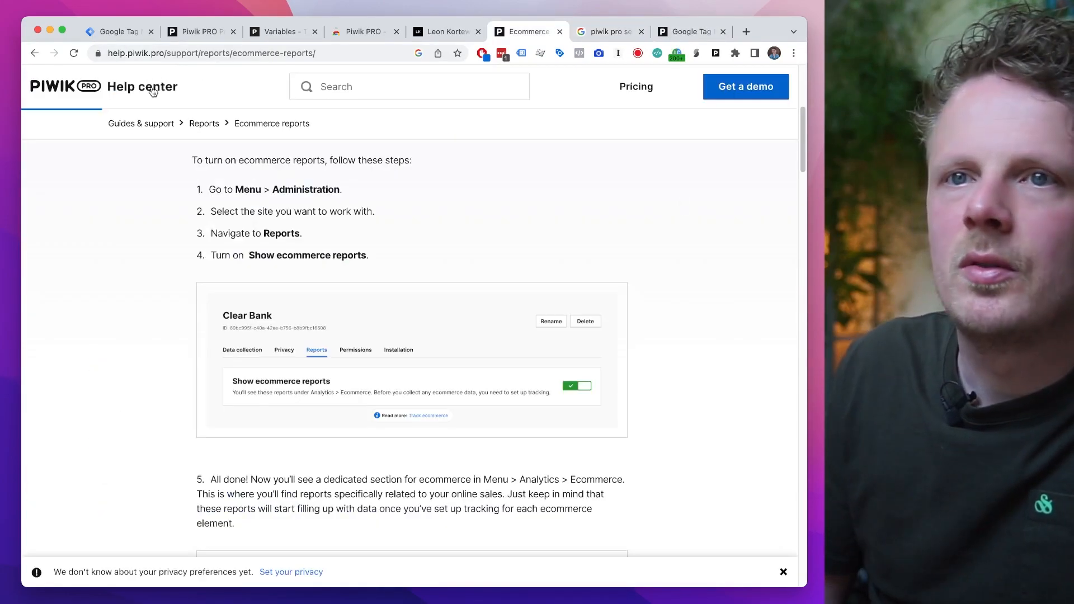
key(ctrl+Tab)
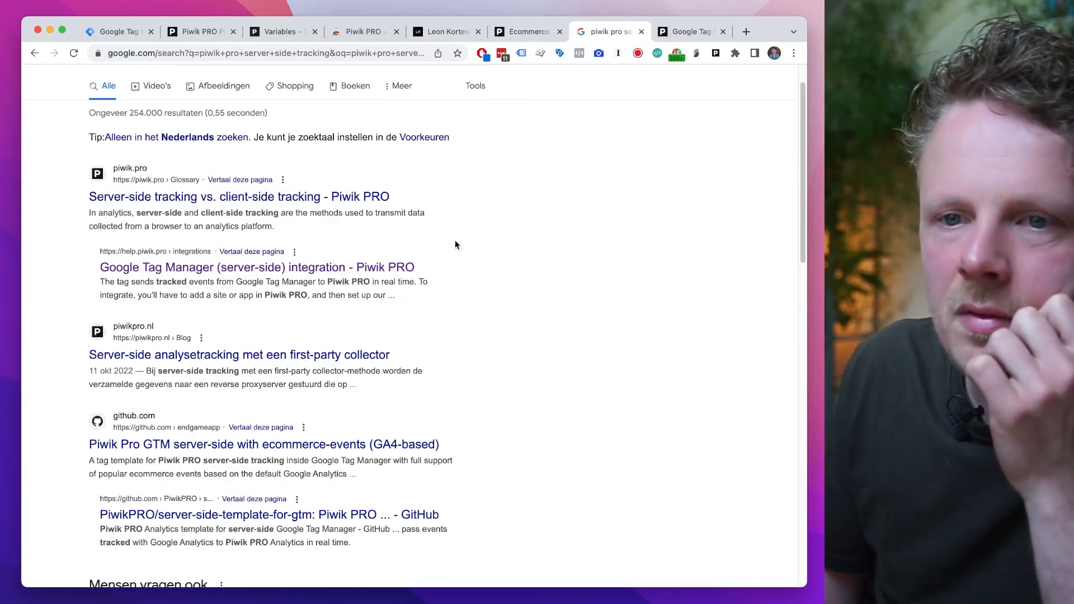
scroll(473, 269, down, 3)
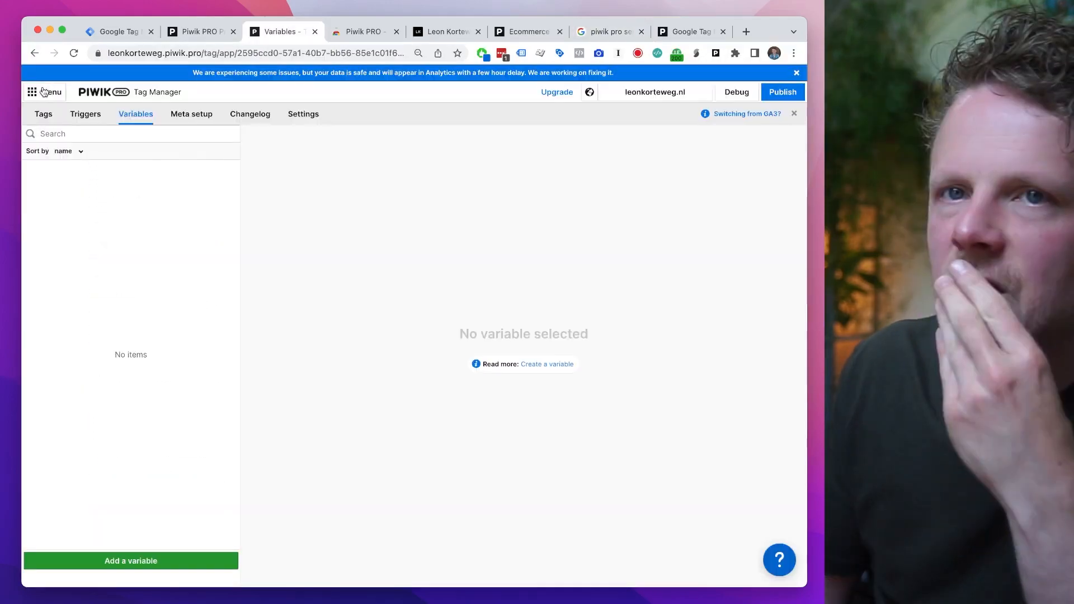
- Open Piwik PRO's Consent Manager and review the available consent forms, success message and reminder options
click(45, 92)
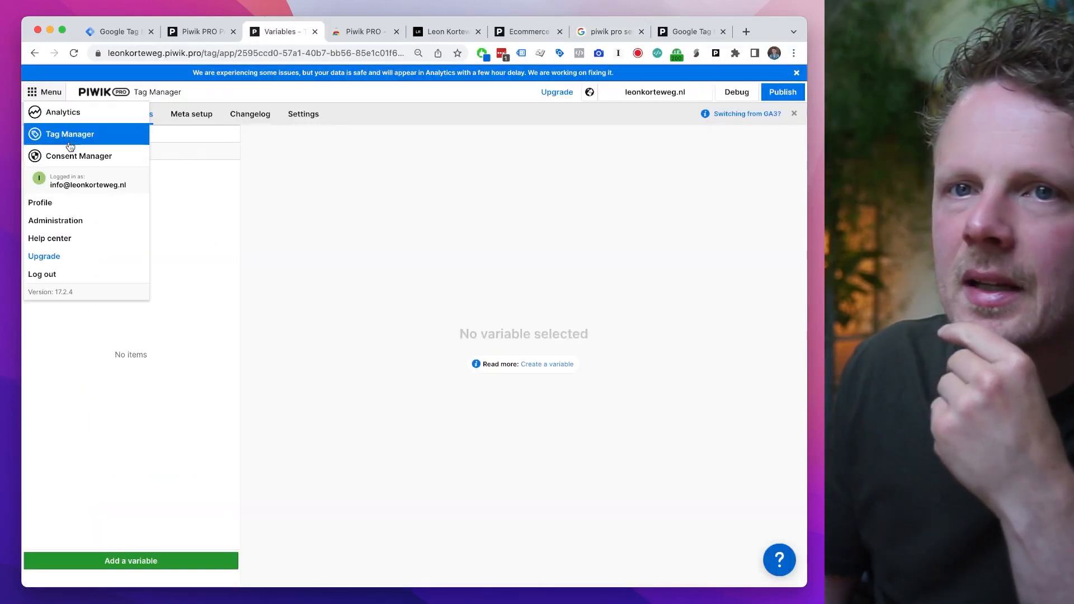
click(92, 163)
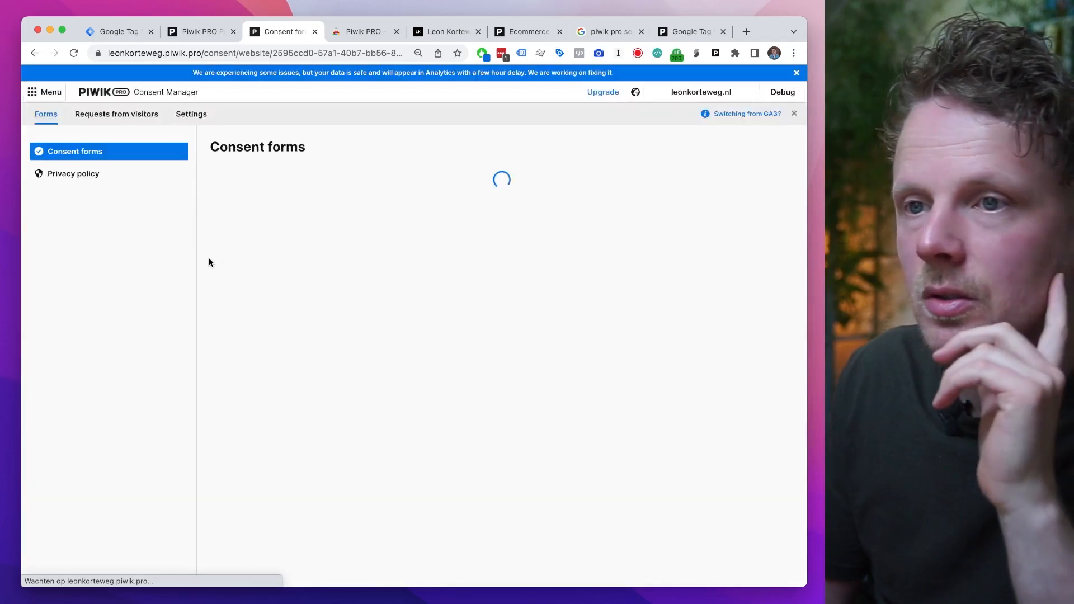
click(124, 174)
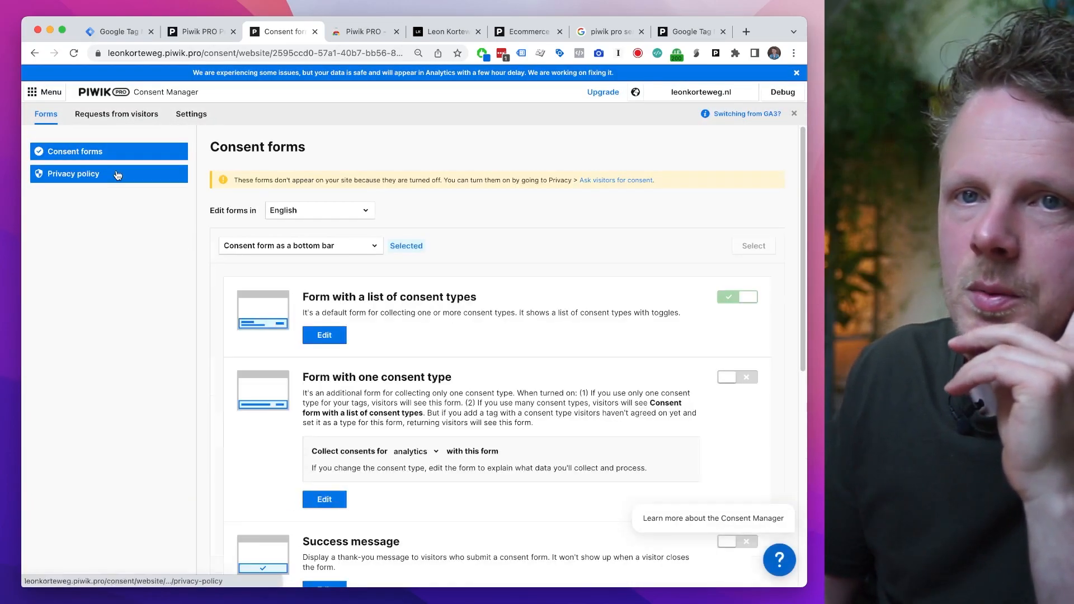
click(128, 157)
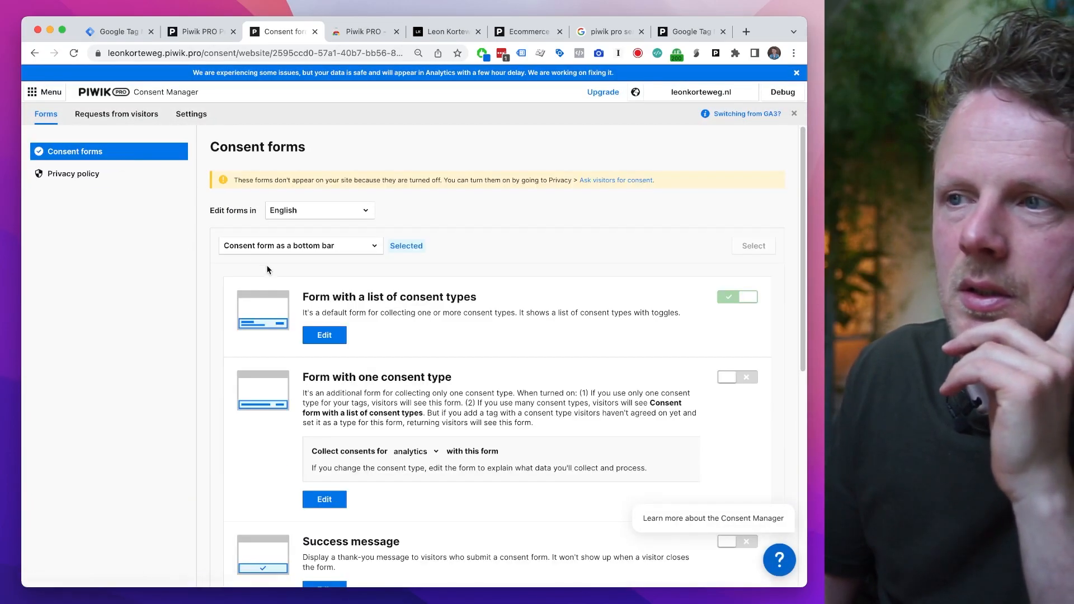
scroll(266, 264, down, 5)
scroll(267, 264, down, 4)
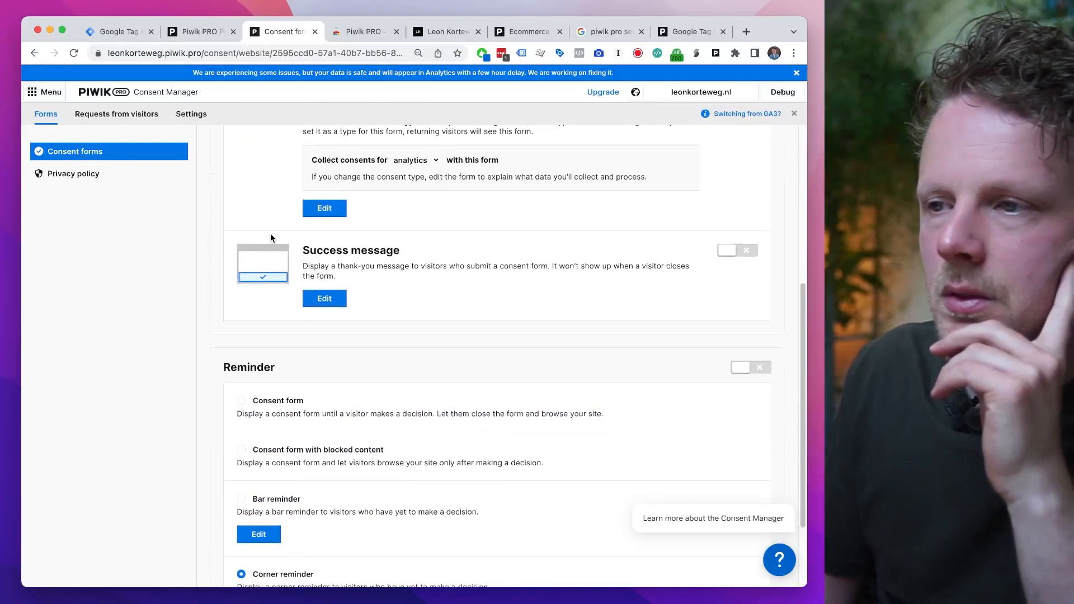
scroll(271, 233, up, 8)
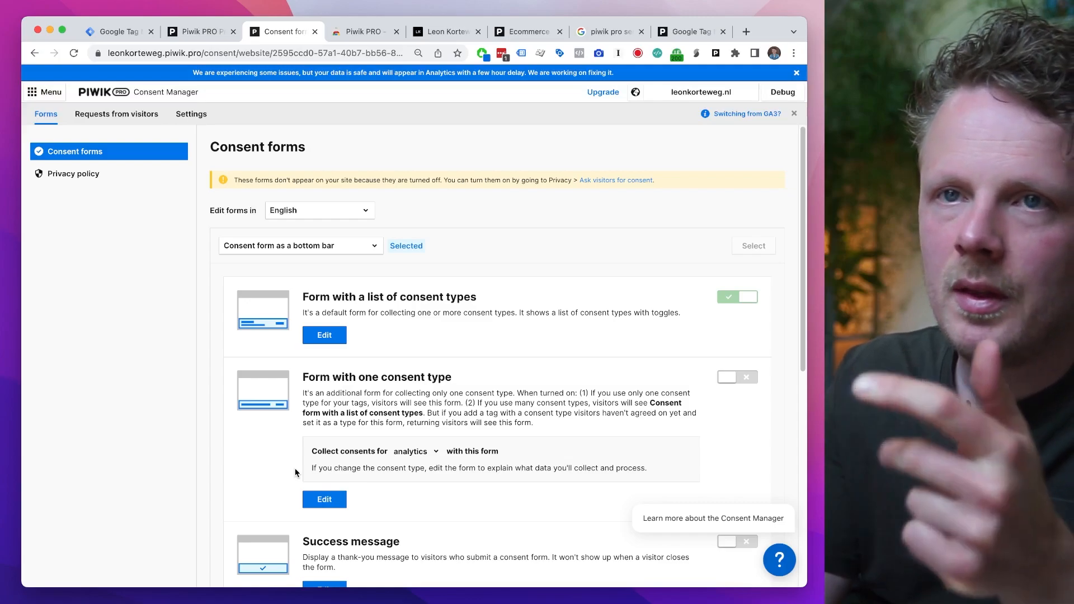
- Check on the Piwik PRO pricing page which modules the free Core plan includes
click(203, 32)
triple_click(267, 252)
click(207, 344)
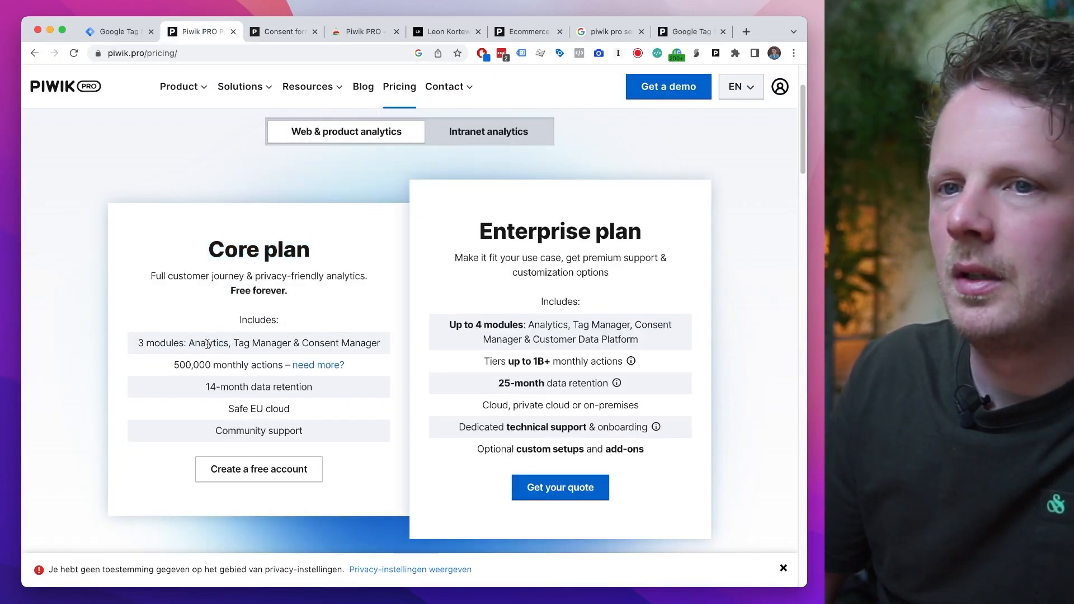
double_click(272, 343)
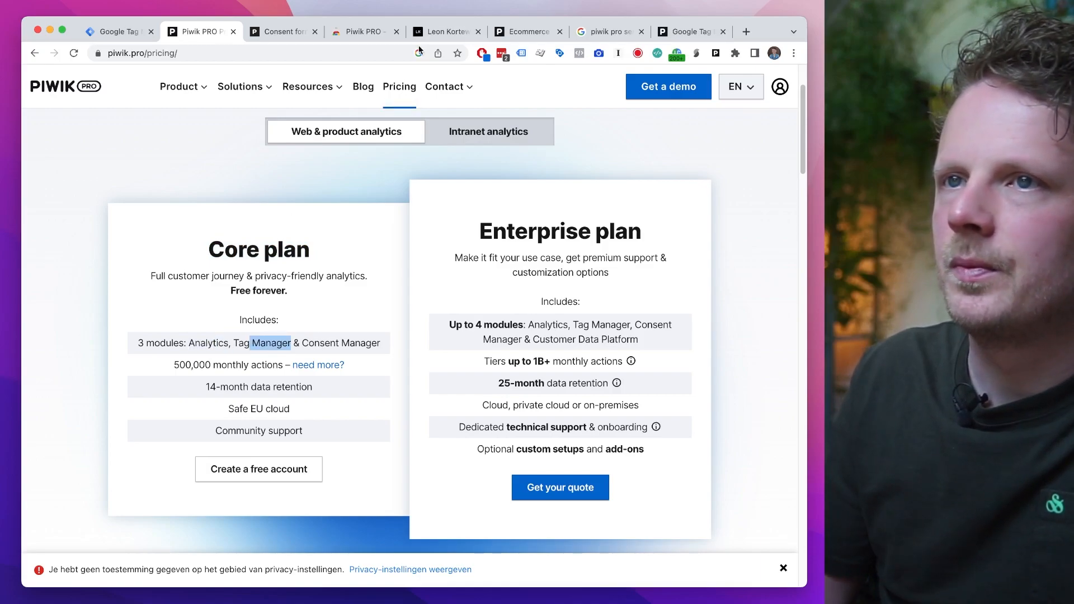
- Return to the Consent Manager, check the site switcher, and open the Administration area
key(ctrl+Tab)
click(684, 96)
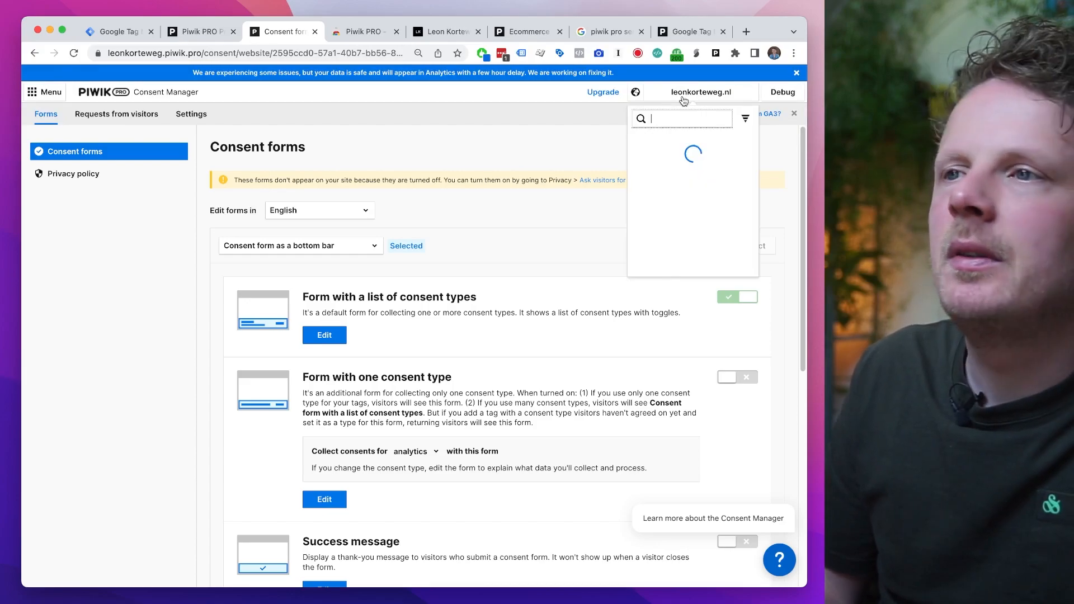
click(688, 98)
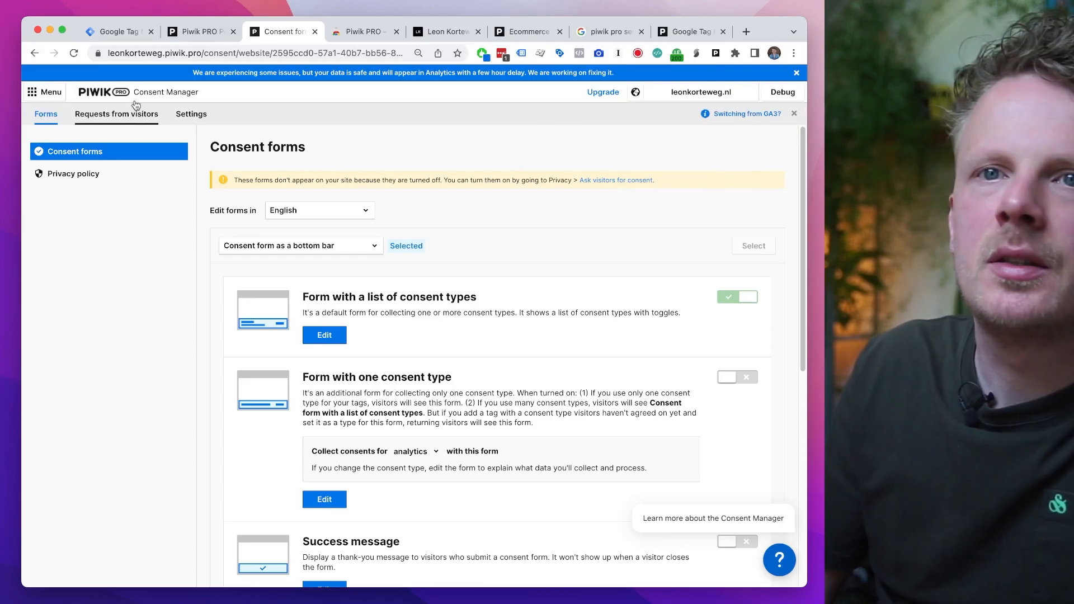
click(56, 92)
click(82, 220)
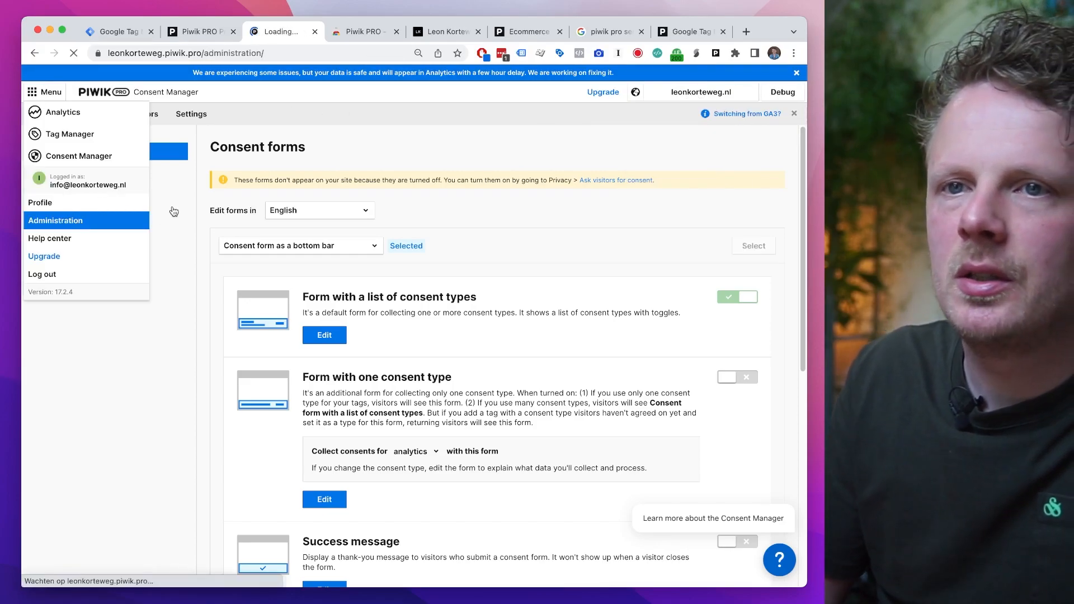
- Close the browser tabs that follow the Piwik PRO Administration tab
click(397, 32)
click(397, 31)
click(397, 31)
click(397, 31)
- Search Google for "piwik pro rollup reporting" in a new browser tab
key(super+t)
text(piwik pro rollup reporting)
key(Return)
click(592, 31)
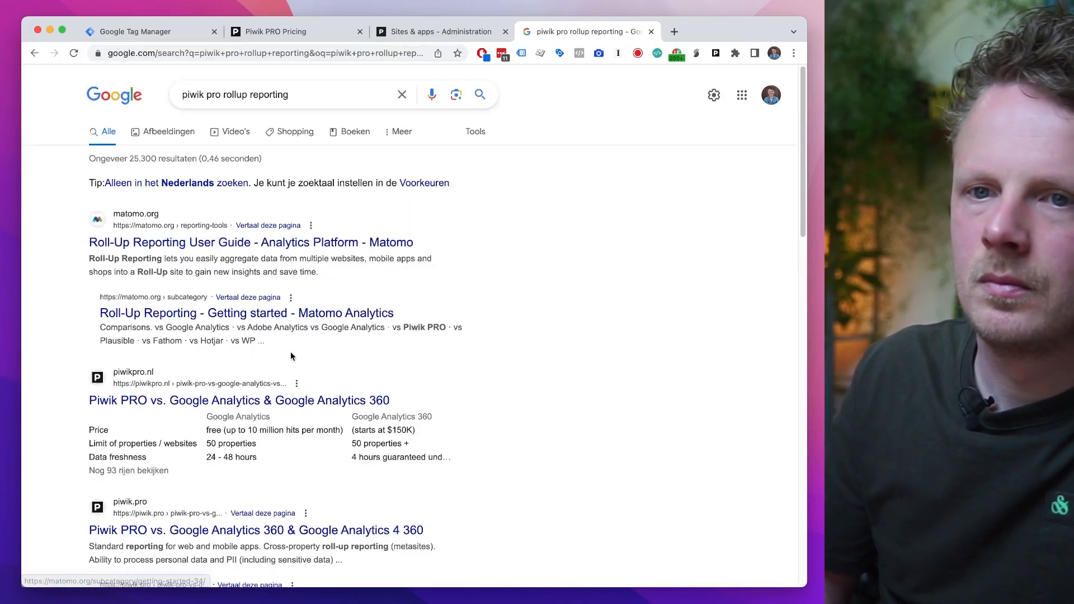
- Open the Custom reports - Piwik PRO search result in a new tab and search that page for "rollup"
scroll(291, 354, down, 5)
super+click(165, 497)
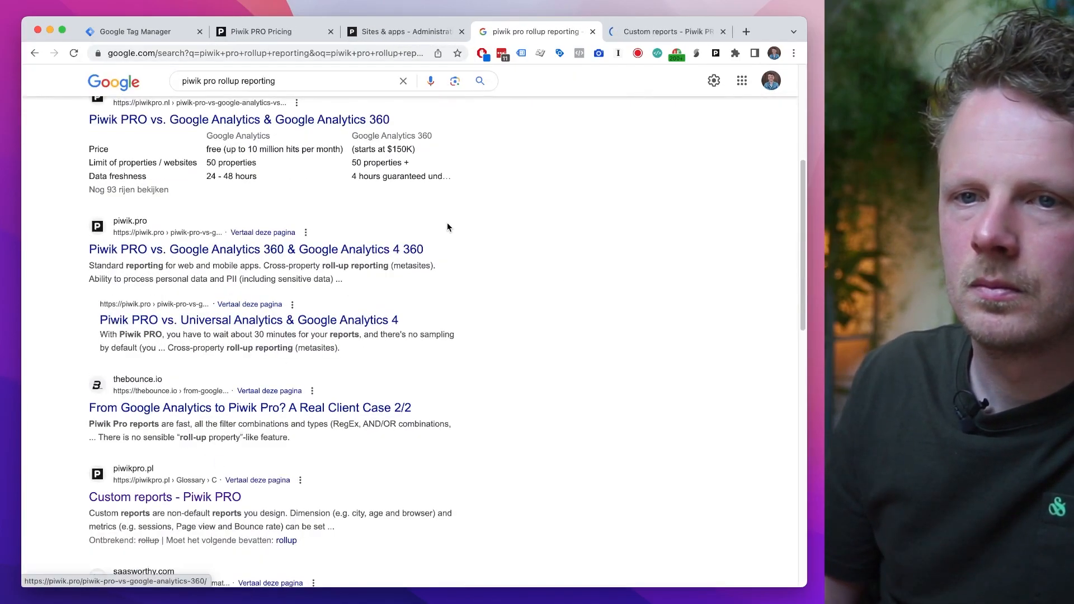
key(ctrl+Tab)
scroll(413, 257, down, 3)
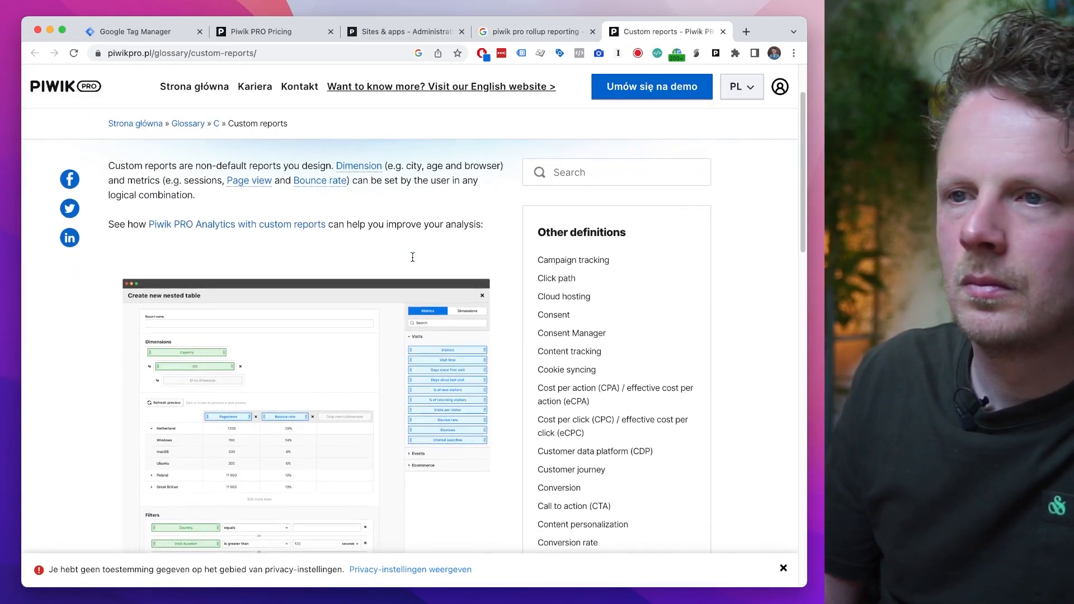
key(super+f)
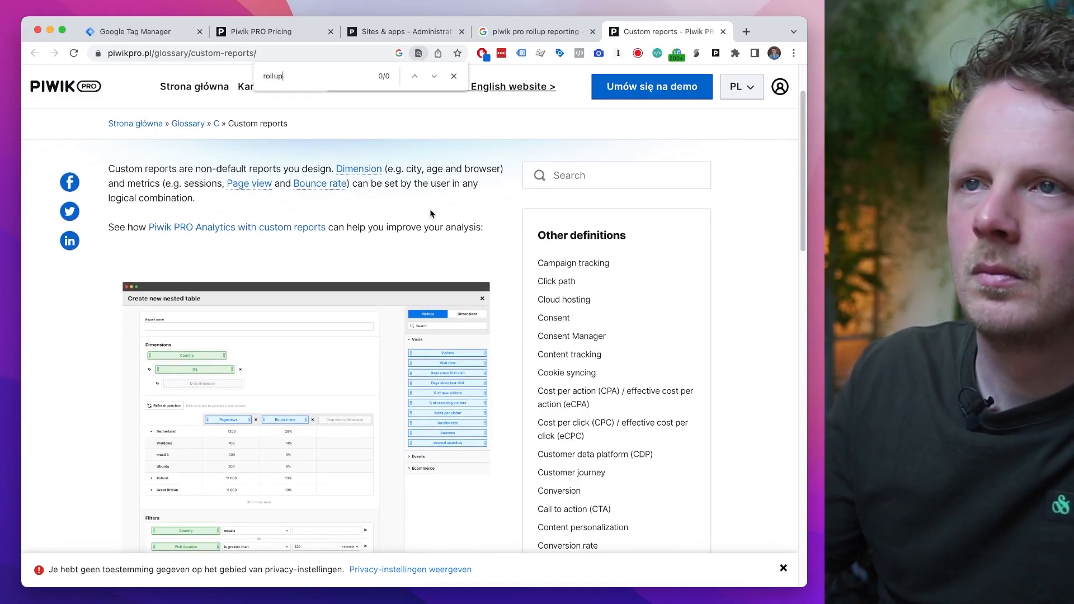
- In Administration, open the site listed below lichtjaar.nl and review its data collection settings for scroll depth, internal search, page URLs, campaigns and filters
key(ctrl+shift+Tab)
key(ctrl+shift+Tab)
key(ctrl+shift+Tab)
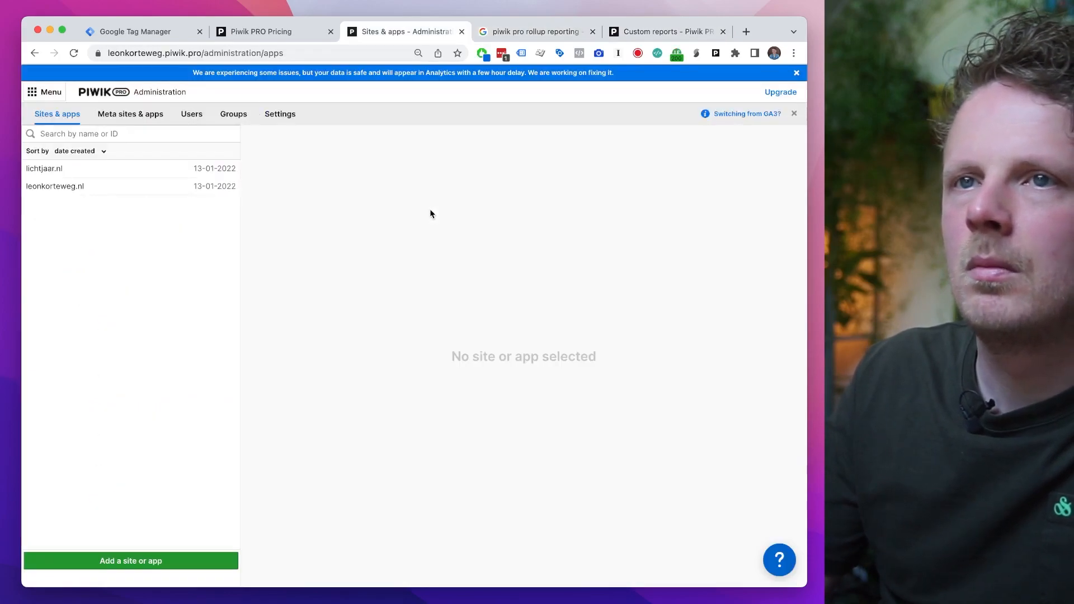
key(ctrl+Tab)
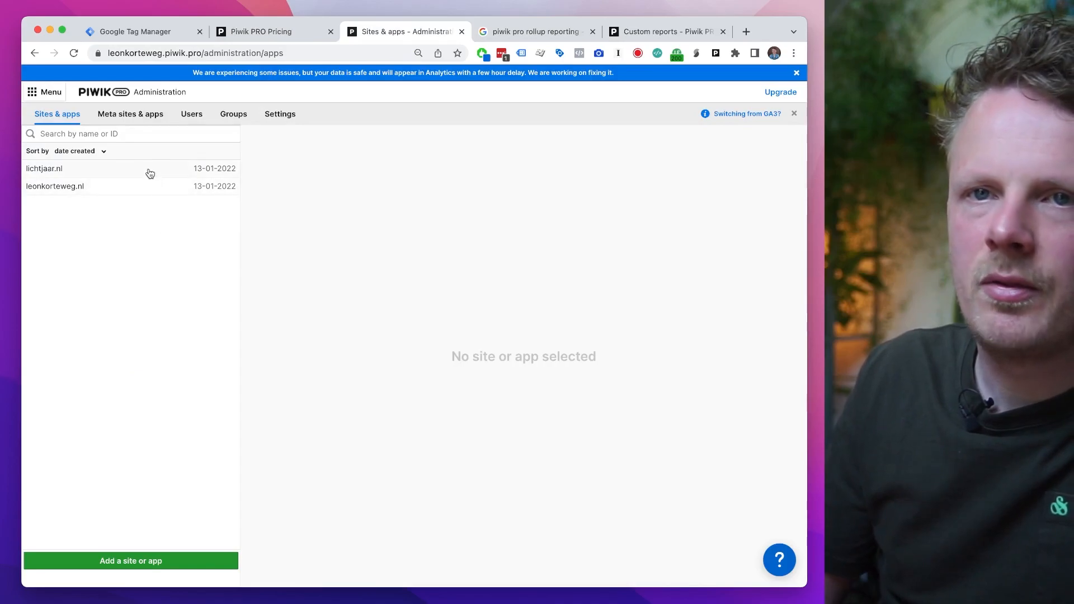
click(152, 186)
scroll(334, 276, down, 5)
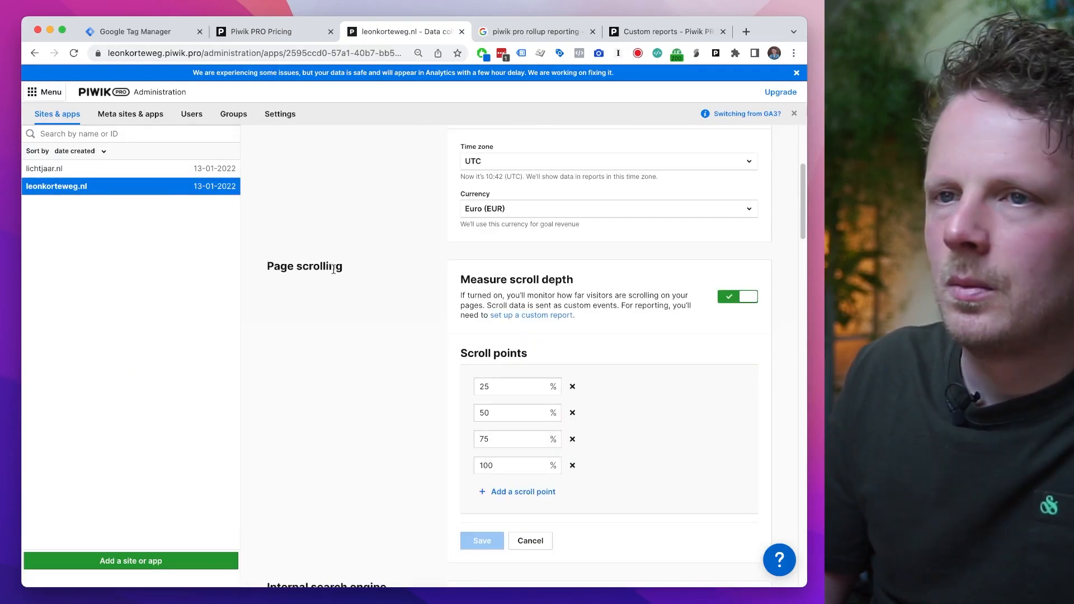
scroll(334, 275, down, 8)
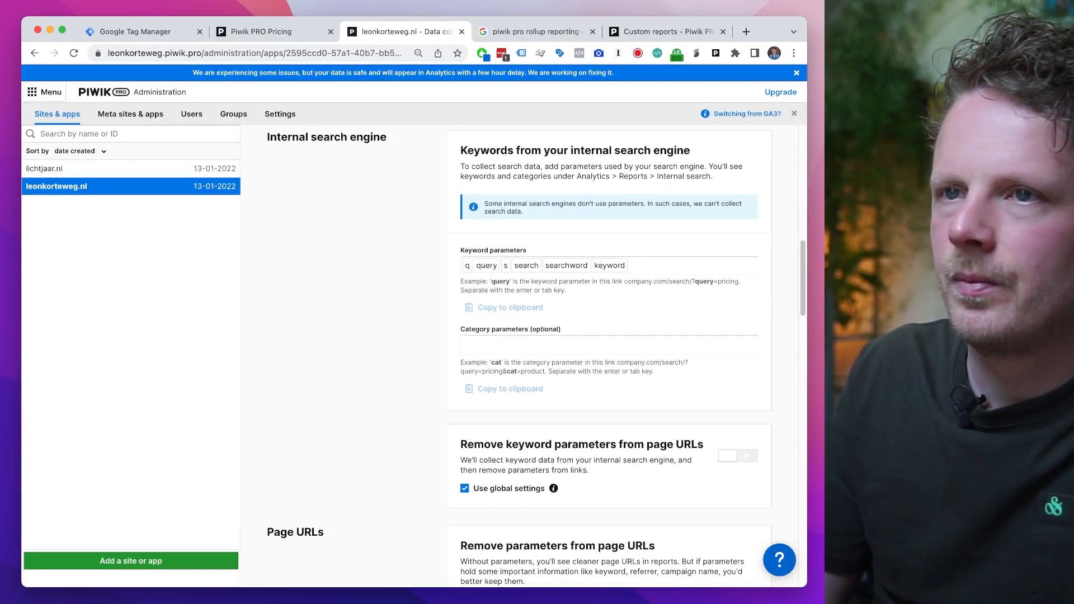
scroll(523, 356, down, 8)
scroll(524, 356, down, 16)
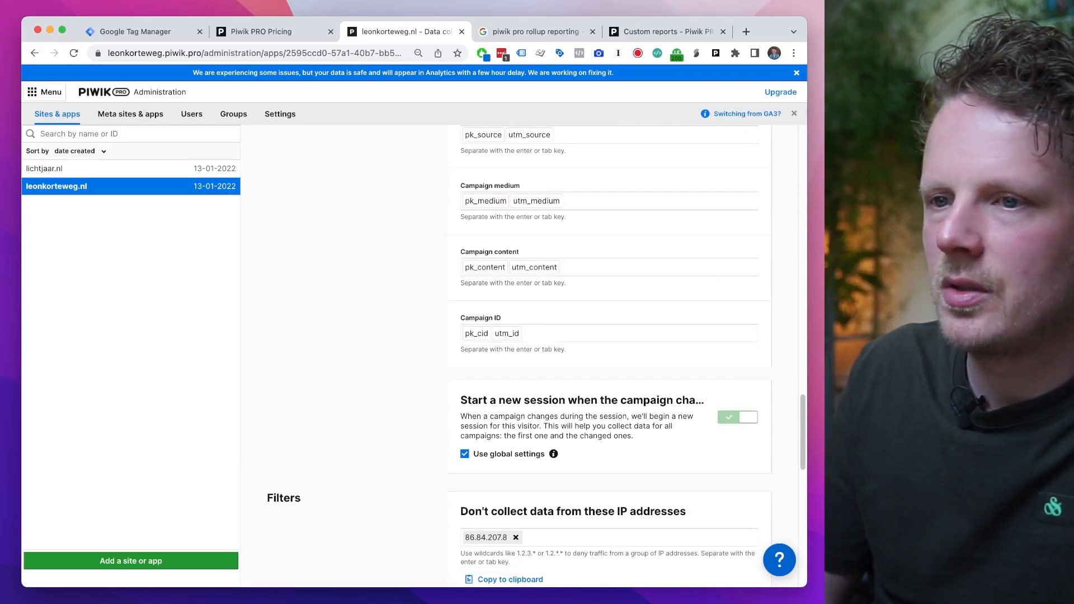
scroll(523, 356, up, 8)
scroll(523, 356, up, 8)
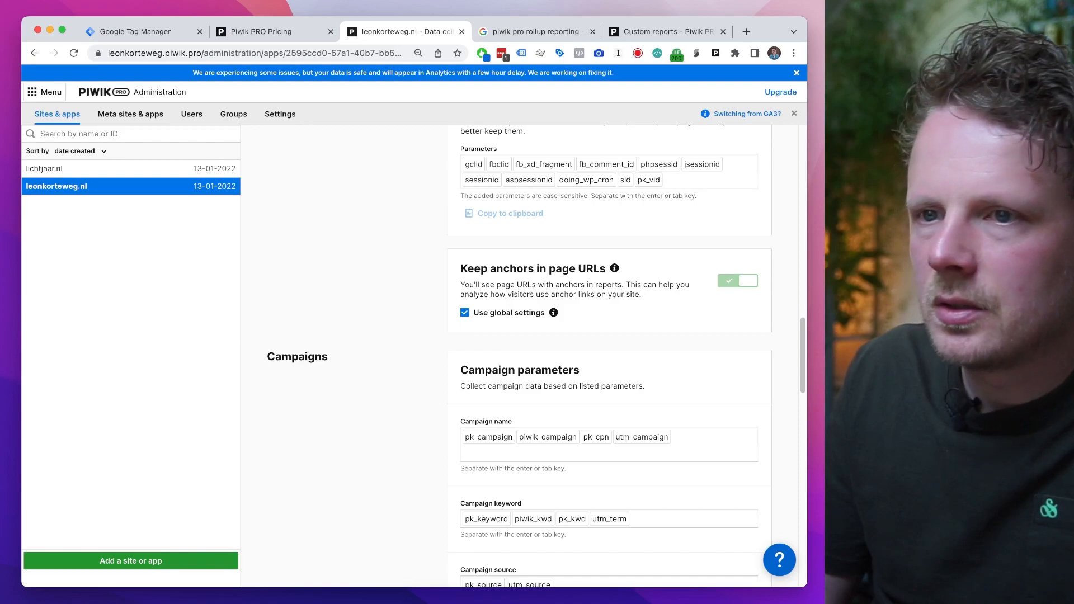
- Review the site's campaign settings and its data collection filters for IP addresses, known crawlers and known sites
scroll(453, 320, down, 2)
scroll(415, 356, down, 10)
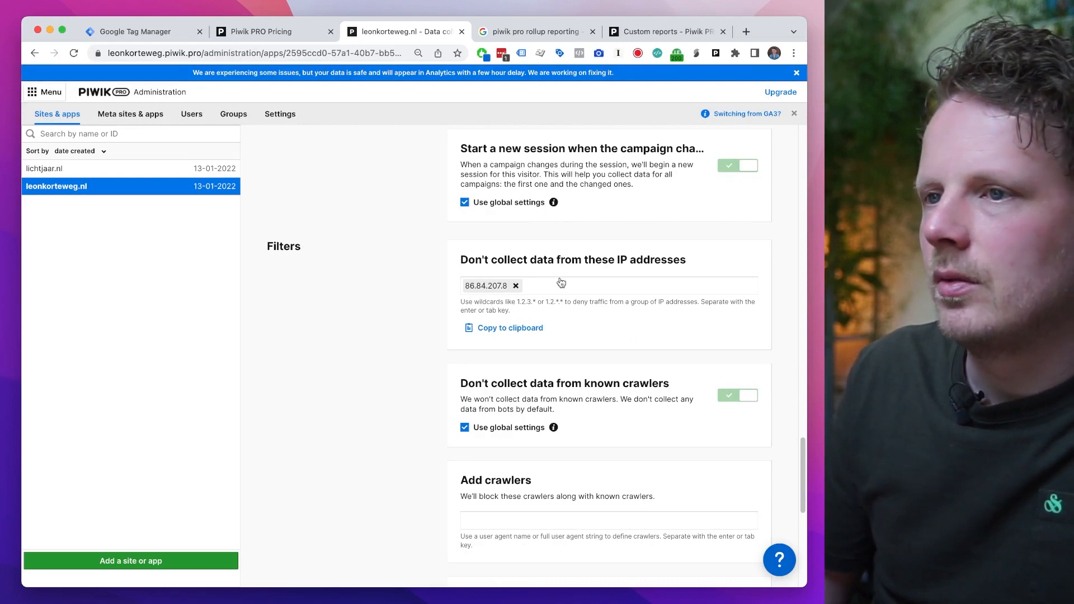
scroll(385, 364, down, 2)
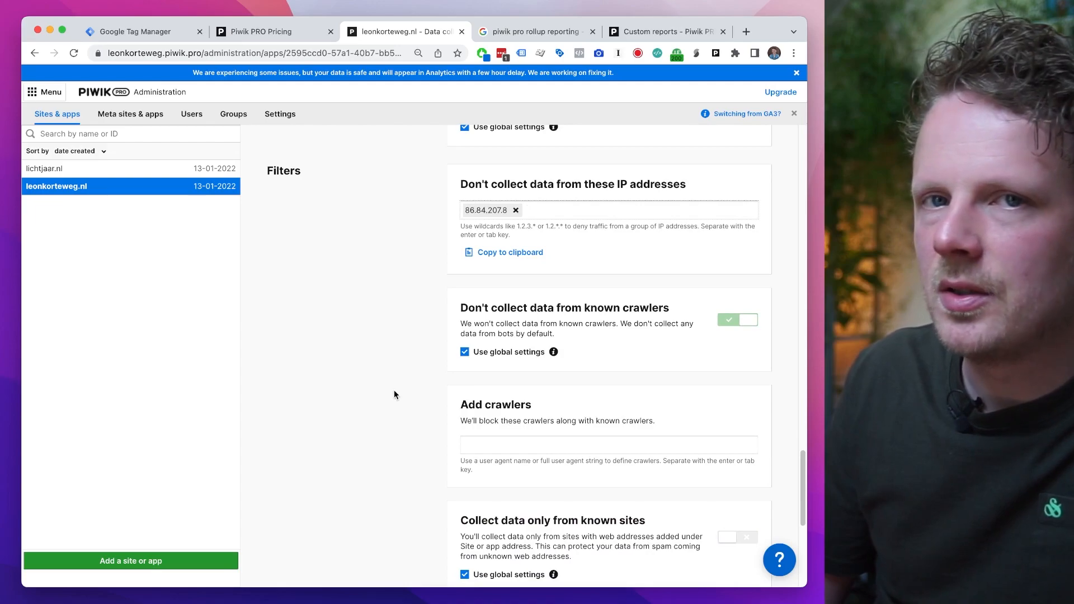
scroll(399, 354, down, 5)
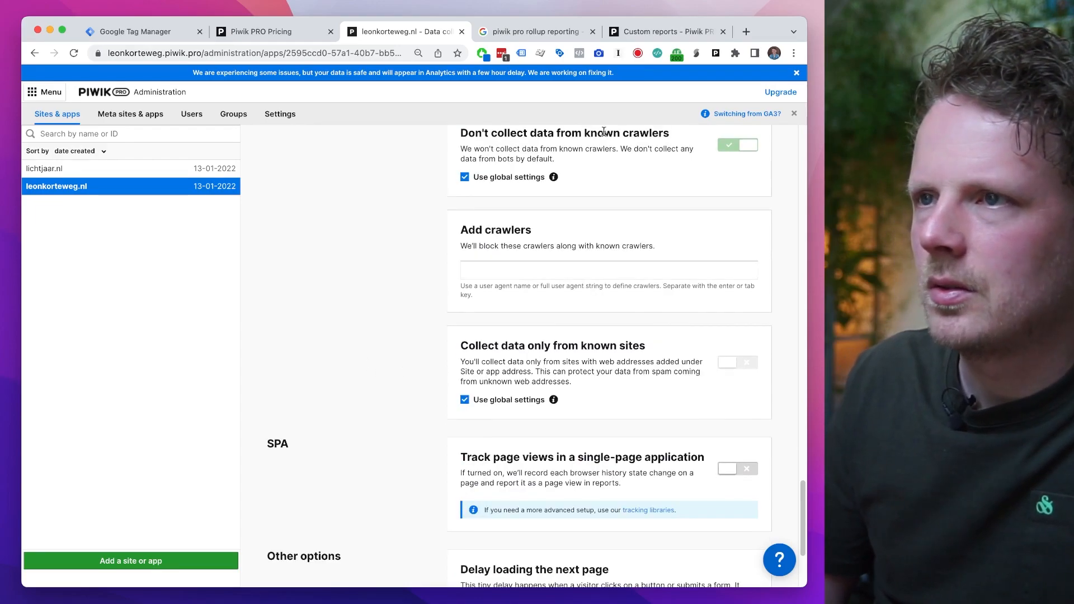
scroll(404, 342, down, 2)
scroll(406, 337, up, 3)
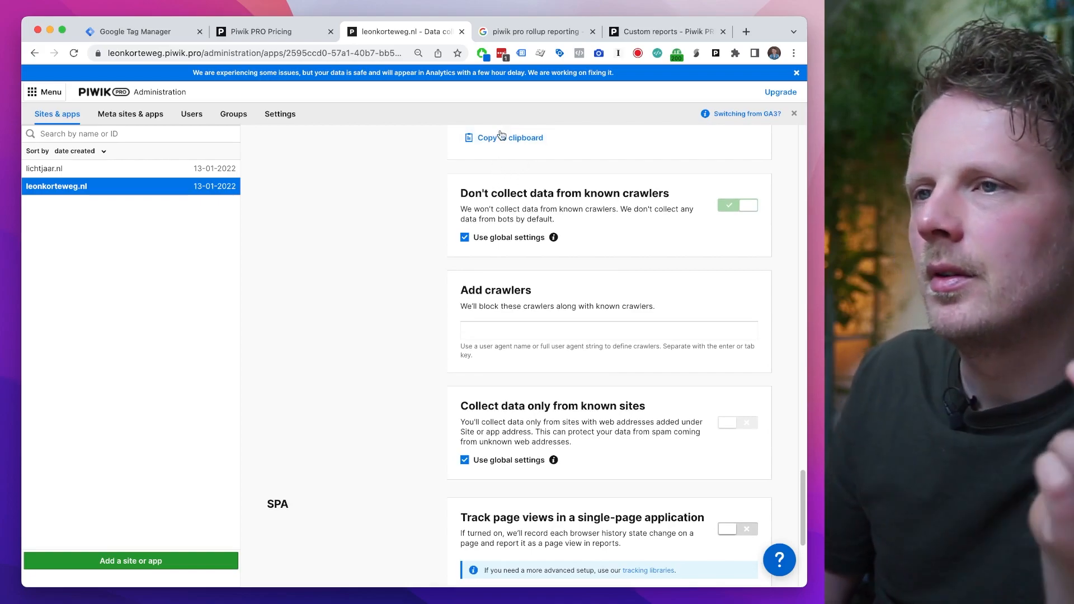
drag(461, 193, 670, 193)
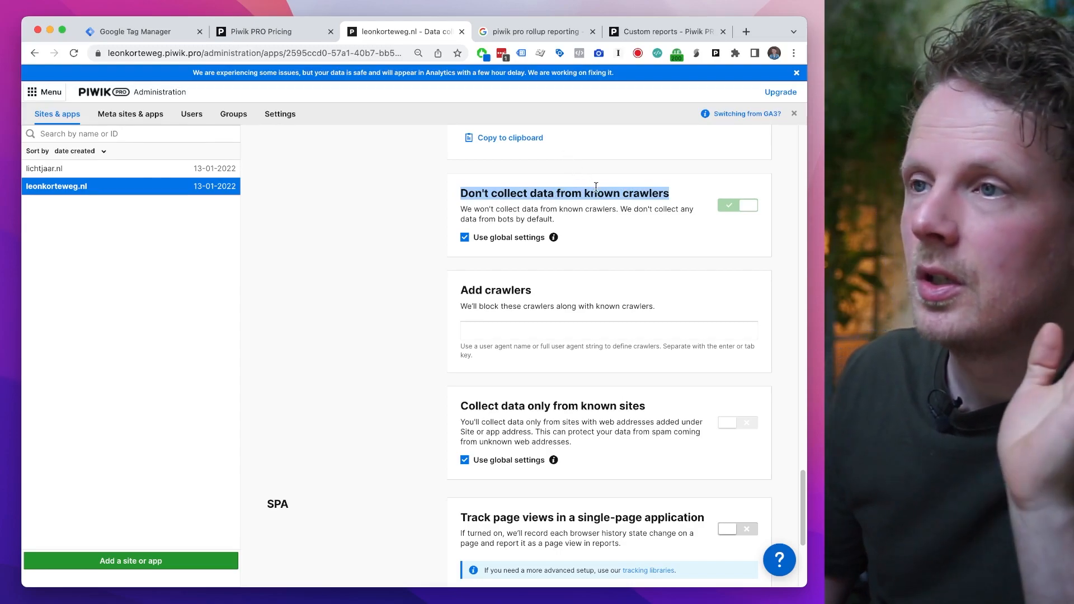
click(548, 193)
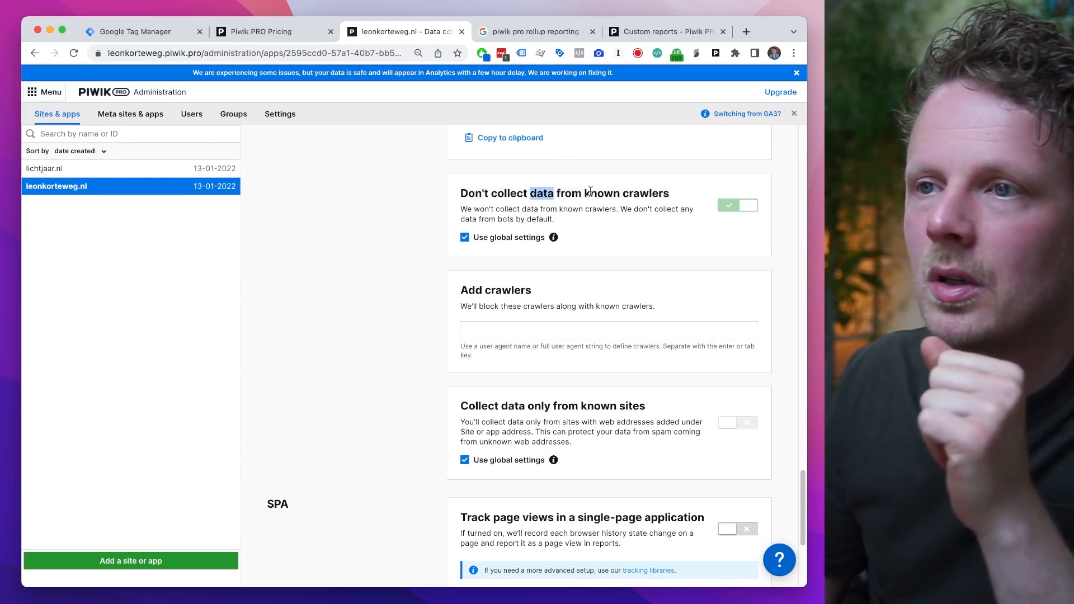
- Review the single-page application page view tracking setting and the other options that end the data collection settings
scroll(406, 295, down, 2)
scroll(407, 294, down, 3)
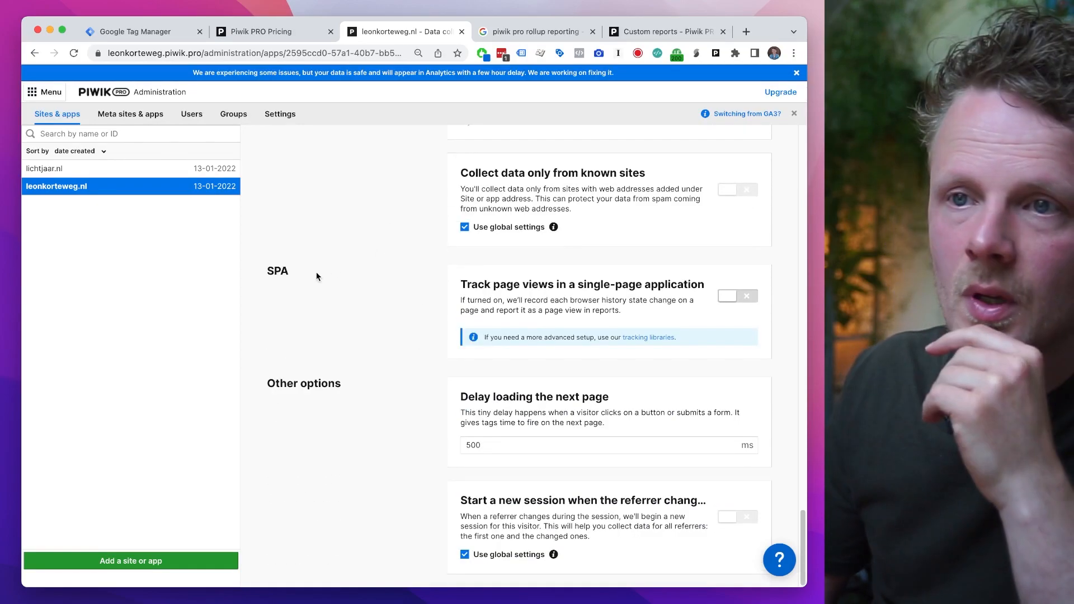
double_click(278, 270)
drag(523, 284, 642, 282)
triple_click(642, 282)
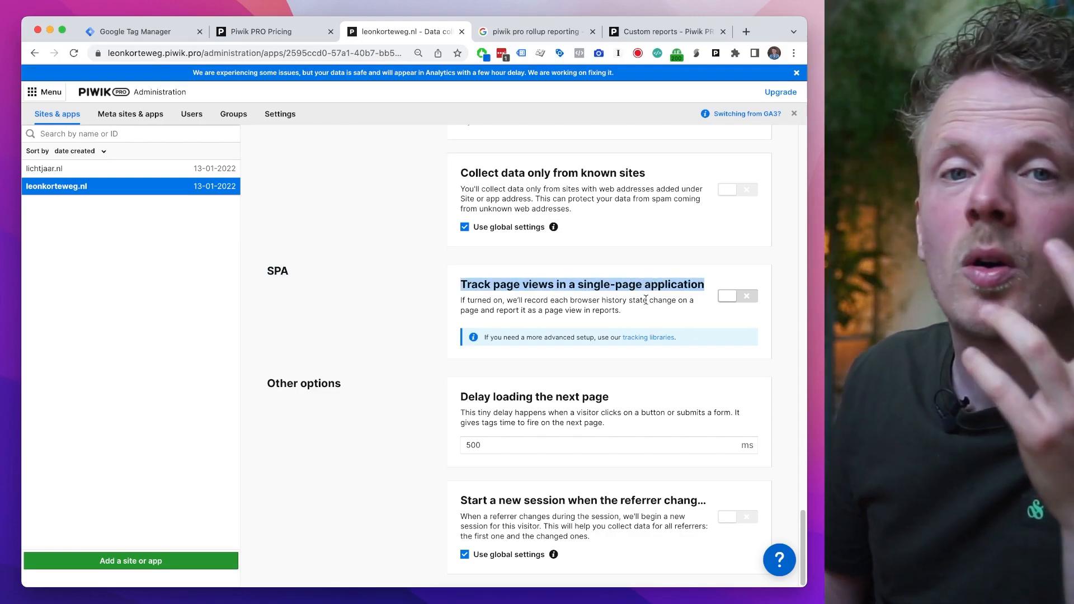
drag(580, 284, 678, 282)
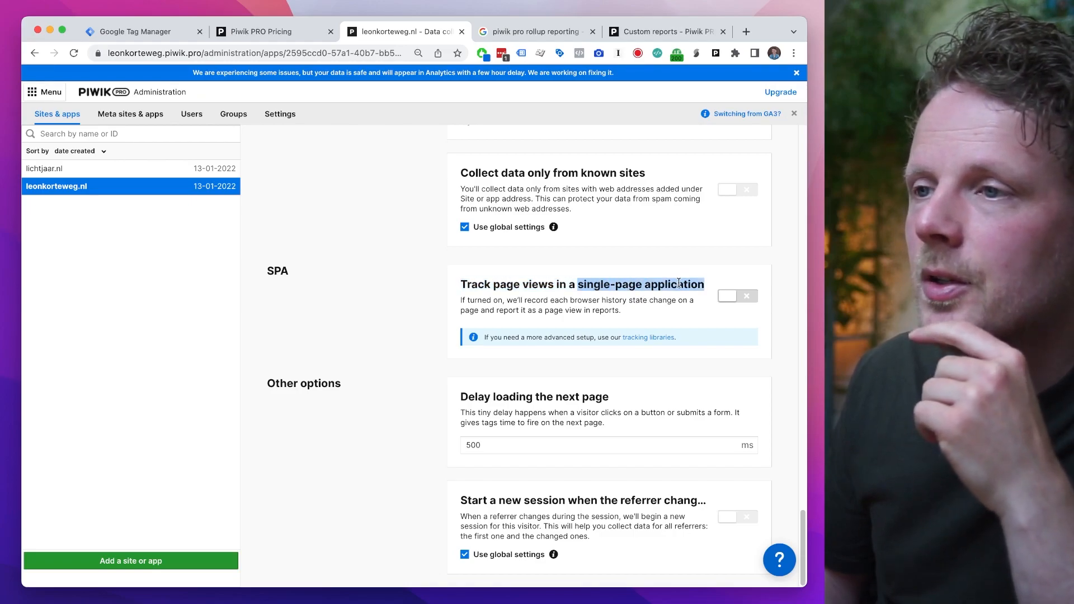
click(652, 299)
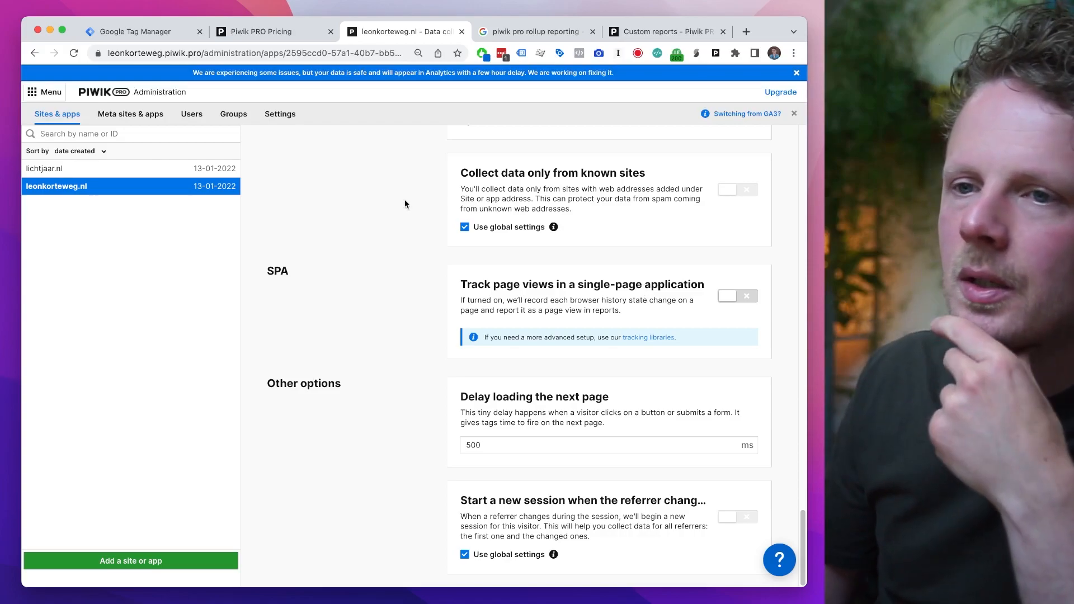
- In the site's privacy settings, turn on Ask visitors for consent without saving and review the non-consent, country, validity and subdomain options
scroll(431, 282, up, 5)
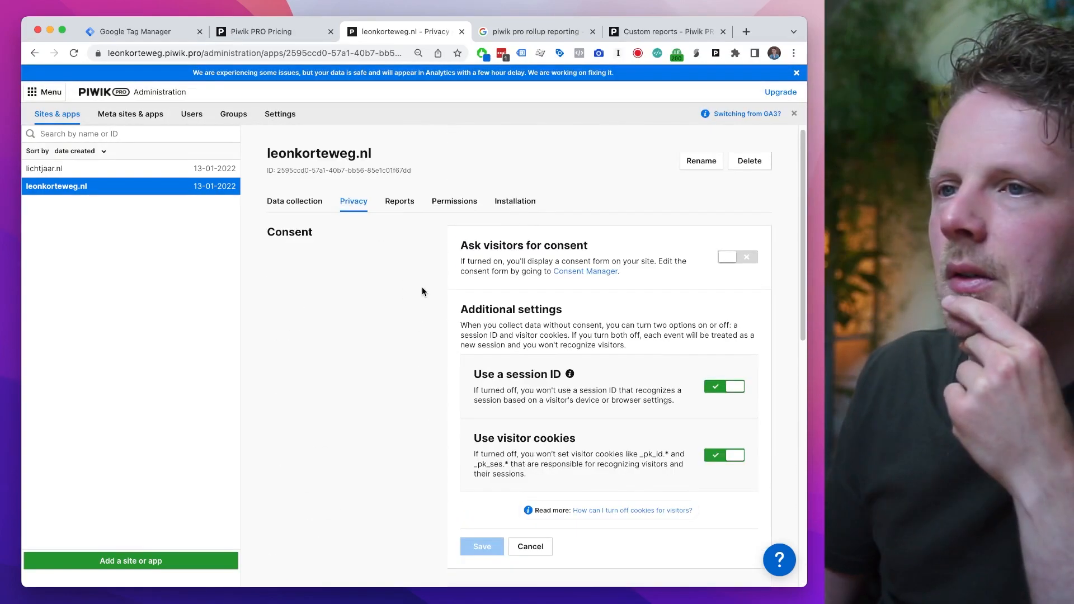
click(749, 259)
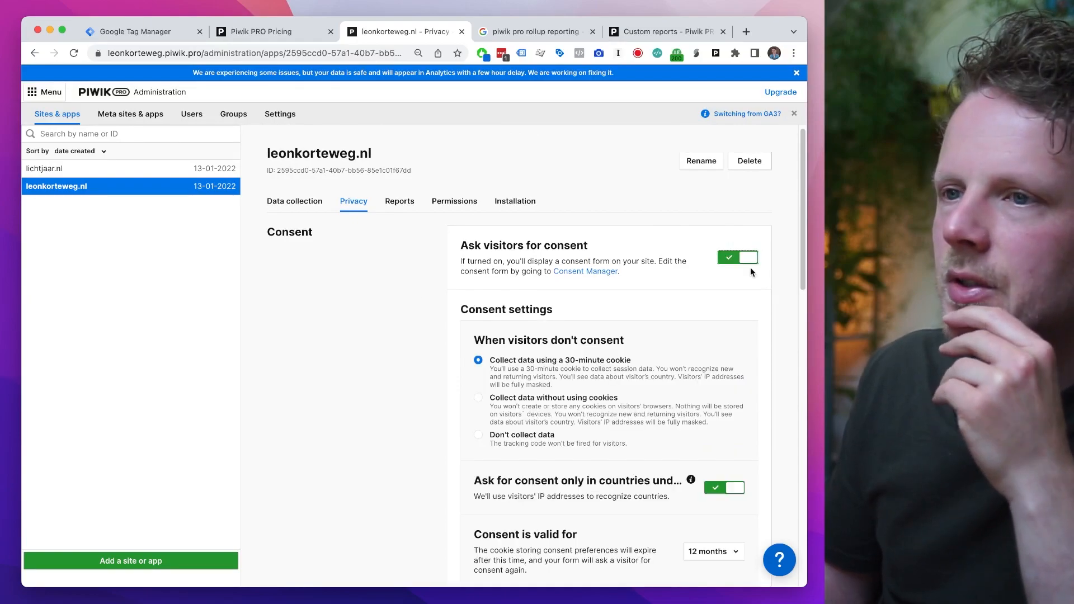
scroll(670, 298, down, 2)
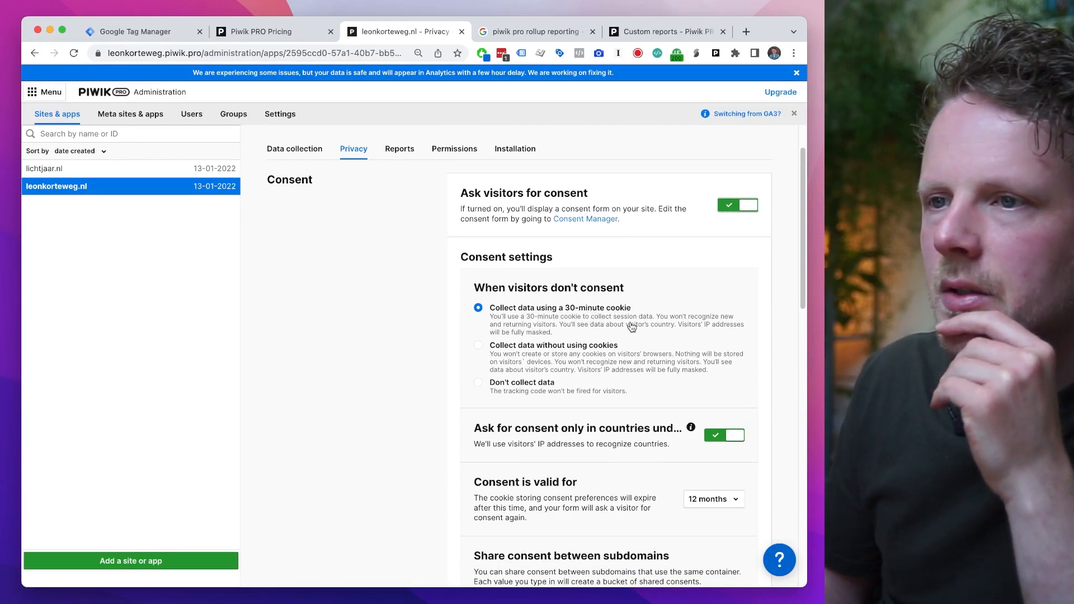
scroll(632, 327, down, 5)
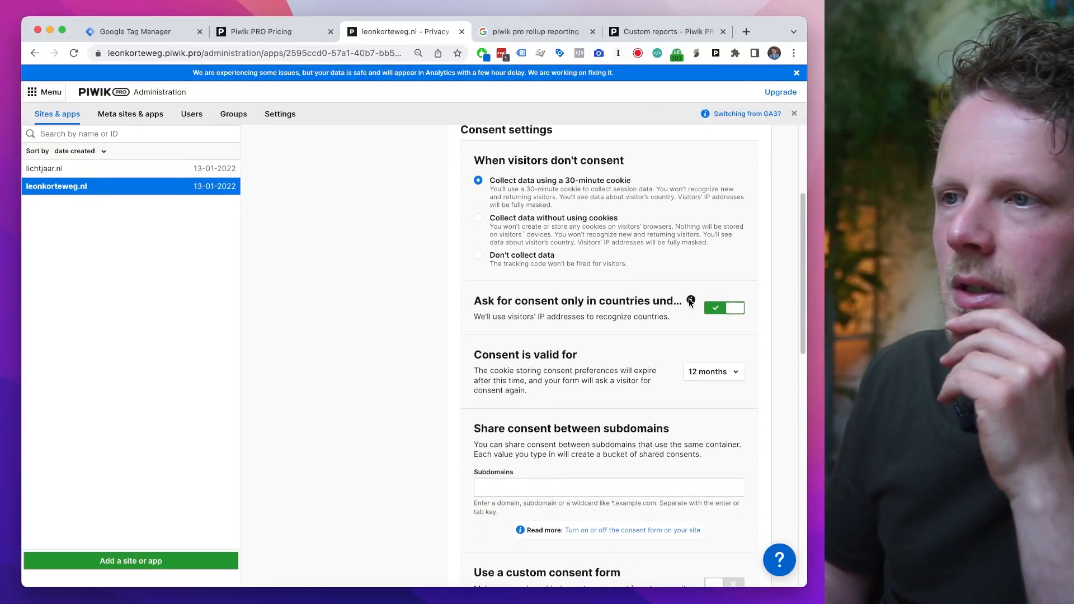
mouse_move(693, 304)
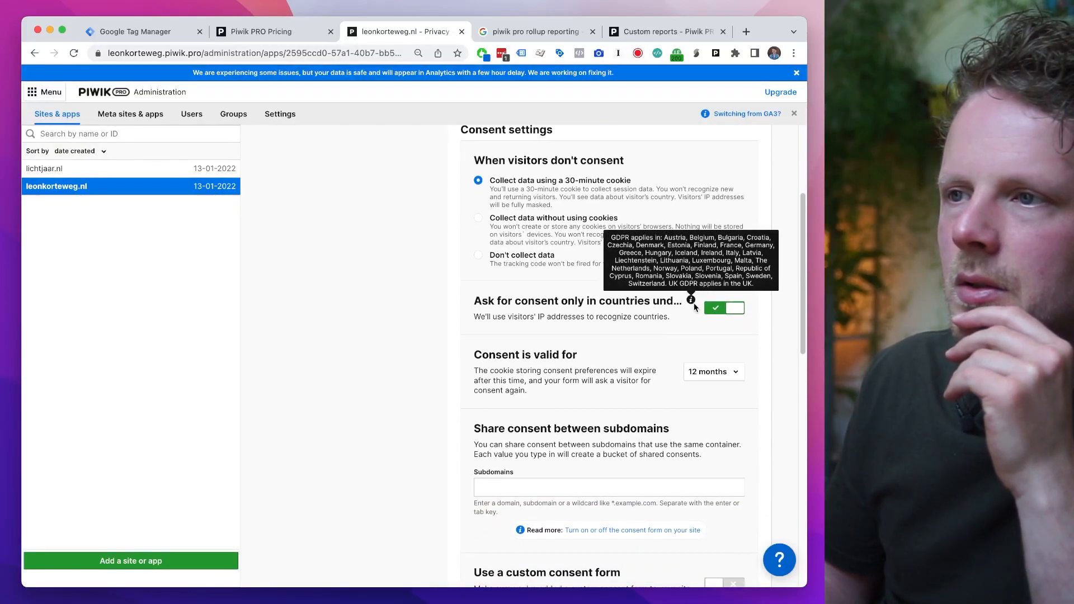
scroll(669, 329, down, 1)
scroll(669, 325, down, 3)
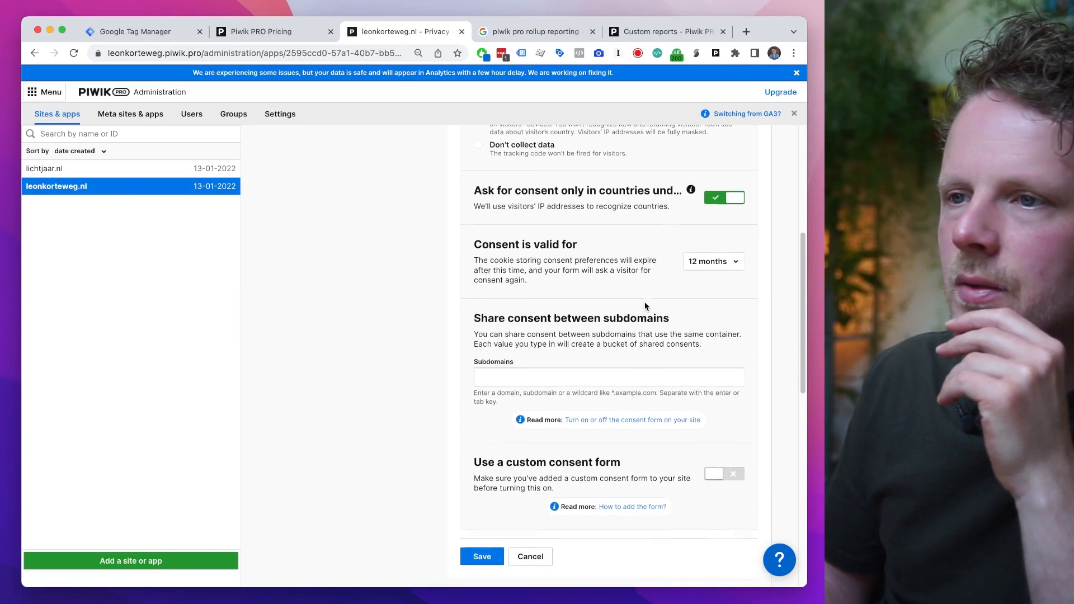
scroll(644, 305, down, 2)
scroll(653, 275, down, 2)
click(637, 302)
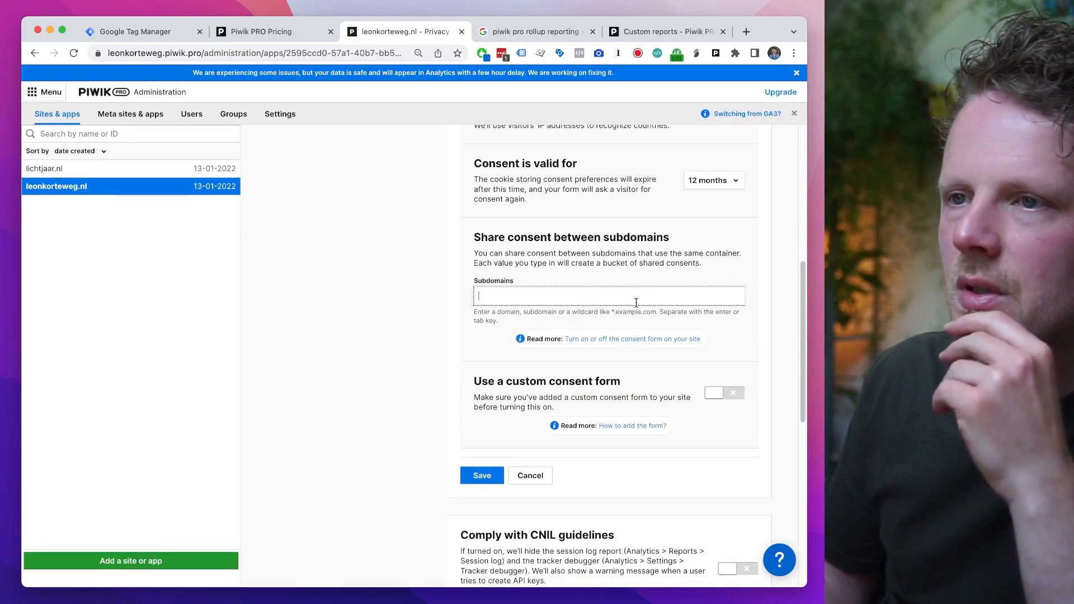
- Examine the privacy options for complying with CNIL guidelines and not collecting visitor's device data
scroll(663, 274, down, 8)
drag(461, 198, 589, 242)
click(604, 284)
scroll(566, 322, down, 2)
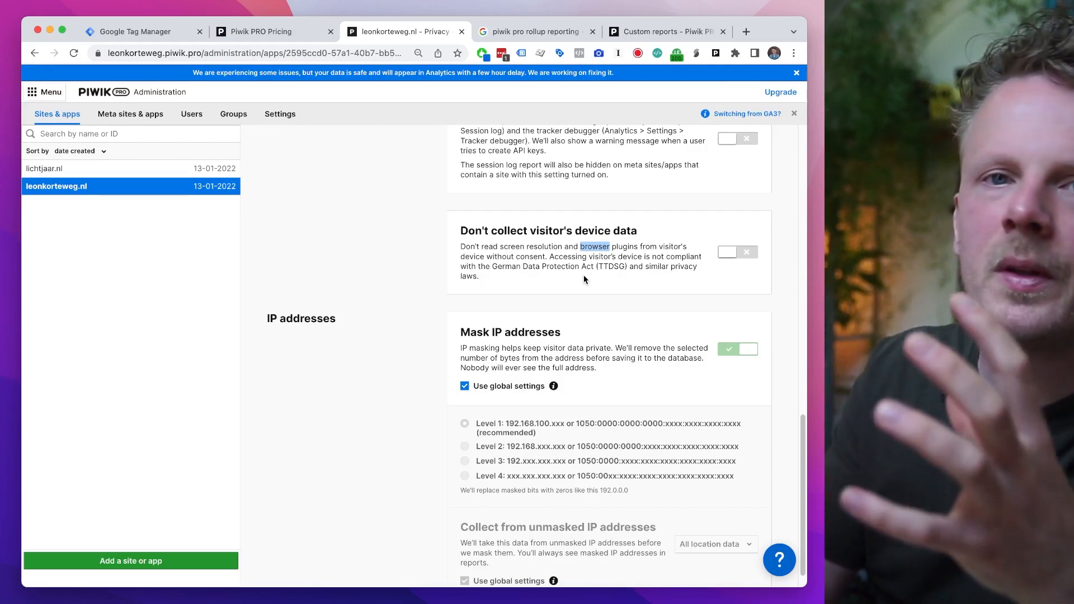
- Turn on Don't collect visitor's device data, then turn the option back off
click(534, 244)
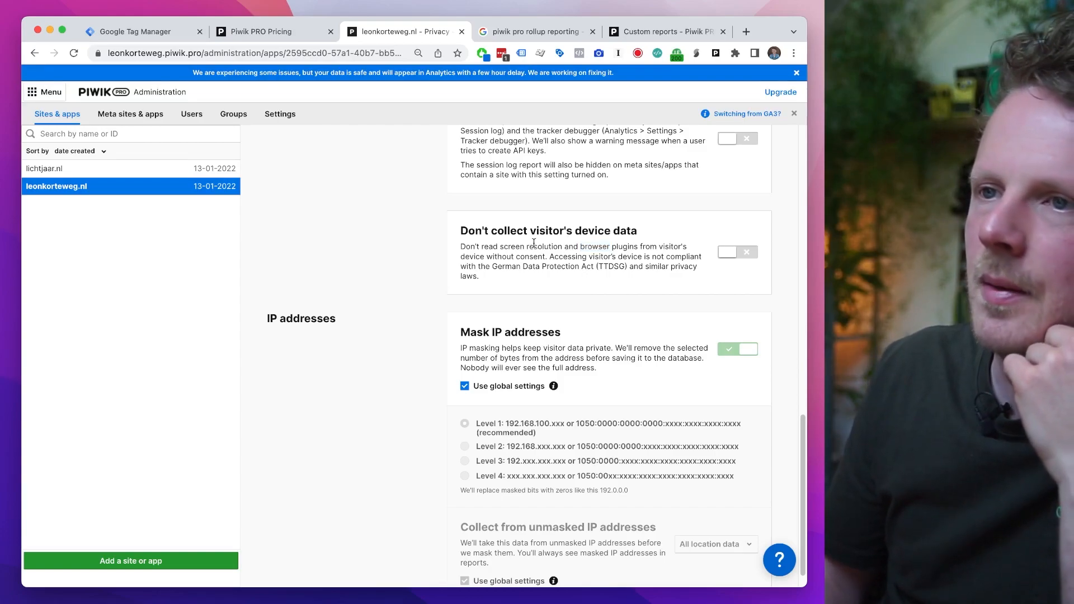
click(740, 253)
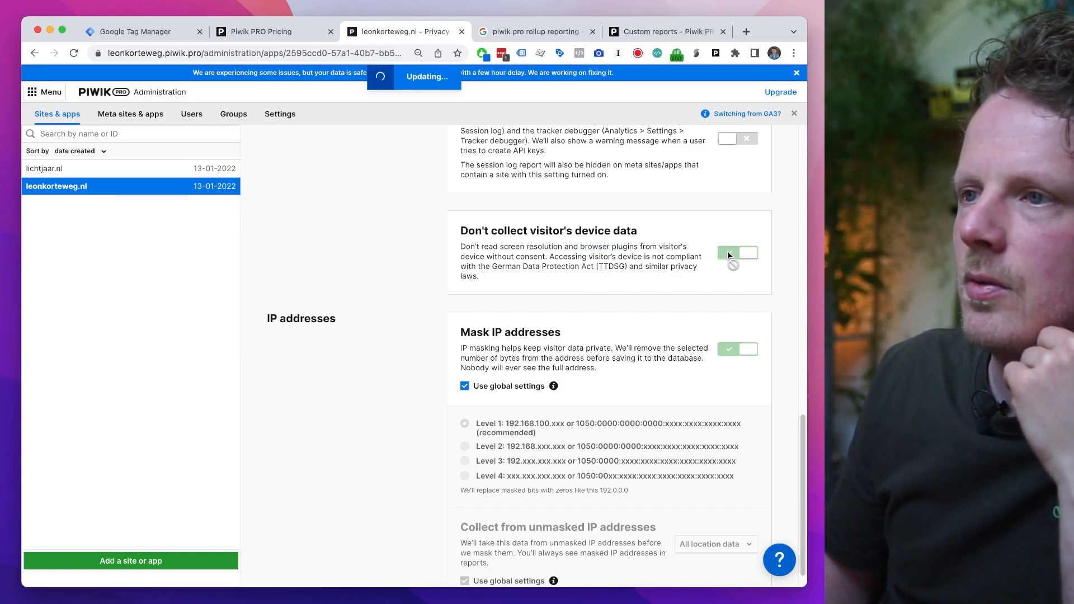
click(737, 252)
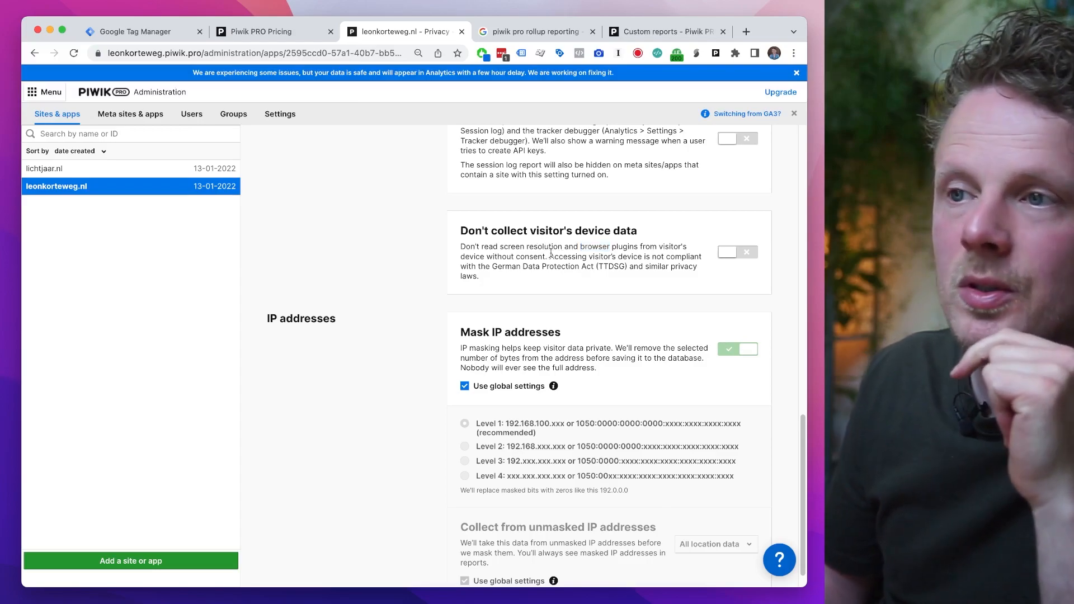
- Review the Mask IP addresses setting and its masking levels in the site's privacy settings
scroll(570, 262, down, 1)
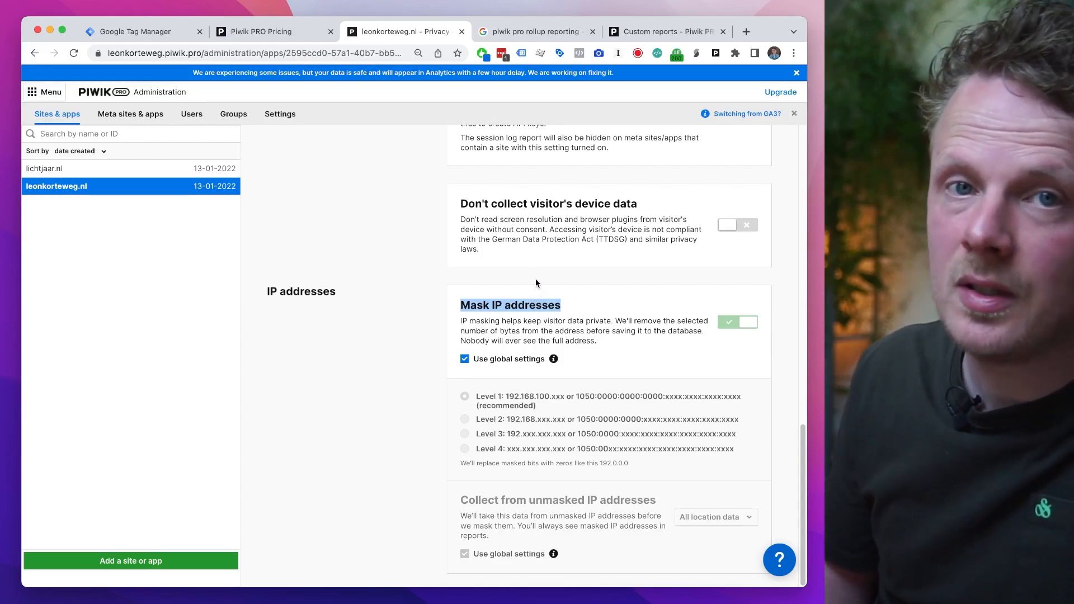
click(535, 320)
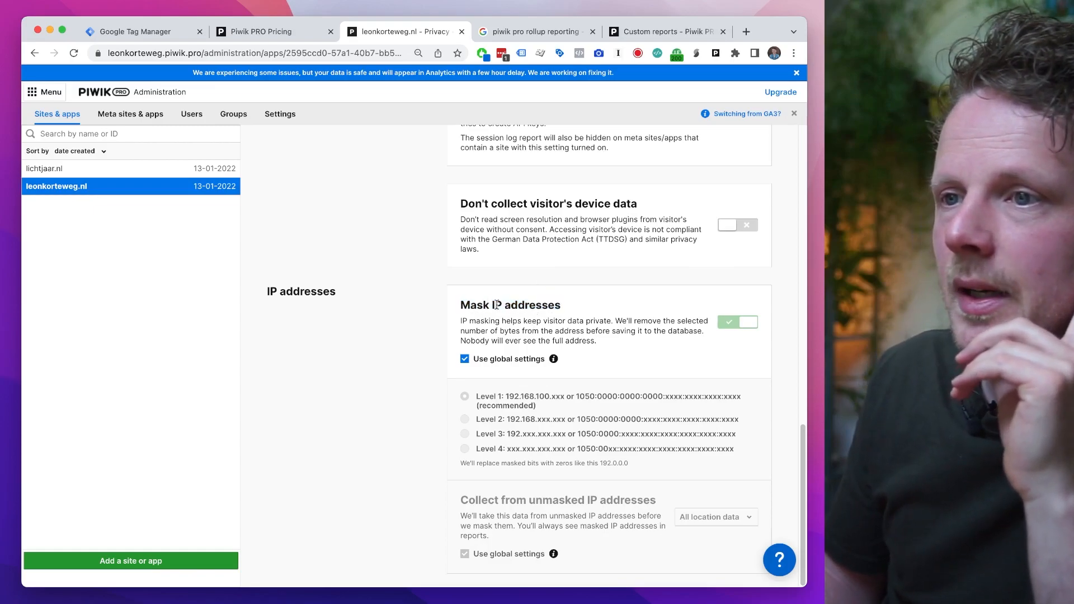
triple_click(515, 304)
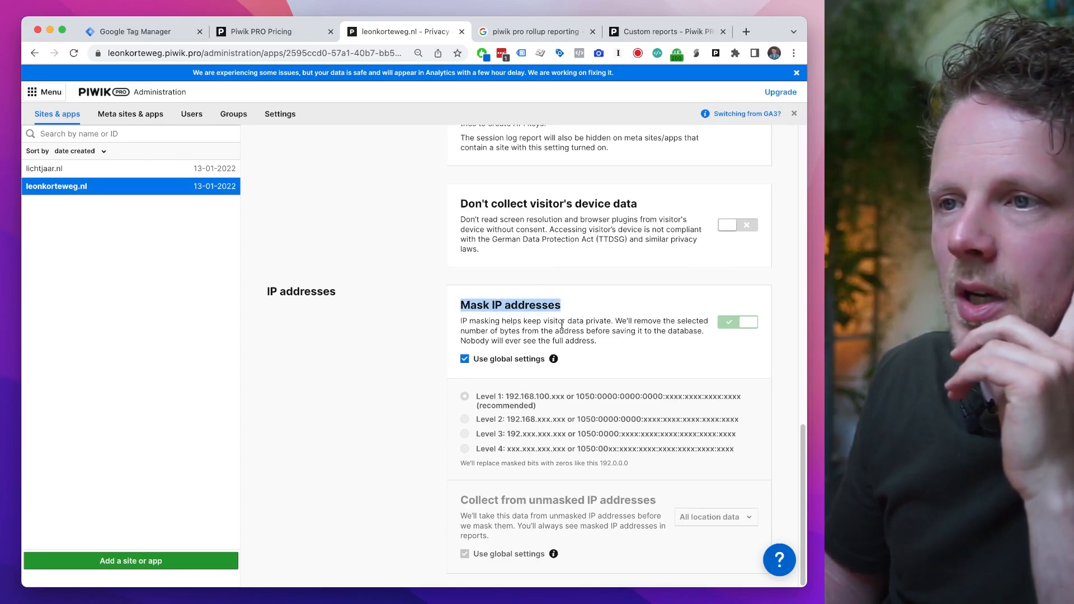
click(593, 317)
- Switch to Nova, write an example IP address in untitled.html, replace its last number with 0 to illustrate masking, and return to the browser
click(519, 602)
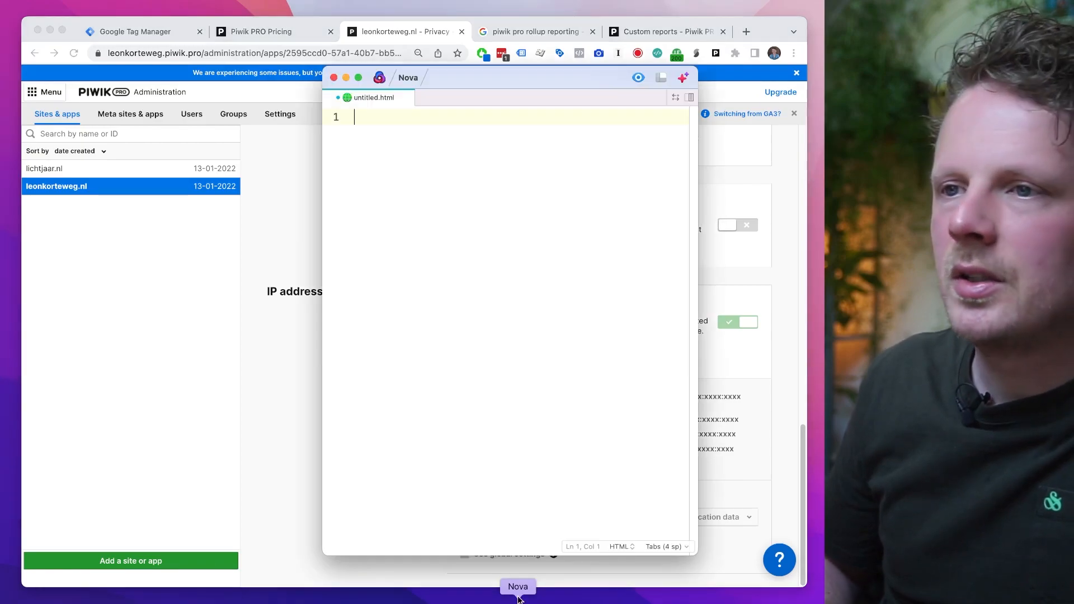
key(BackSpace)
key(BackSpace)
text(86.84.207.8)
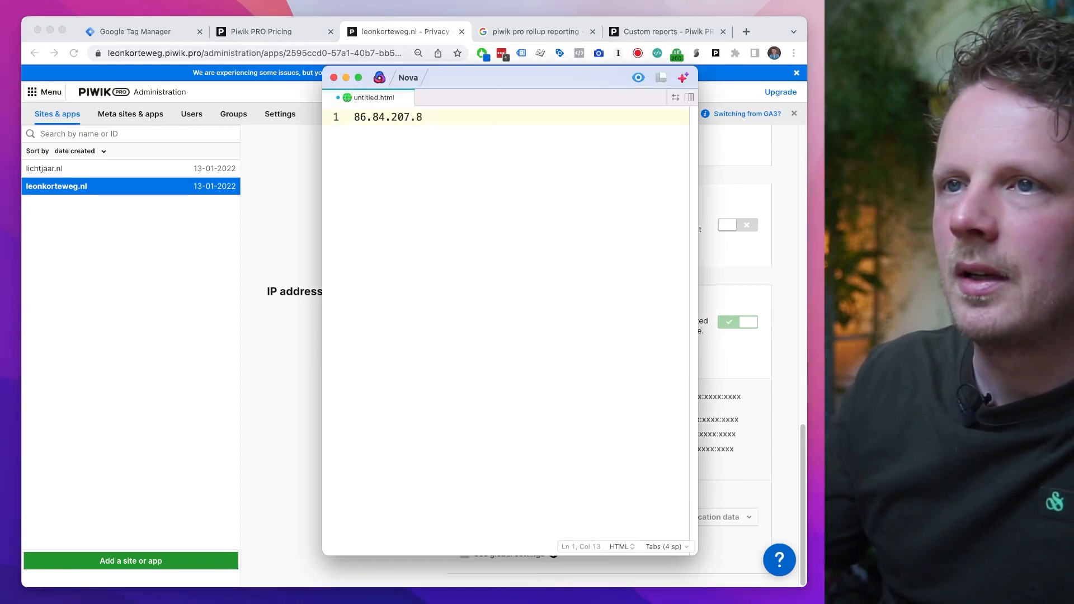
drag(535, 77, 626, 135)
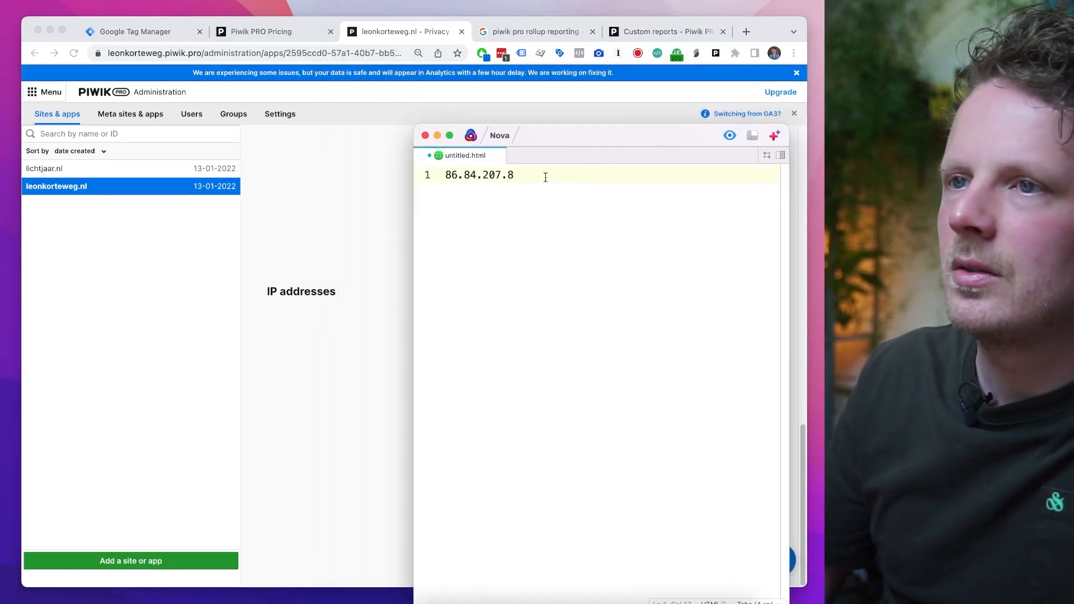
text(0)
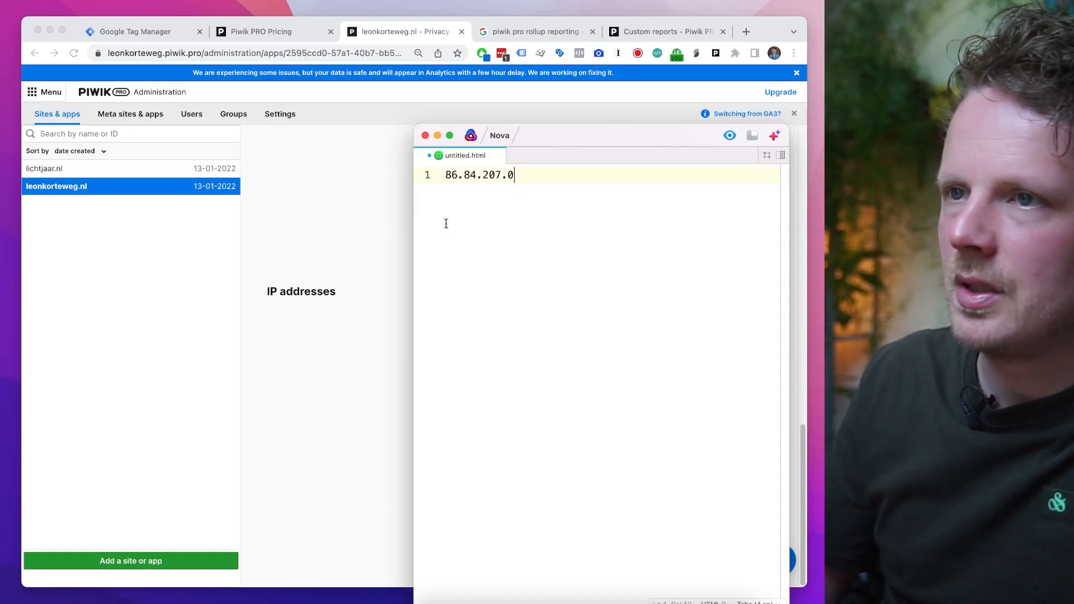
click(388, 273)
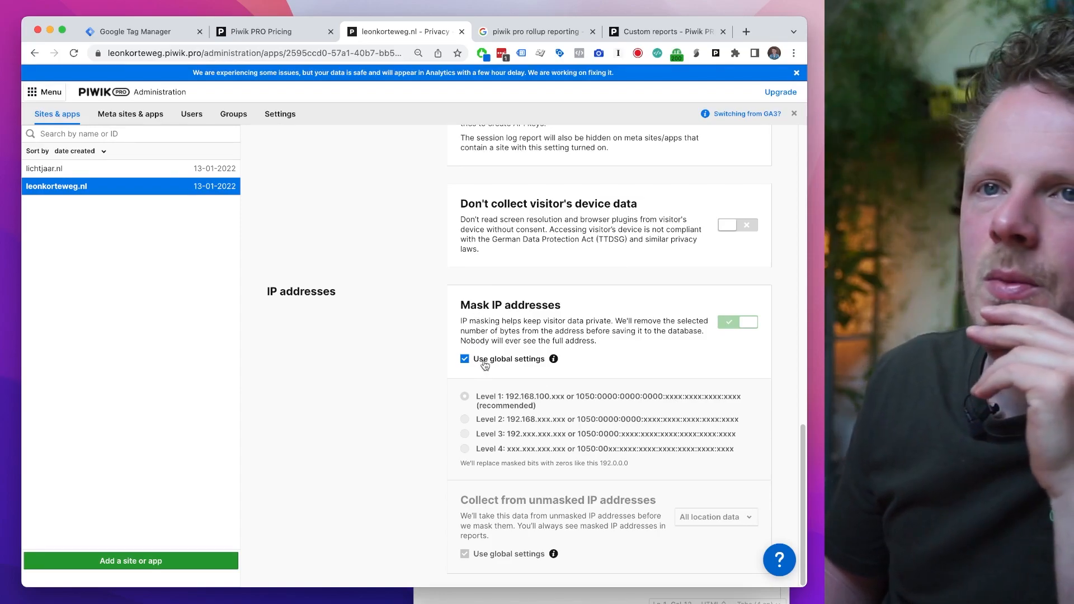
- Open the global site & app settings and review the data collection defaults for page URLs and campaign parameters
click(281, 118)
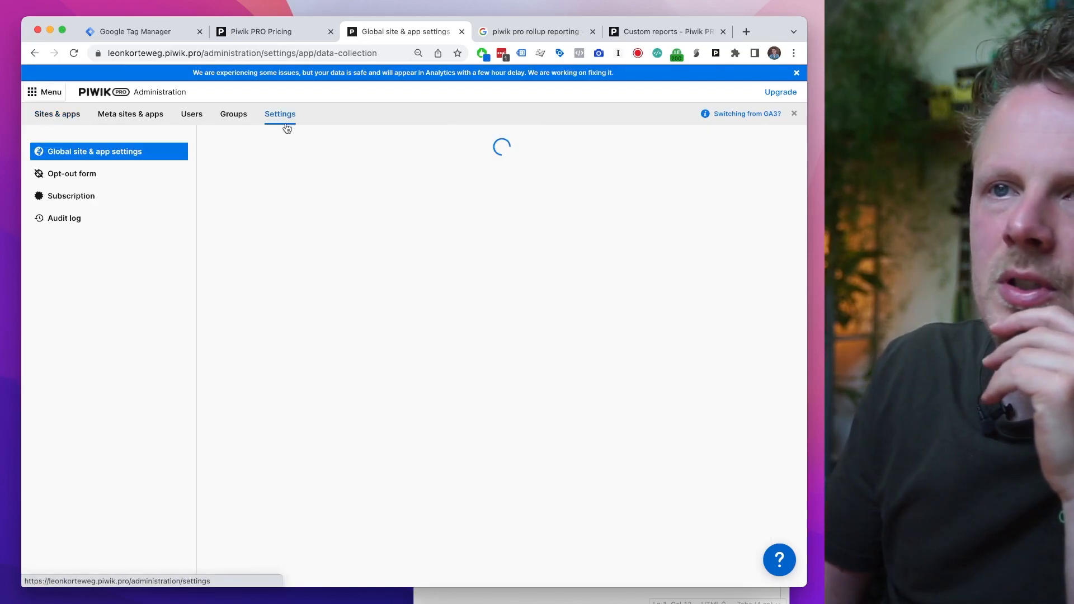
scroll(308, 277, down, 10)
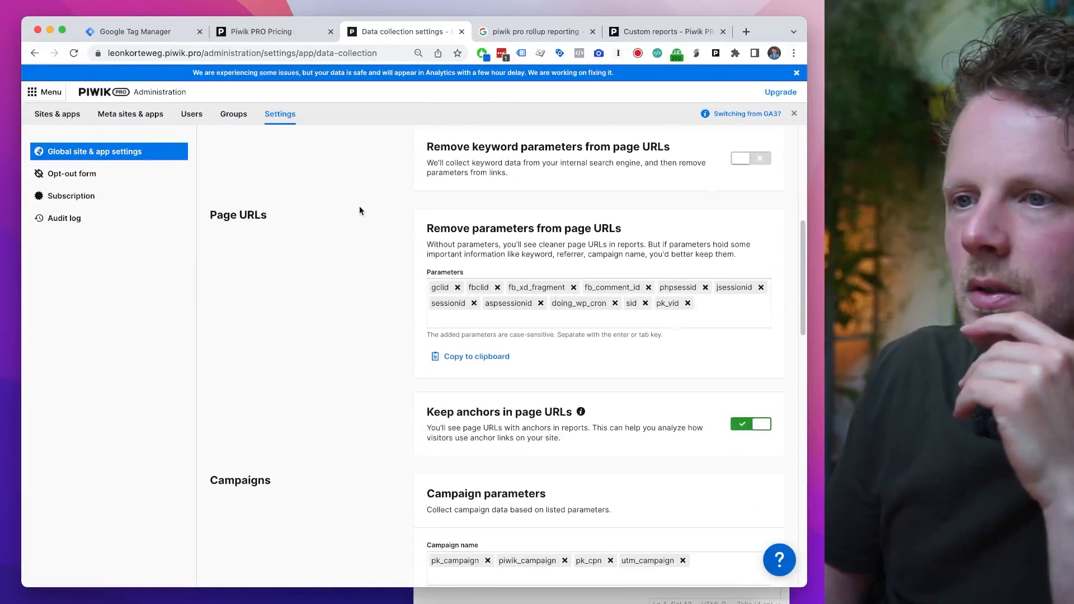
scroll(317, 324, down, 10)
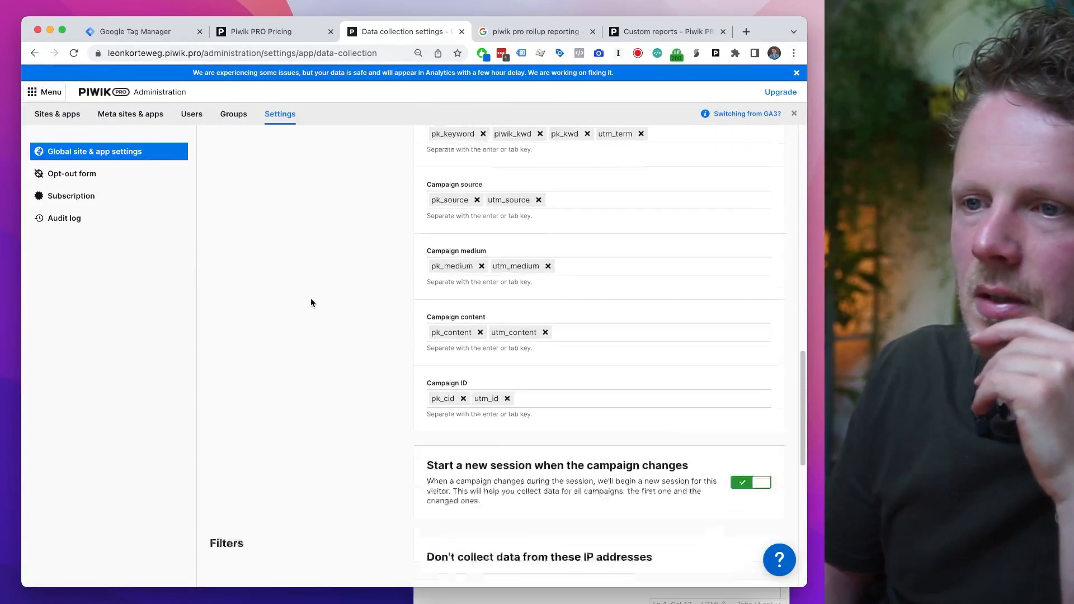
scroll(301, 313, up, 3)
- Reopen the site listed below lichtjaar.nl and view its report settings and user permissions
click(56, 114)
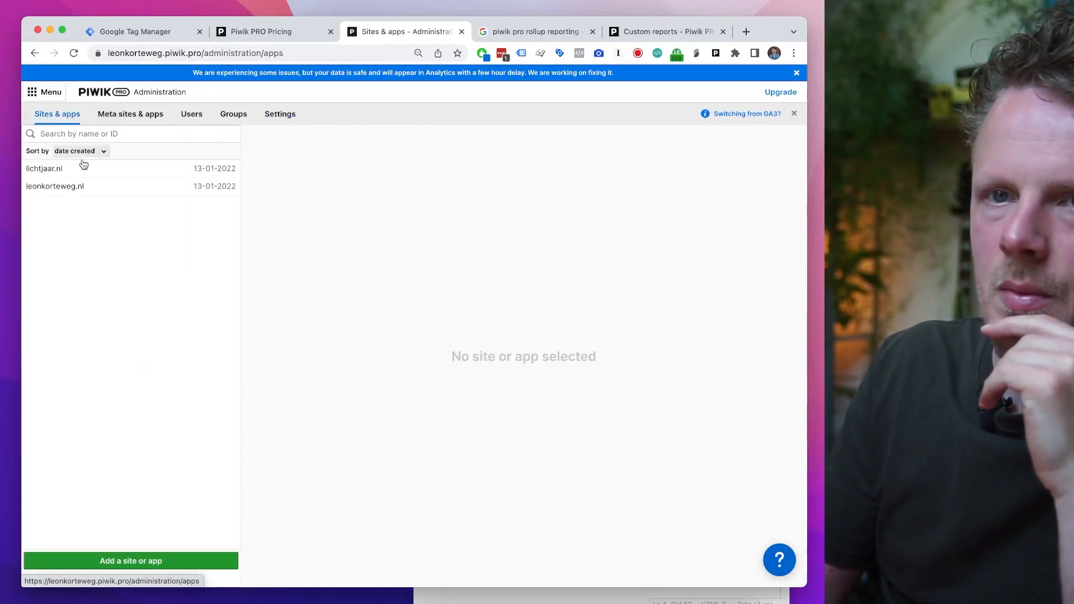
click(85, 186)
click(407, 210)
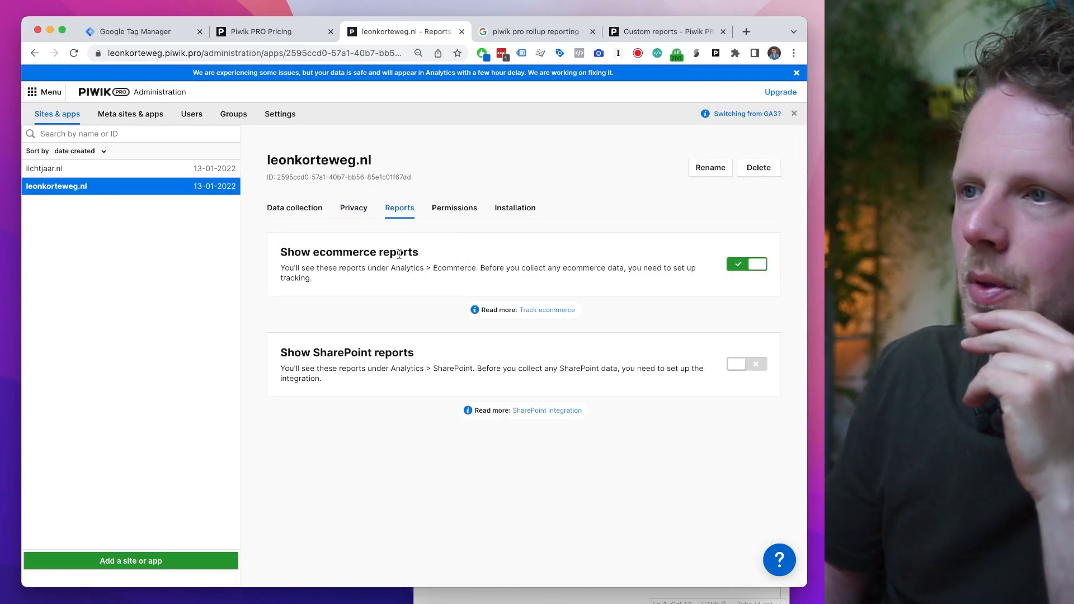
click(449, 207)
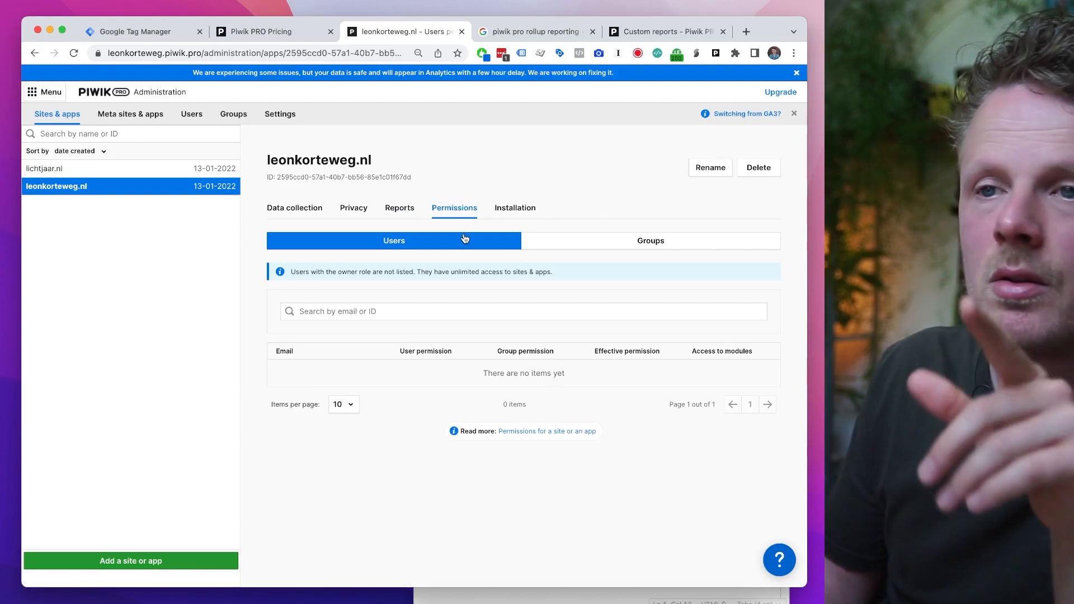
- View the installation methods for the leonkorteweg.nl site and expand the manual install instructions with the basic container code
click(512, 212)
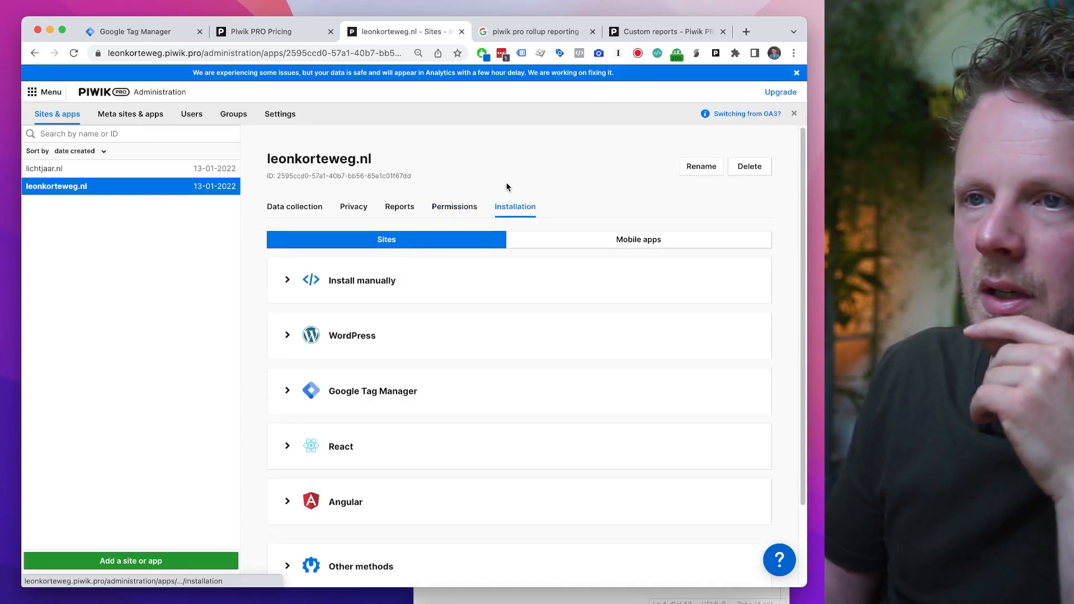
scroll(470, 228, down, 1)
click(467, 233)
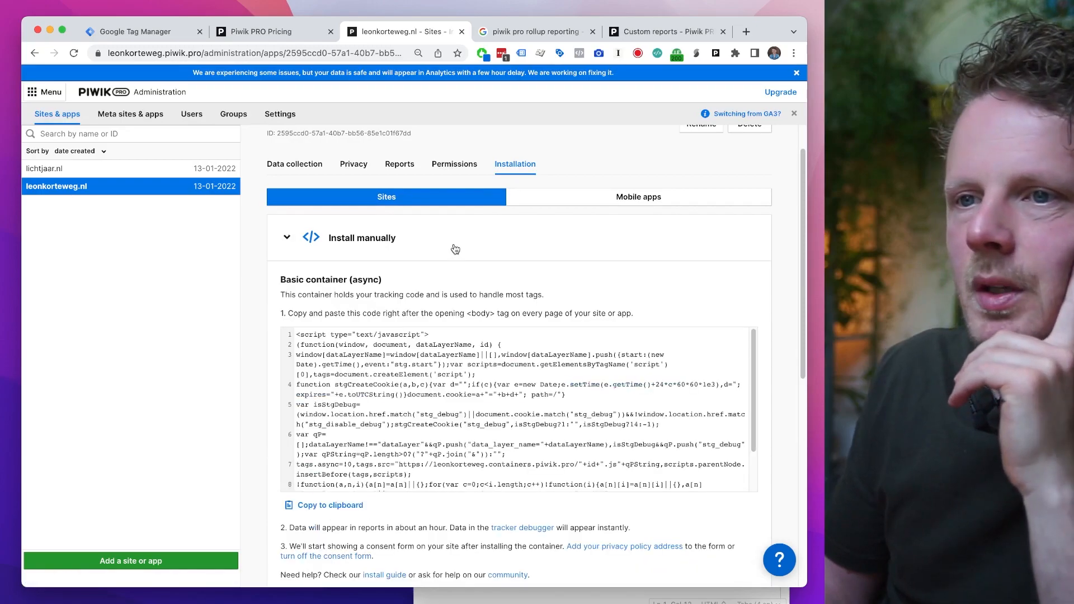
scroll(424, 364, down, 3)
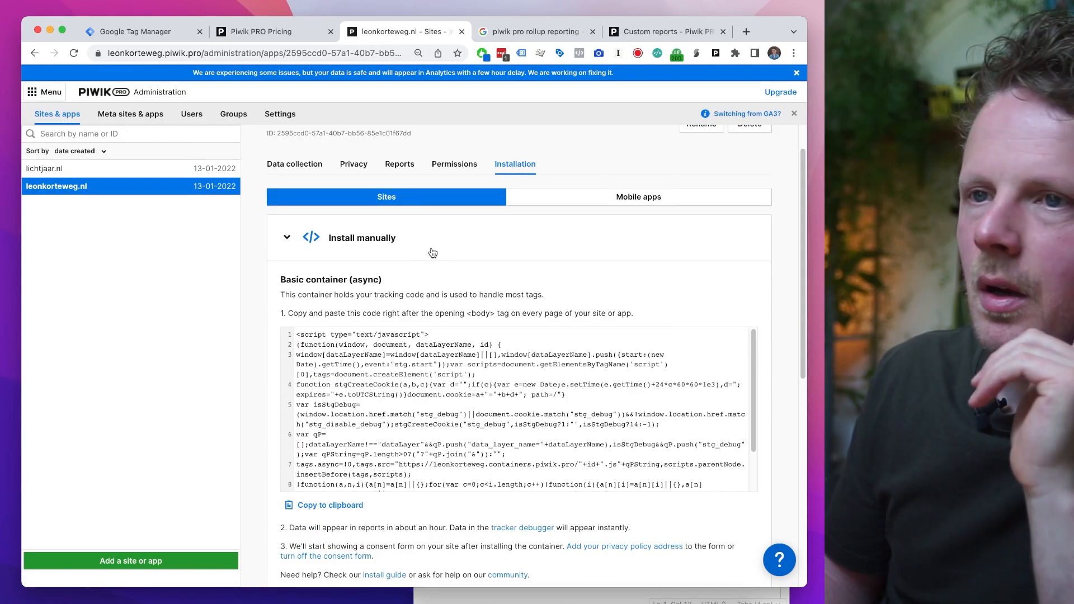
scroll(423, 365, up, 3)
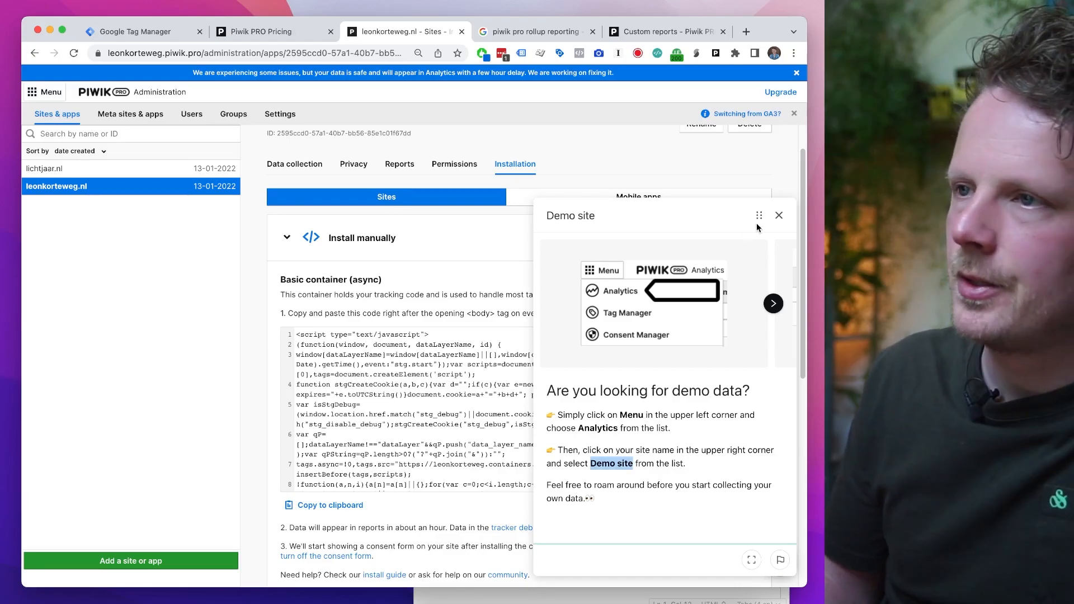
- Dismiss the demo site help message, open the Analytics module and check the site selector for the Demo site
click(779, 215)
click(56, 94)
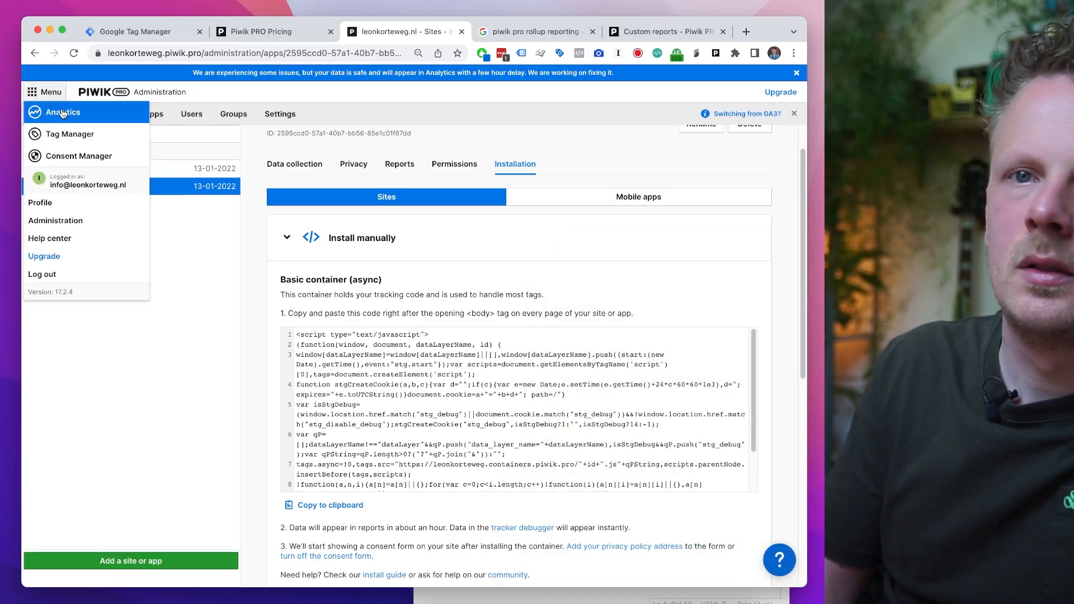
click(73, 118)
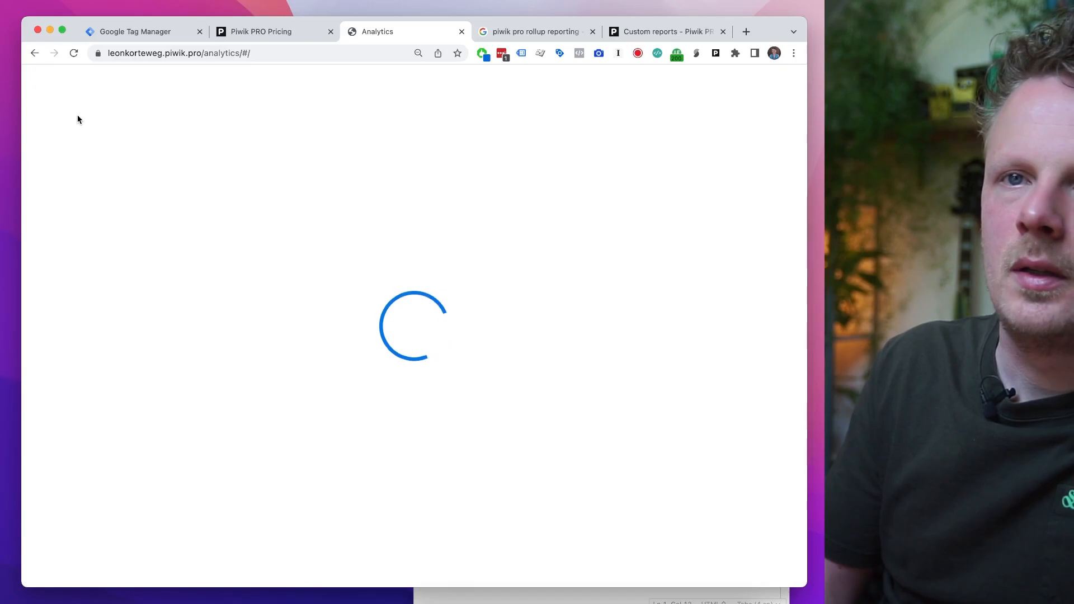
mouse_move(77, 106)
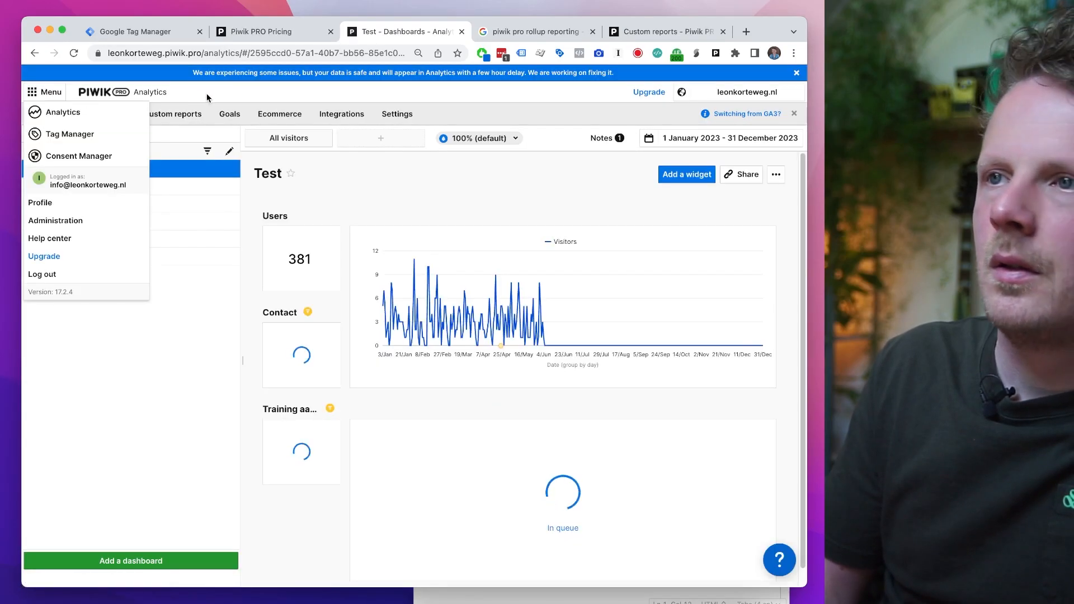
click(726, 93)
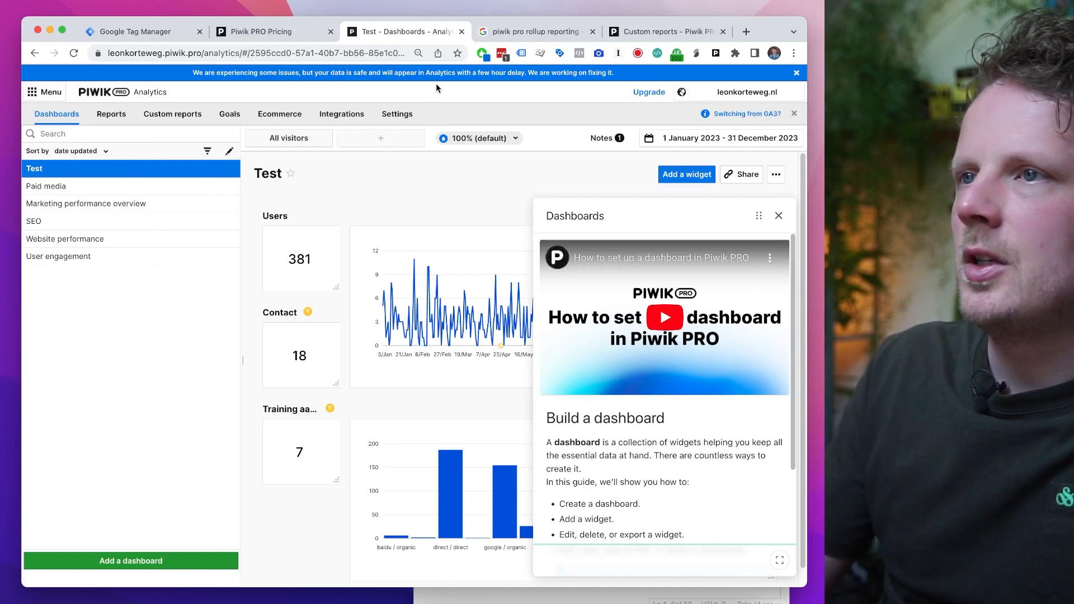
- Search Google for "piwik pro Demo site" in a new tab, scan the results and close the tab
key(ctrl+Tab)
key(ctrl+Tab)
key(super+t)
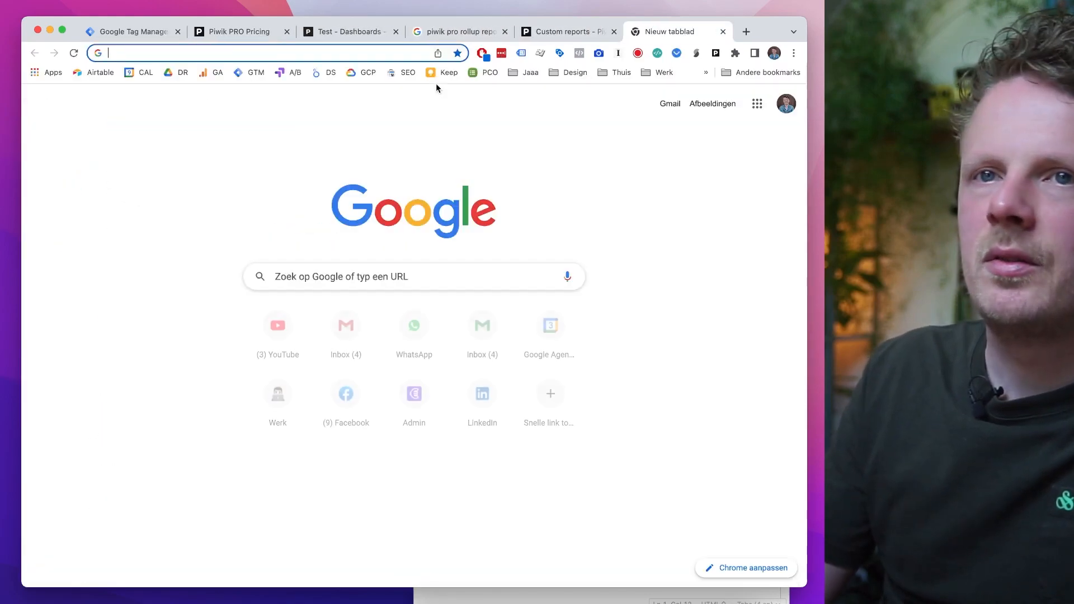
text(p)
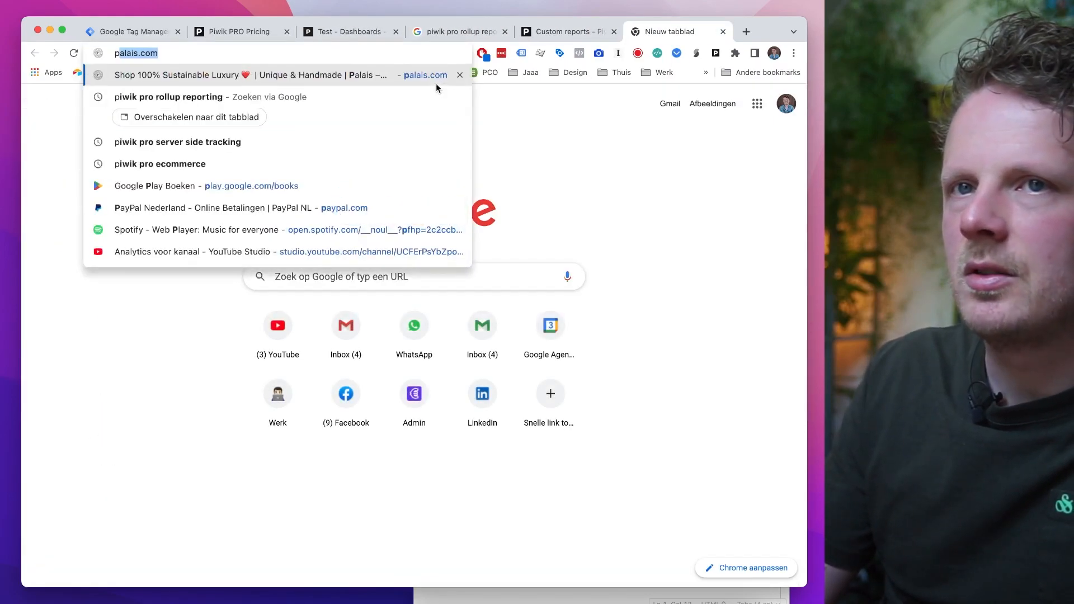
text(iwik pro Demo site)
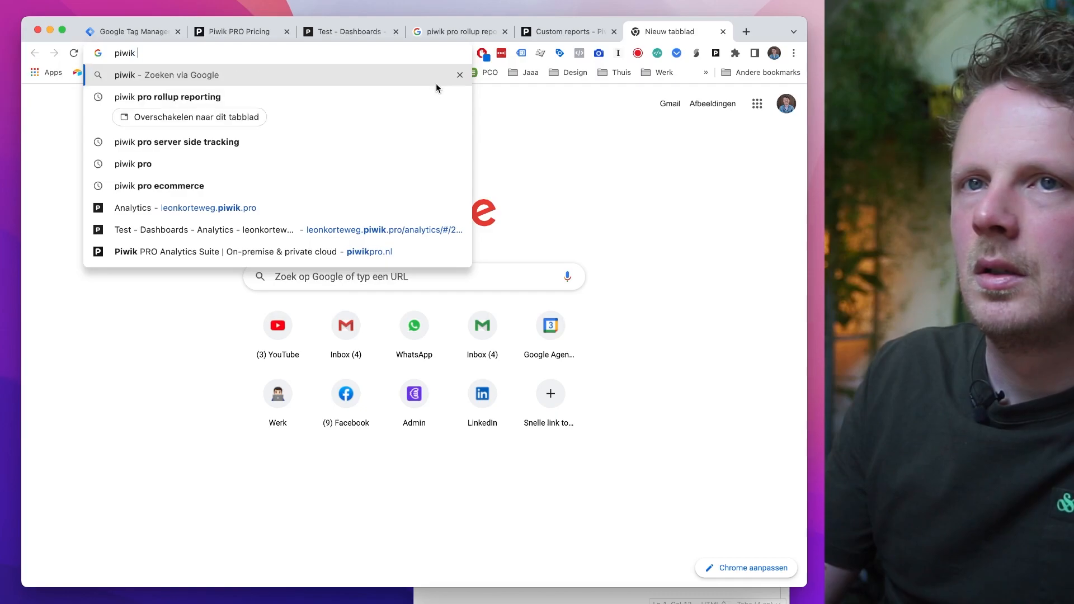
key(Return)
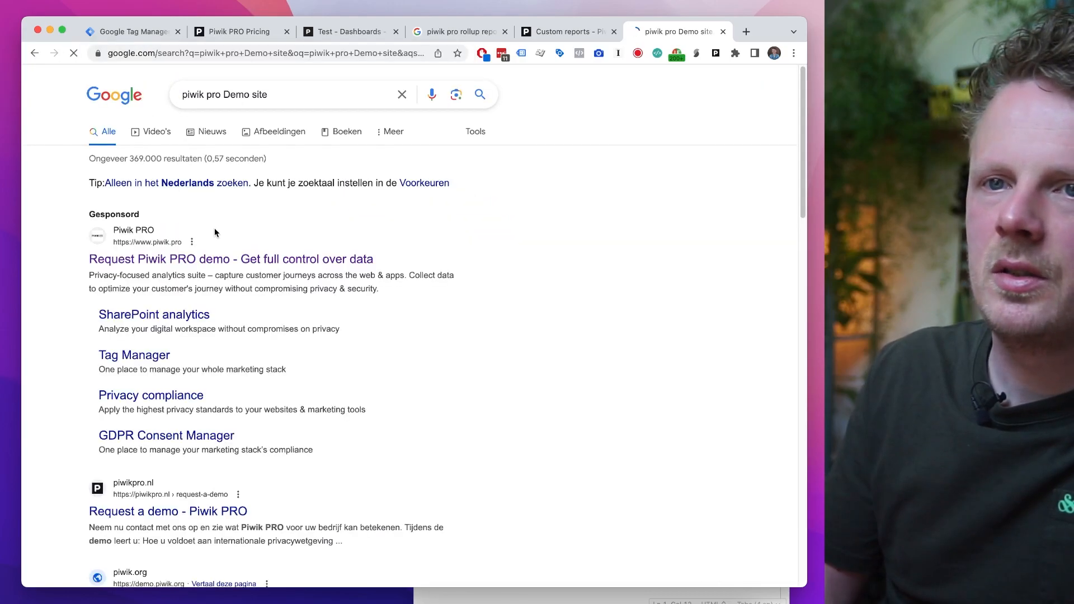
scroll(214, 226, down, 10)
key(super+w)
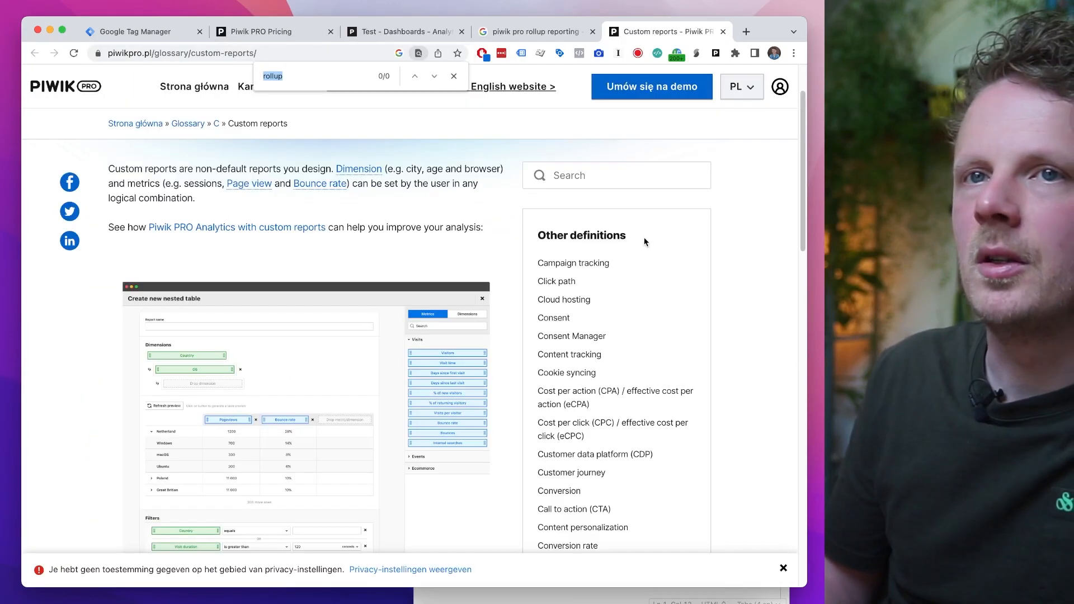
- Return to Piwik PRO's Administration, view the meta sites & apps section and its form for adding one, and dismiss the form
click(392, 32)
click(45, 91)
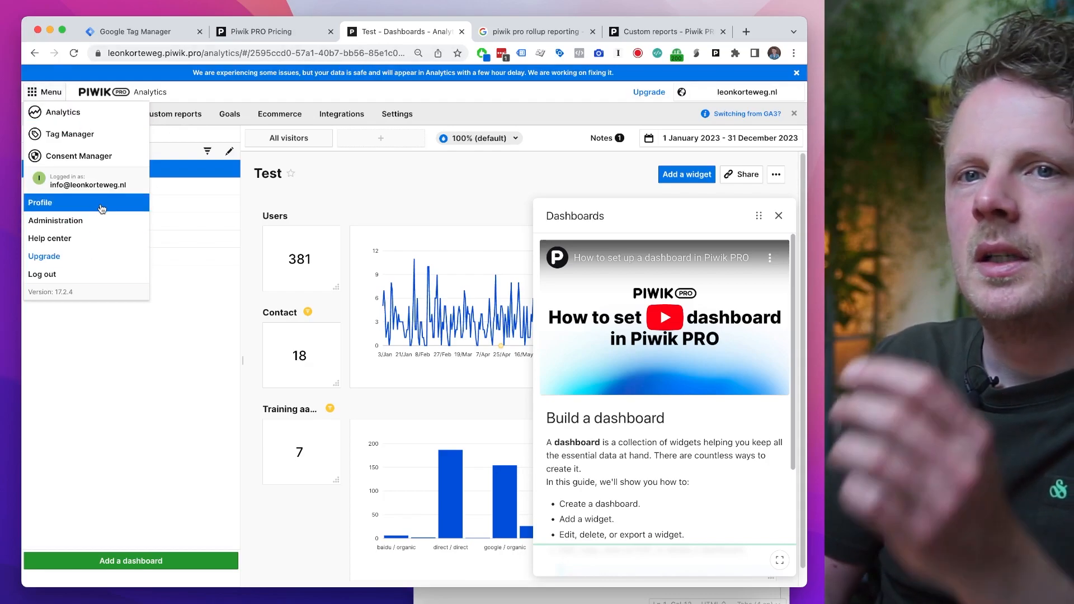
click(94, 223)
click(132, 115)
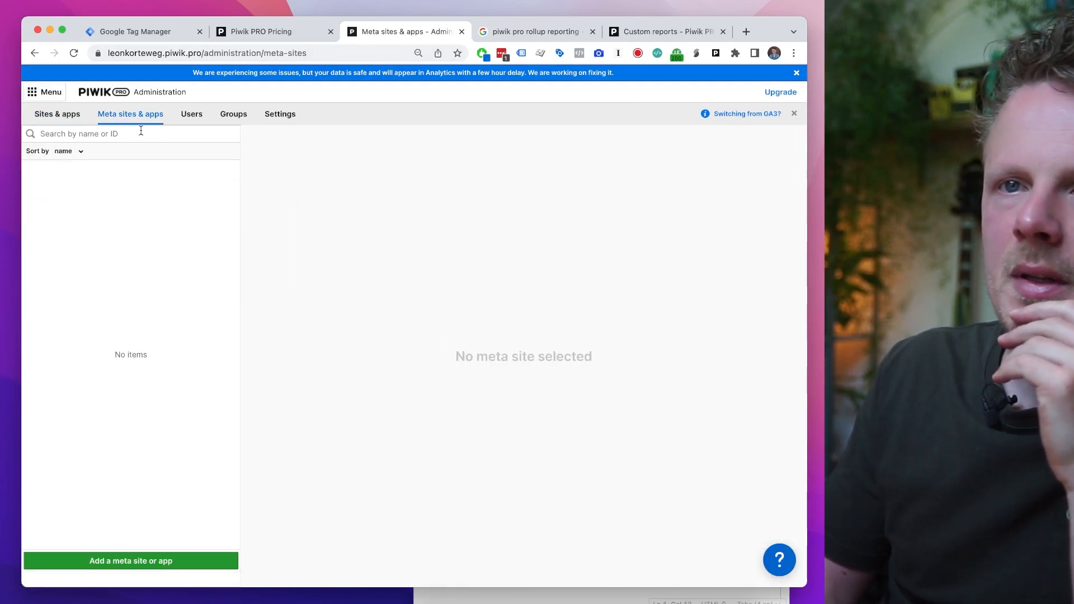
click(131, 562)
click(437, 368)
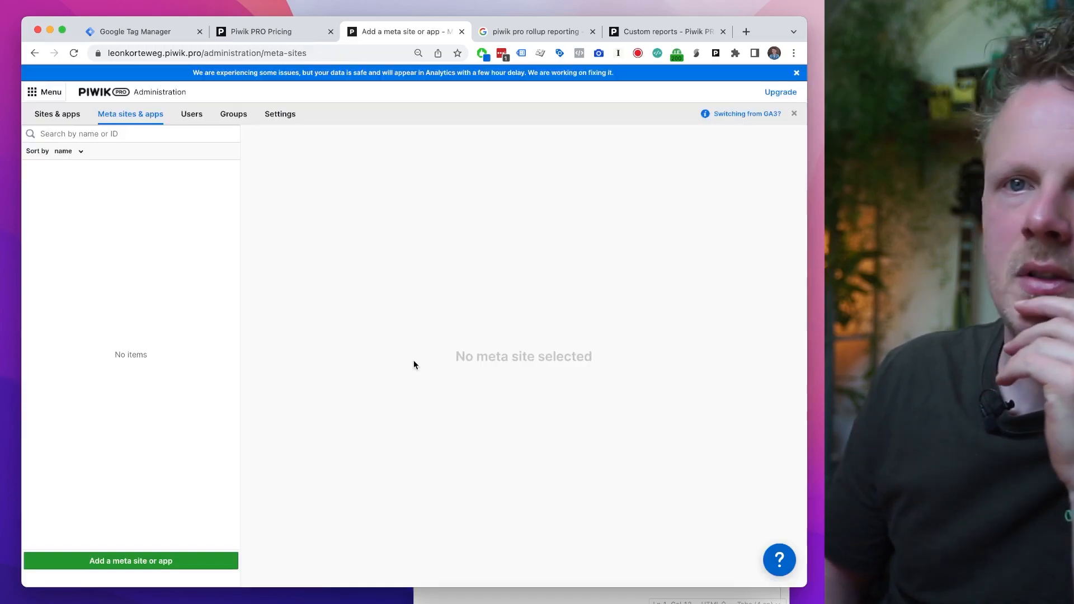
- View the account's users and the user invitation form, dismiss the form and open the user groups
click(192, 114)
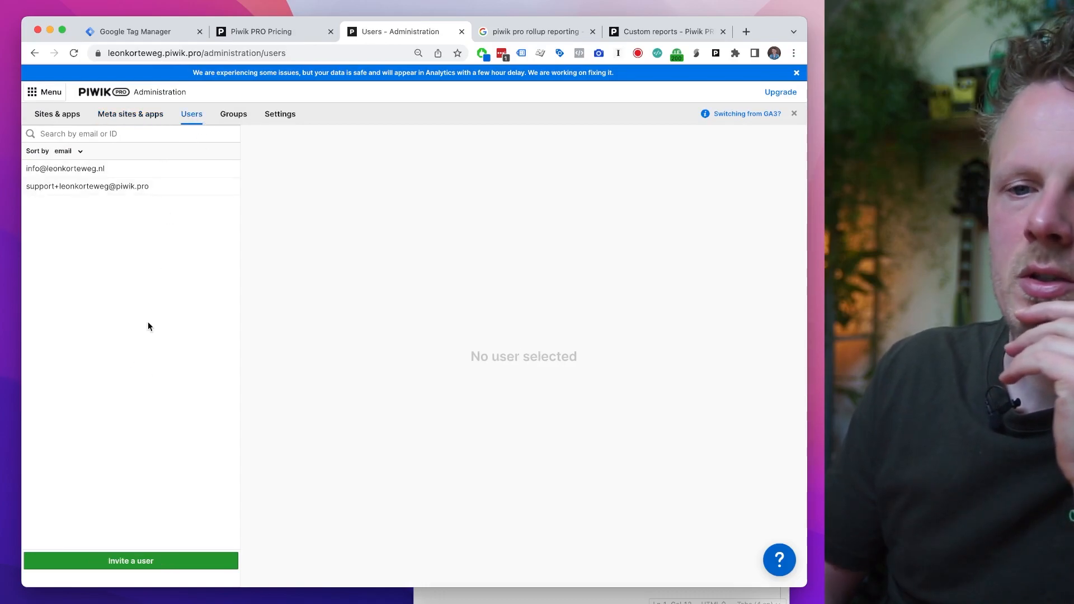
click(149, 561)
click(469, 381)
click(233, 114)
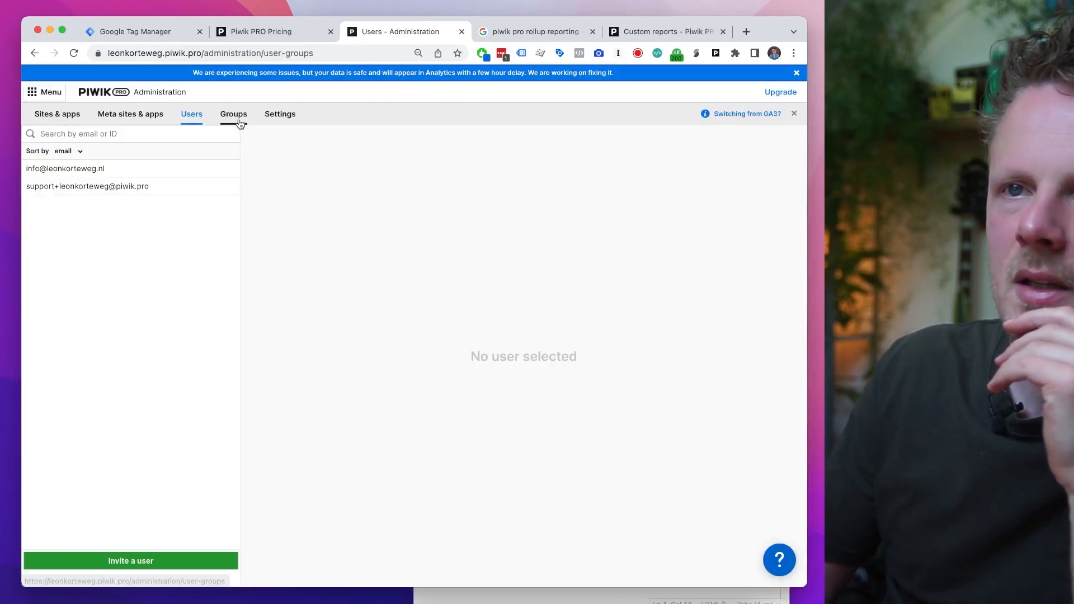
- In the global site & app settings, switch Remove keyword parameters from page URLs on and back off
click(280, 115)
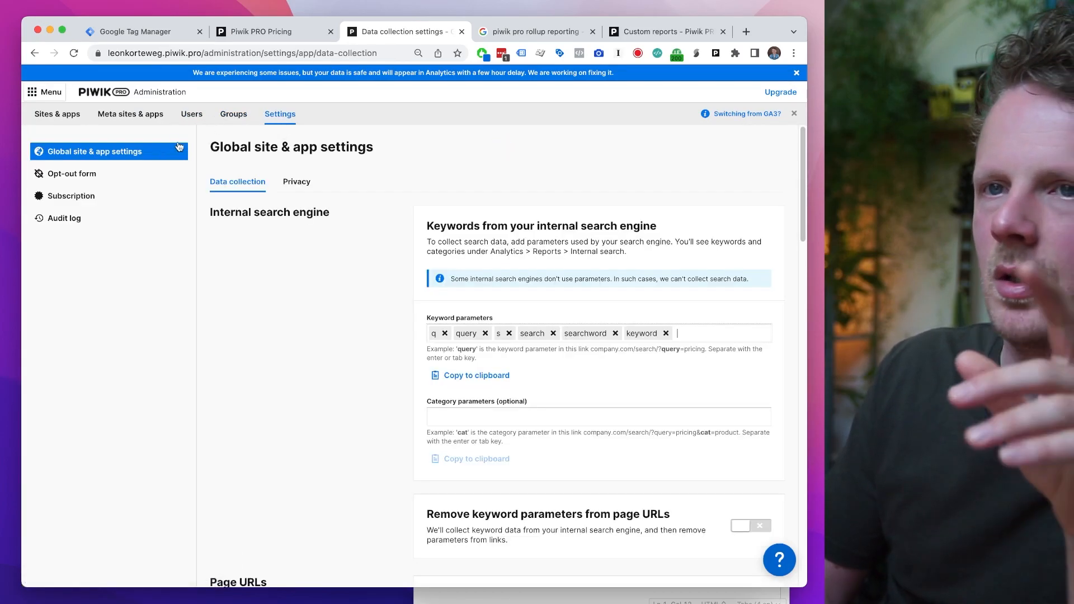
drag(804, 166, 810, 245)
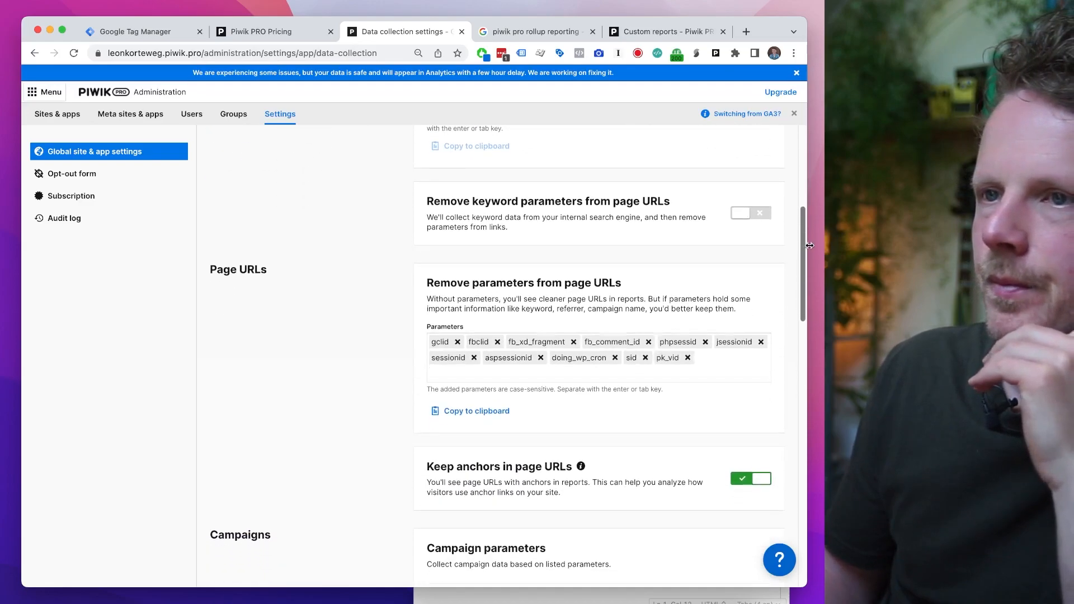
double_click(759, 217)
- Review the global campaign parameters, filters and crawler options, and highlight the Keep anchors in page URLs setting
scroll(656, 380, down, 5)
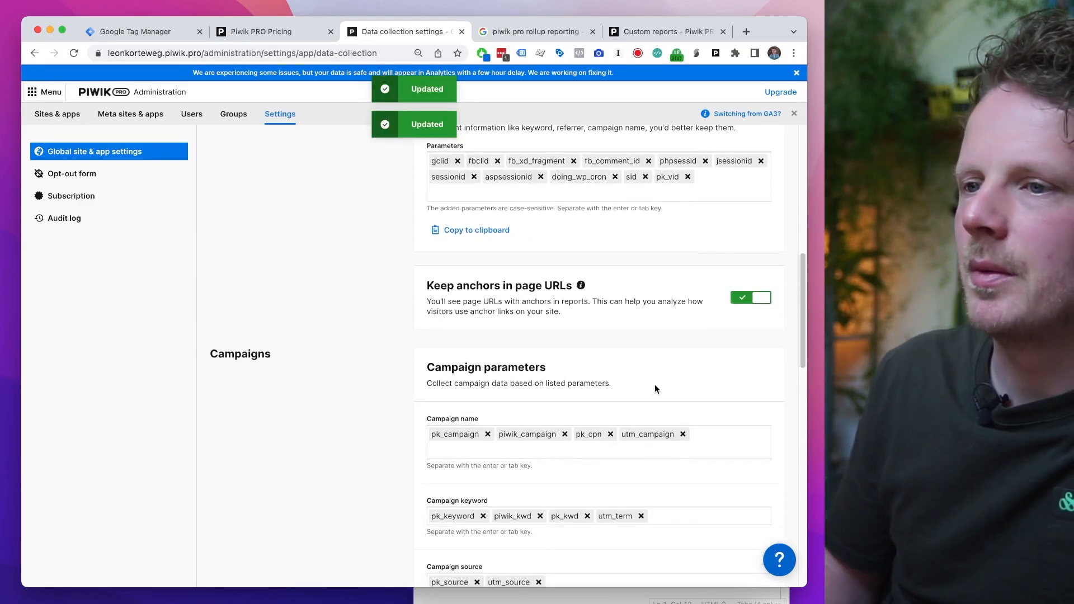
scroll(645, 390, down, 8)
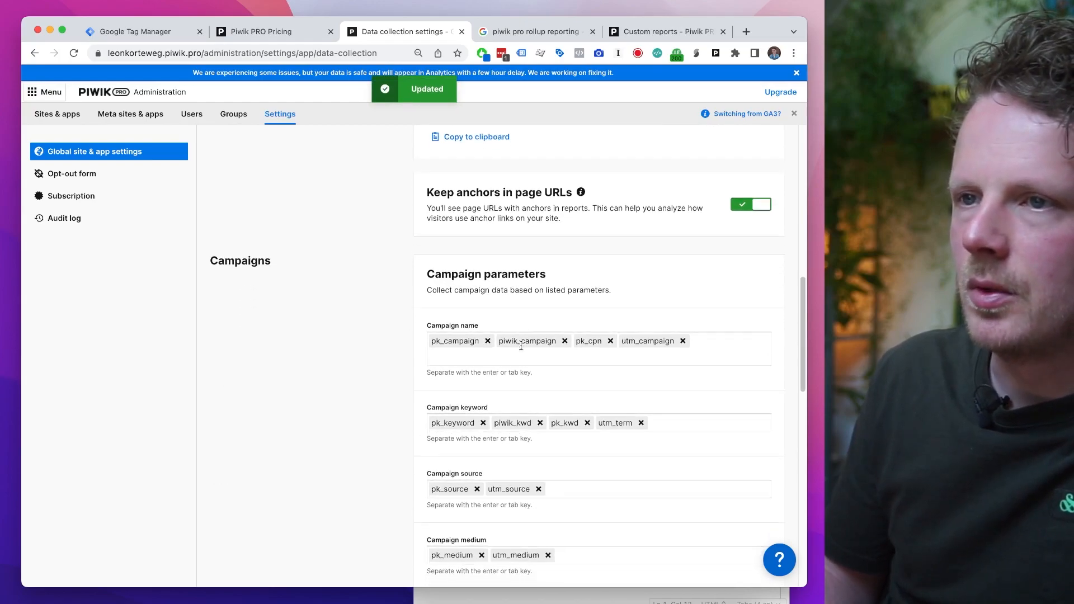
scroll(522, 349, down, 2)
scroll(448, 290, down, 8)
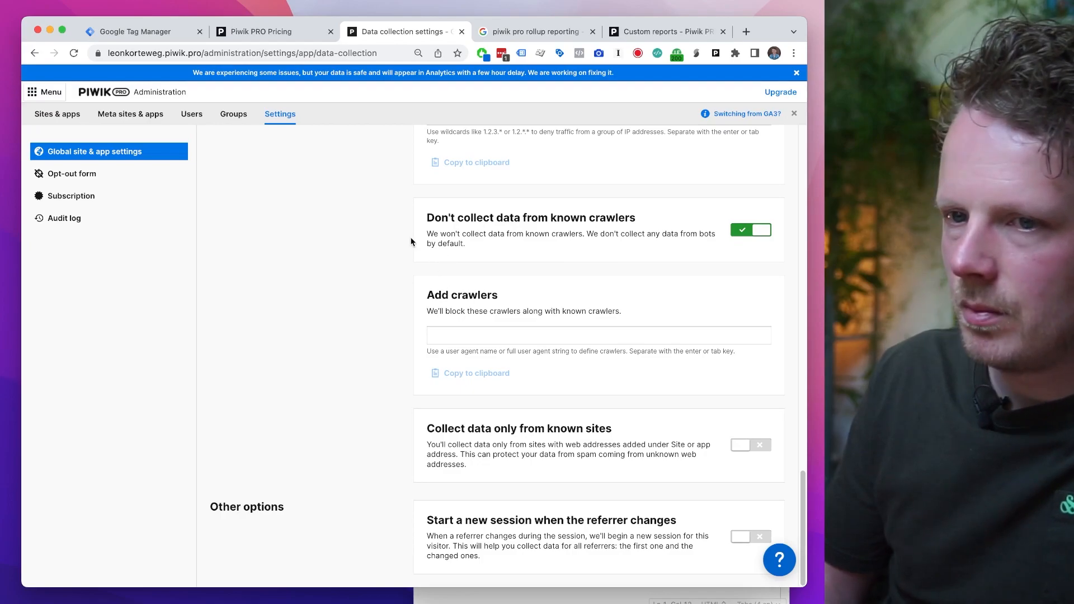
scroll(411, 242, up, 6)
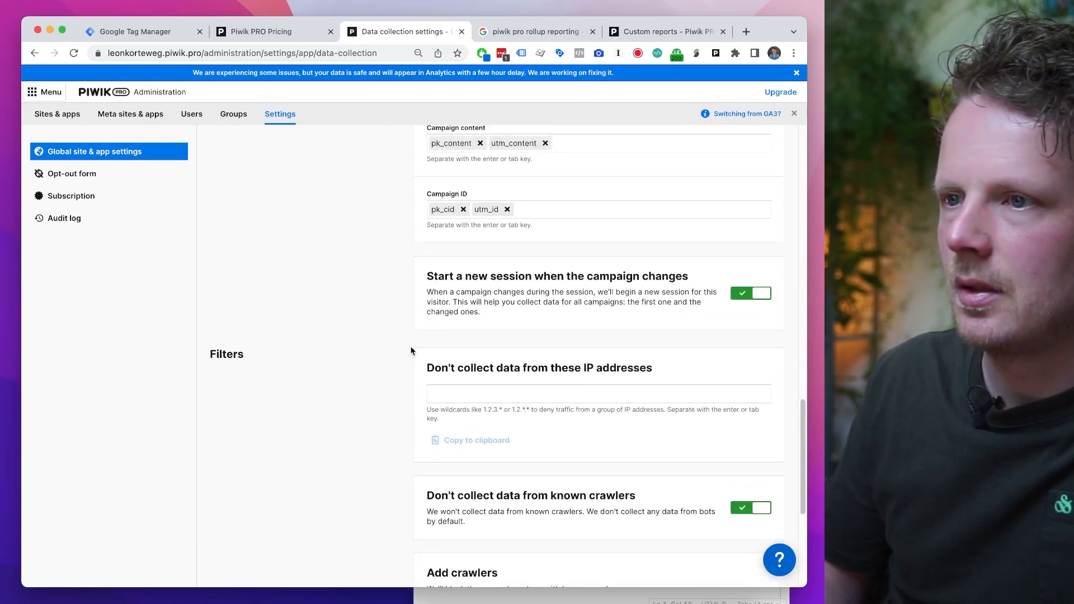
scroll(448, 359, up, 12)
drag(479, 365, 554, 364)
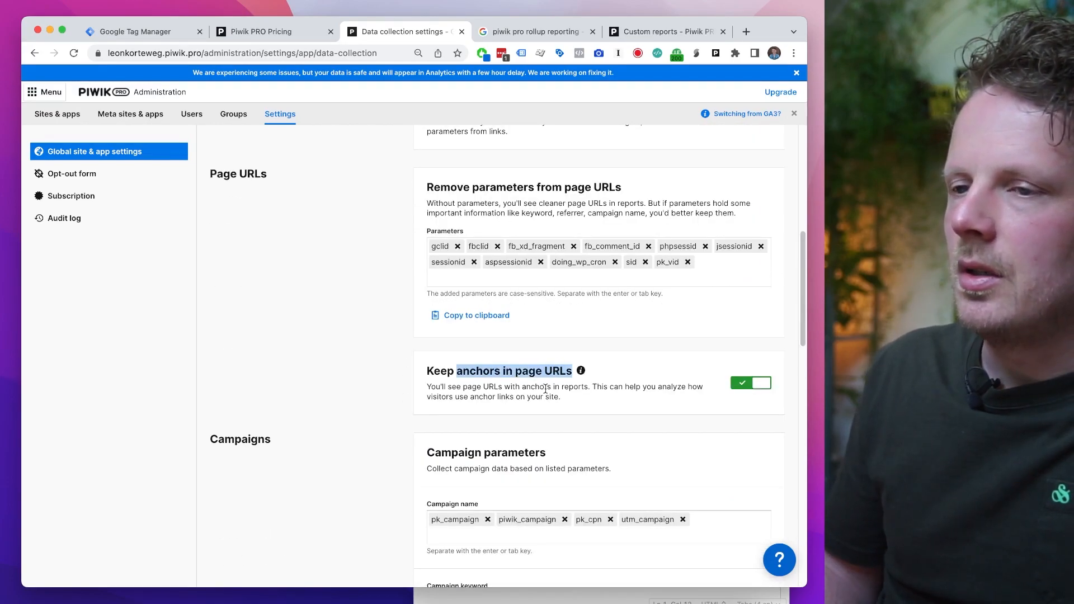
- Switch to Nova, move its window aside, replace the contents of untitled.html with # to illustrate URL anchors, and return to the browser
key(super+Tab)
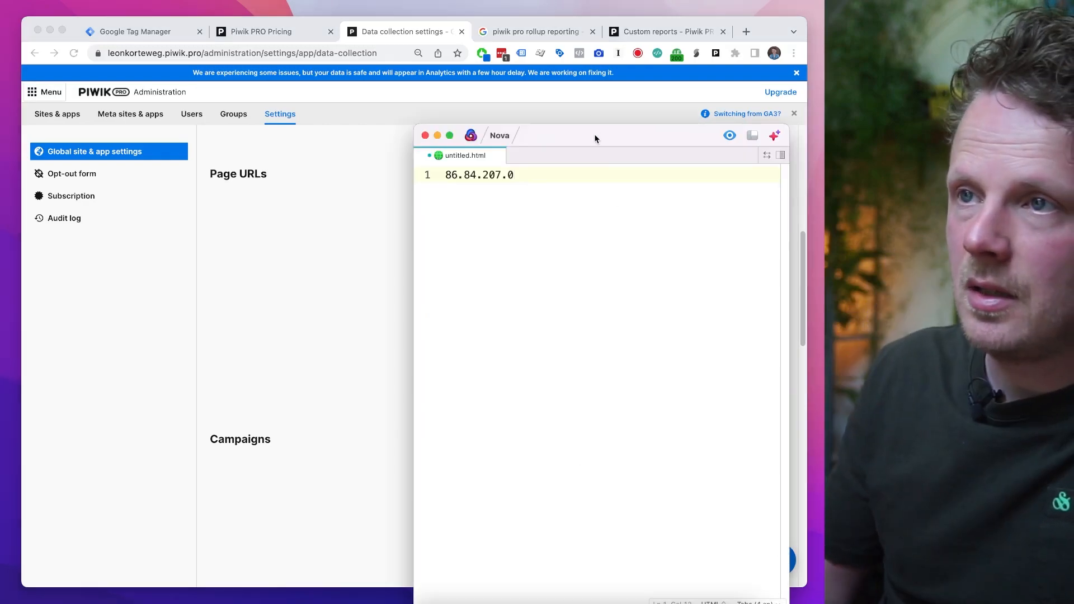
drag(595, 135, 719, 110)
key(super+a)
key(BackSpace)
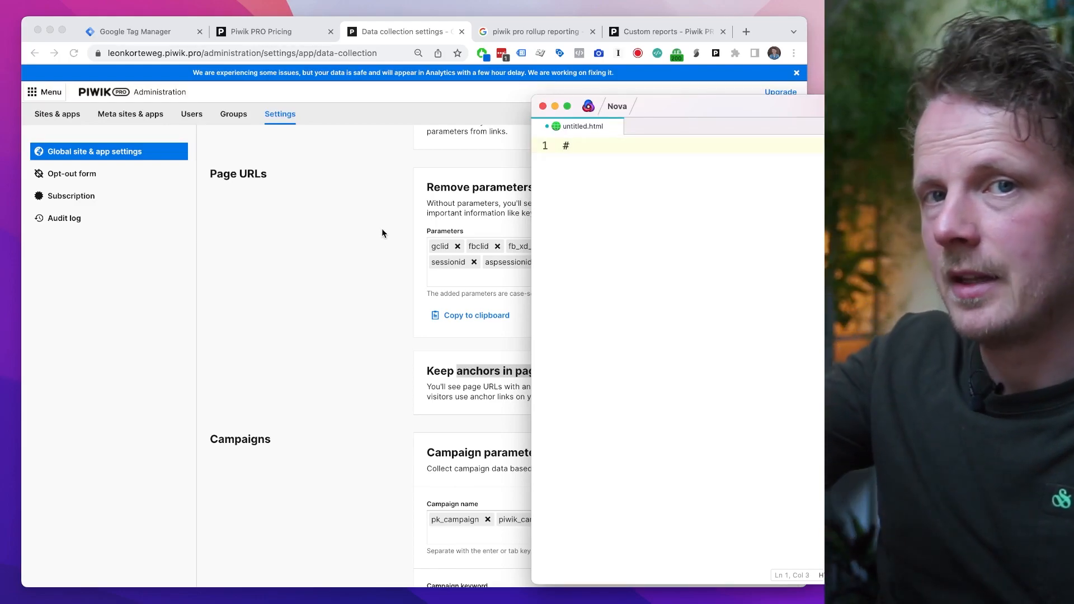
key(BackSpace)
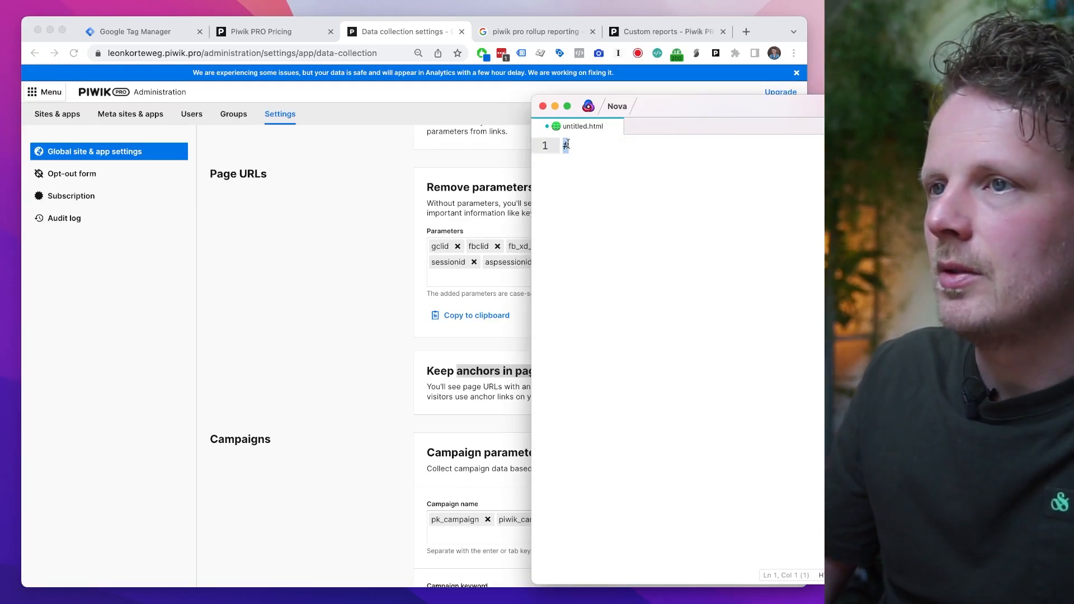
click(375, 239)
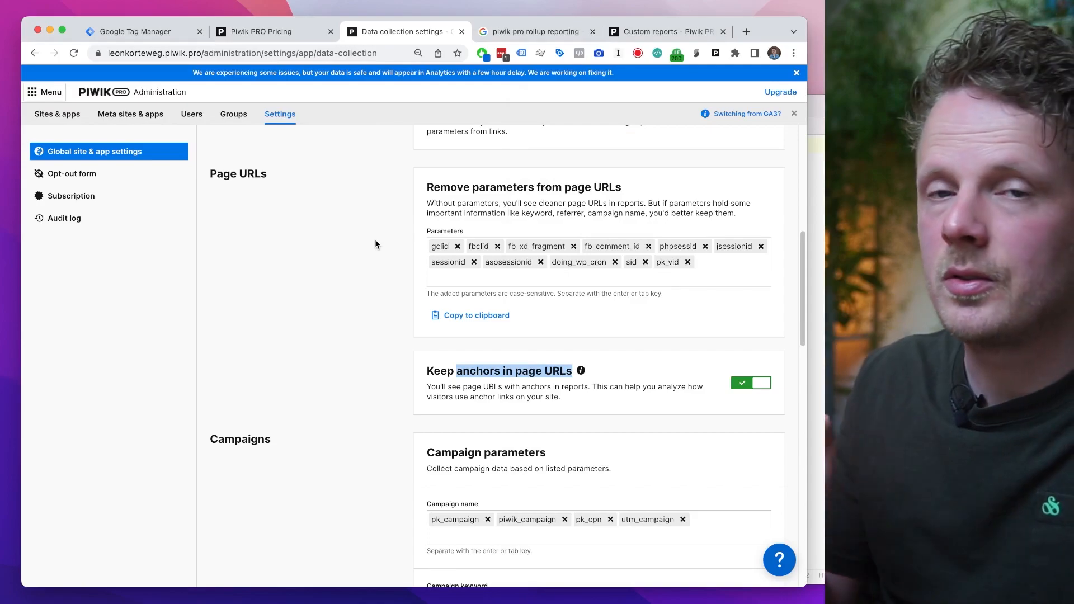
- Open the opt-out form settings and select the generated opt-out snippet to examine its code
click(368, 370)
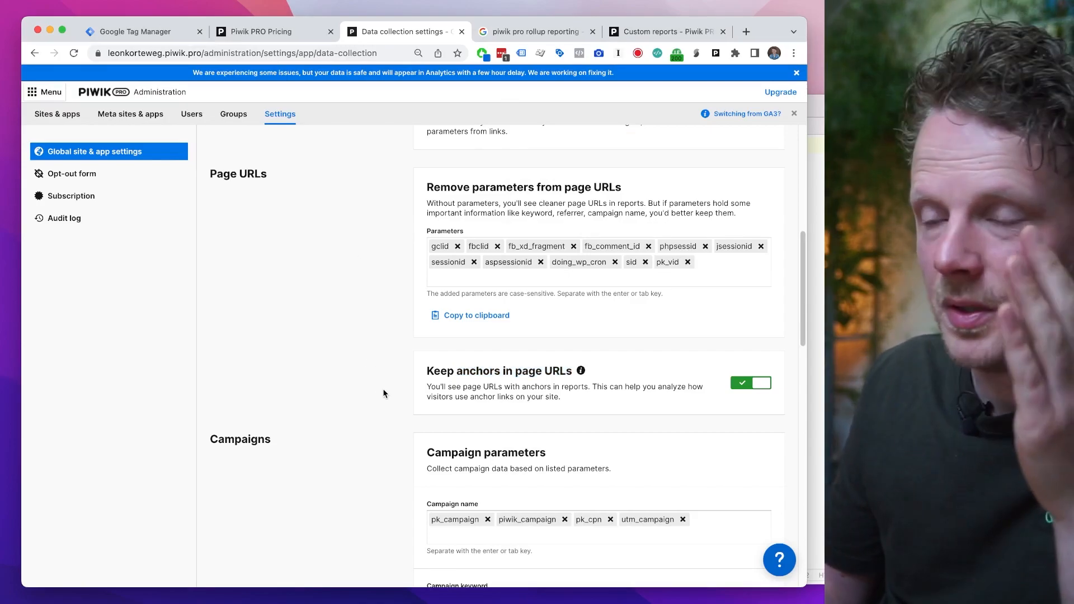
scroll(401, 387, down, 3)
scroll(402, 387, up, 2)
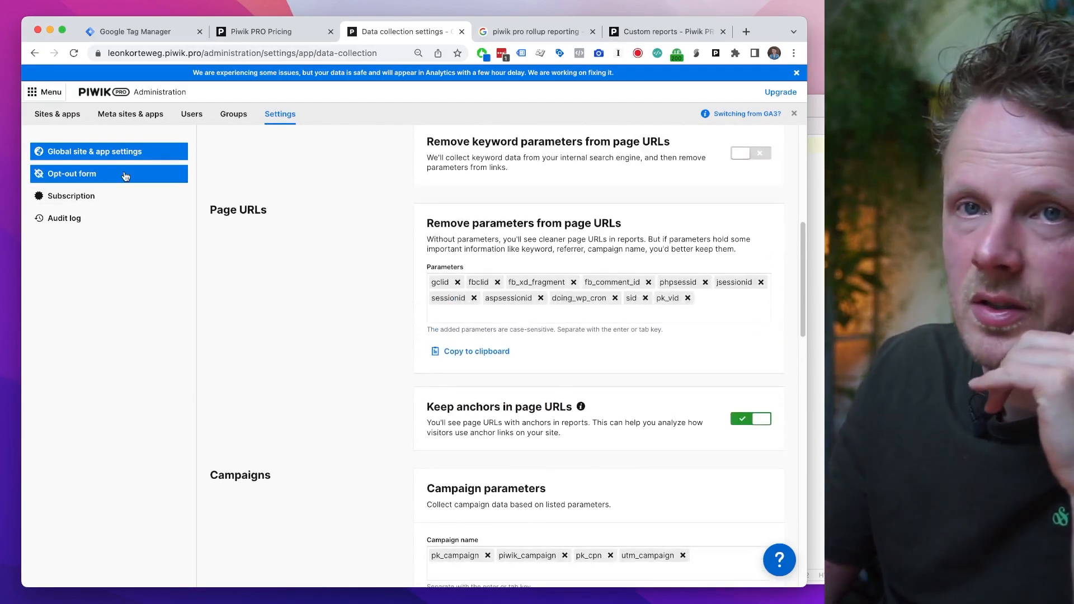
click(89, 173)
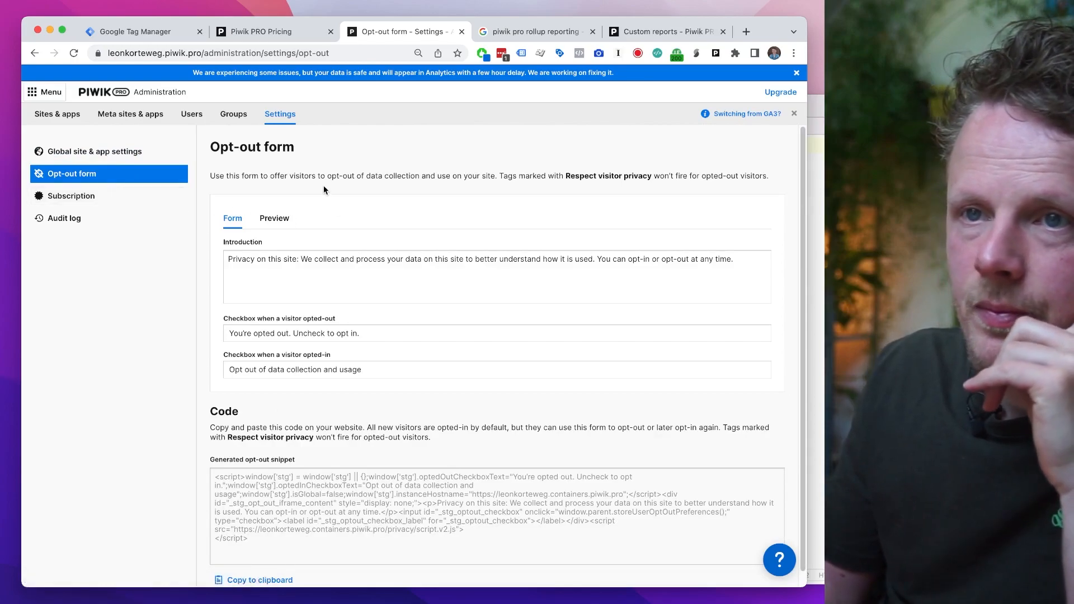
drag(263, 541, 289, 364)
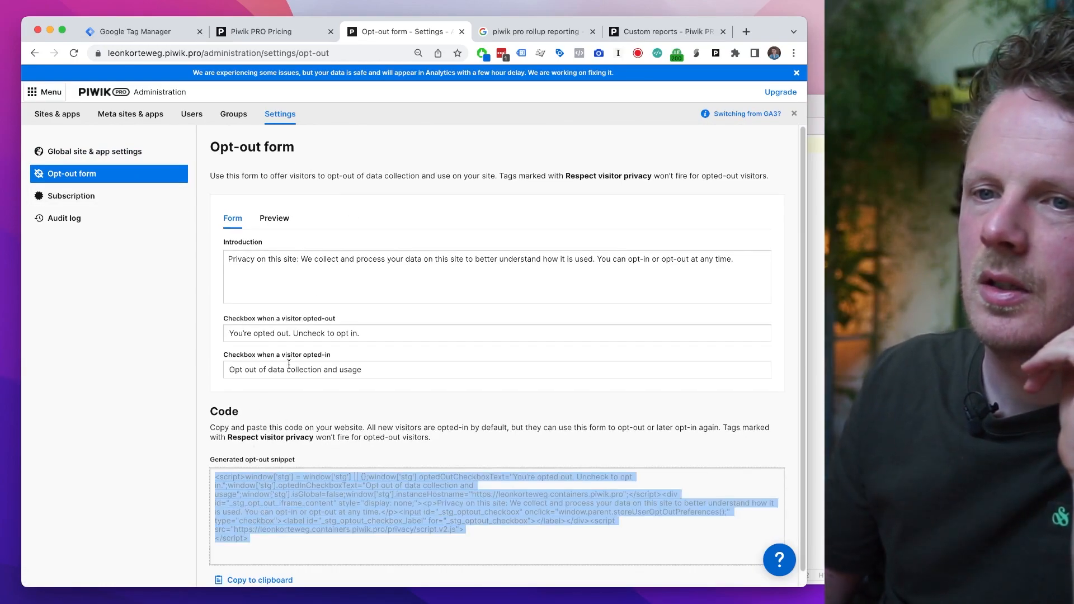
- Open the subscription settings and review the plan, modules, data retention and monthly action usage
click(136, 200)
scroll(358, 187, down, 2)
scroll(358, 187, up, 2)
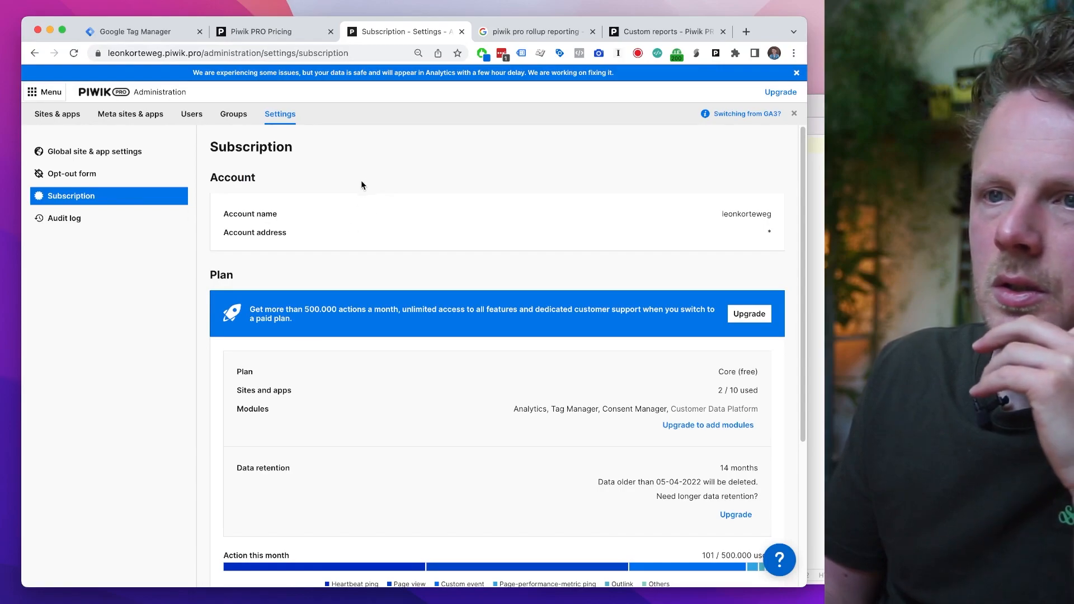
scroll(390, 271, down, 3)
scroll(390, 270, up, 2)
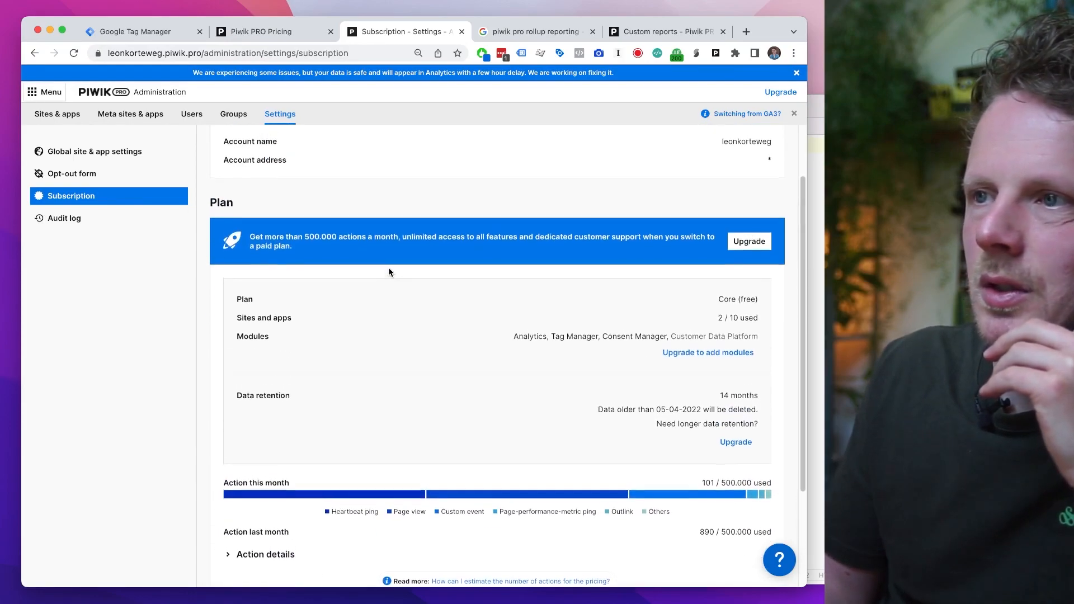
- Open the upgrade checkout for the Core plan and review the available action volumes and their monthly prices
scroll(390, 272, up, 1)
click(767, 269)
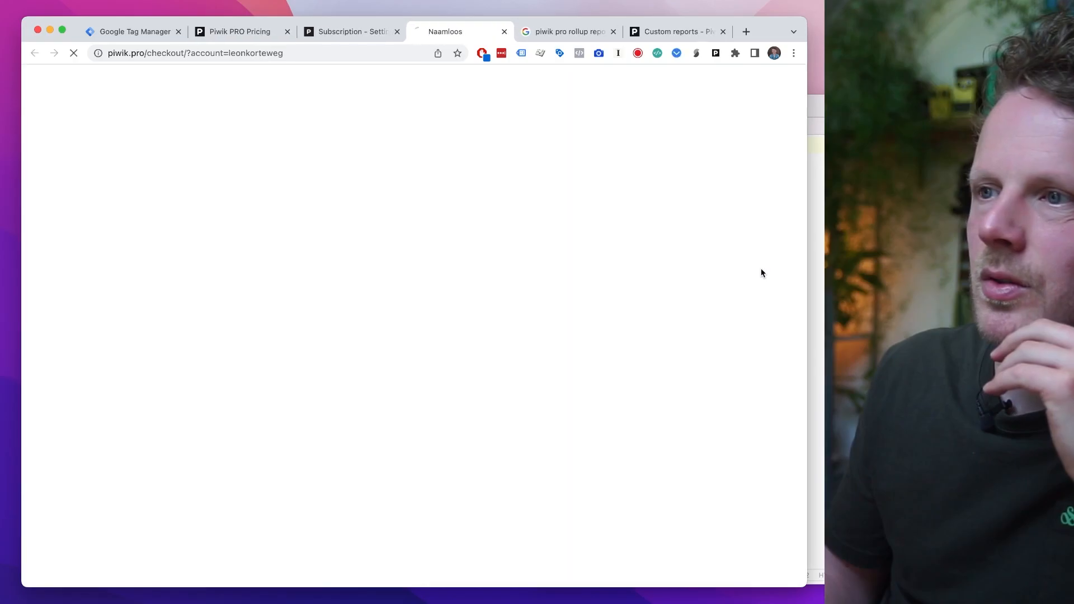
scroll(761, 295, down, 3)
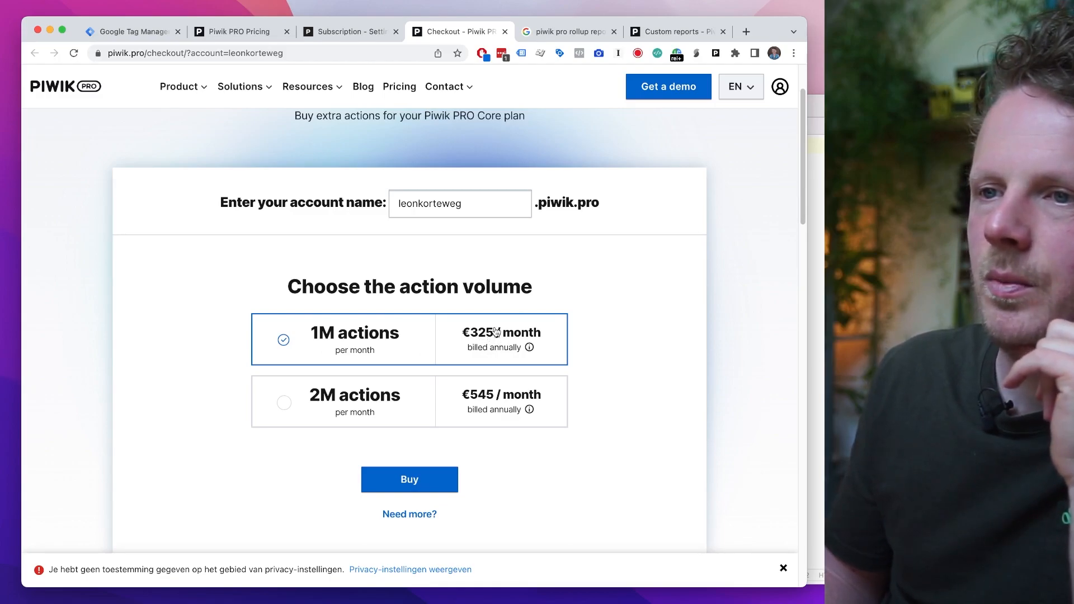
- Compare the checkout's action volumes by selecting 2M actions and switching back to 1M actions per month, and return to the subscription settings
click(348, 400)
scroll(403, 367, down, 5)
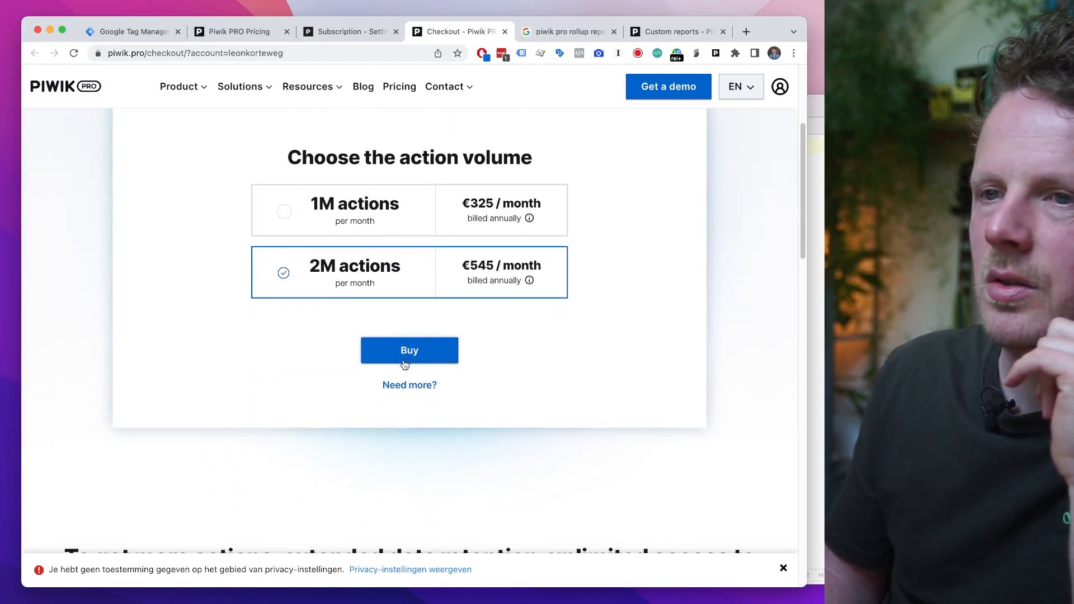
scroll(464, 302, up, 4)
click(469, 343)
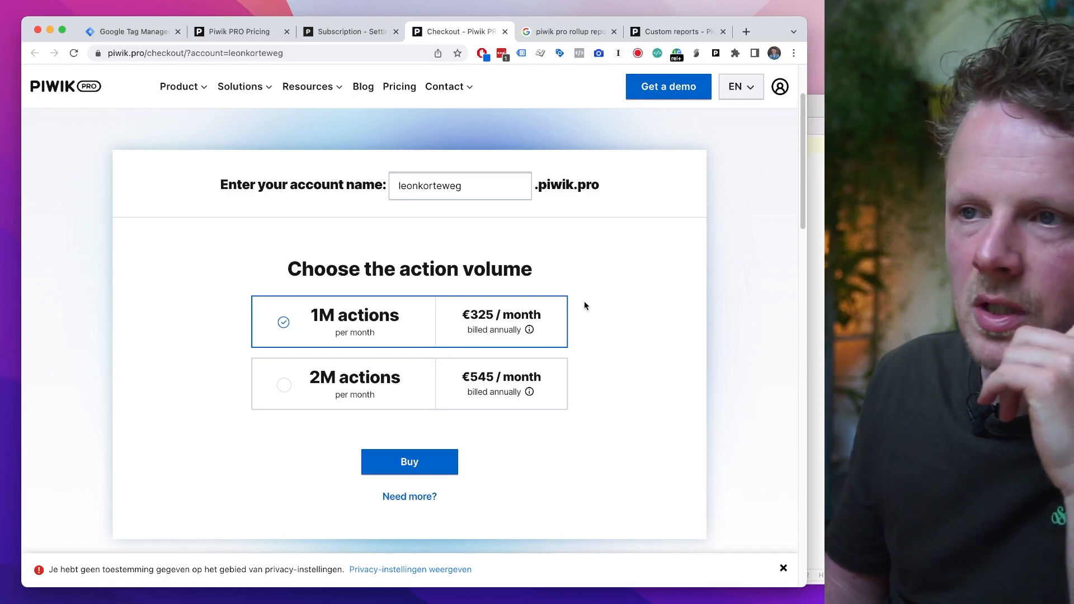
scroll(585, 308, up, 2)
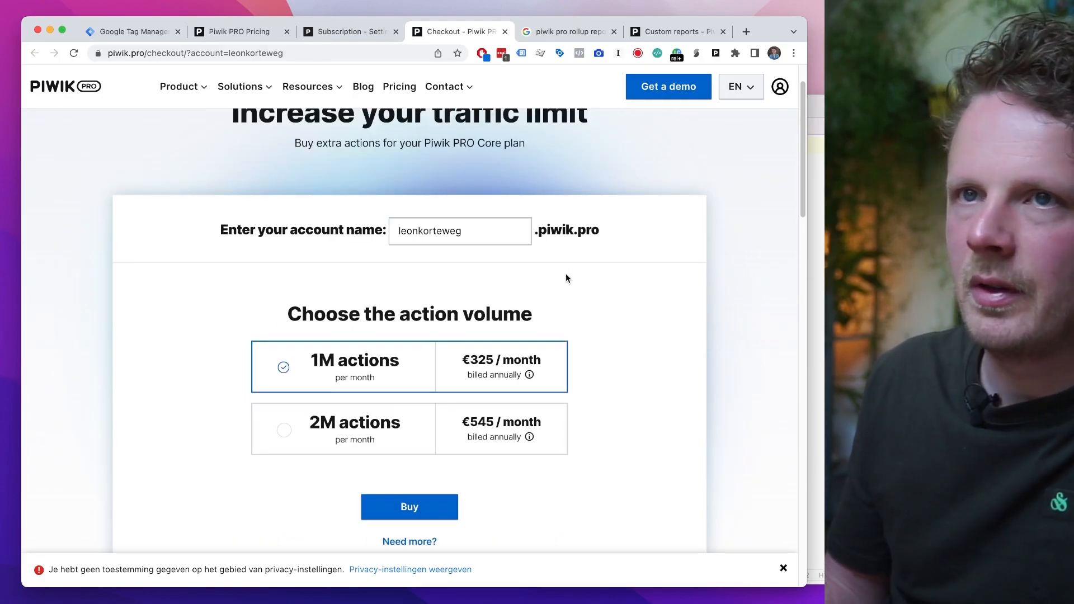
key(ctrl+shift+Tab)
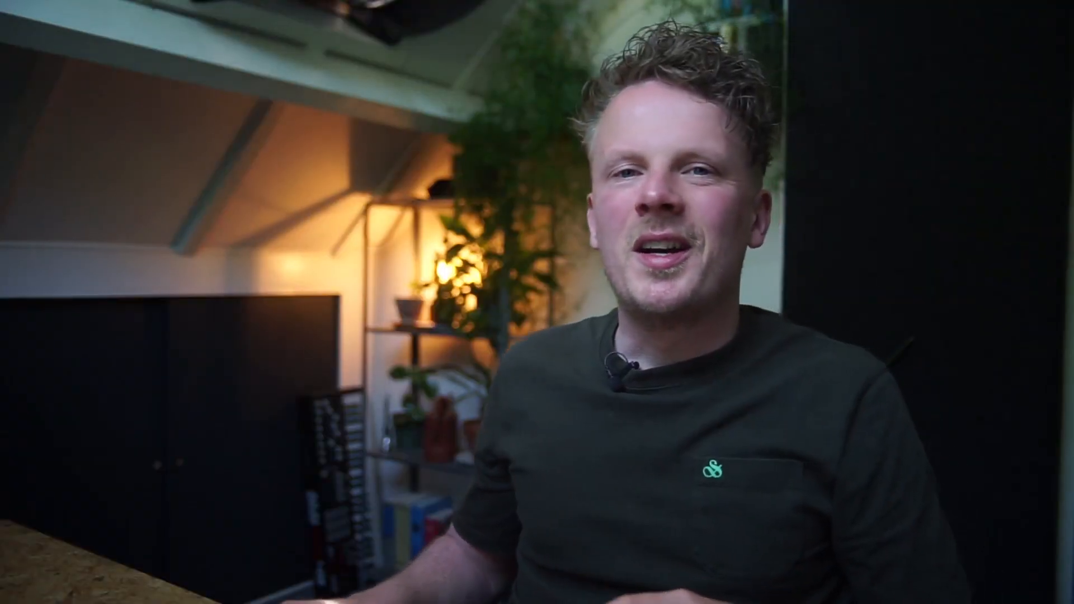